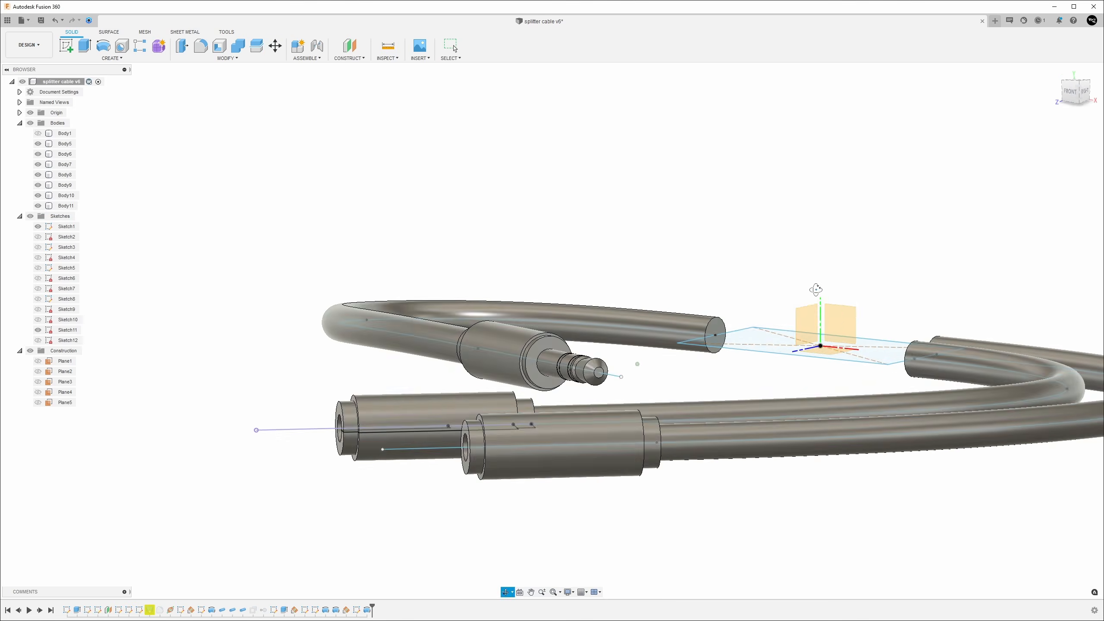
Move the selected sketch object about -4 mm along X with the Move/Copy command.
left_click_drag(617, 453, 590, 454)
mouse_move(591, 455)
middle_mouse_down("shift")
mouse_move(652, 434)
mouse_move(739, 456)
mouse_move(643, 539)
middle_mouse_up("shift")
left_click_drag(639, 544, 646, 536)
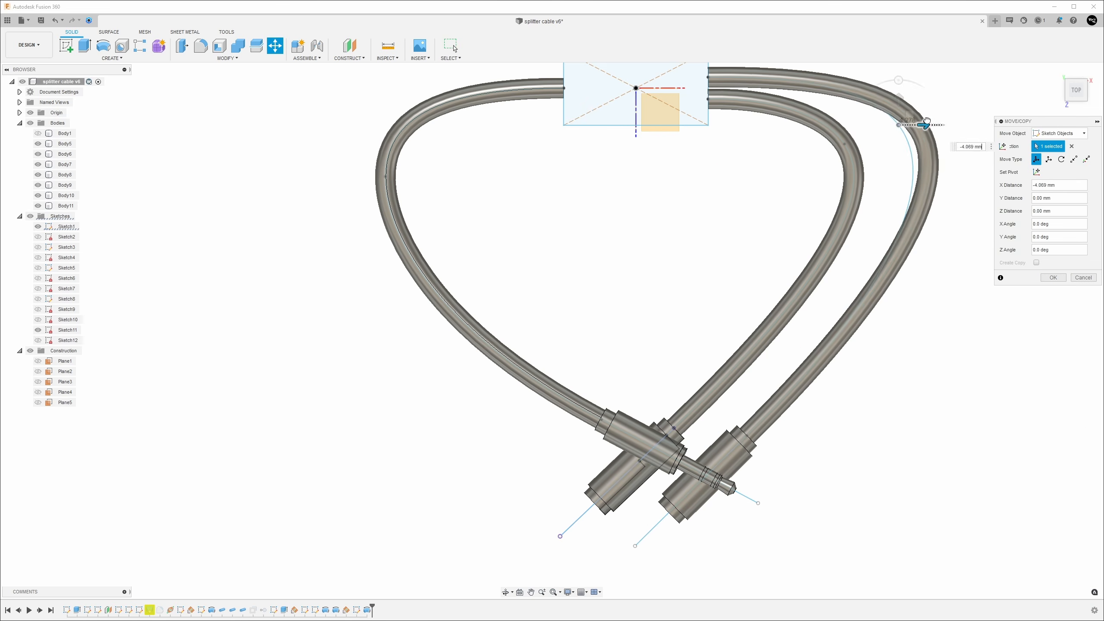
left_click_drag(895, 124, 913, 122)
key("Return")
Move the sketch endpoint near the plug tip slightly with the Move command.
left_click(747, 435)
key("m")
left_click_drag(771, 436, 758, 436)
key("Return")
Move the lower sketch line's endpoint about -0.73 mm in X and 0.209 mm in Y.
left_click(622, 548)
key("m")
left_click_drag(647, 548, 643, 547)
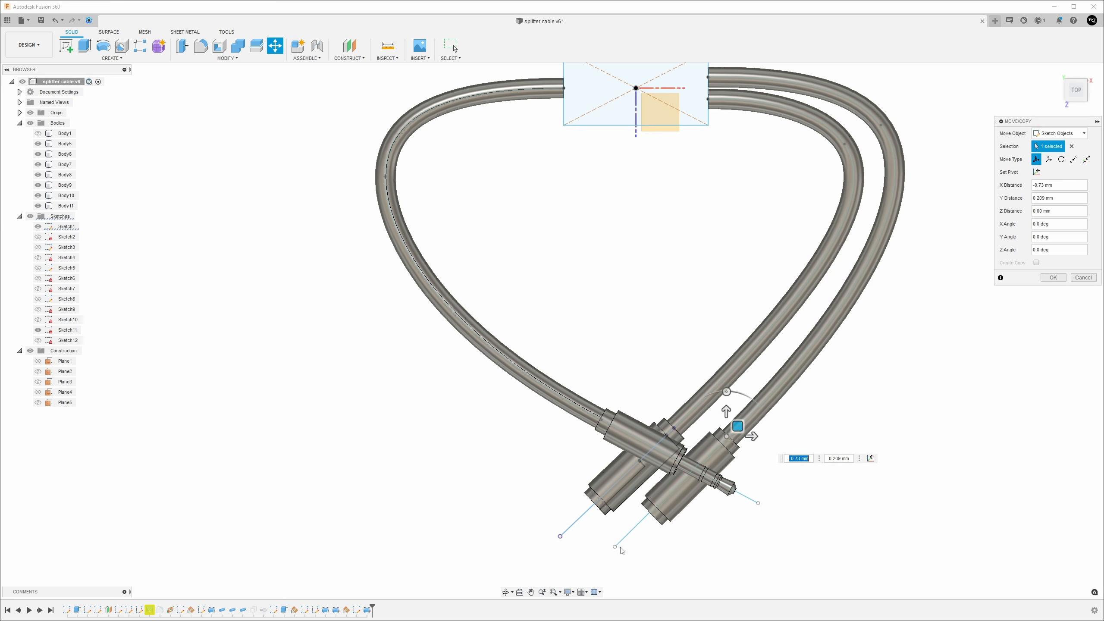
key("Return")
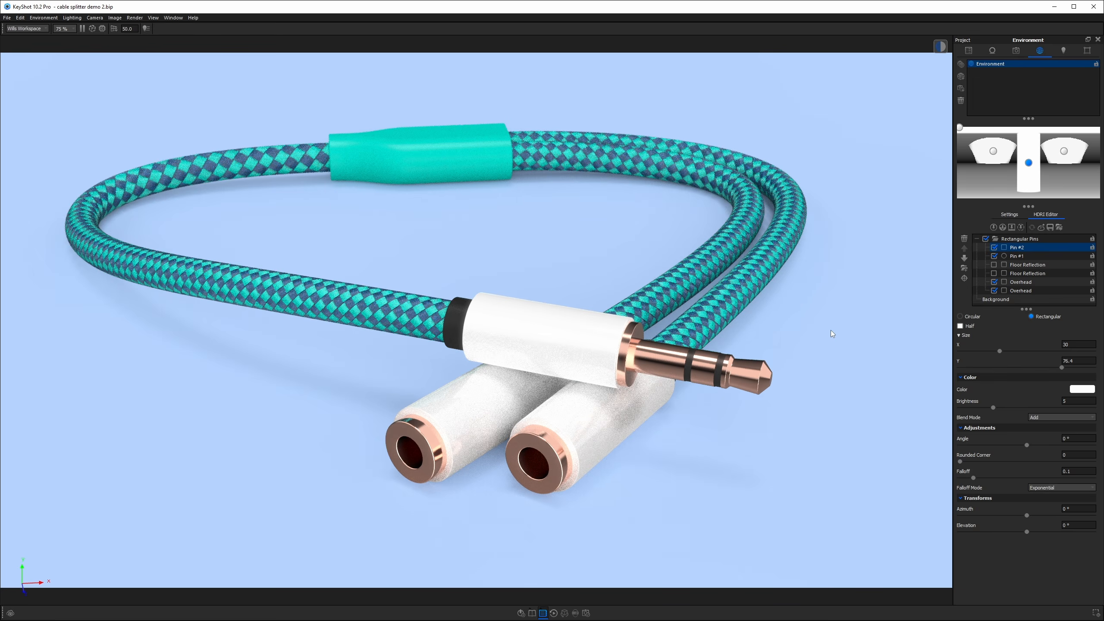
left_click_drag(822, 347, 876, 301)
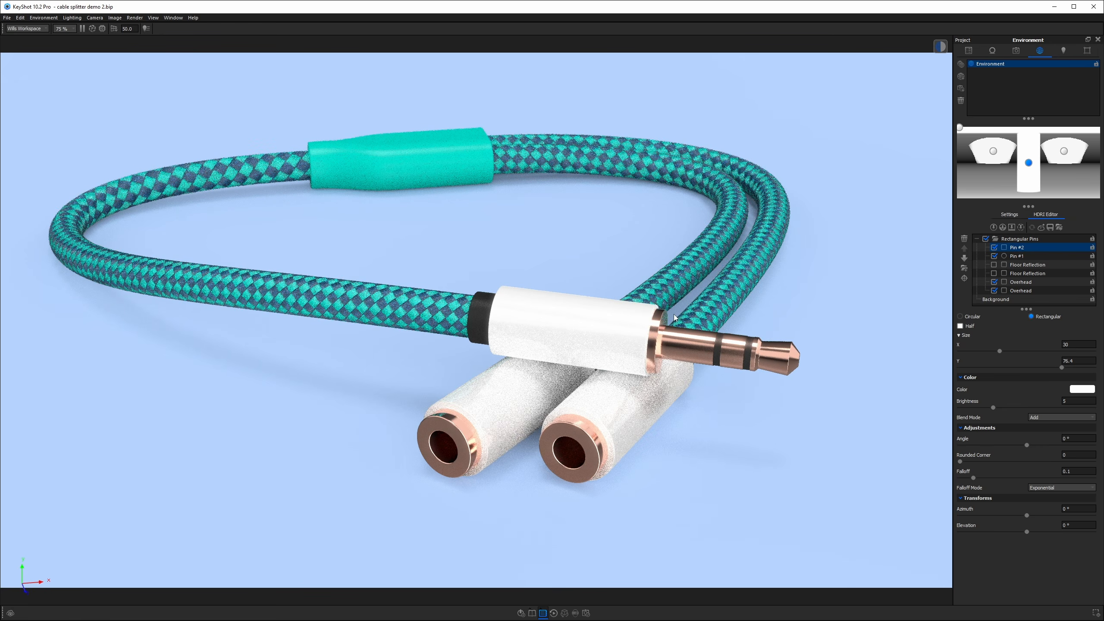
left_click_drag(786, 272, 427, 333)
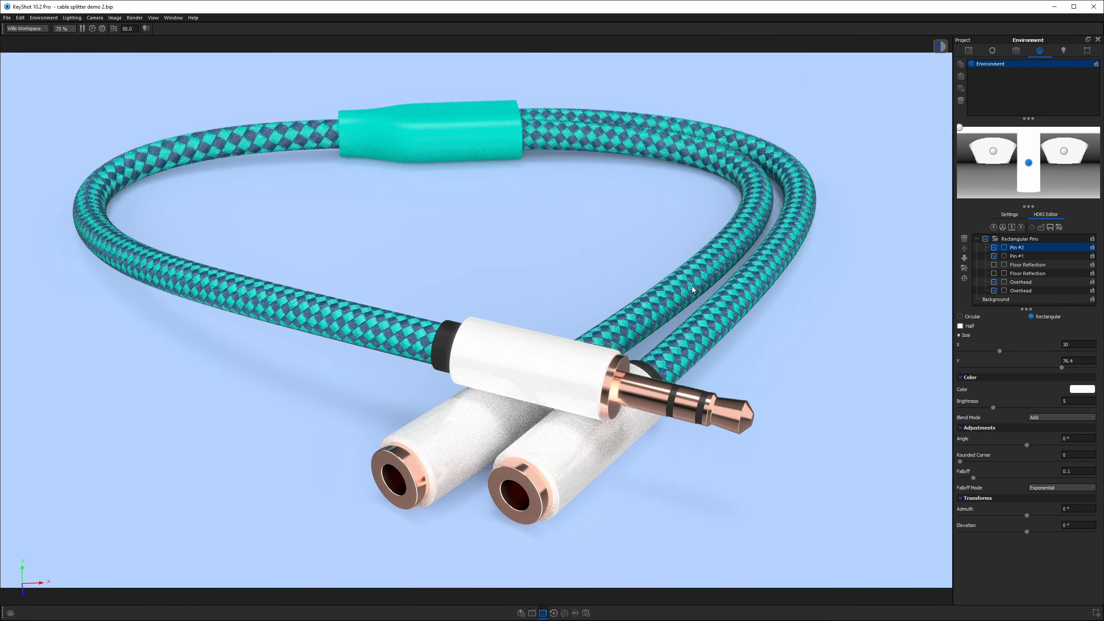
left_click_drag(819, 298, 769, 345)
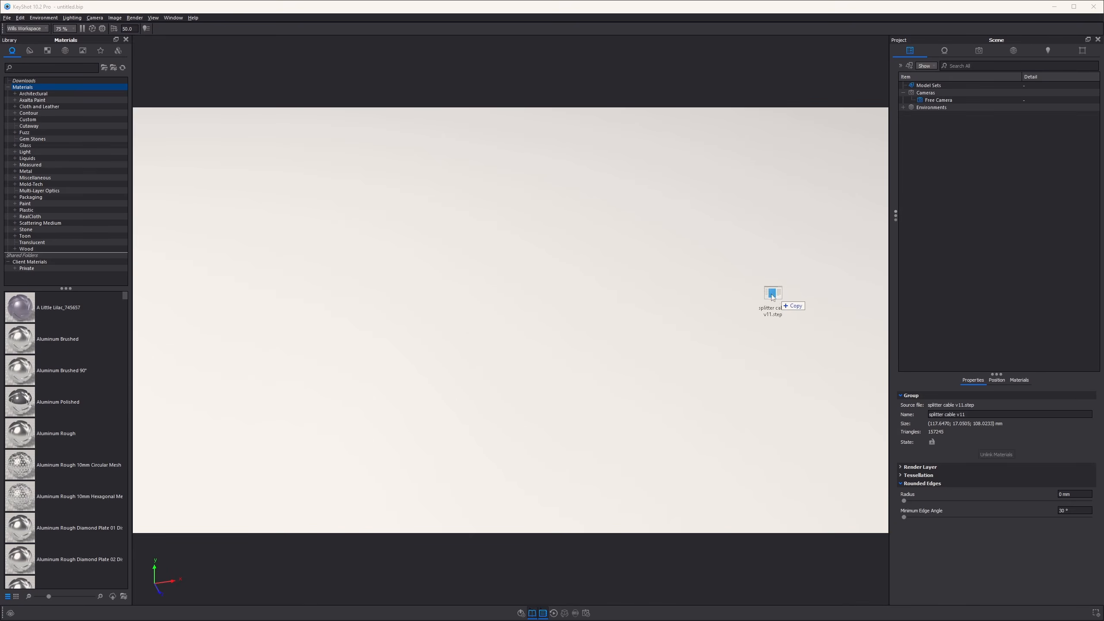
left_click_drag(778, 299, 541, 226)
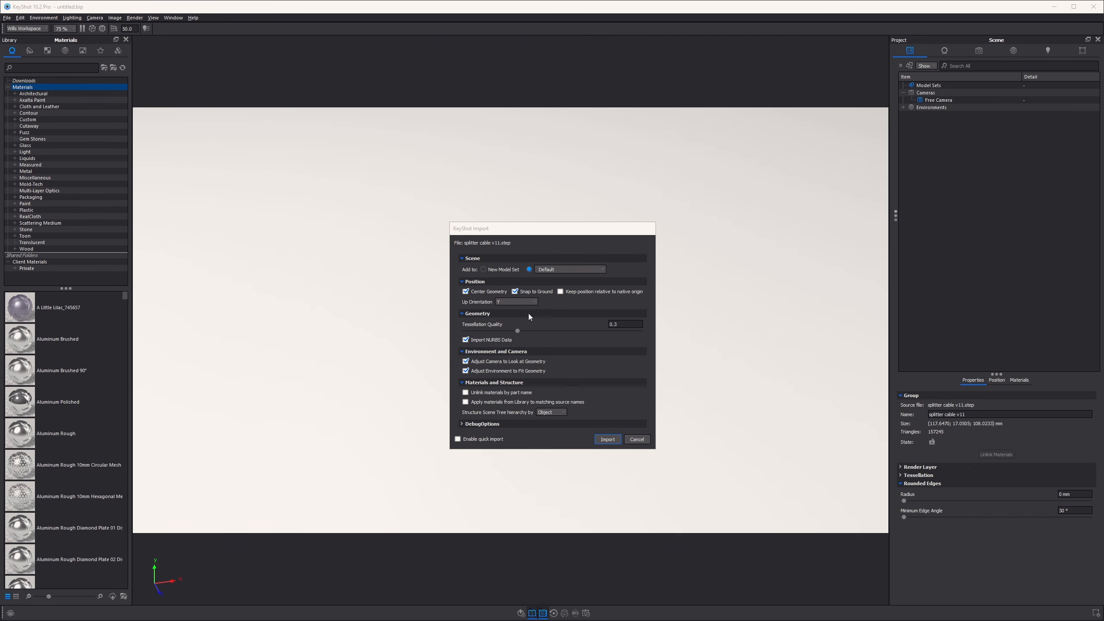
Import the splitter cable v11.step file into the scene with the default import settings.
left_click(610, 440)
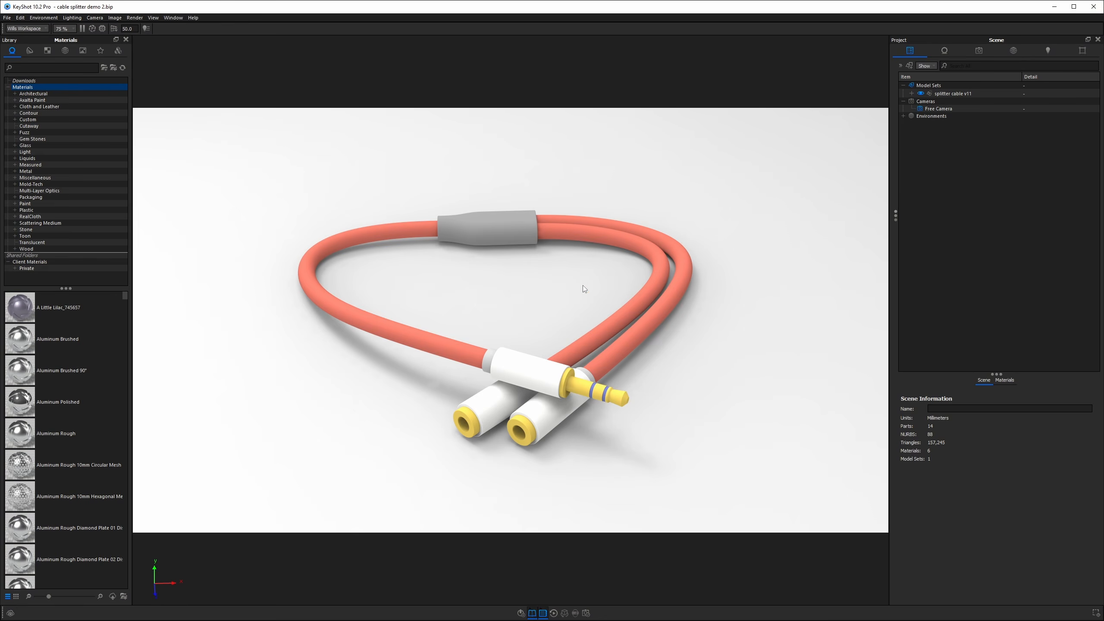
Open the UV Unwrap tool for the long cable part.
double_click(401, 230)
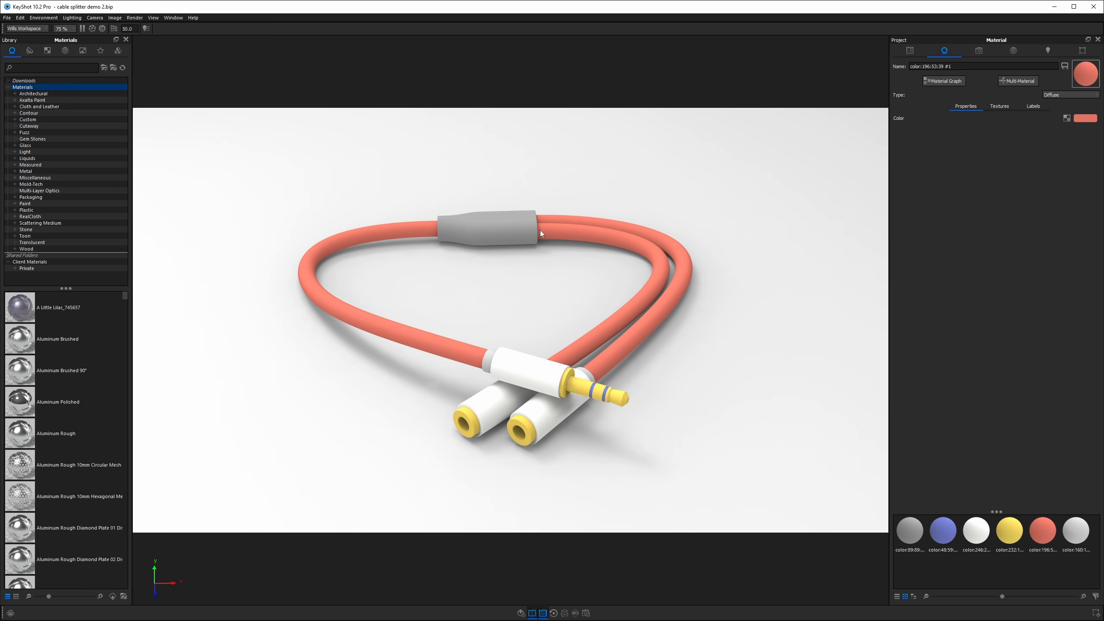
right_click(404, 230)
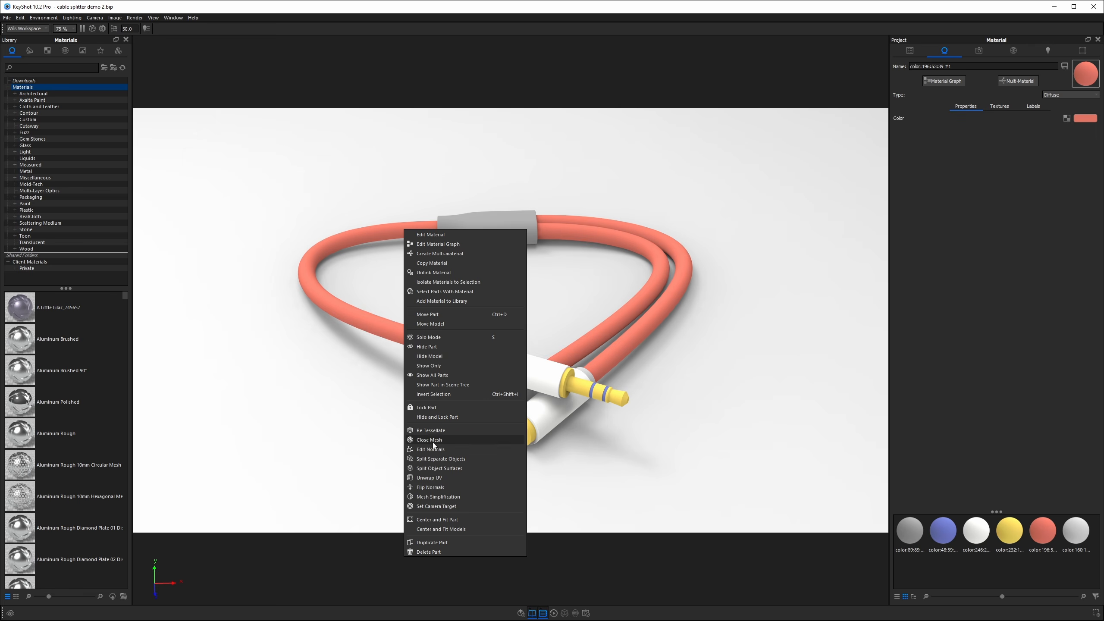
left_click(431, 478)
Add a seam around the edge loop at one end of the cable.
left_click_drag(480, 281, 470, 339)
left_click(256, 180)
scroll(493, 344, "up", 6)
middle_click_drag(493, 344, 879, 302)
middle_click_drag(417, 294, 558, 290)
scroll(539, 282, "up", 2)
middle_click_drag(434, 242, 591, 270)
scroll(591, 270, "down", 1)
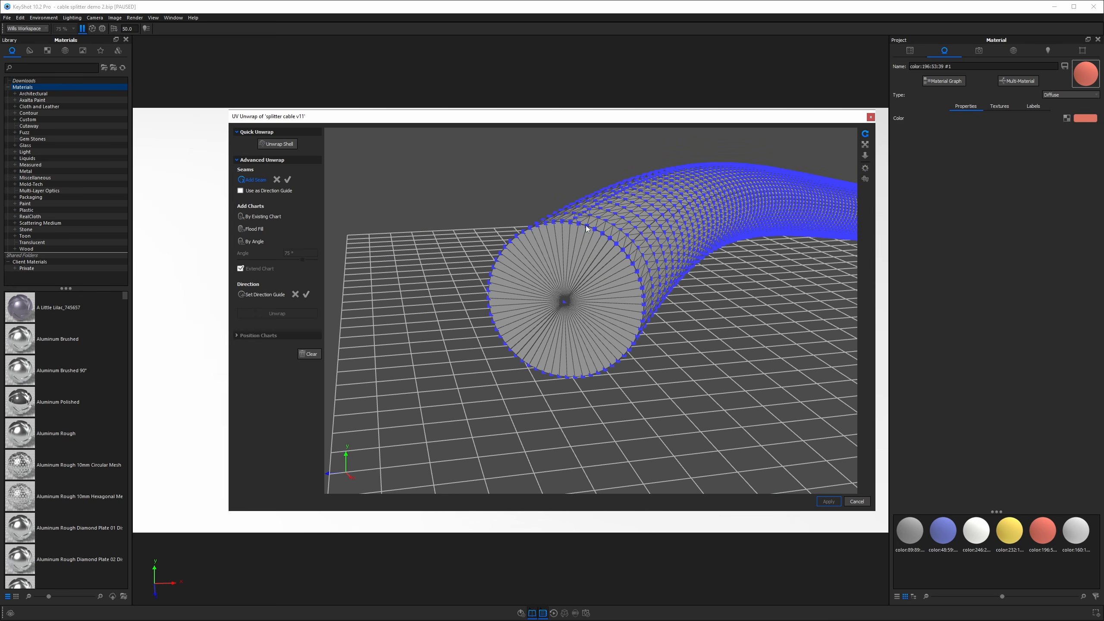
left_click(586, 228)
left_click(287, 179)
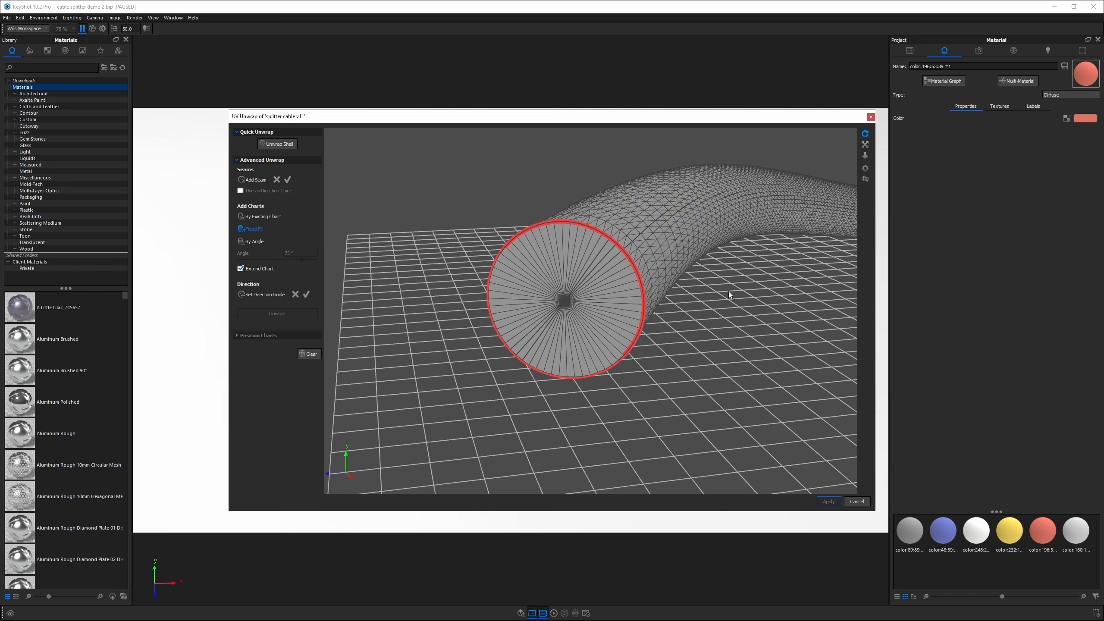
Add a seam around the edge loop at the cable's opposite end.
scroll(763, 285, "down", 4)
scroll(766, 287, "down", 3)
middle_click_drag(773, 282, 678, 286)
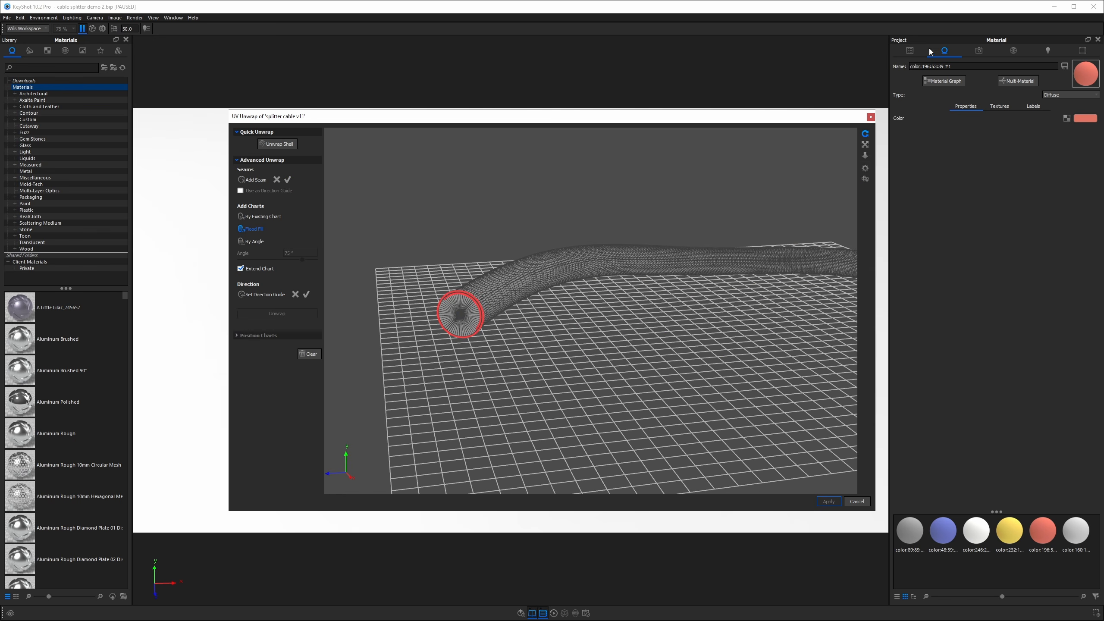
middle_click_drag(814, 264, 746, 265)
left_click_drag(747, 266, 399, 239)
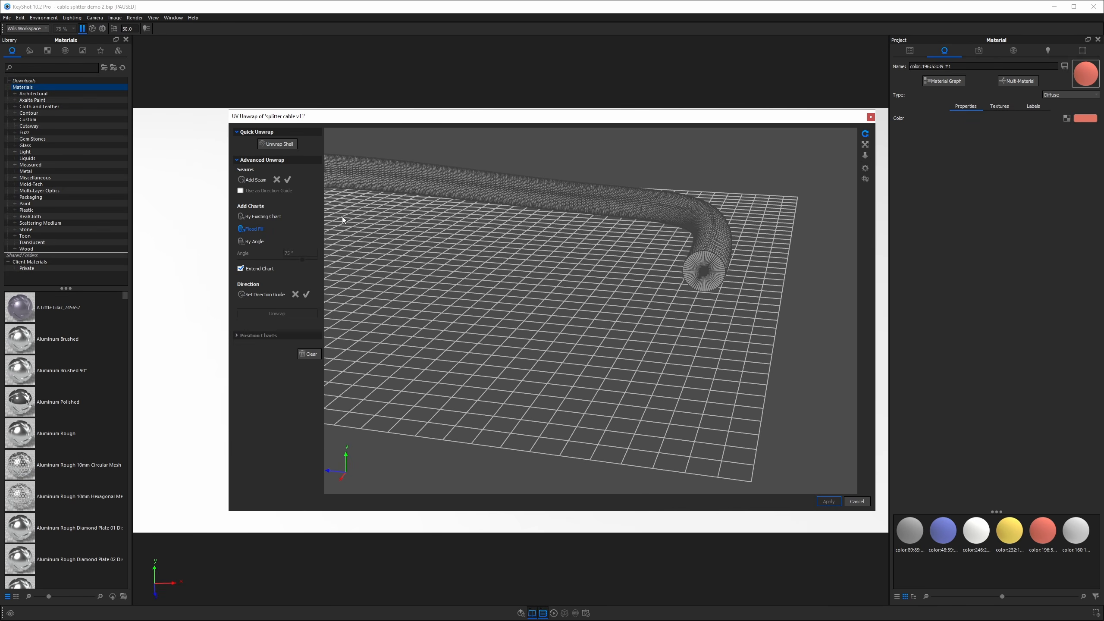
left_click(244, 180)
scroll(695, 301, "up", 6)
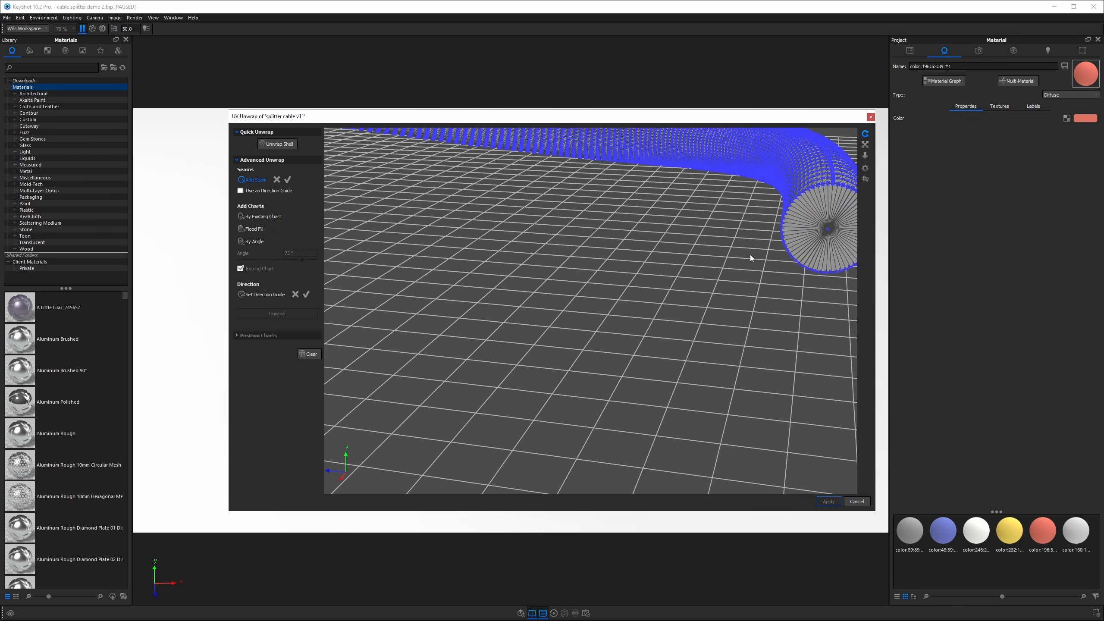
middle_click_drag(756, 252, 492, 313)
left_click_drag(492, 314, 665, 243)
left_click(634, 207)
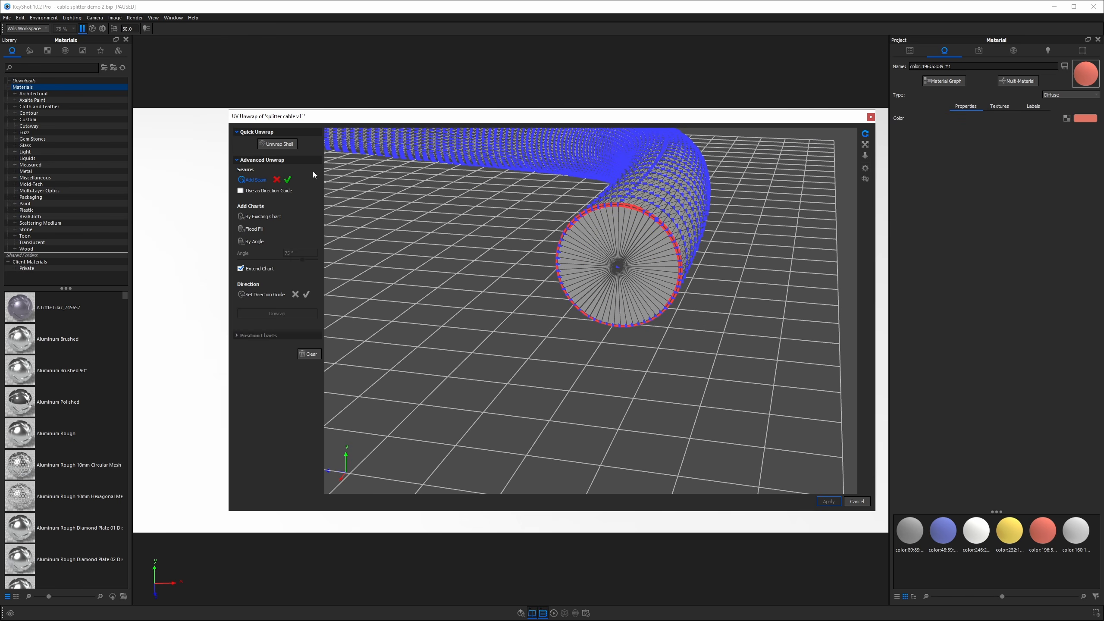
left_click(288, 180)
Add a lengthwise seam along the side of the cable.
left_click_drag(540, 353, 650, 210)
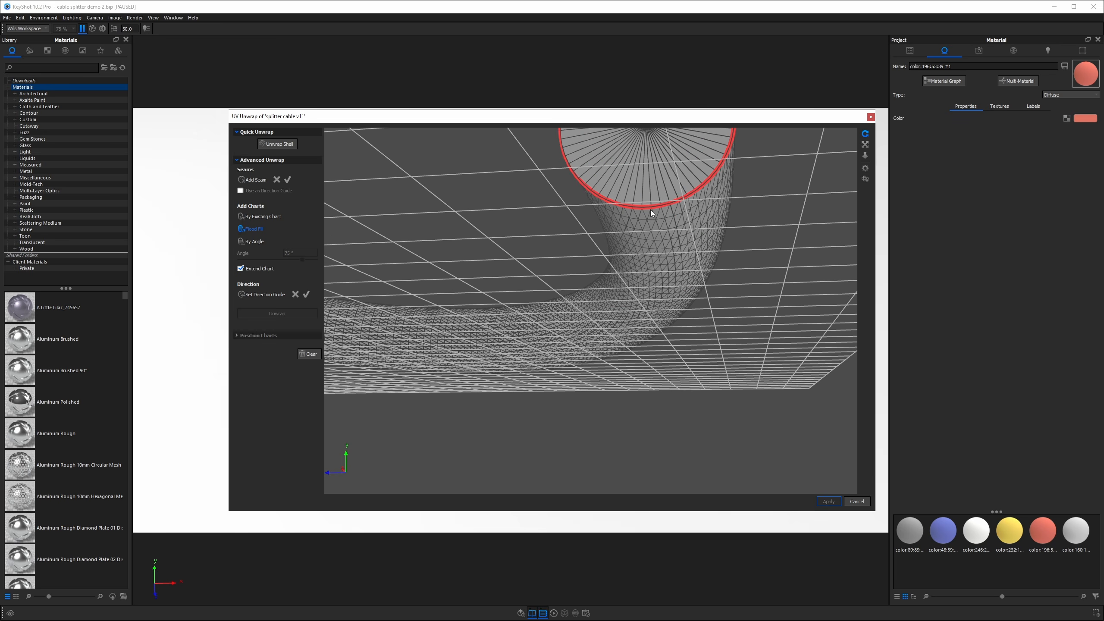
left_click(256, 179)
left_click(660, 210)
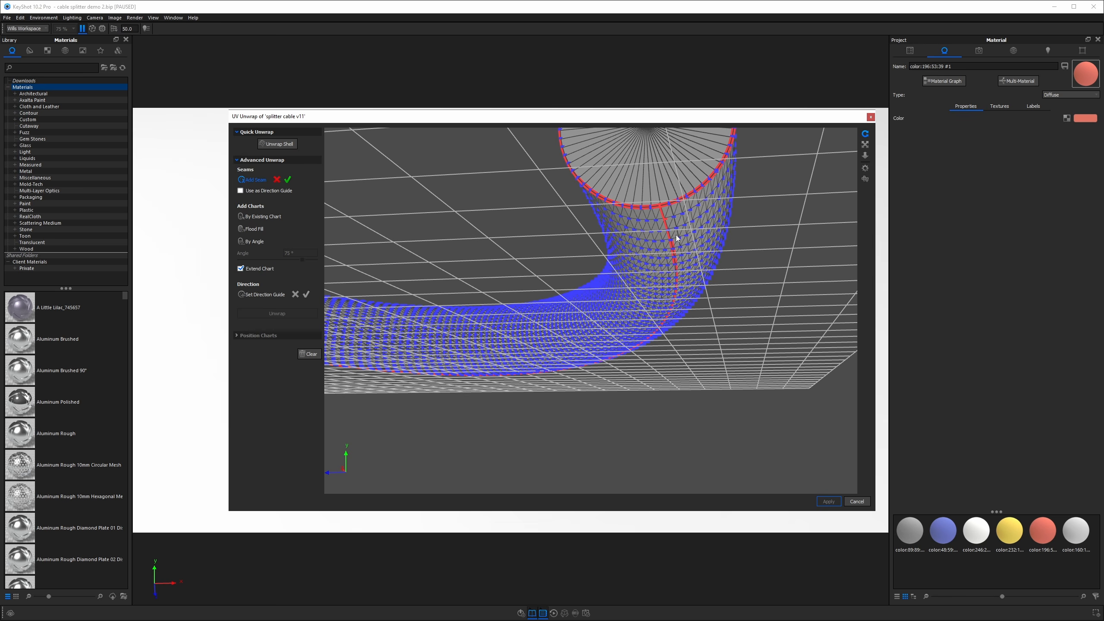
scroll(679, 321, "down", 8)
left_click_drag(680, 324, 687, 275)
left_click(289, 180)
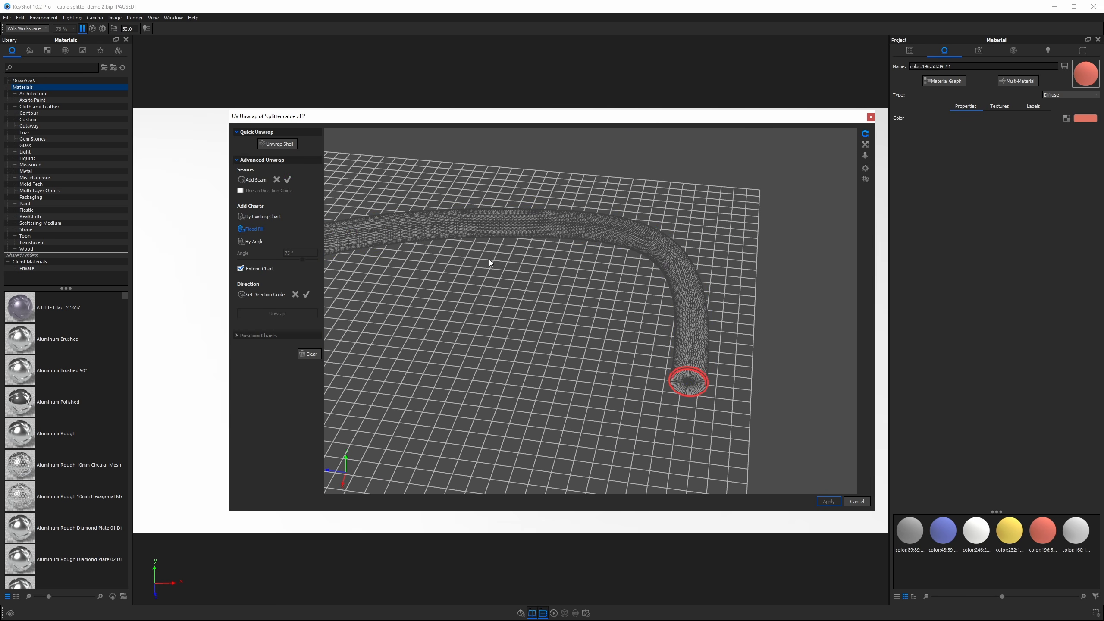
Flood-fill a chart on the cable and unwrap it.
left_click(583, 242)
left_click_drag(608, 364, 838, 260)
left_click(479, 298)
left_click(277, 313)
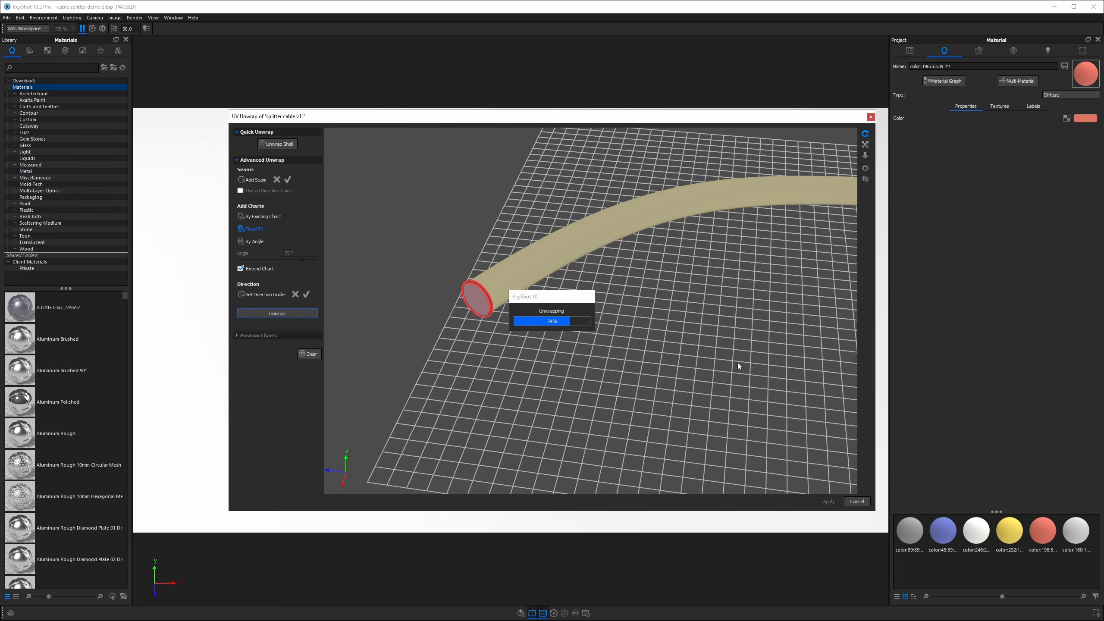
Apply the UV unwrap to the cable.
scroll(712, 297, "down", 4)
middle_click_drag(770, 281, 595, 276)
left_click_drag(595, 276, 418, 350)
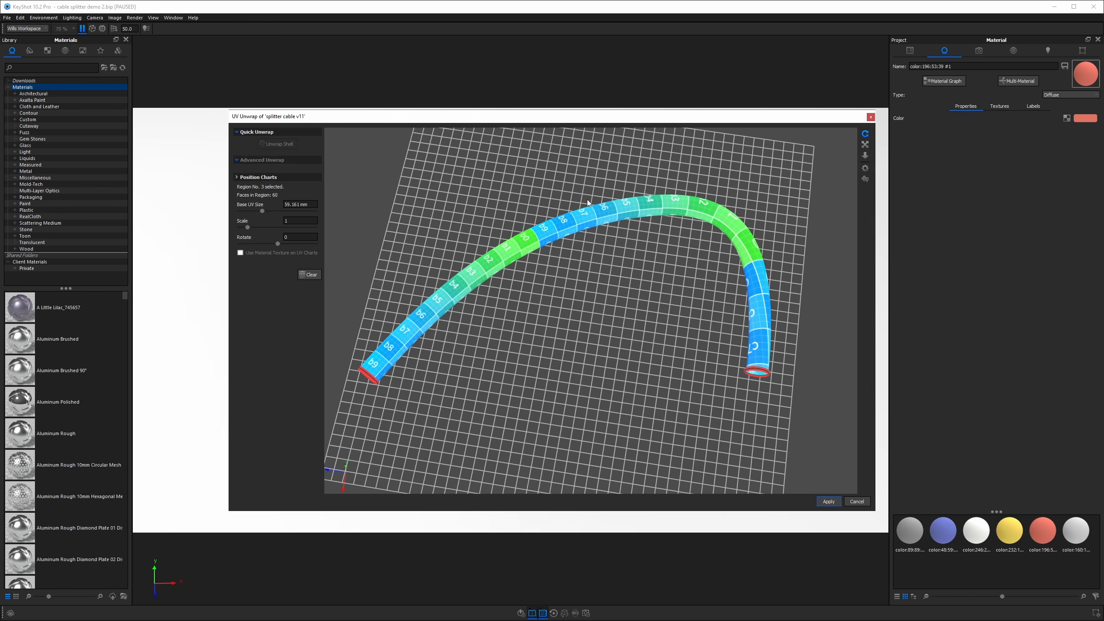
left_click(828, 502)
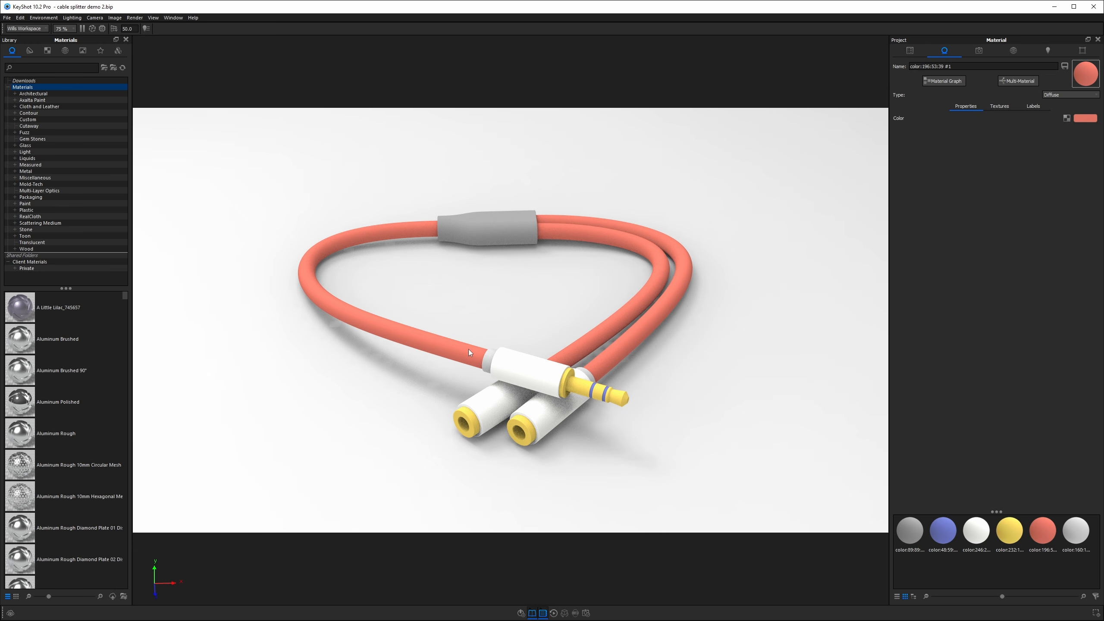
Open the UV Unwrap tool for the second cable branch.
right_click(595, 341)
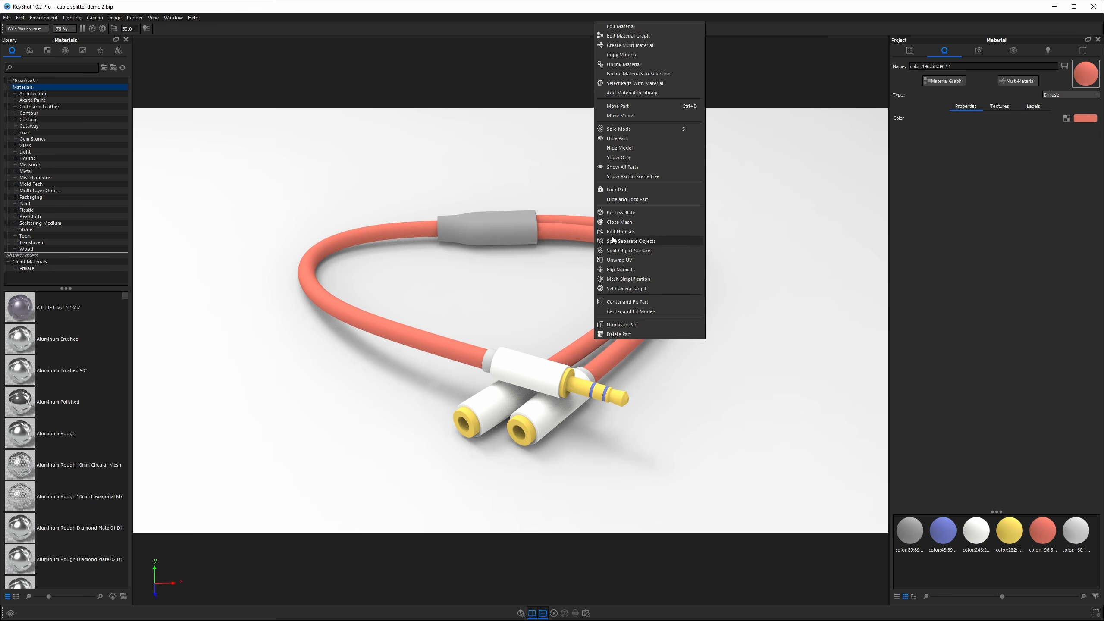
left_click(619, 260)
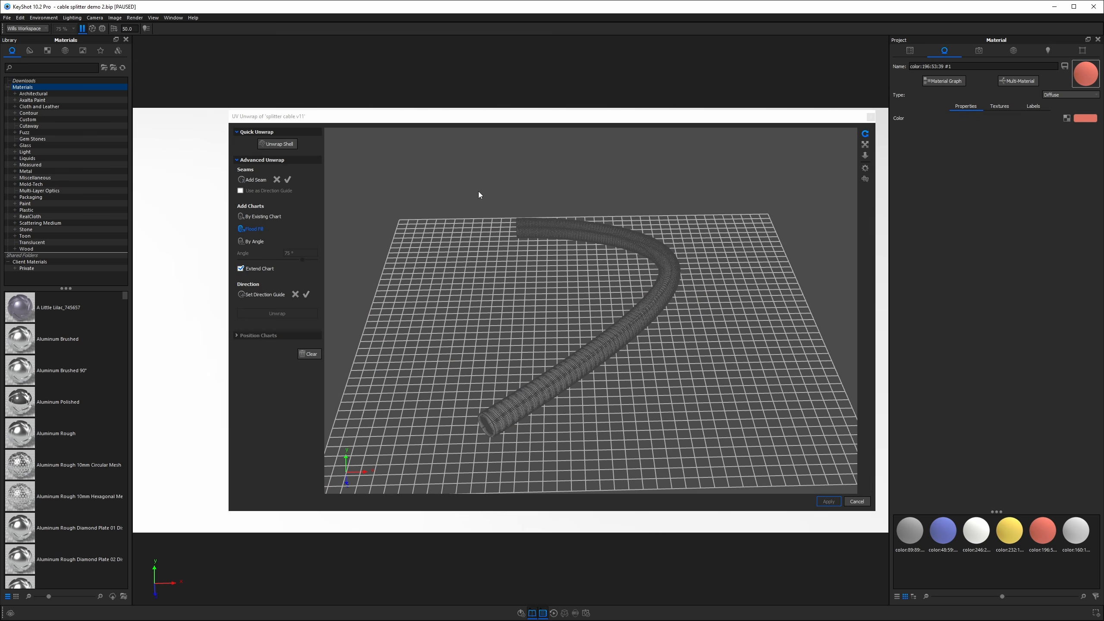
Add a seam around the edge loop at the near end of the second cable.
left_click_drag(552, 410, 573, 396)
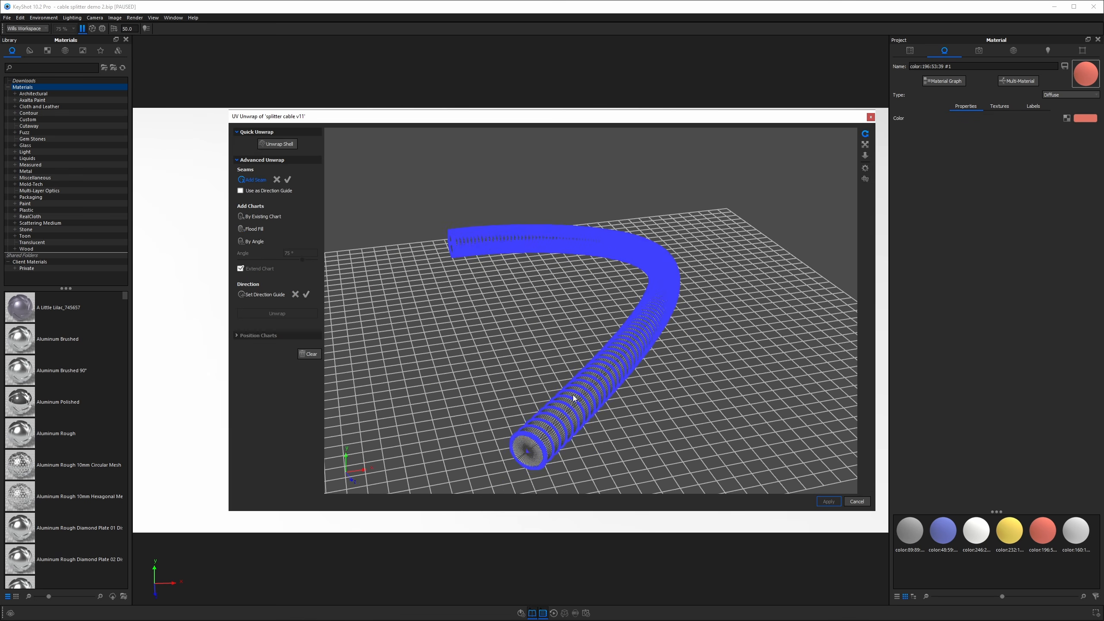
scroll(572, 396, "up", 2)
scroll(572, 399, "up", 8)
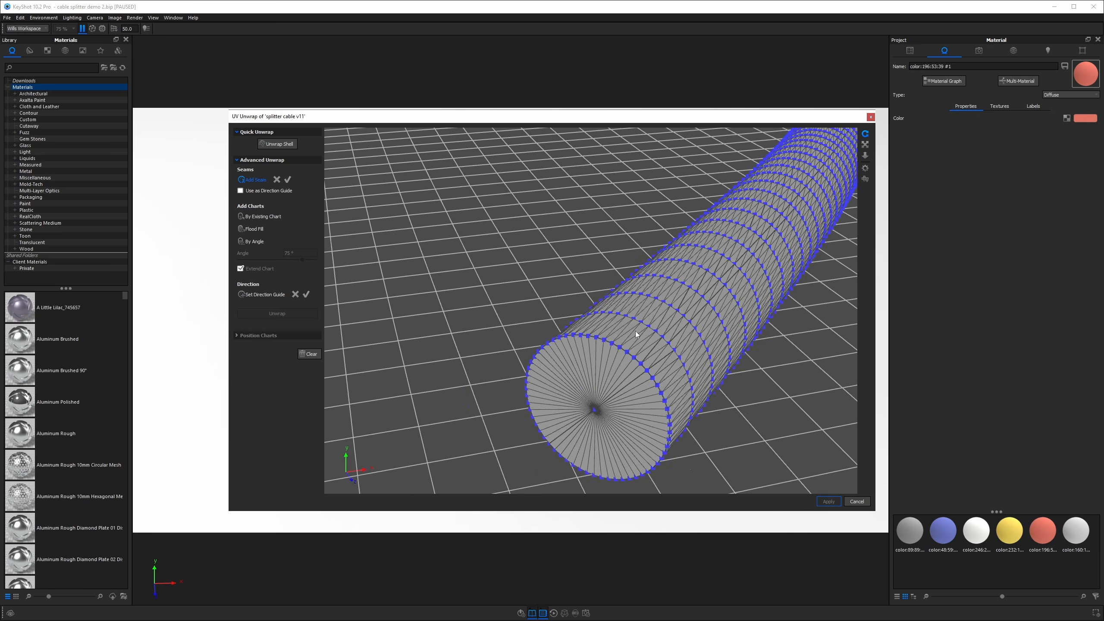
left_click(635, 363)
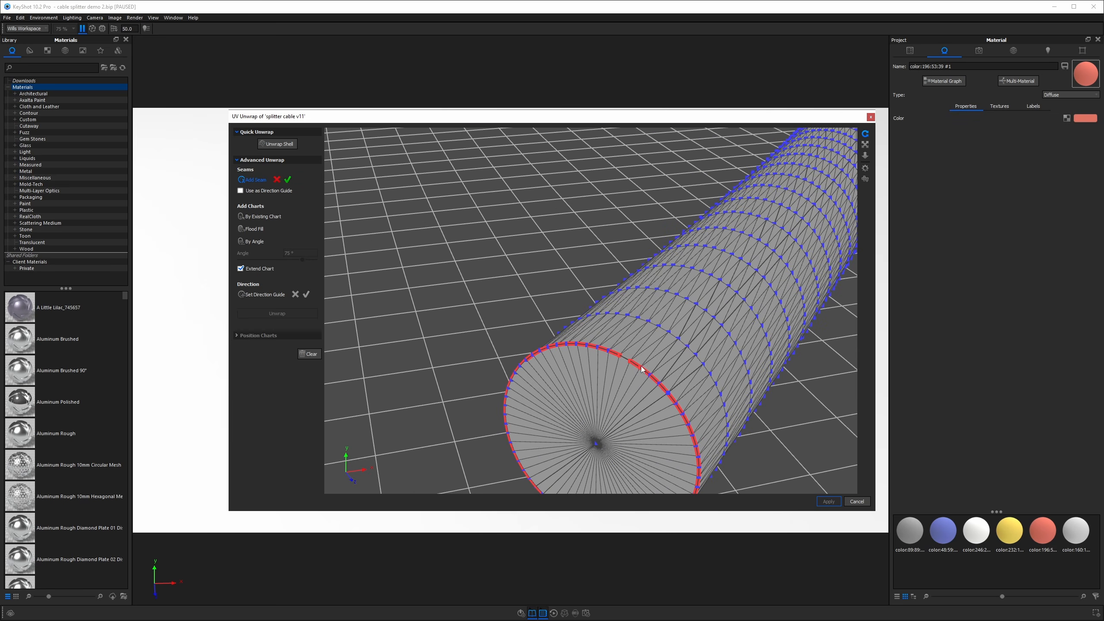
left_click(288, 180)
Add a seam around the edge loop at the other end of the second cable.
scroll(455, 280, "down", 8)
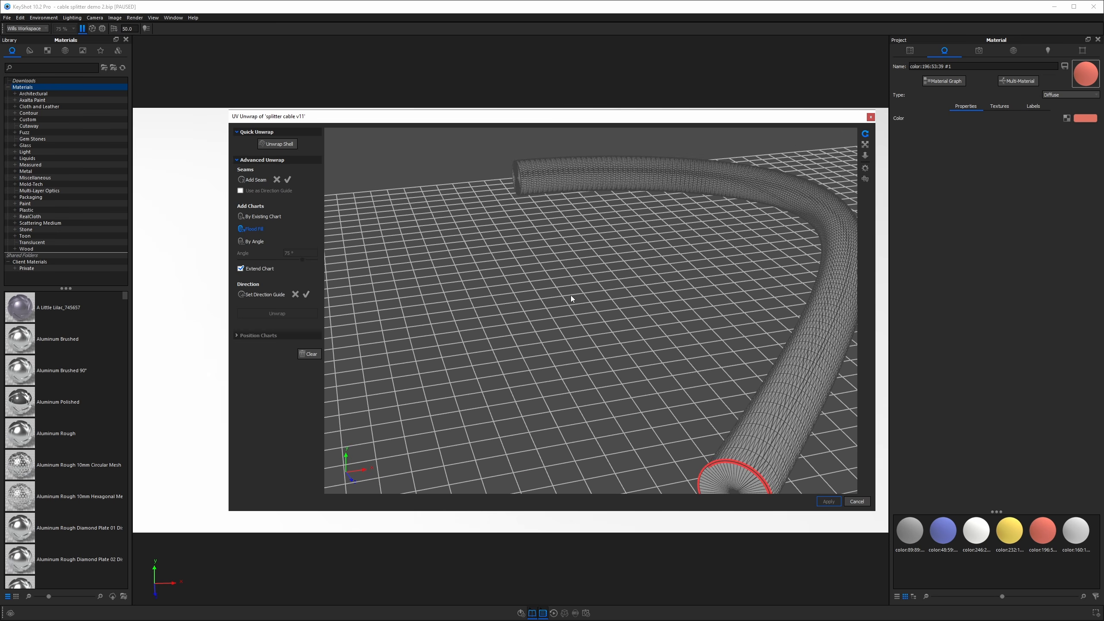
left_click_drag(570, 295, 776, 291)
middle_click_drag(648, 294, 825, 268)
scroll(438, 341, "up", 6)
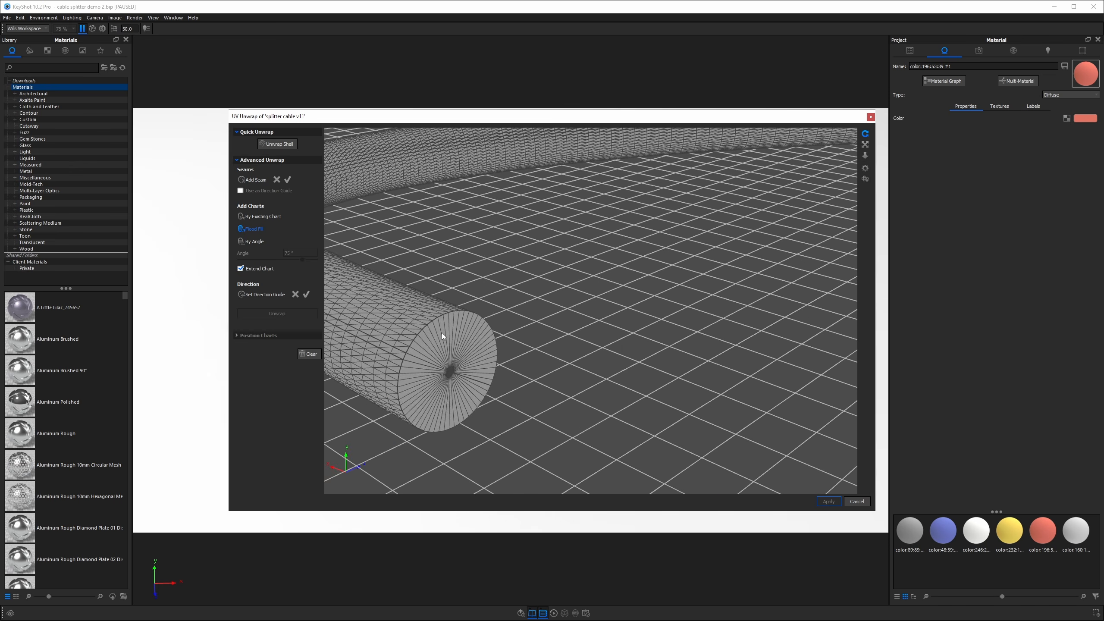
scroll(441, 333, "down", 5)
left_click(253, 180)
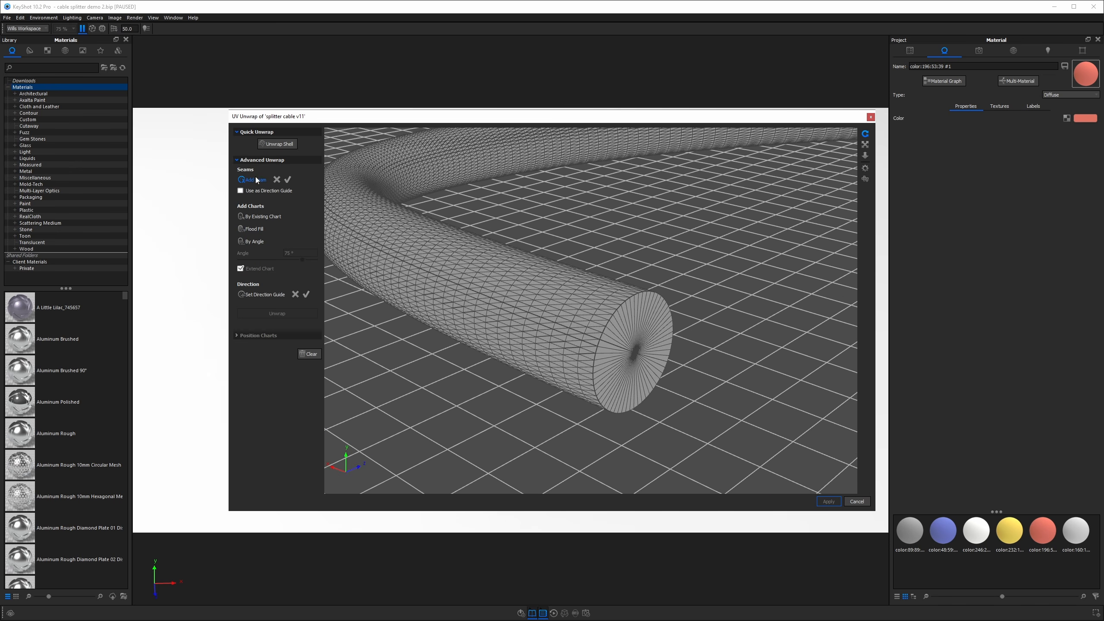
left_click(621, 307)
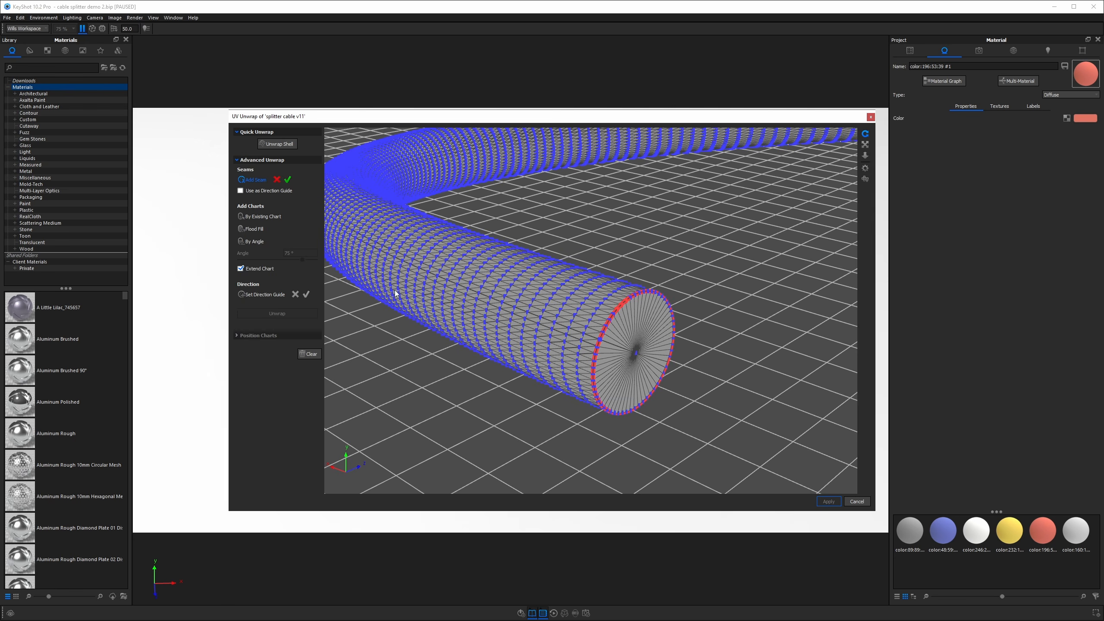
left_click(288, 179)
Add a seam around the upturned end loop of the second cable.
left_click_drag(681, 312, 542, 286)
left_click(251, 180)
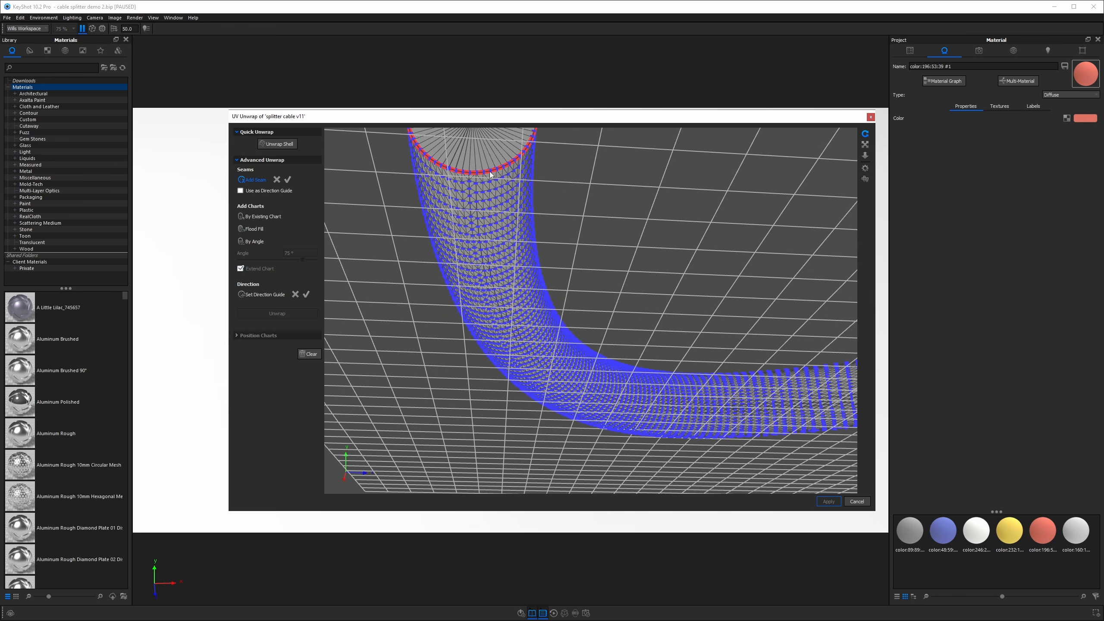
left_click(472, 174)
left_click(288, 179)
scroll(542, 307, "down", 8)
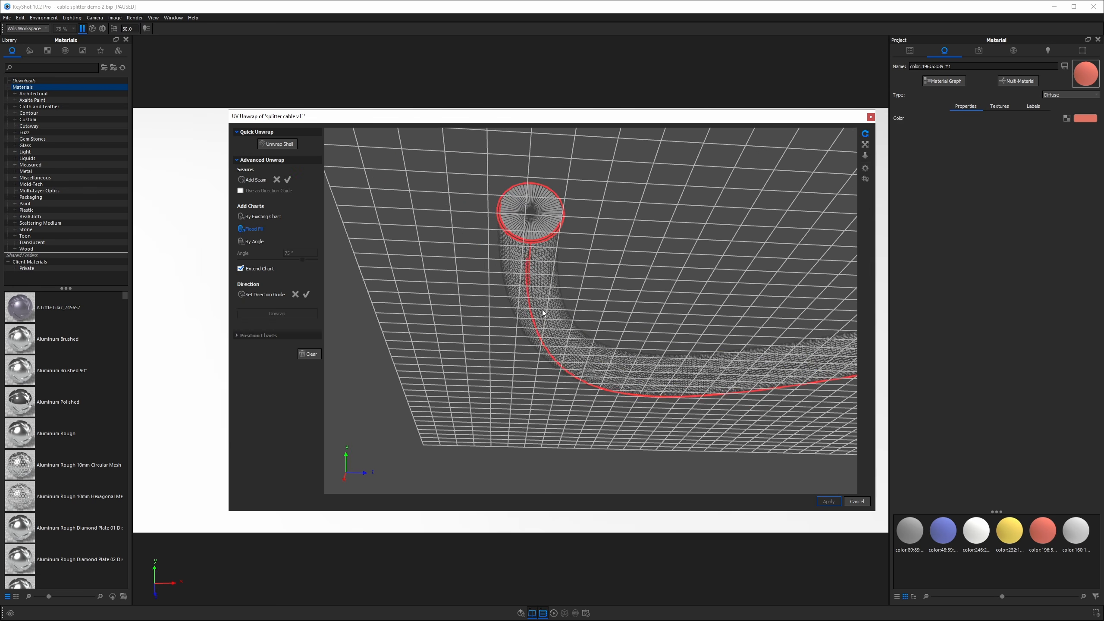
left_click_drag(590, 323, 394, 289)
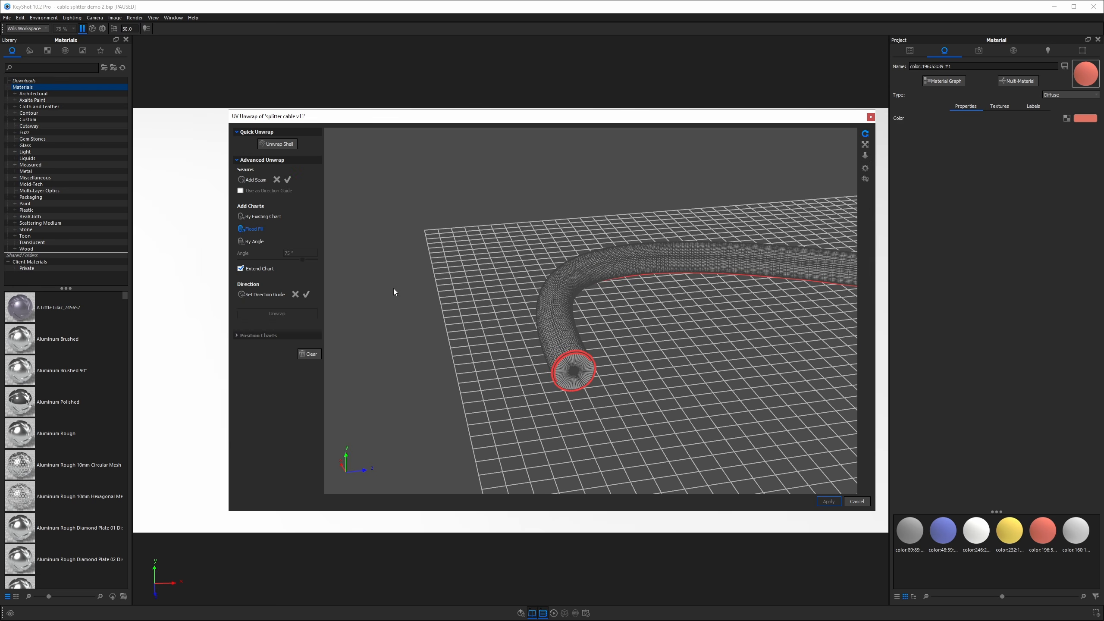
left_click(262, 179)
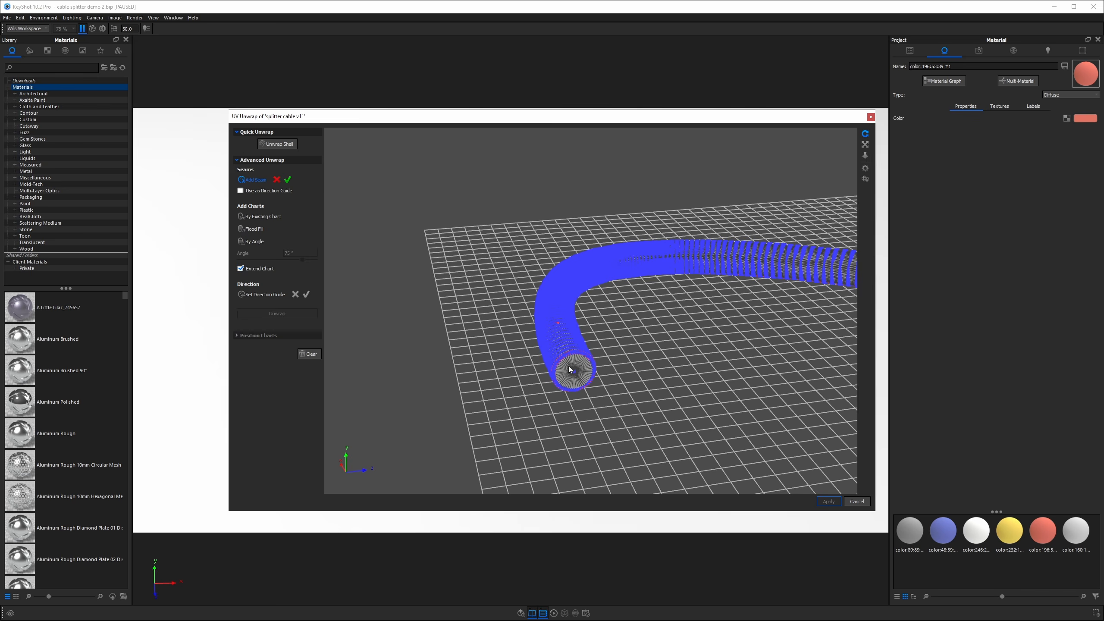
left_click(275, 180)
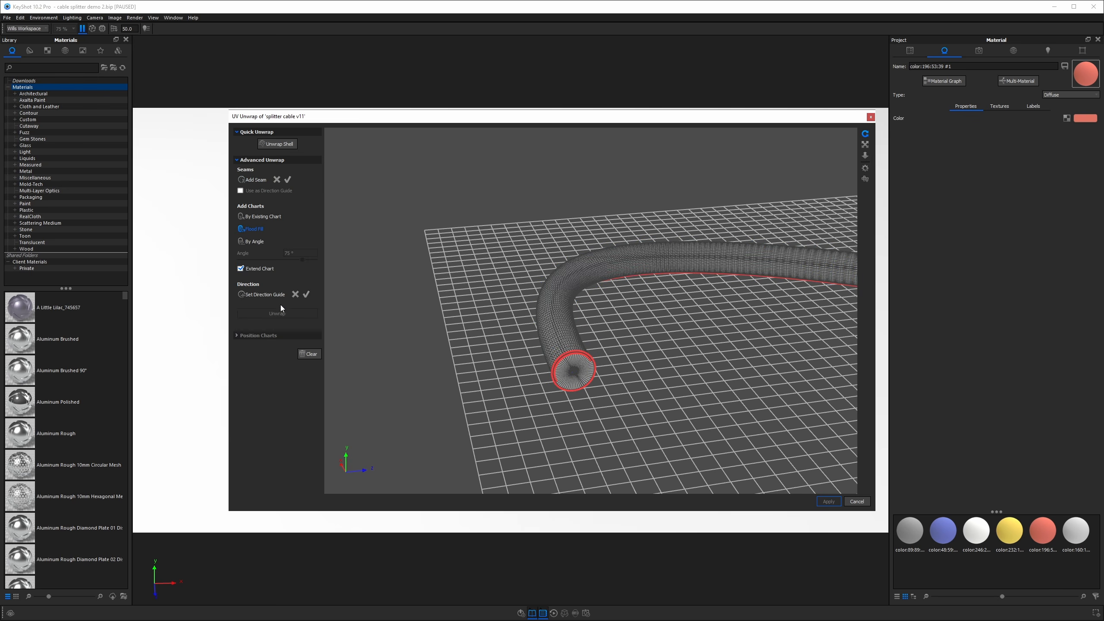
Add a flood-fill chart on the second cable branch between its seams.
left_click(570, 327)
left_click(573, 369)
left_click_drag(573, 368, 680, 345)
left_click_drag(680, 411, 697, 412)
left_click(680, 411)
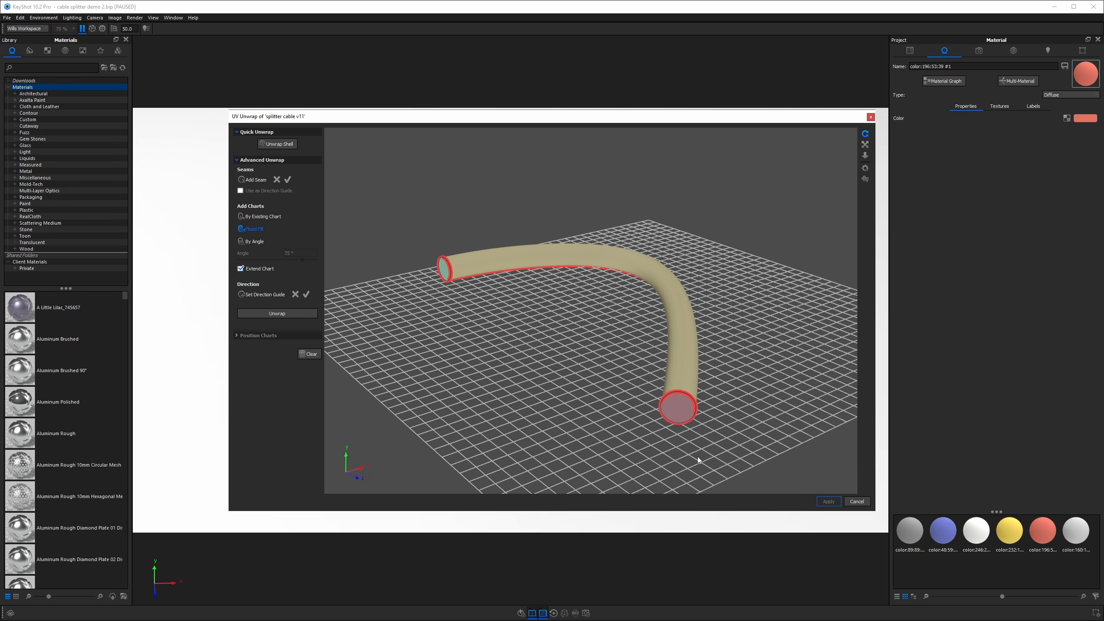
Unwrap the second cable's chart and apply the UV unwrap.
left_click(305, 313)
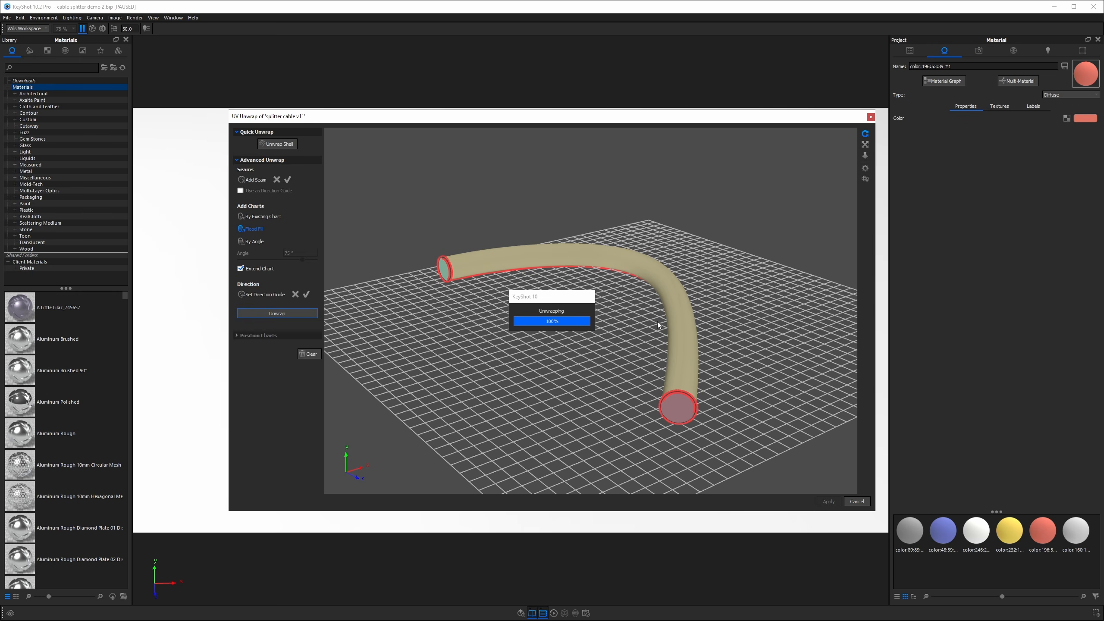
mouse_move(640, 307)
left_mouse_down()
mouse_move(662, 377)
mouse_move(652, 300)
left_mouse_up()
left_click(827, 501)
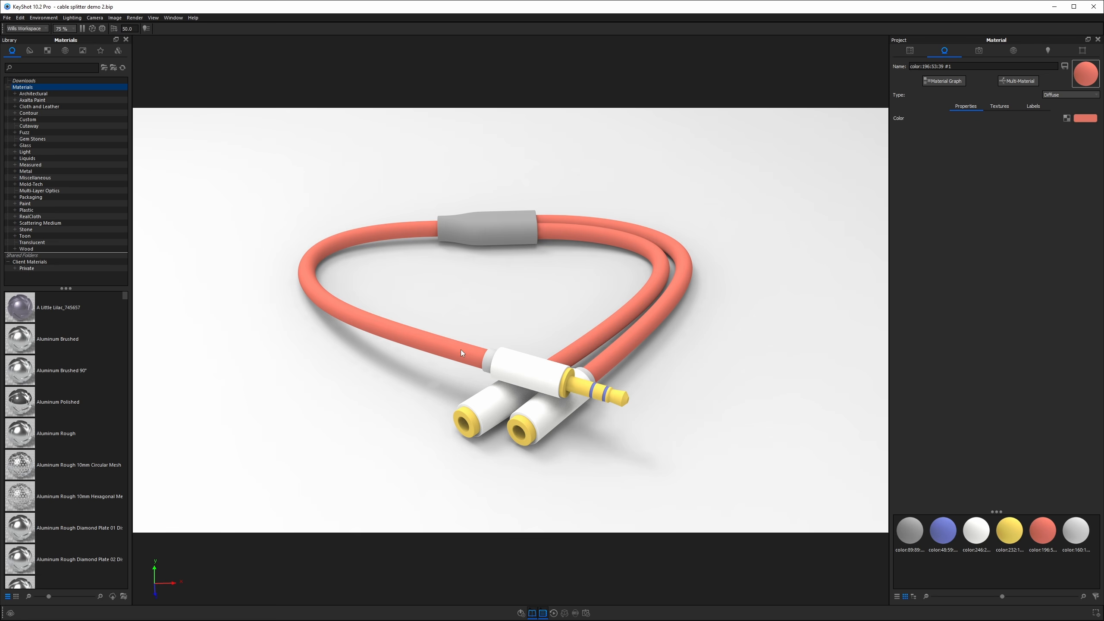
left_click(999, 106)
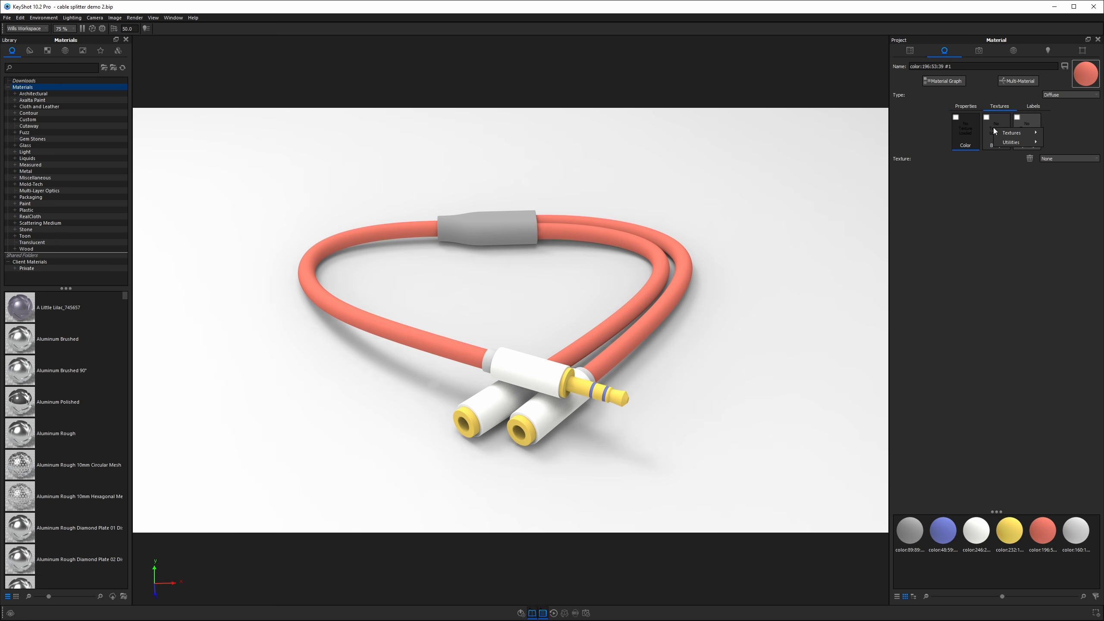
right_click(976, 131)
mouse_move(985, 136)
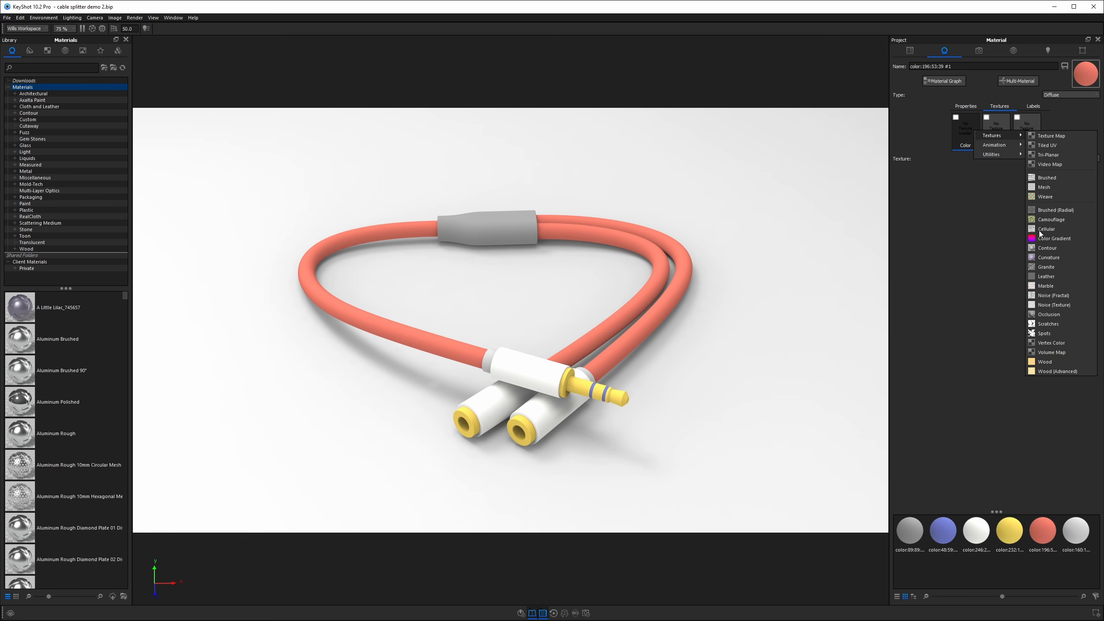
left_click(981, 213)
Change the cable material's type to RealCloth.
left_click(966, 106)
left_click(1056, 96)
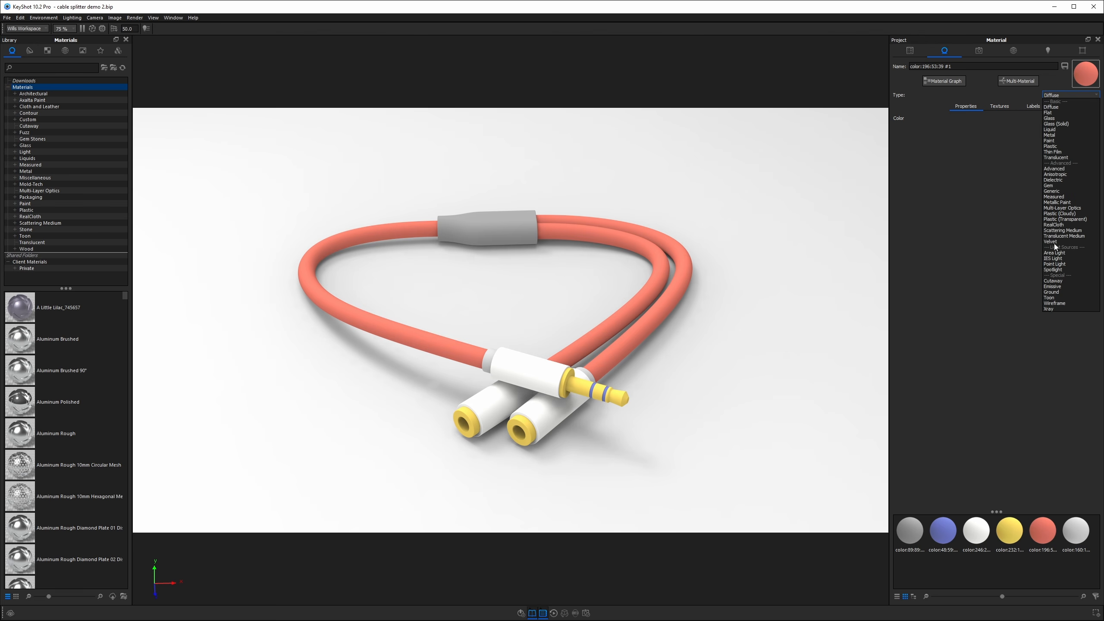
left_click(1030, 249)
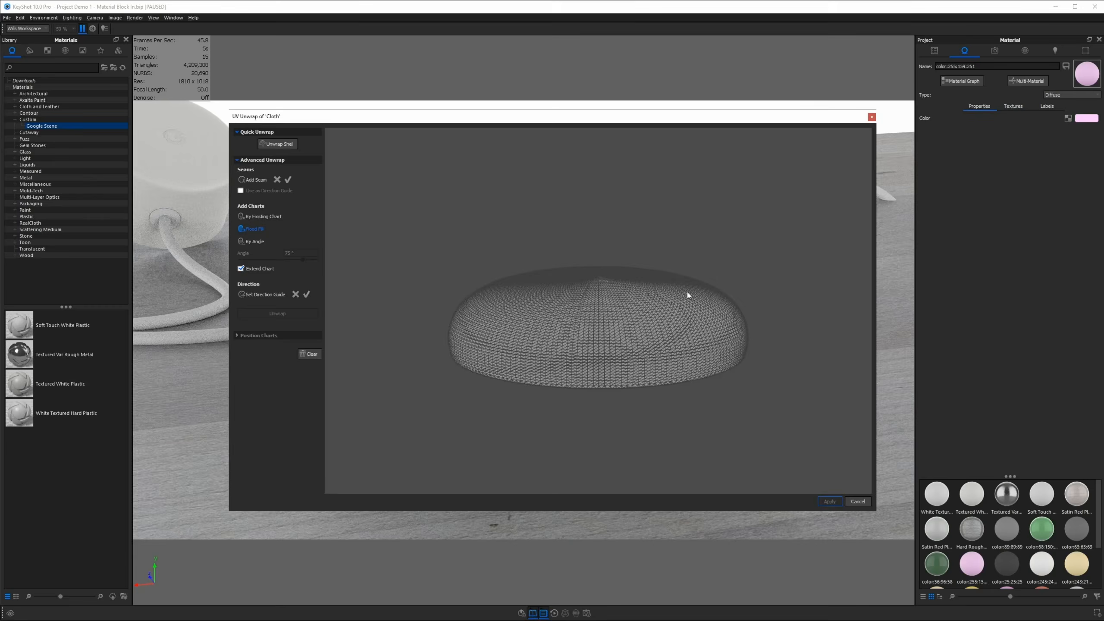
left_click(686, 292)
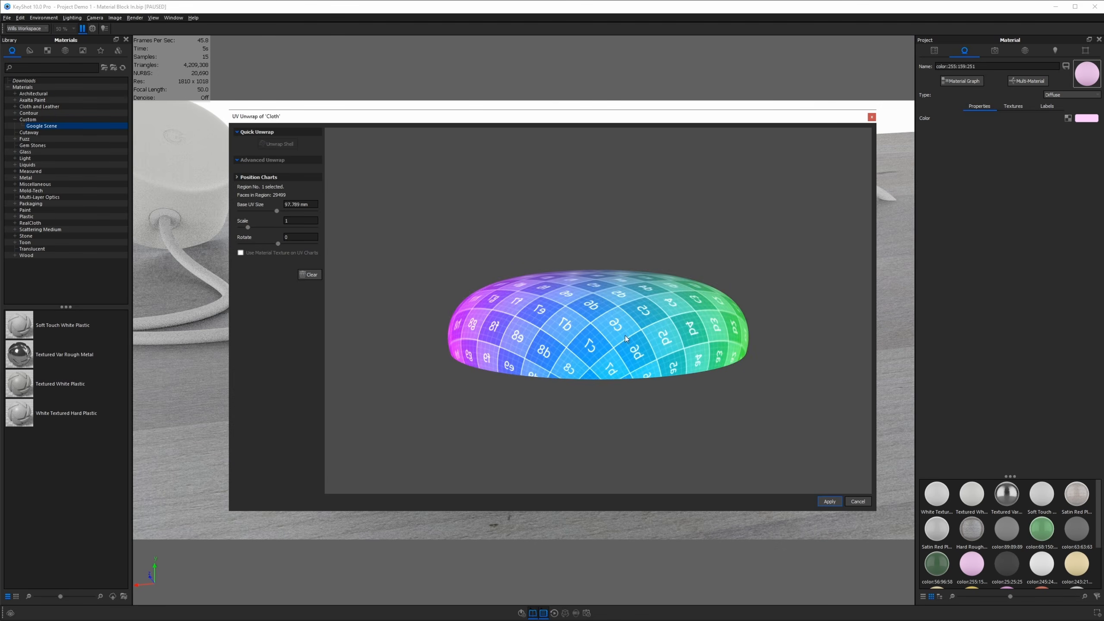
left_click_drag(625, 335, 604, 407)
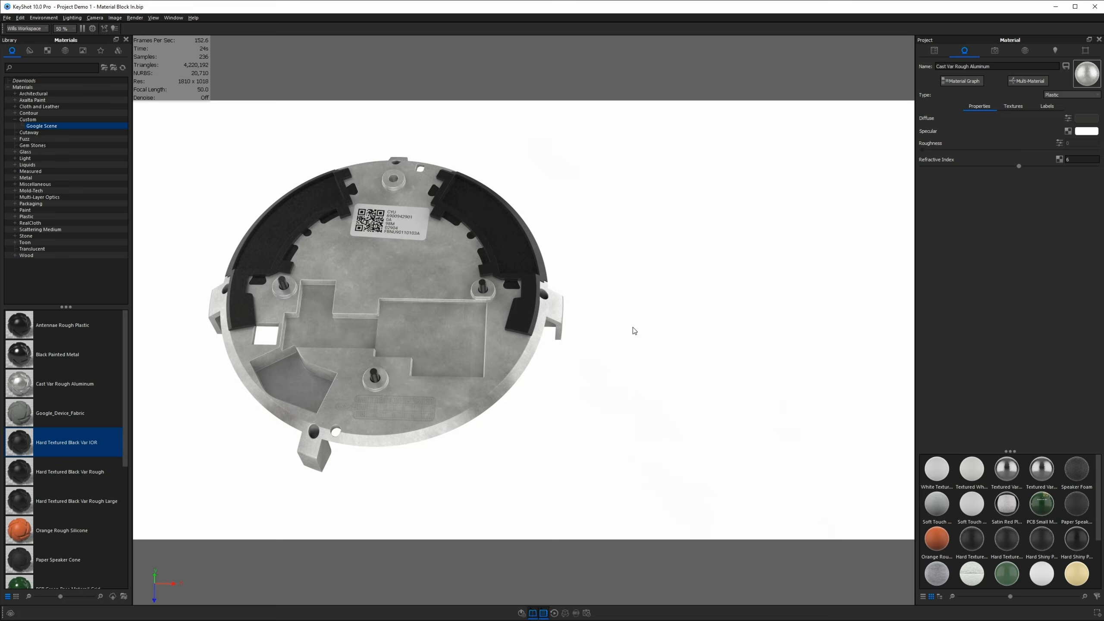
left_click_drag(633, 328, 838, 407)
left_click(934, 50)
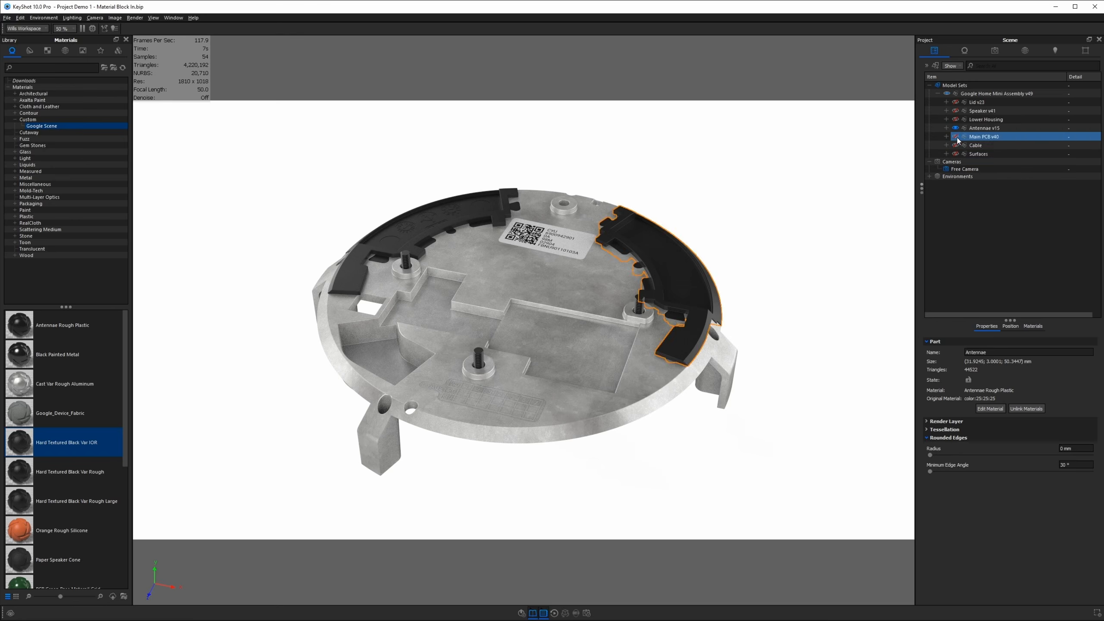
left_click(955, 136)
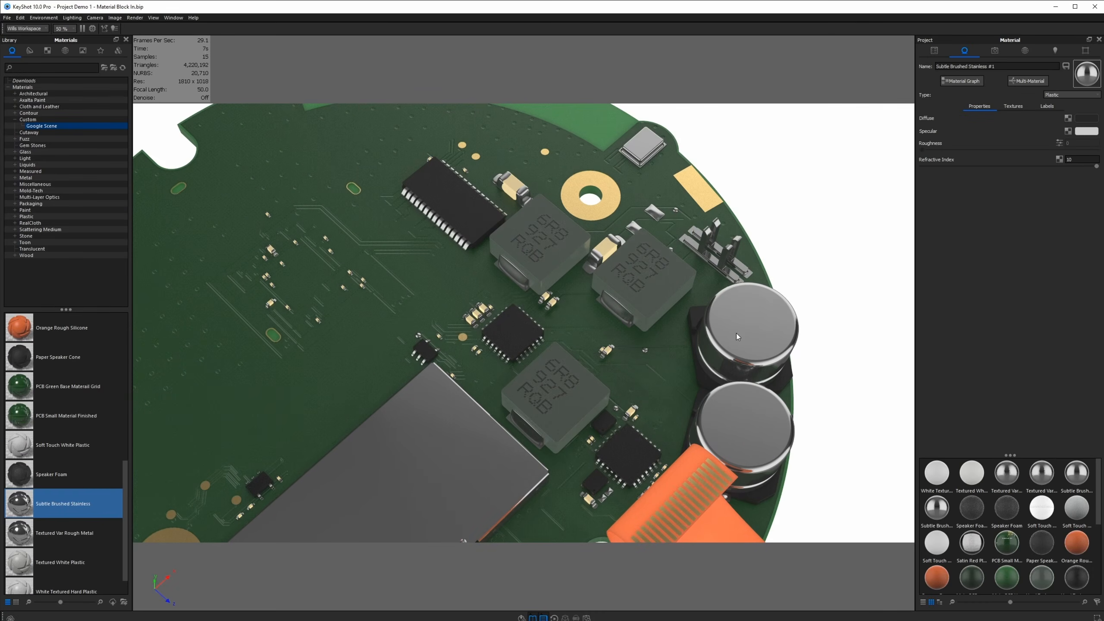
left_click_drag(736, 333, 717, 287)
scroll(721, 278, "up", 3)
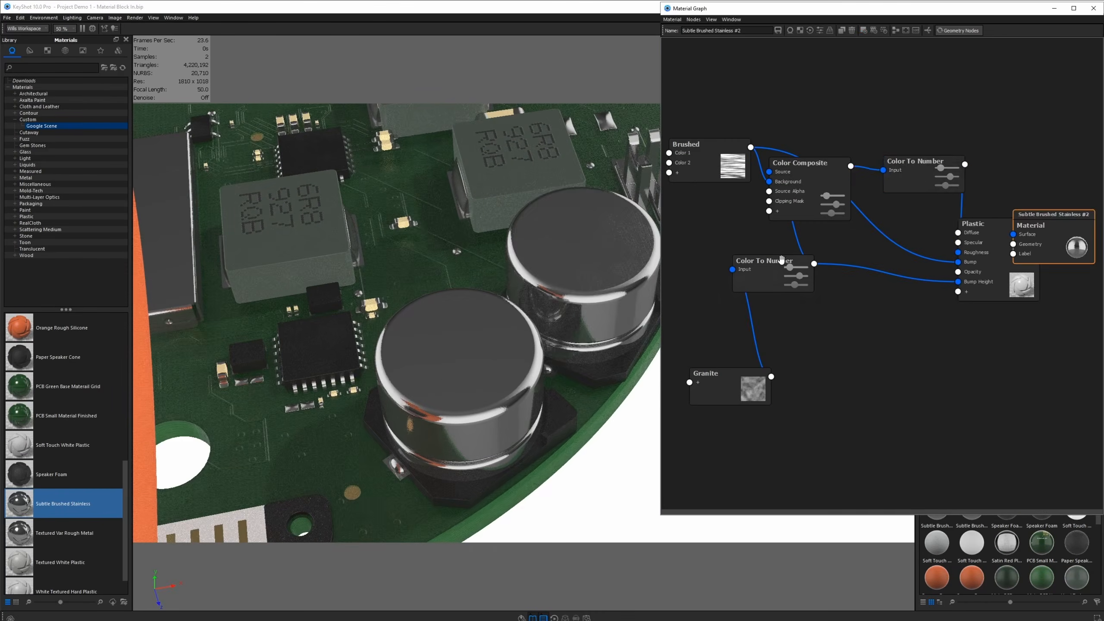
left_click(907, 185)
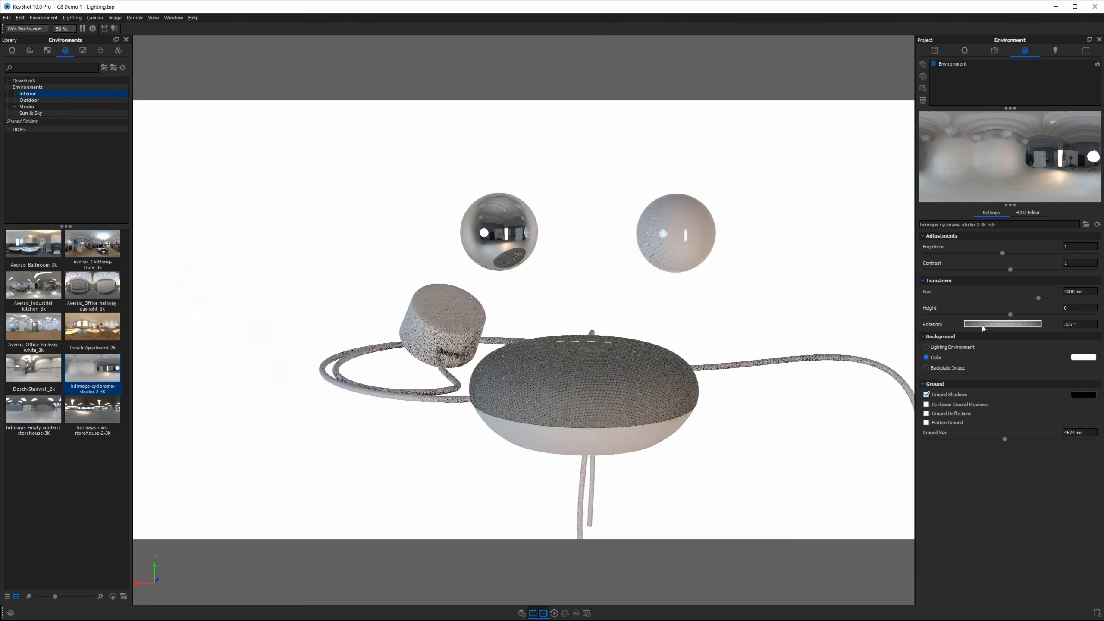
left_click_drag(975, 324, 1021, 325)
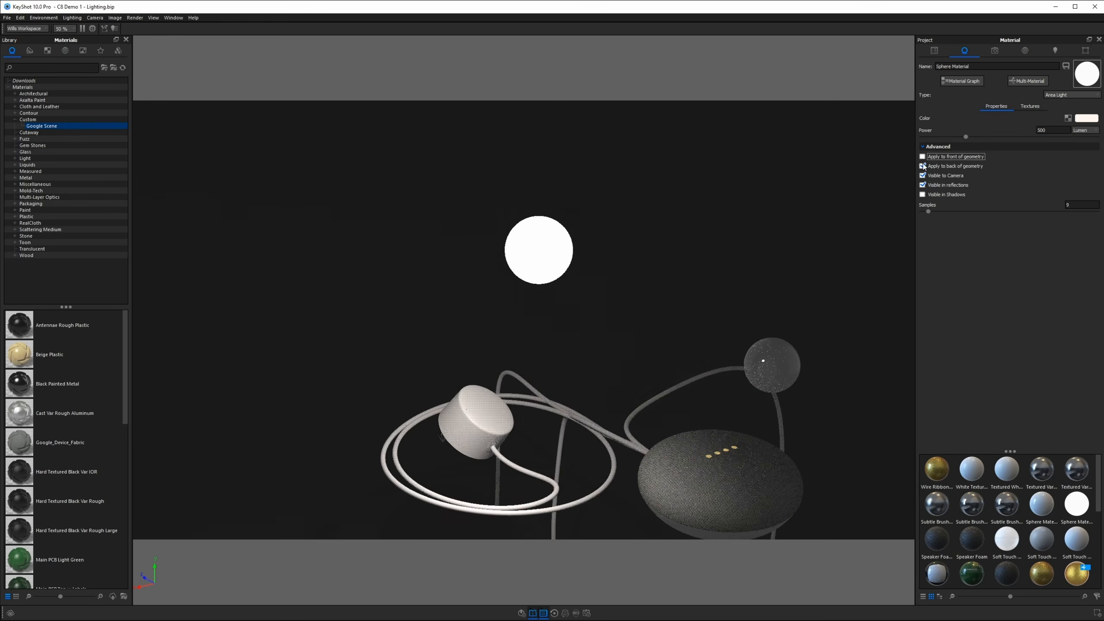
left_click(922, 156)
left_click(923, 166)
left_click(922, 175)
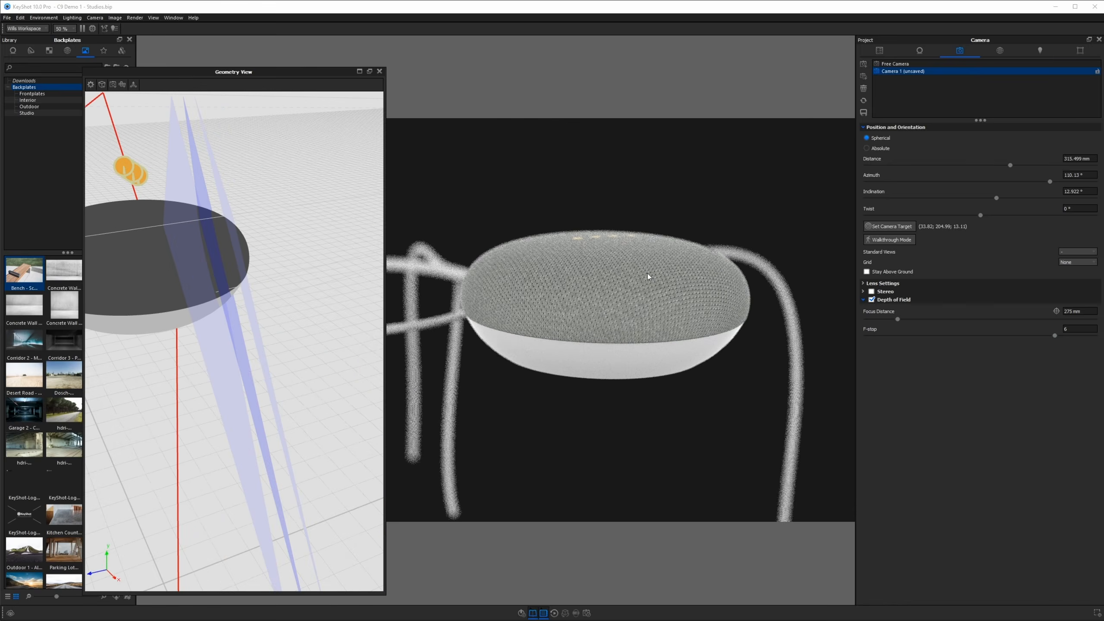
left_click(379, 71)
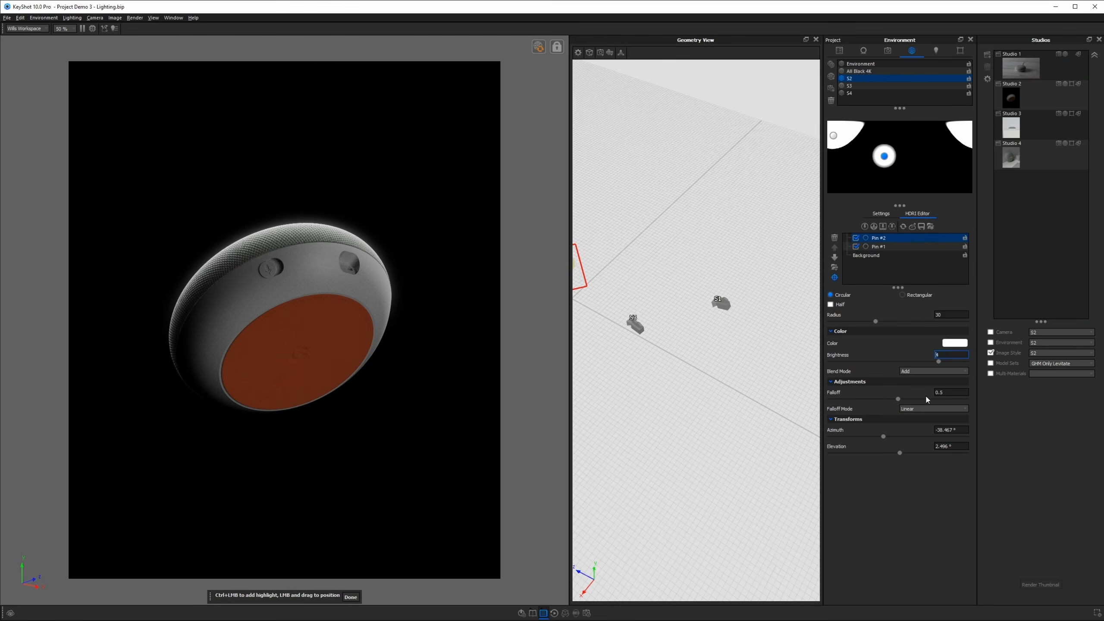
left_click_drag(883, 436, 906, 436)
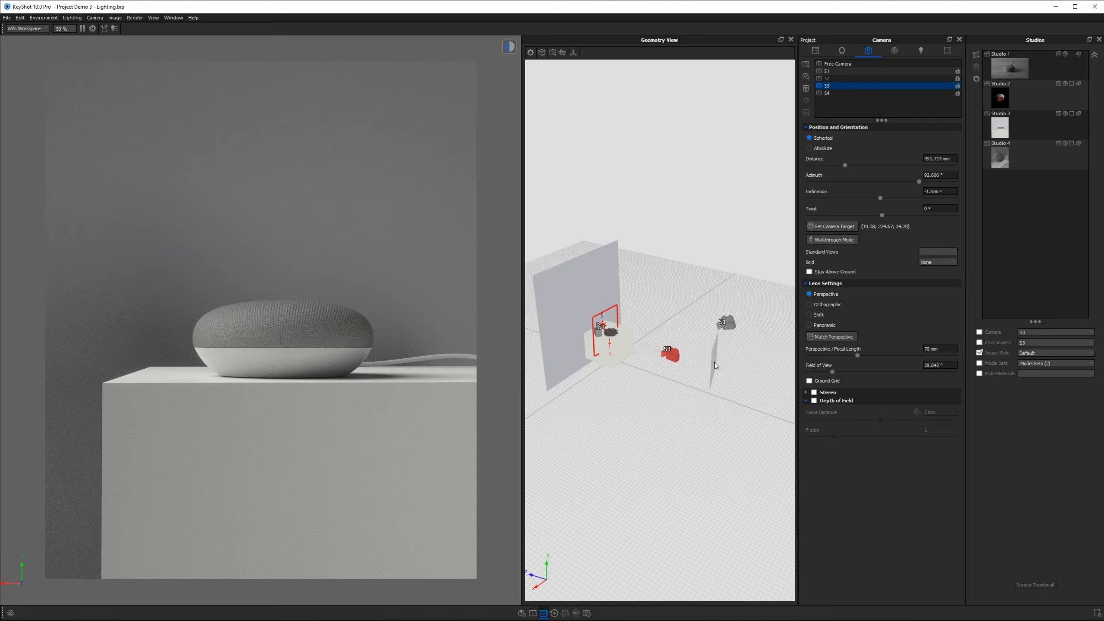
left_click(562, 367)
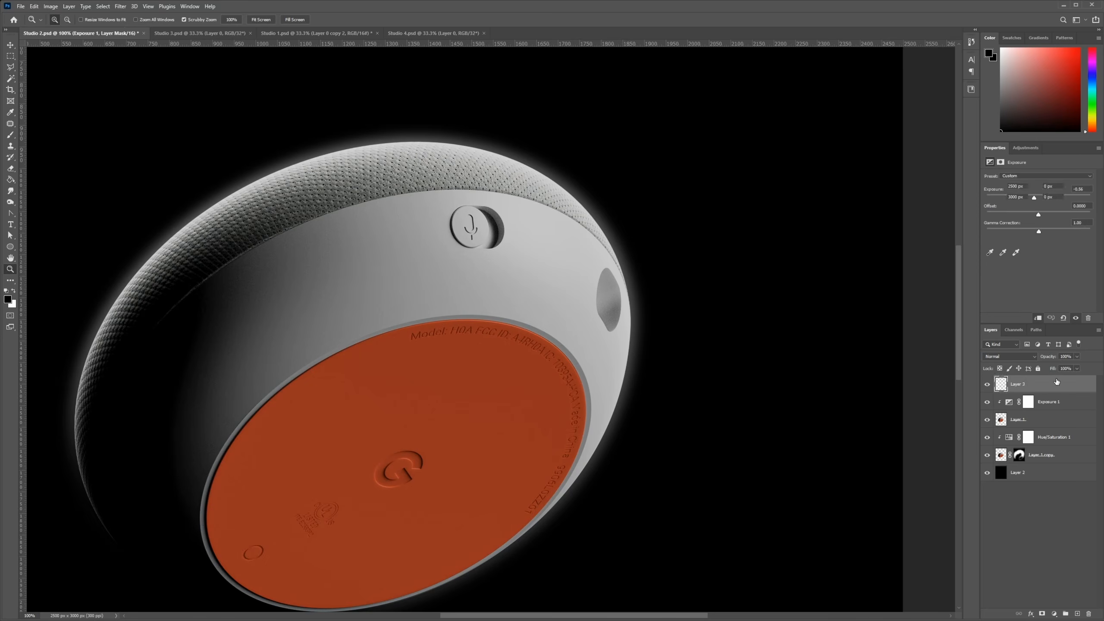
key("ctrl+0")
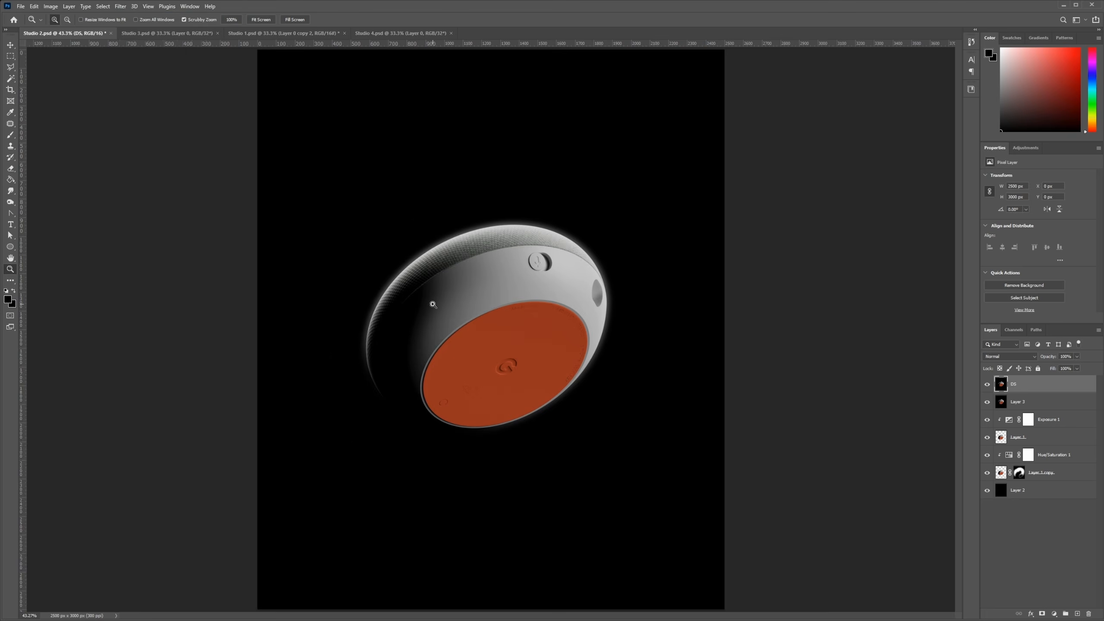
left_click(383, 288)
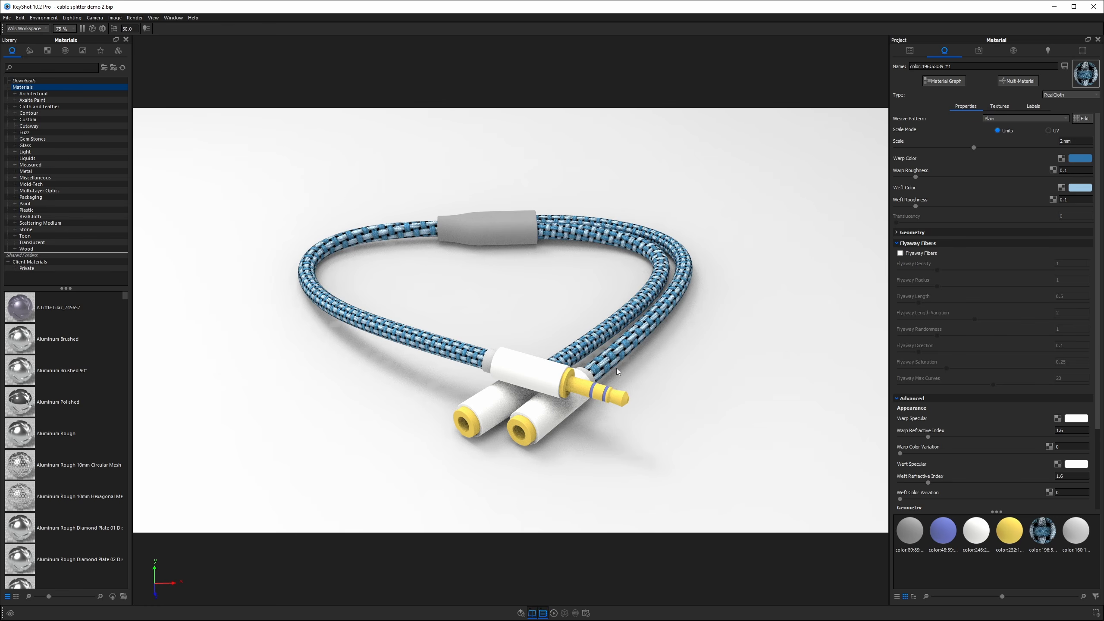
left_click_drag(616, 368, 585, 457)
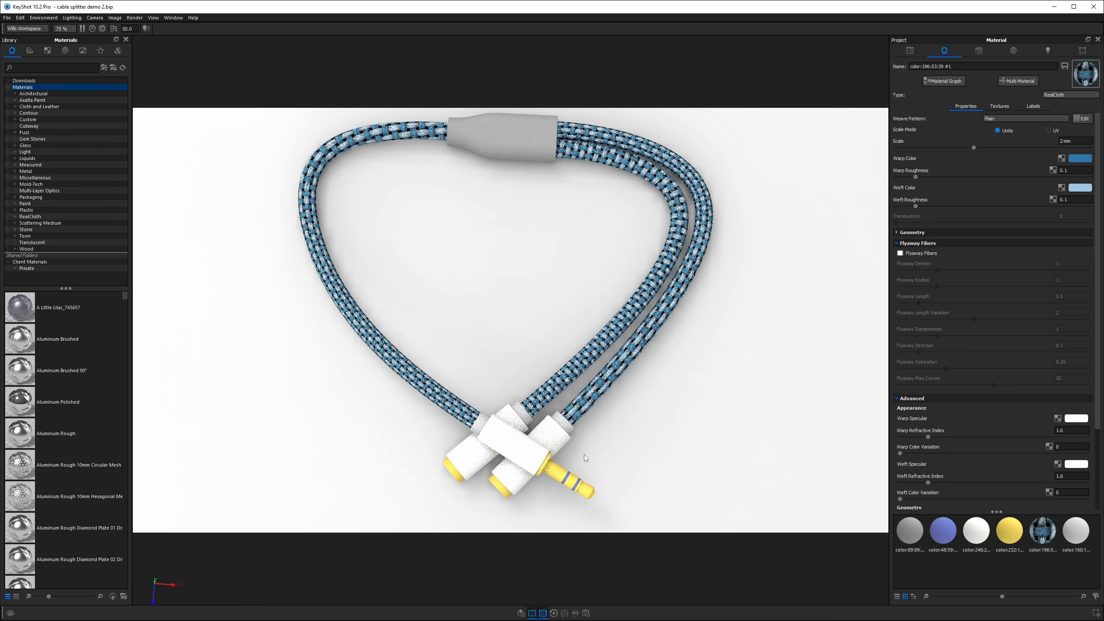
Open the UV Unwrap tool for the next cable branch.
right_click(691, 273)
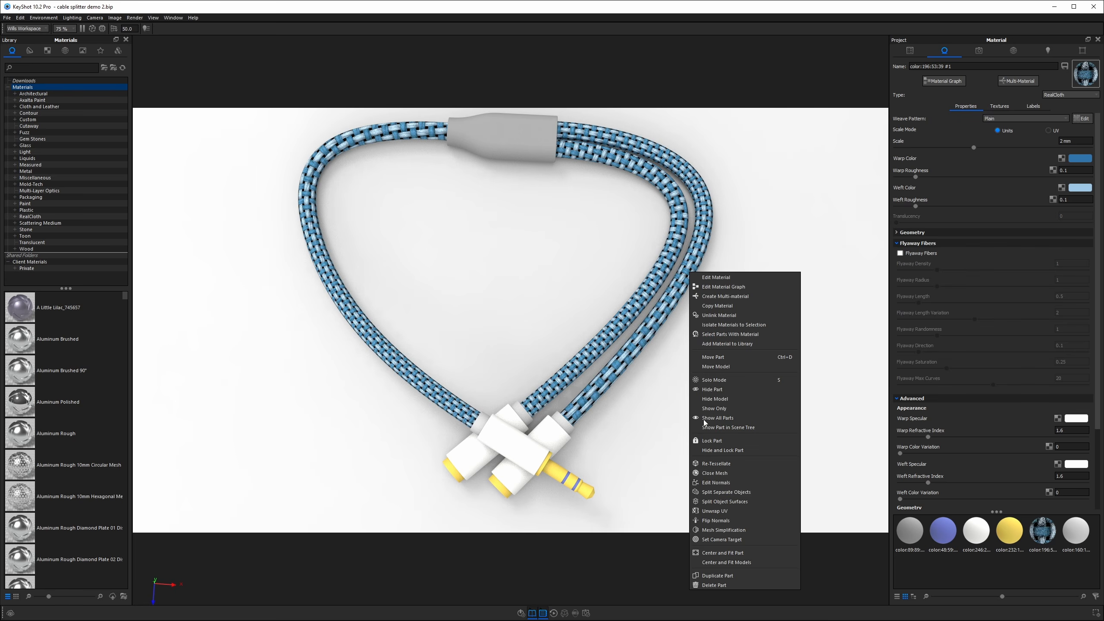
left_click(715, 511)
left_click_drag(642, 334, 609, 370)
scroll(563, 427, "up", 5)
middle_click_drag(562, 428, 661, 248)
Add a seam around the edge loop at the near end of this cable.
left_click(252, 179)
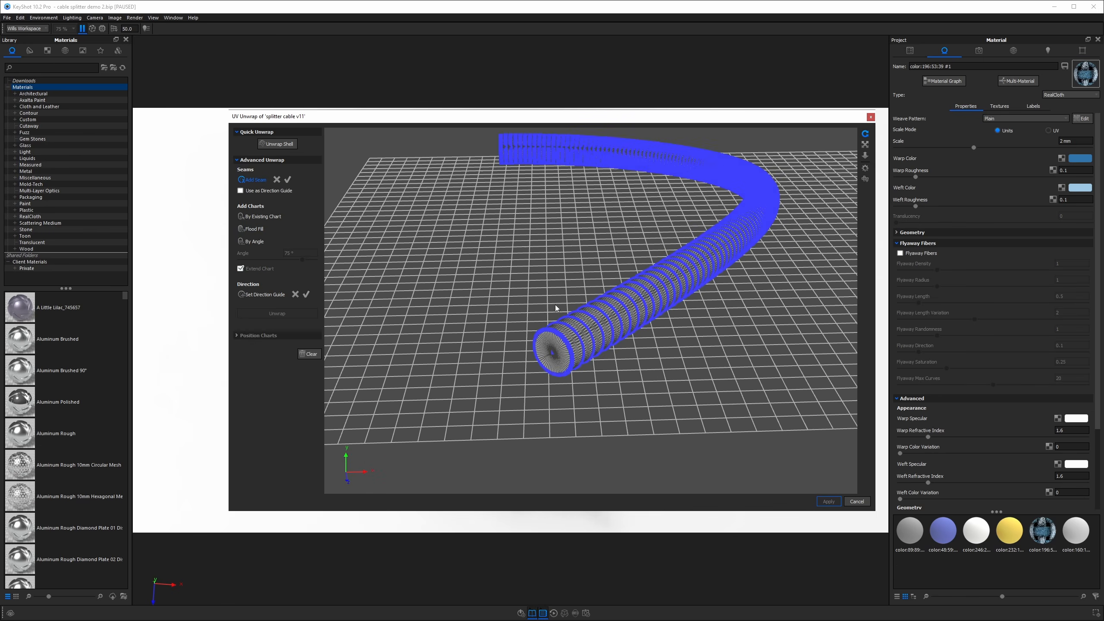
scroll(557, 341, "up", 8)
middle_click_drag(579, 311, 691, 223)
scroll(690, 223, "down", 5)
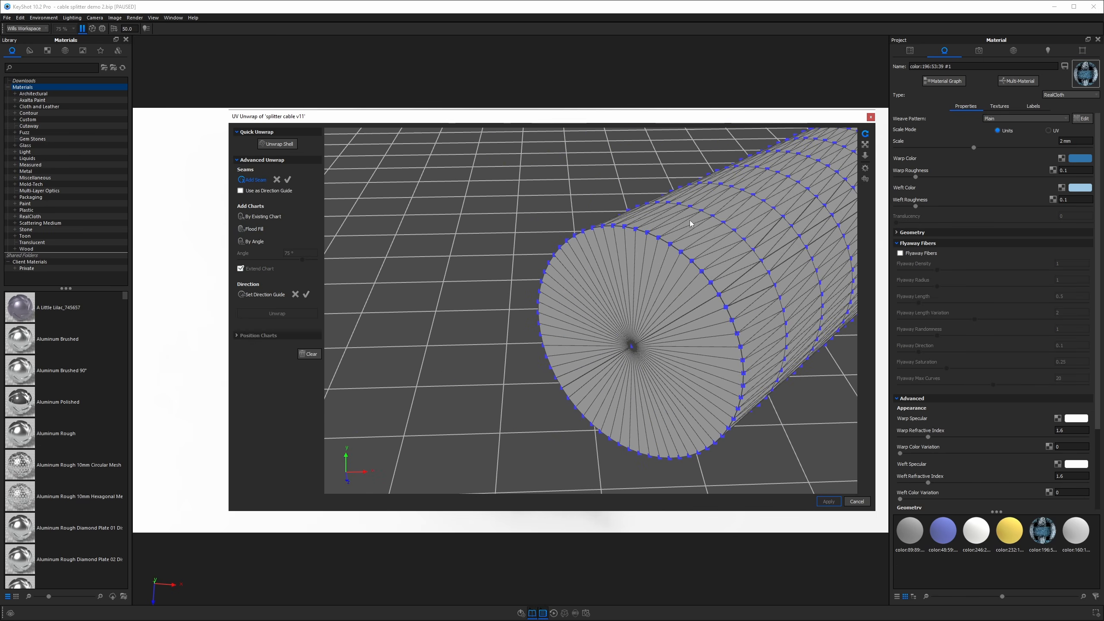
left_click(677, 250)
left_click(287, 180)
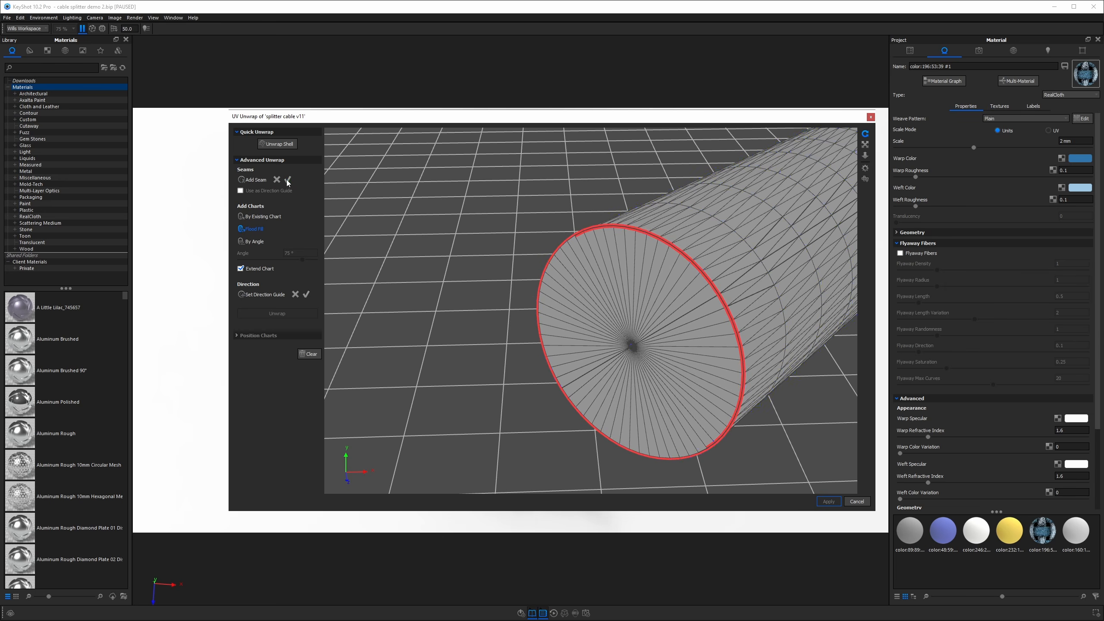
Add a seam around the edge loop at the opposite end of this cable.
scroll(605, 284, "down", 10)
left_click_drag(606, 284, 727, 262)
middle_click_drag(417, 333, 554, 311)
scroll(555, 311, "up", 8)
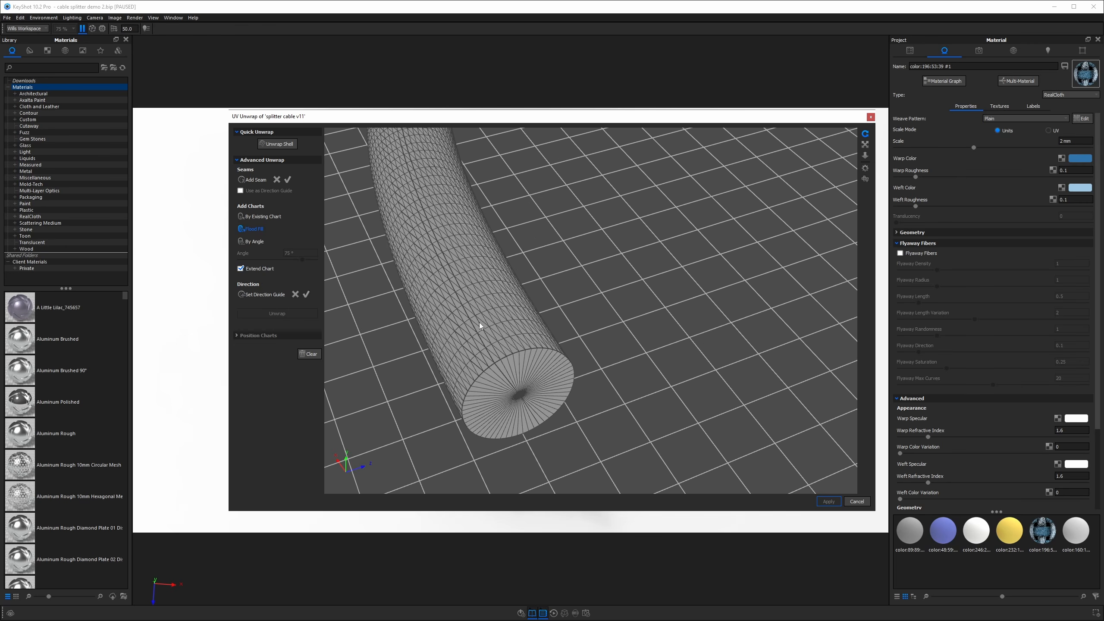
left_click(254, 180)
left_click(506, 357)
double_click(504, 355)
left_click_drag(501, 355, 507, 355)
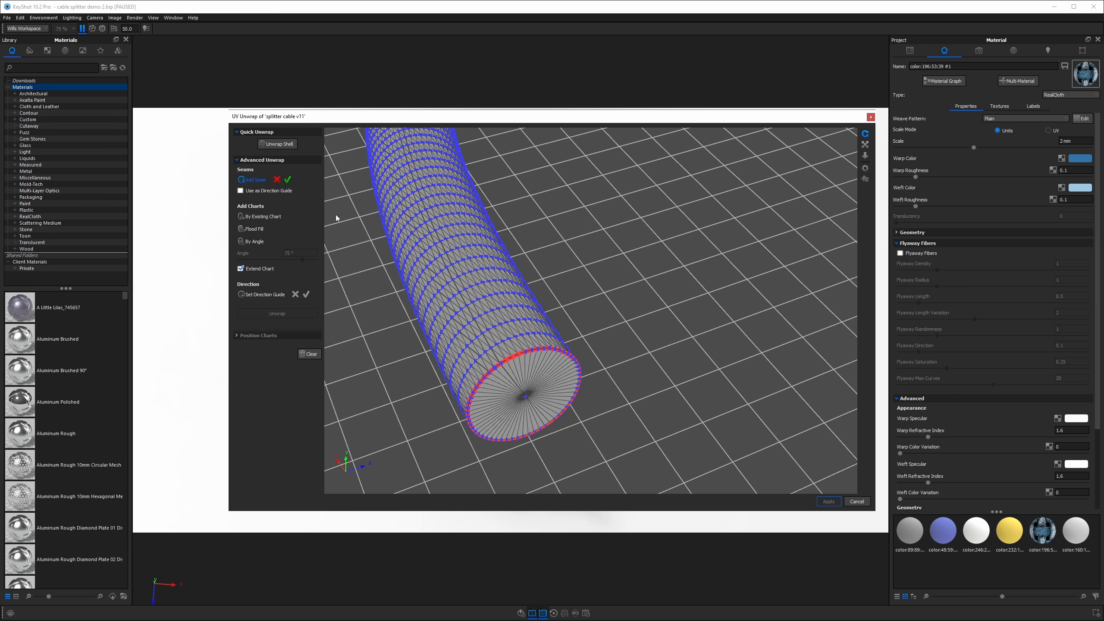
left_click(288, 180)
Add a seam around the upturned end loop of this cable.
left_click_drag(568, 372, 582, 304)
left_click_drag(608, 434, 570, 302)
left_click(258, 180)
left_click(549, 175)
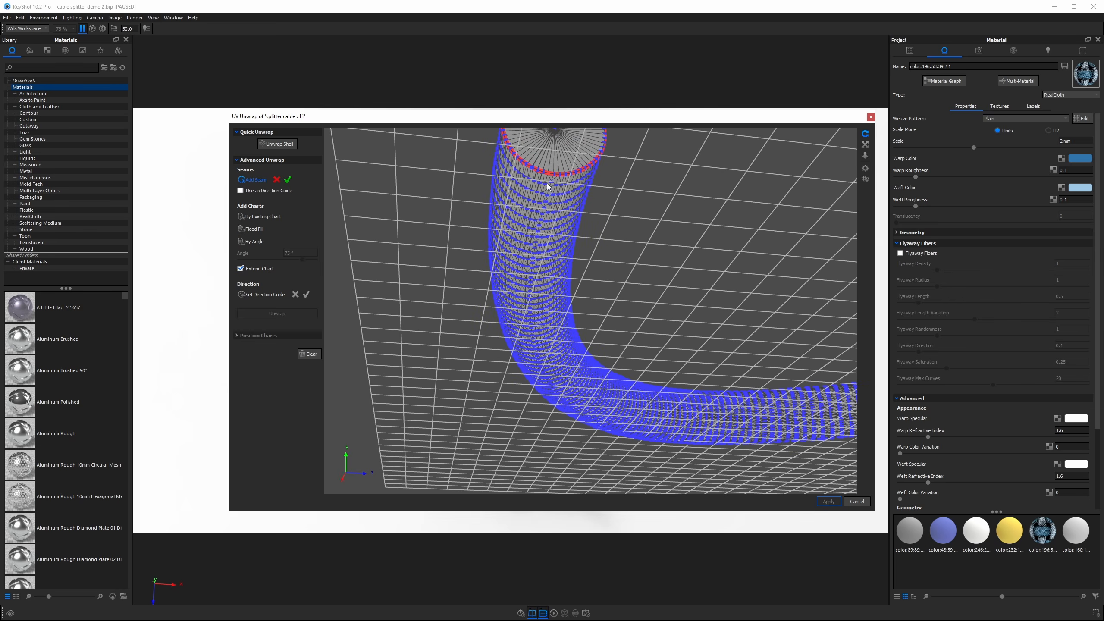
left_click(288, 179)
Flood-fill a chart on the cable and unwrap it.
scroll(581, 305, "down", 8)
left_click_drag(648, 254, 542, 353)
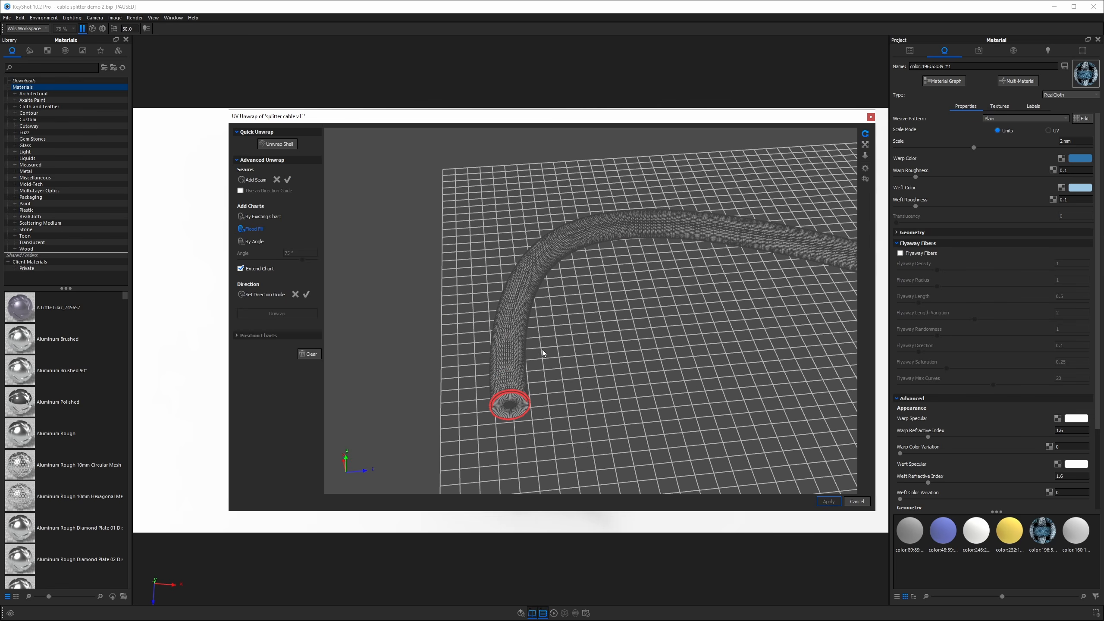
left_click(522, 321)
left_click_drag(669, 379, 637, 307)
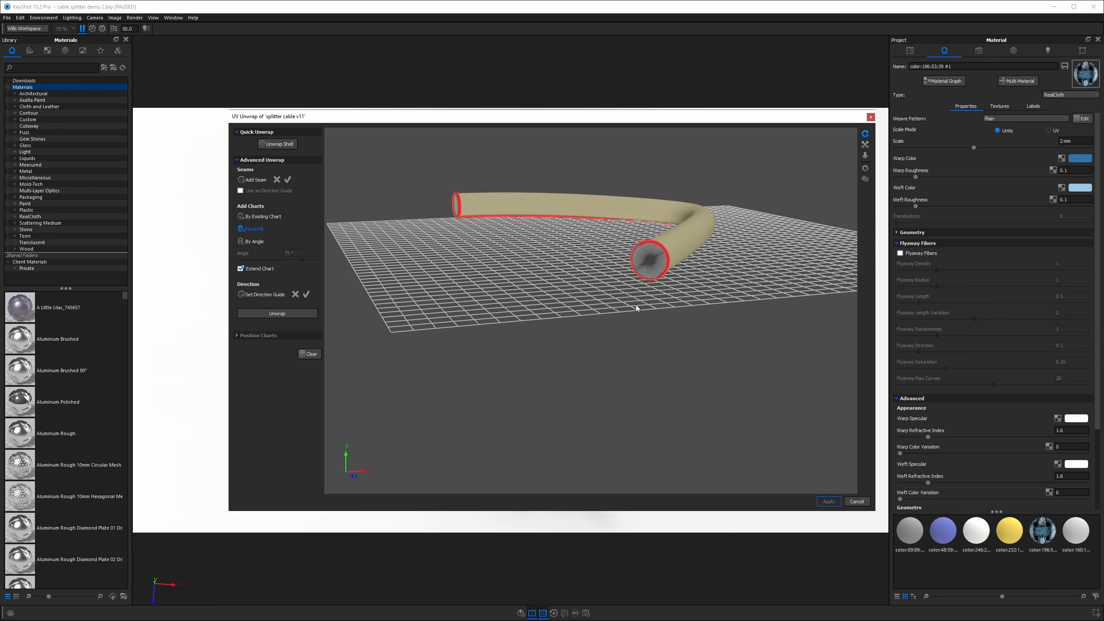
left_click(275, 314)
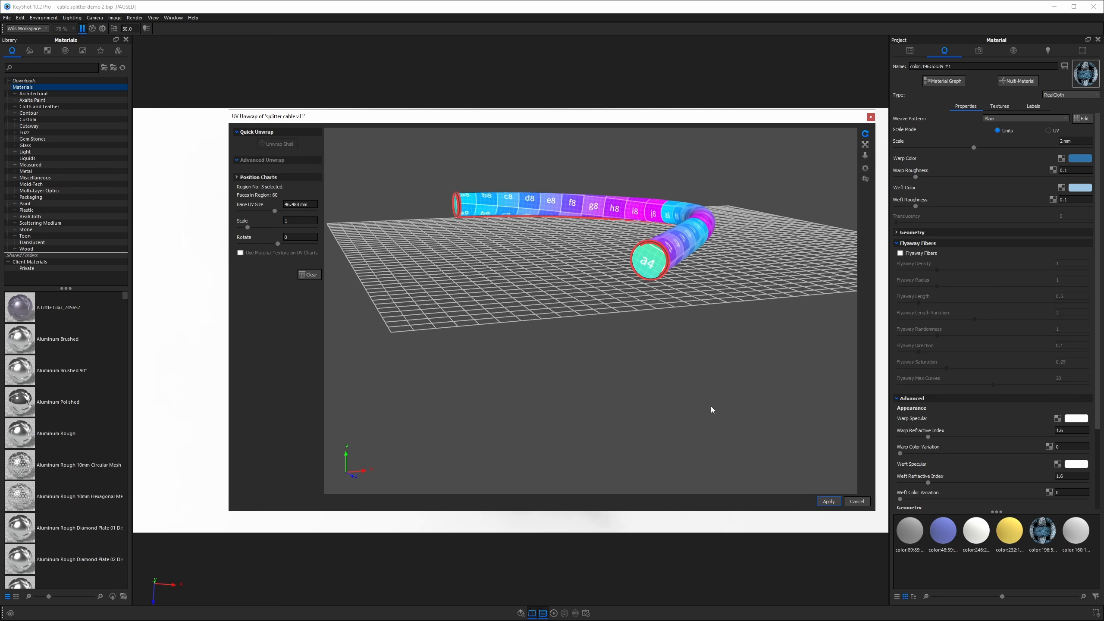
Apply the UV unwrap to the cable and return to the scene.
left_click_drag(640, 322, 738, 413)
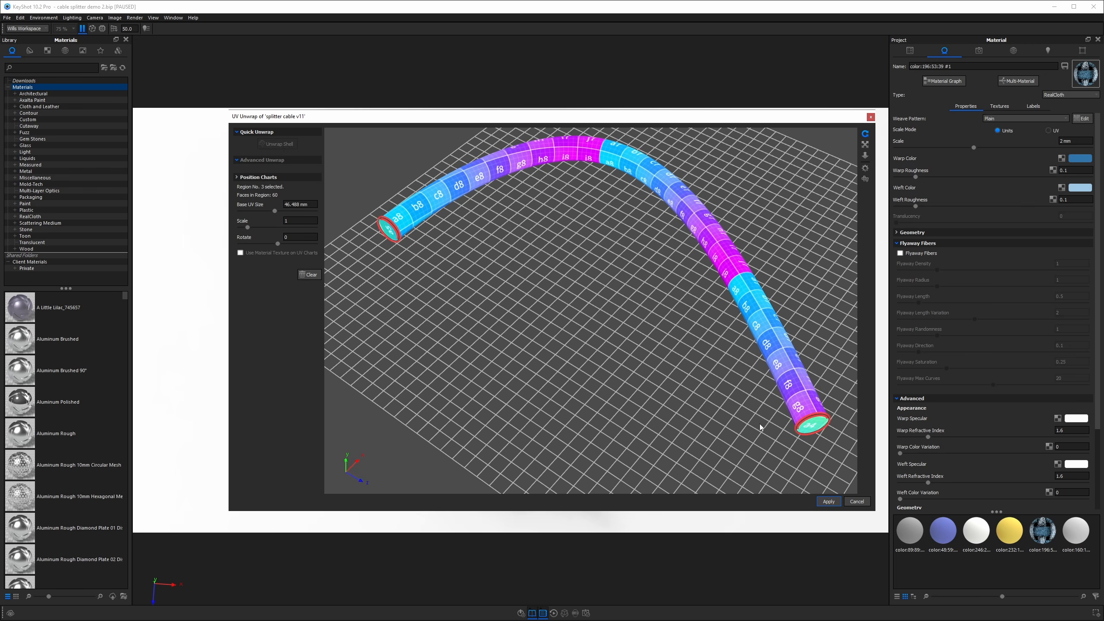
left_click(829, 501)
key("shift+p")
left_click_drag(574, 283, 547, 304)
middle_click_drag(522, 344, 549, 315)
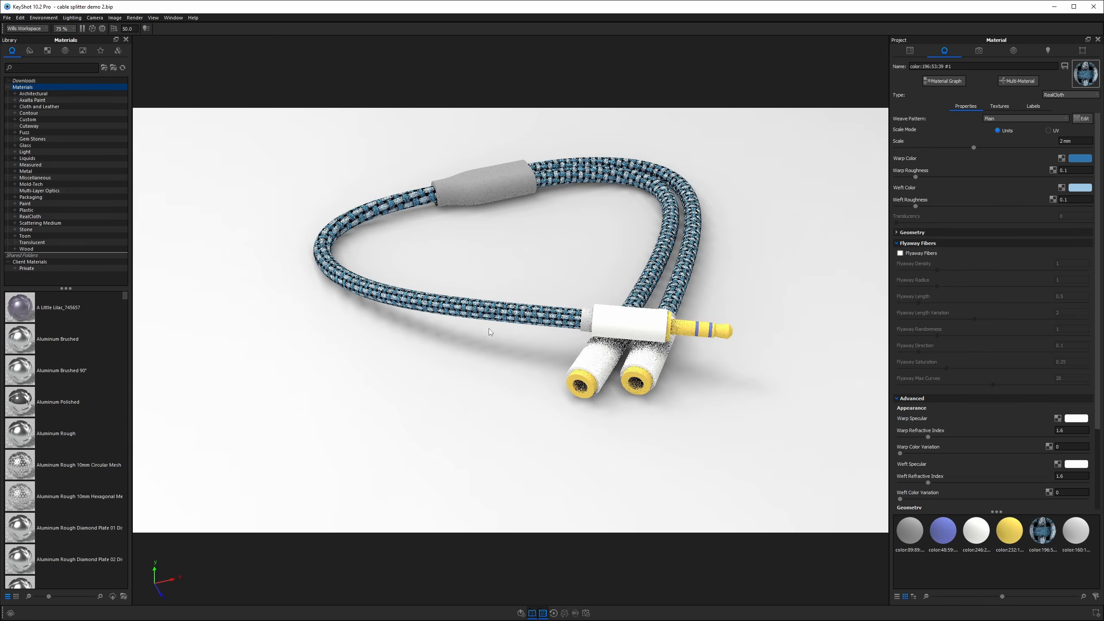
Set the Warp Color to hue 213°, saturation 79% and value 41%.
scroll(548, 315, "up", 5)
middle_click_drag(589, 272, 500, 315)
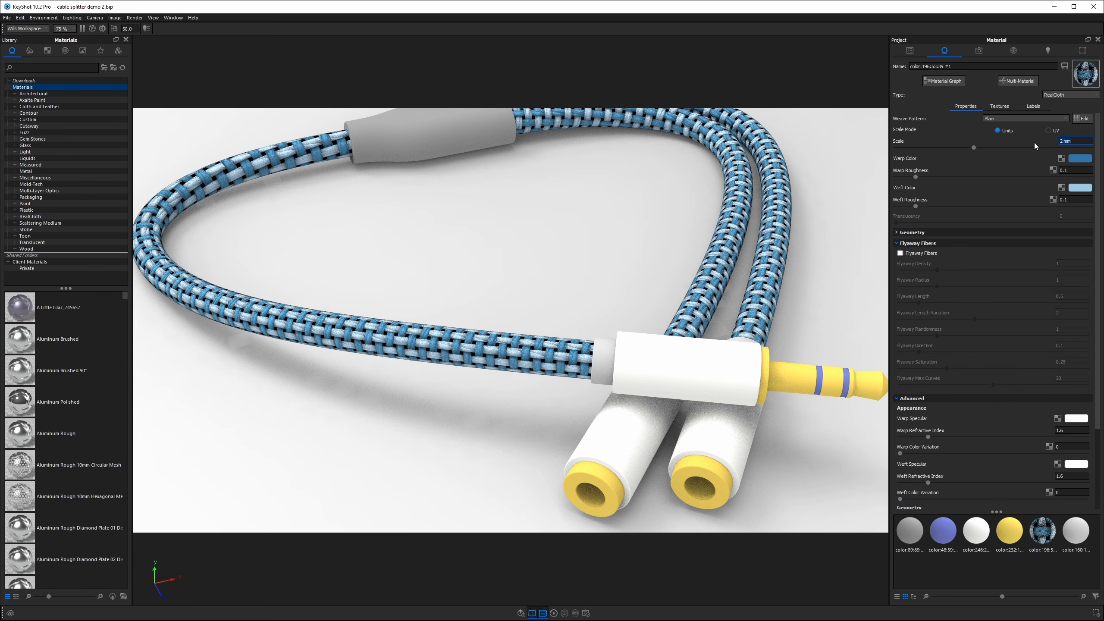
left_click(1079, 158)
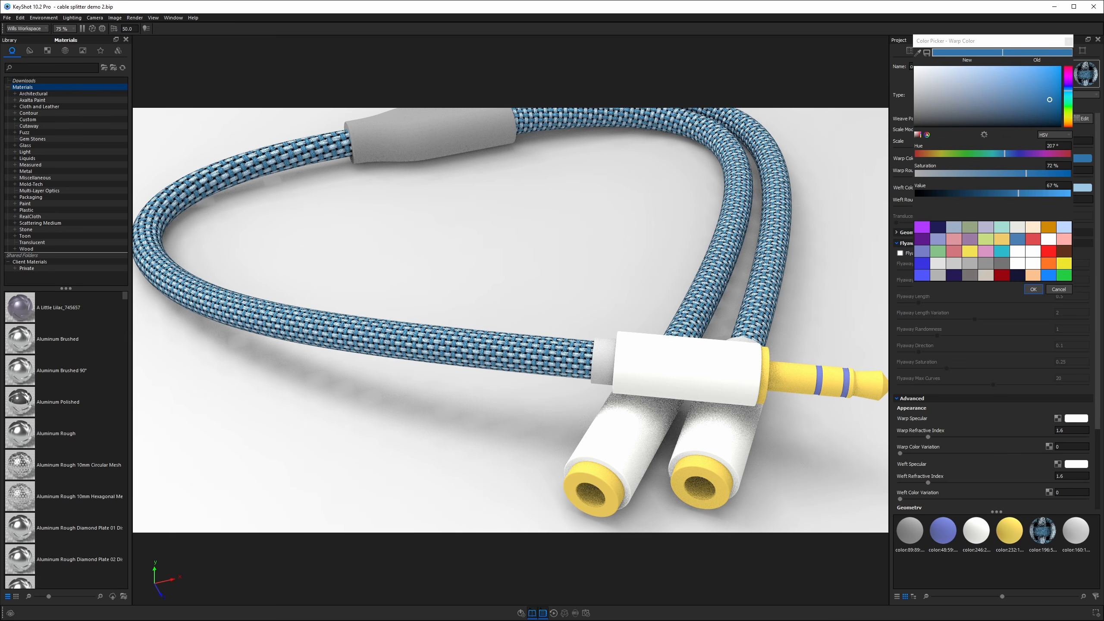
left_click_drag(1037, 94, 1054, 116)
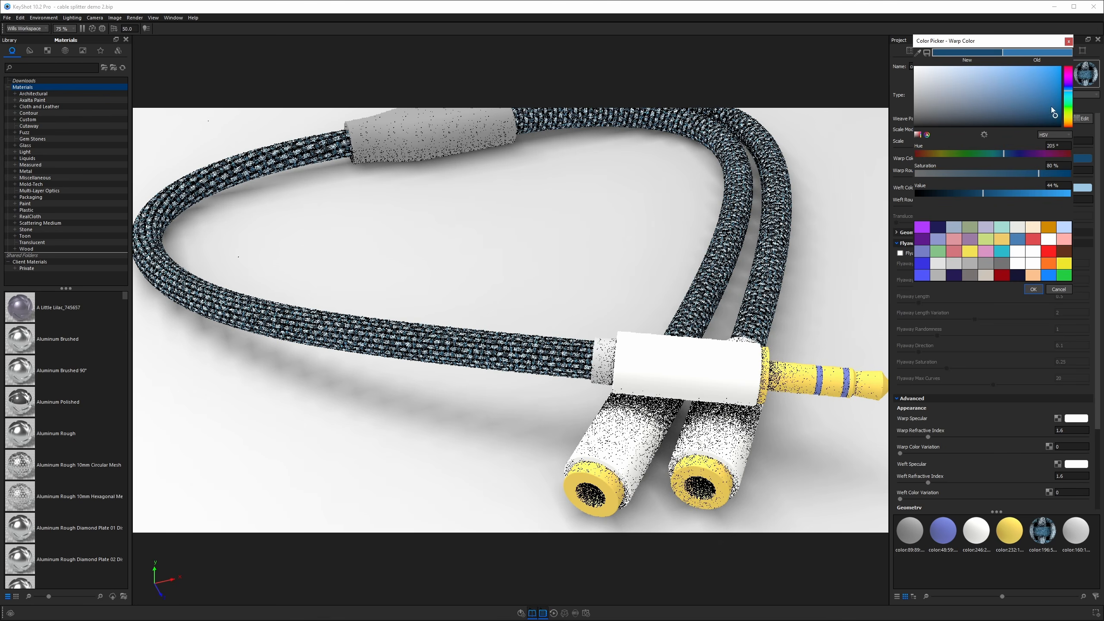
left_click(1055, 117)
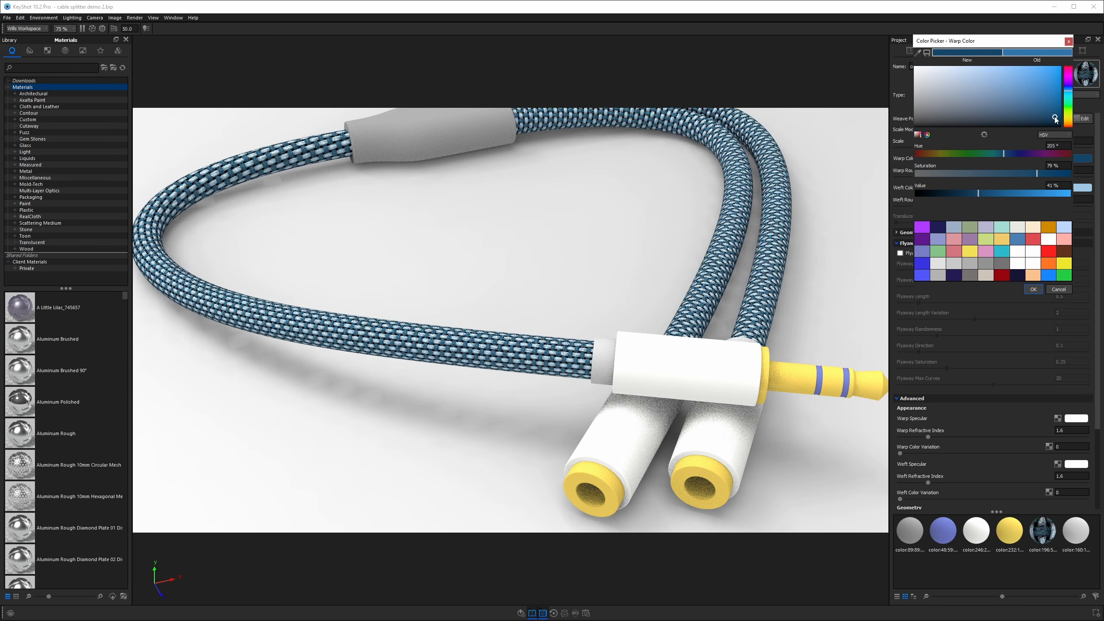
left_click(1070, 91)
left_click(1070, 91)
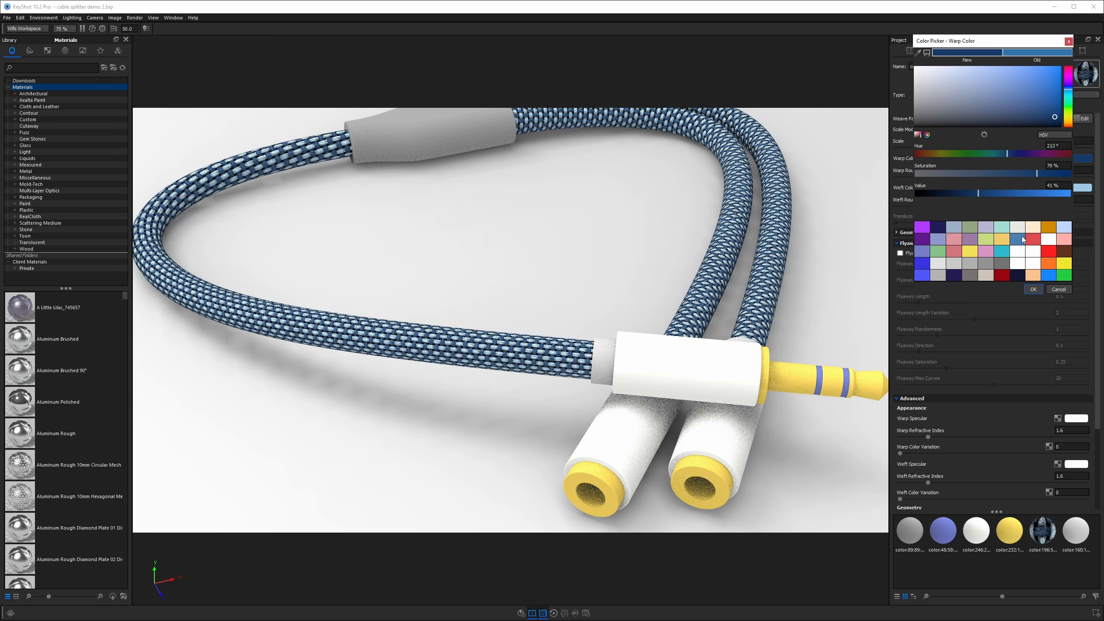
left_click(1037, 288)
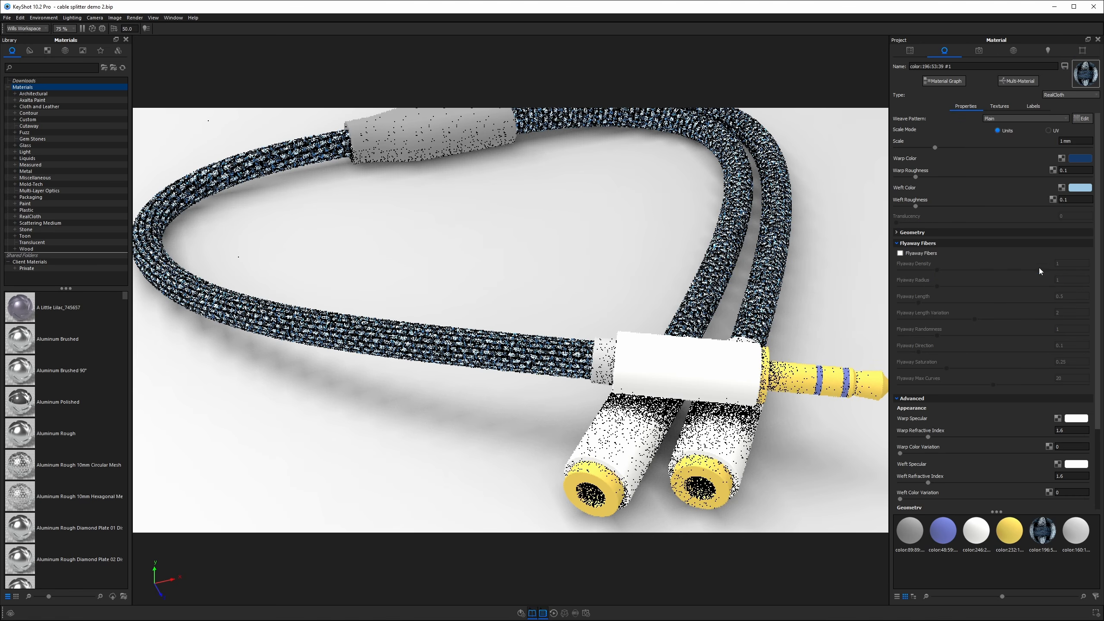
Set the Weft Color to hue 186°, saturation 77% and value 97%.
left_click(1081, 188)
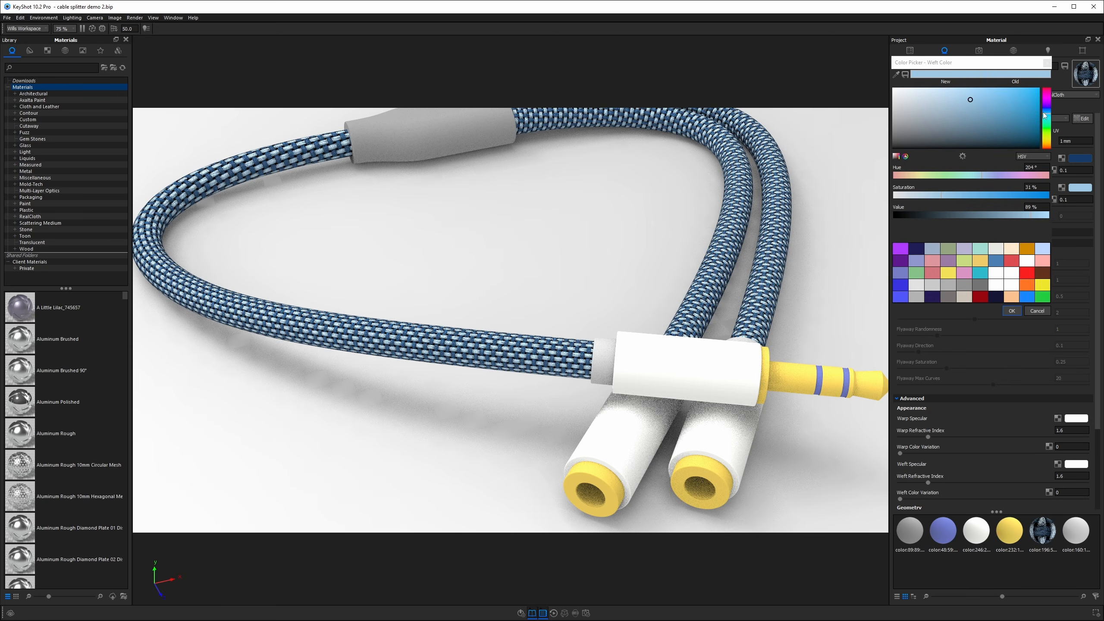
left_click(1047, 115)
left_click(1033, 93)
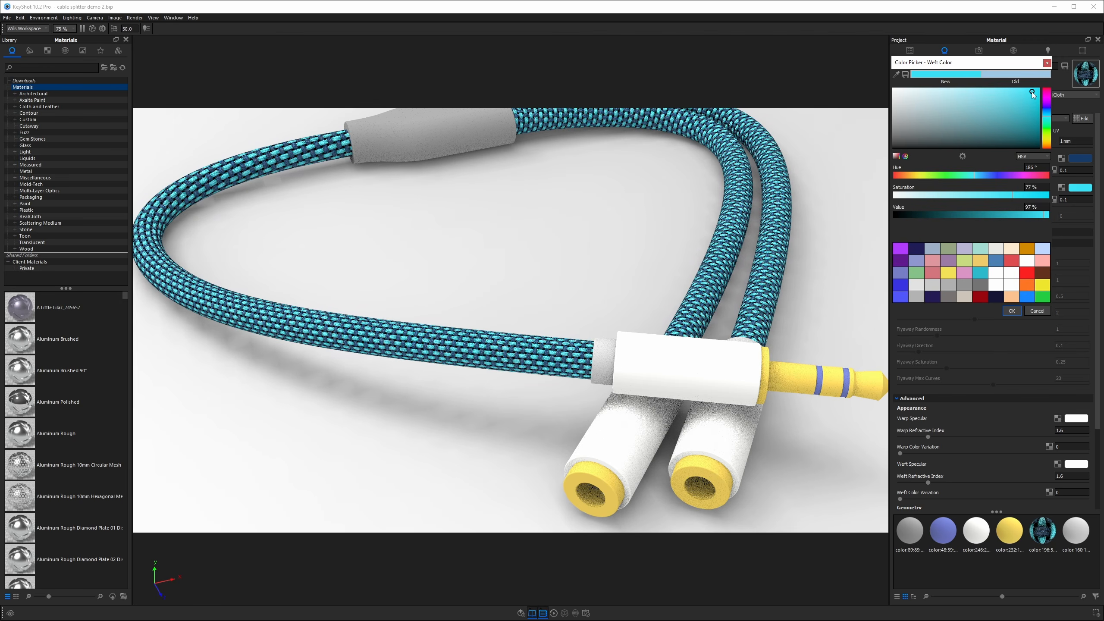
key("Return")
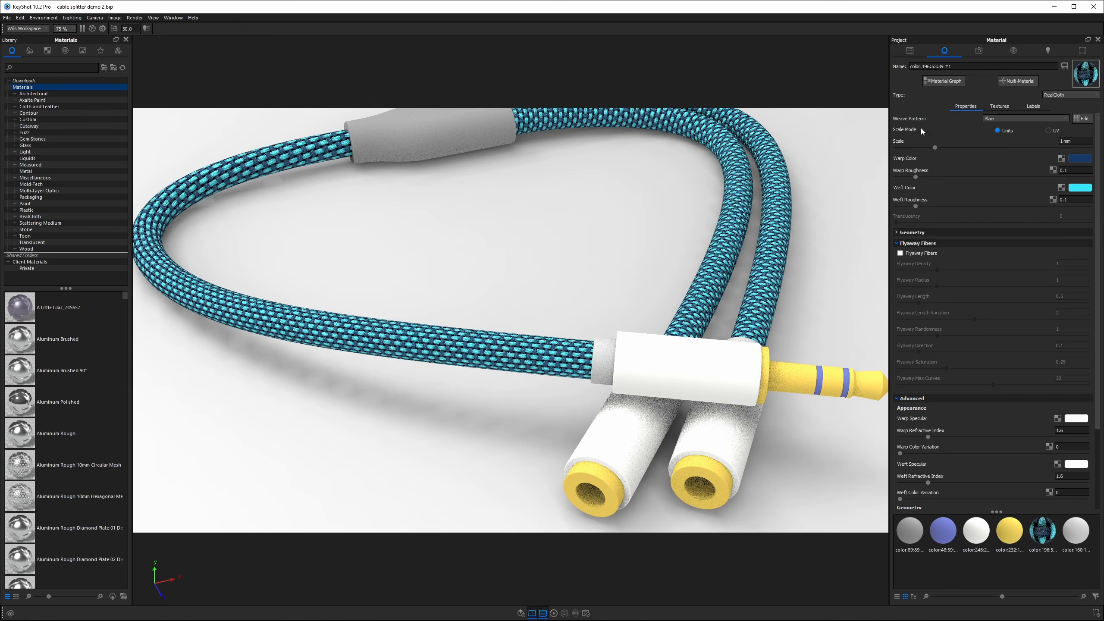
Open the weave pattern editor and set both the warp and weft widths to 0.9.
scroll(474, 379, "up", 3)
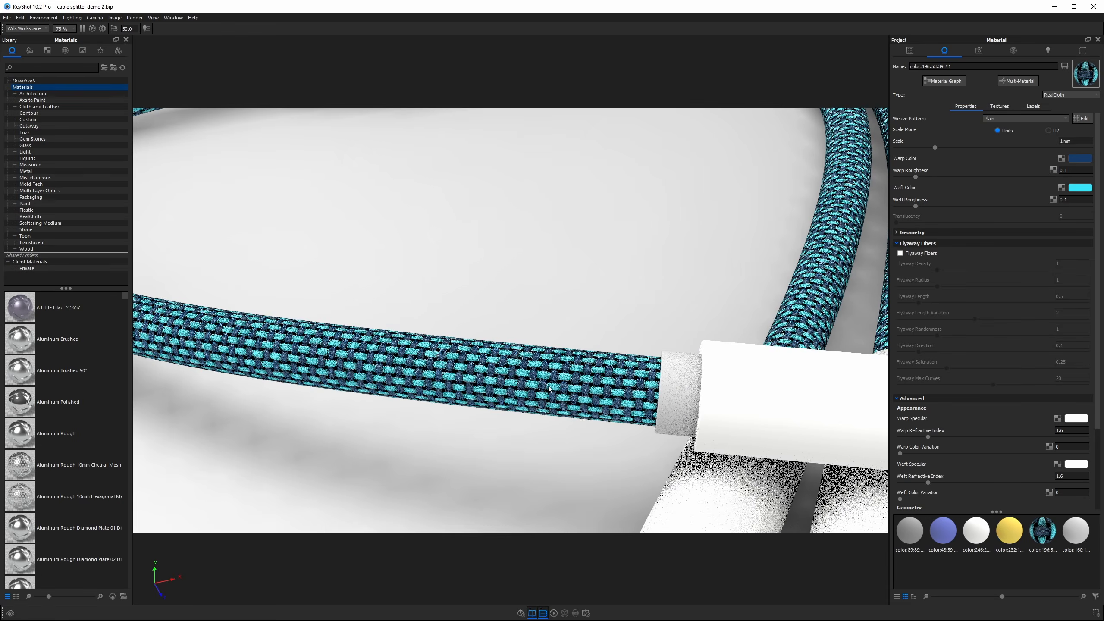
left_click(1083, 118)
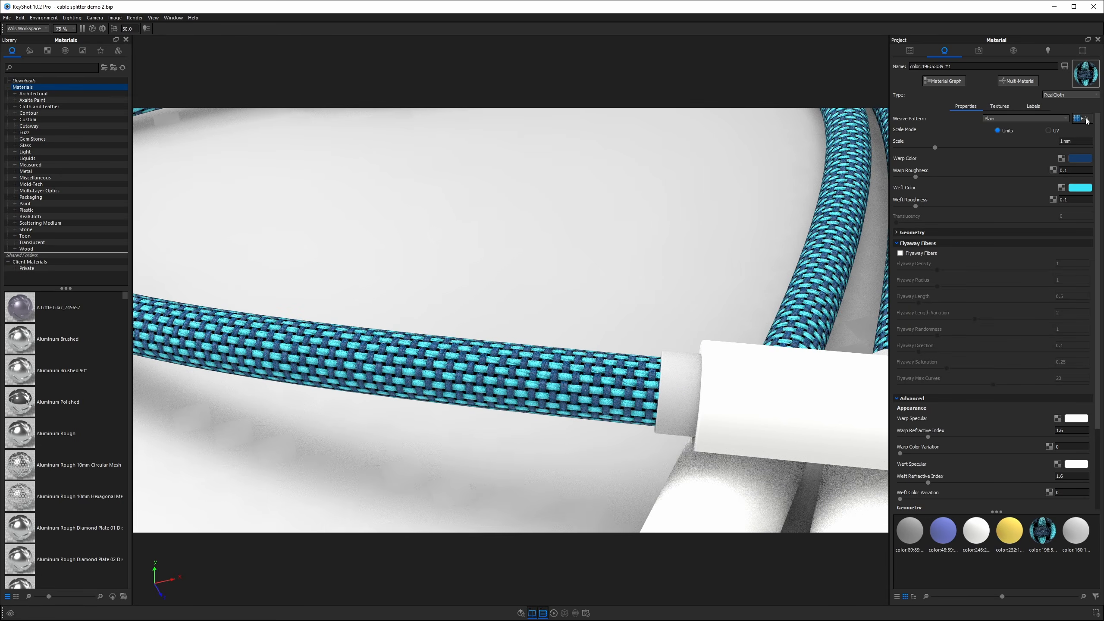
left_click(842, 343)
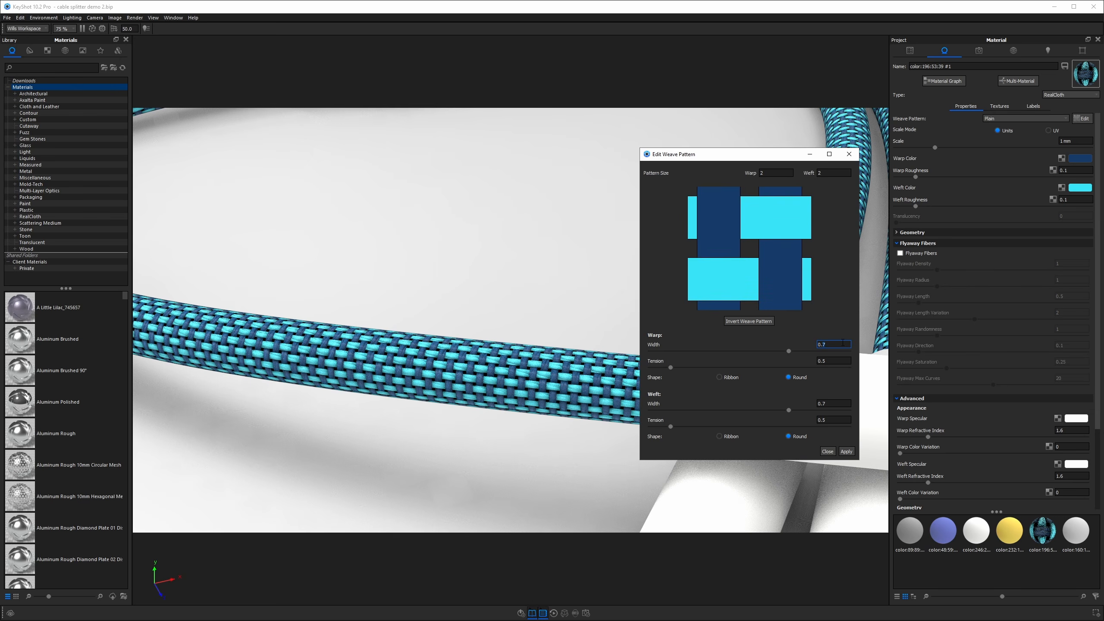
left_click(833, 404)
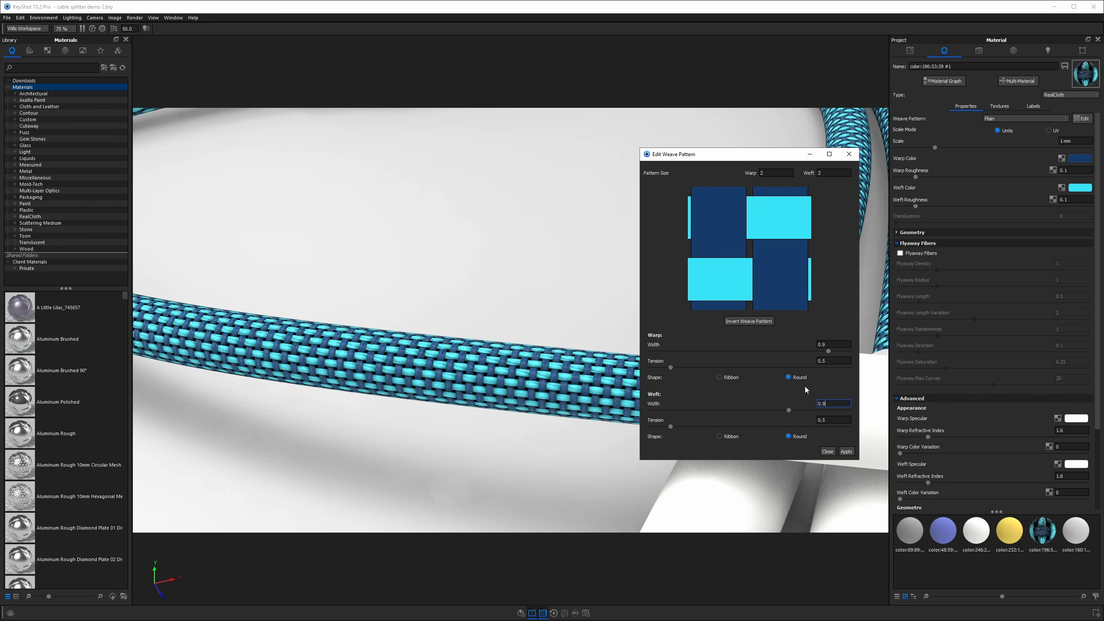
Set the warp tension to 0.8, switch the warp shape to Ribbon, and apply the custom weave pattern.
left_click(833, 361)
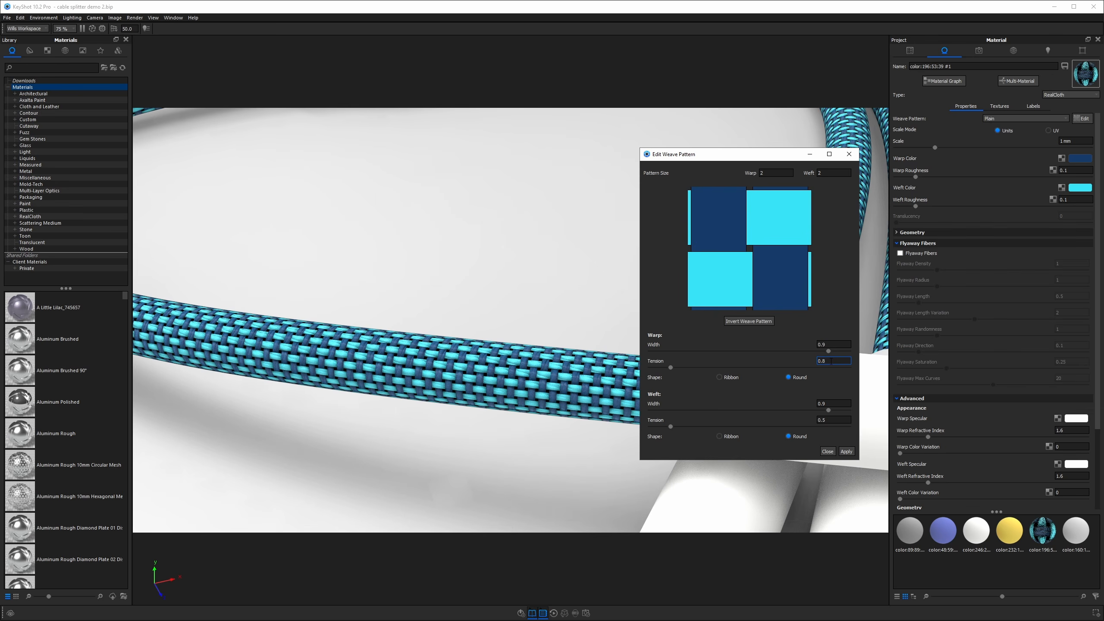
left_click(840, 420)
key("Tab")
left_click(719, 377)
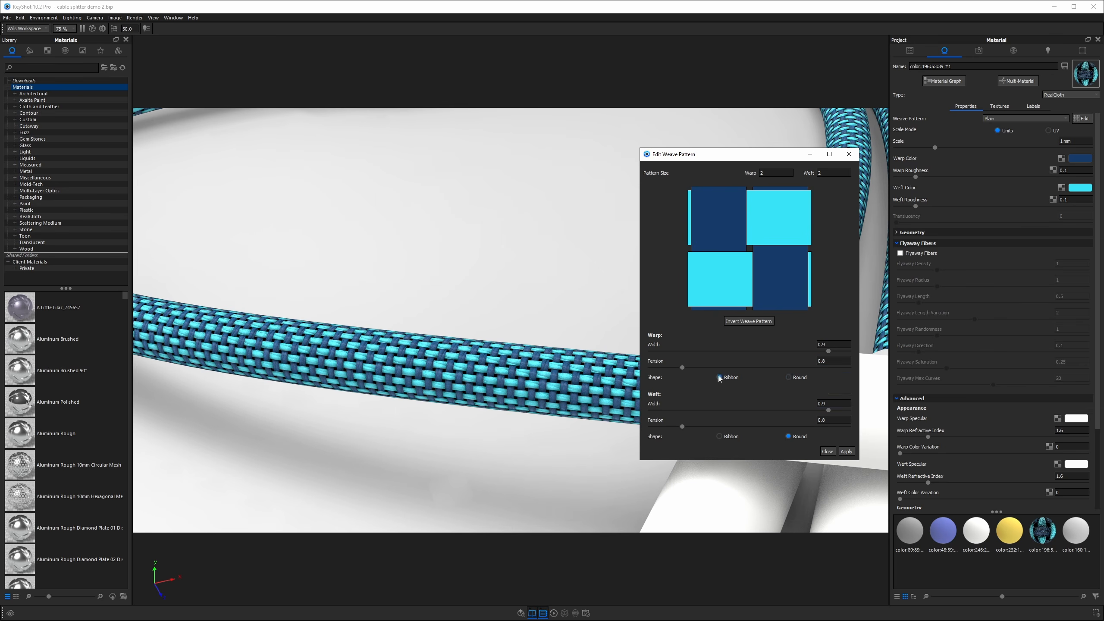
left_click(845, 451)
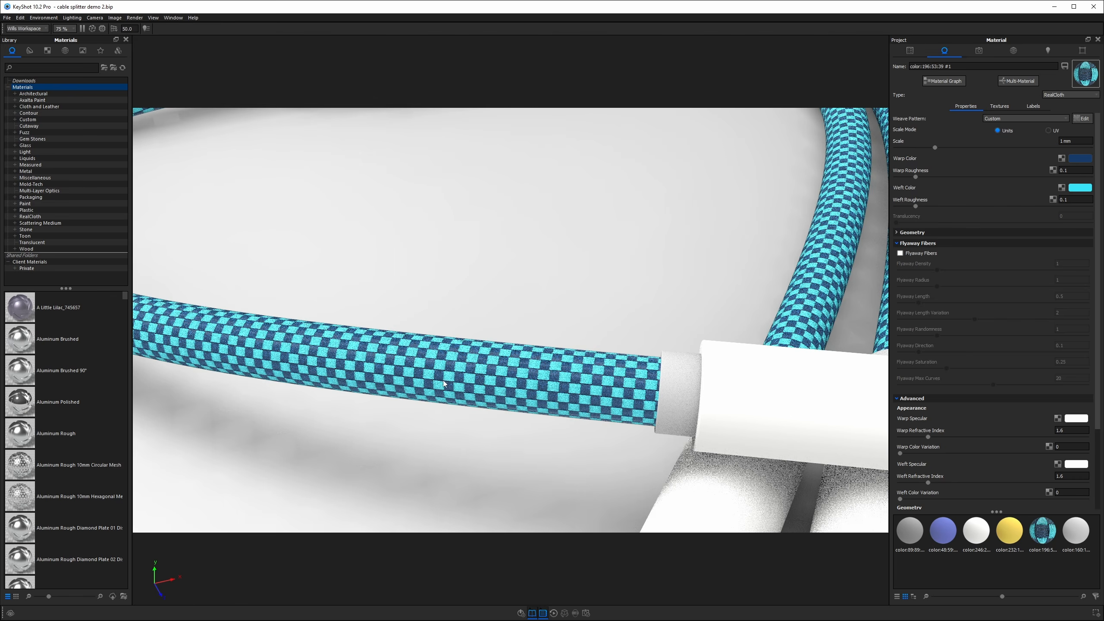
Zoom in close to inspect the woven texture on the cable.
scroll(513, 355, "up", 6)
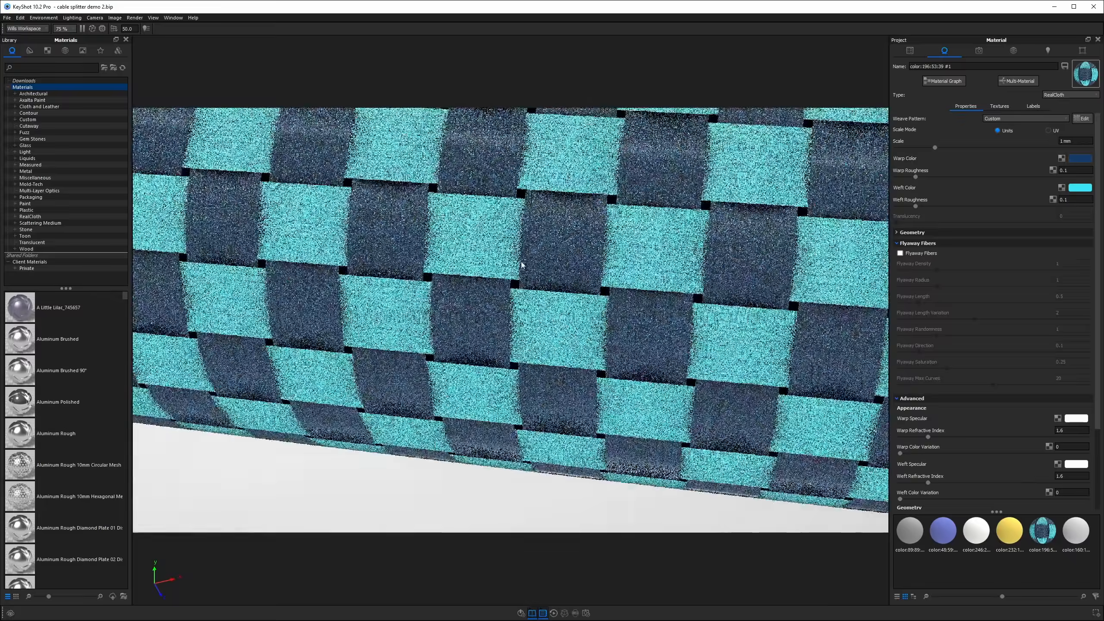
left_click_drag(522, 265, 552, 224)
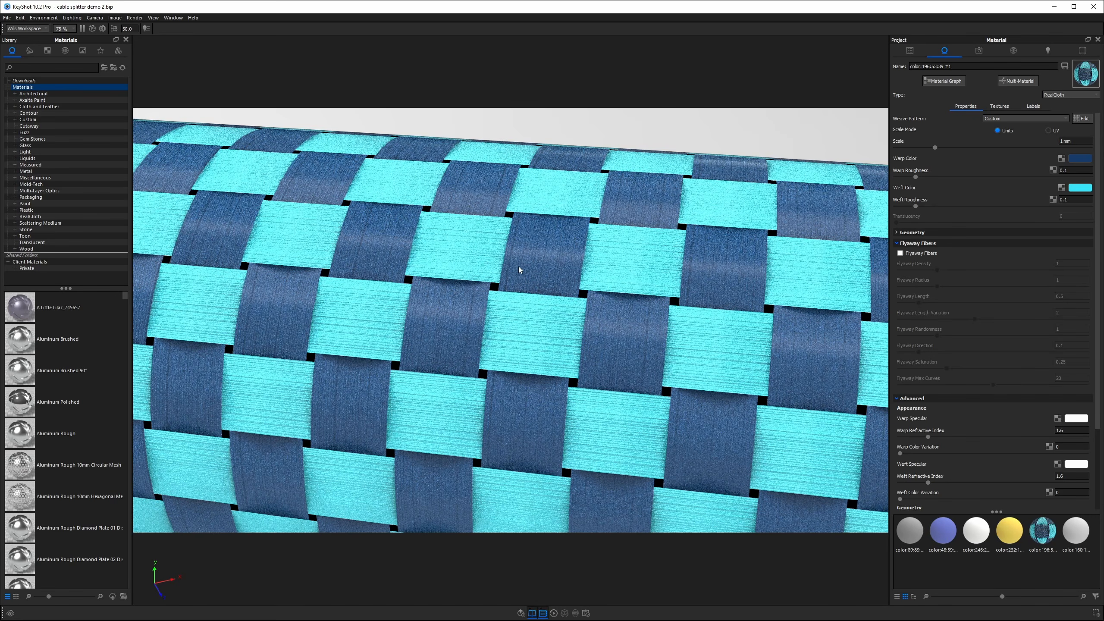
scroll(519, 270, "down", 10)
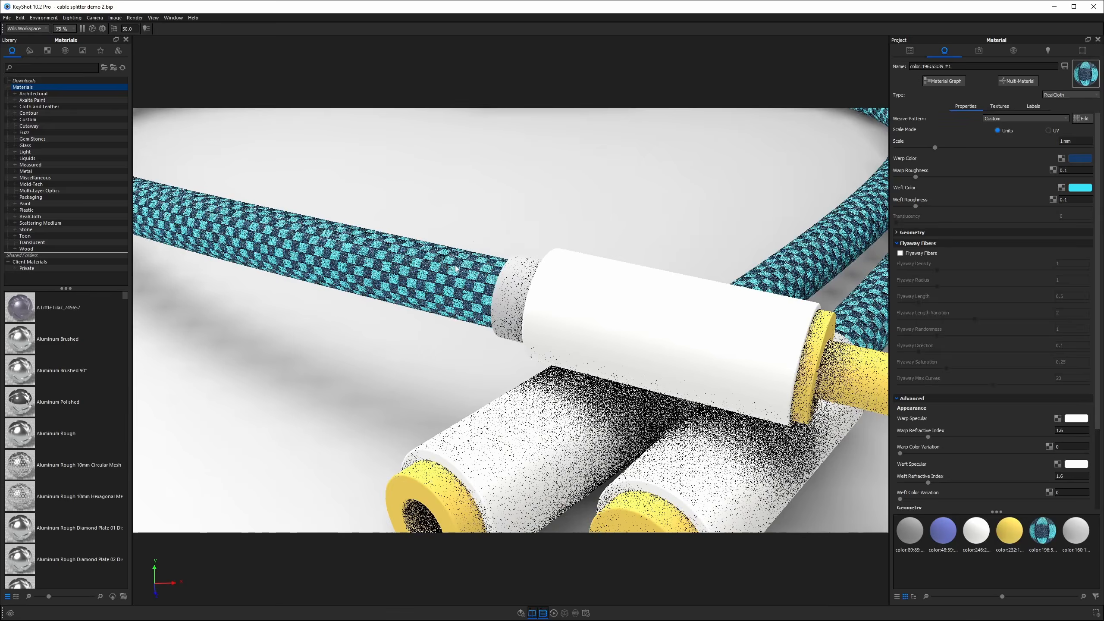
left_click_drag(455, 268, 449, 291)
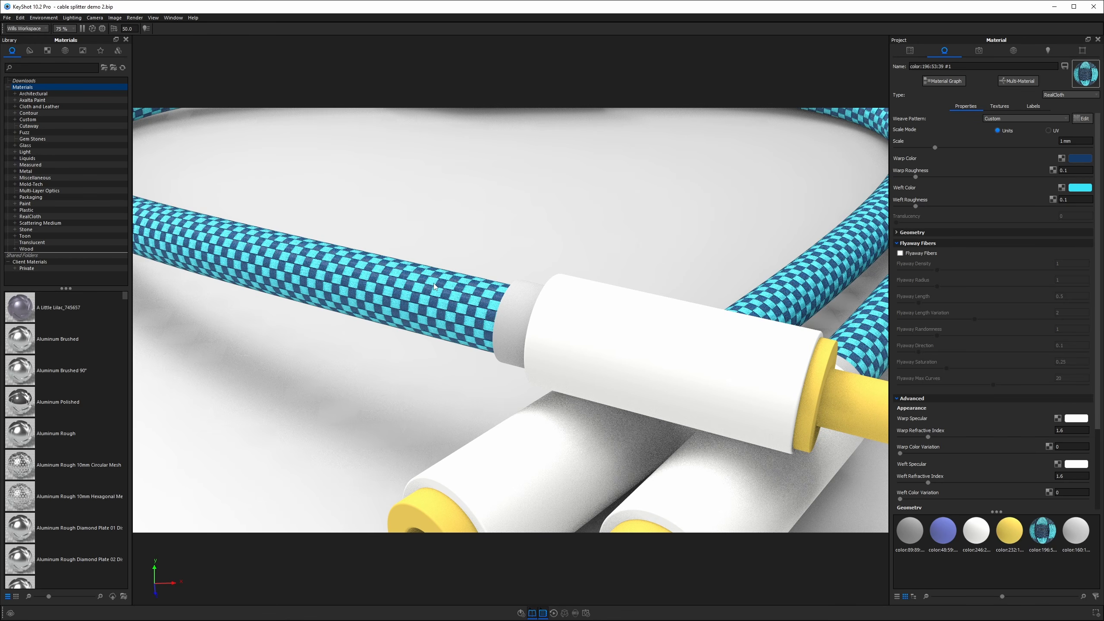
scroll(435, 287, "down", 6)
scroll(438, 310, "up", 3)
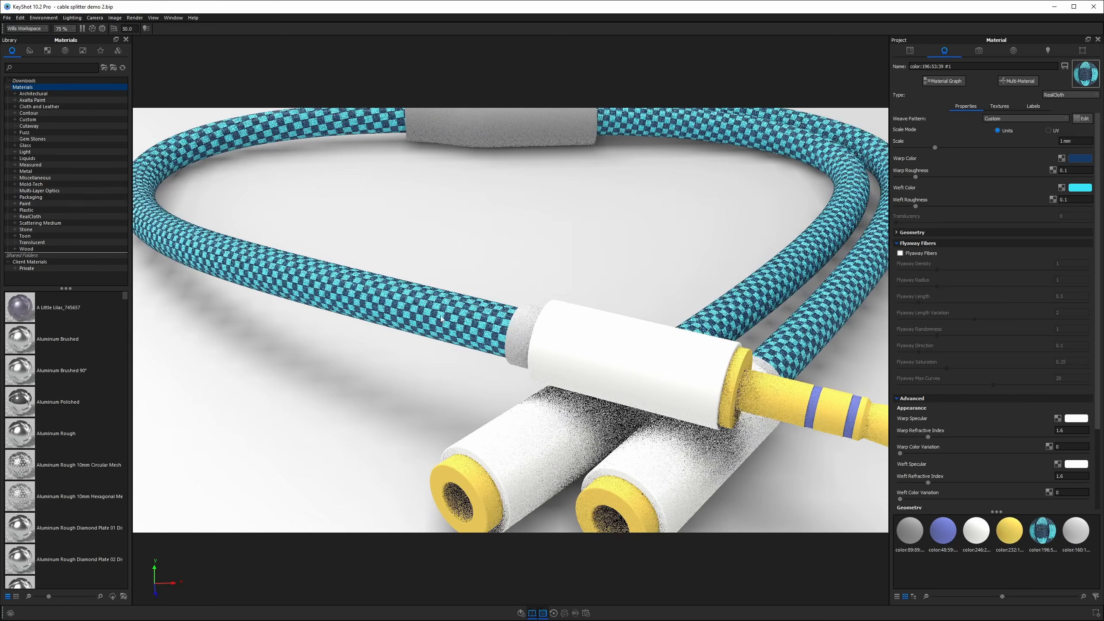
Set the weave Angle in the Geometry settings to 45°.
scroll(1026, 269, "down", 3)
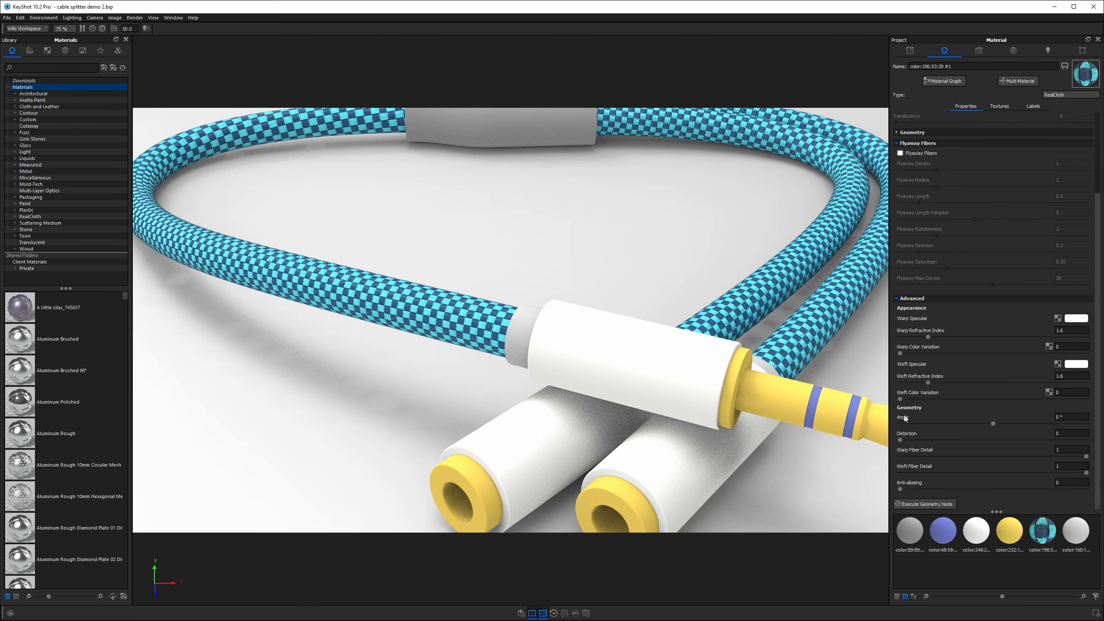
left_click(1060, 418)
key("Return")
Orbit and zoom around the whole cable to review the braided material.
left_click_drag(503, 303, 463, 289)
middle_click_drag(463, 289, 443, 322)
scroll(444, 322, "down", 3)
left_click_drag(450, 317, 455, 298)
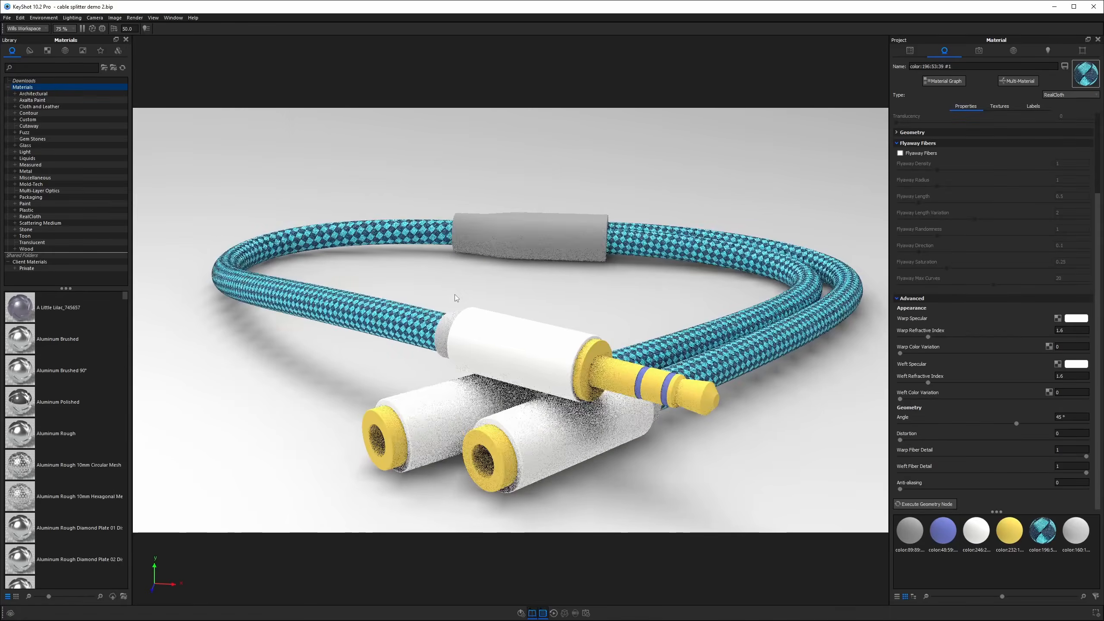
middle_click_drag(455, 298, 424, 282)
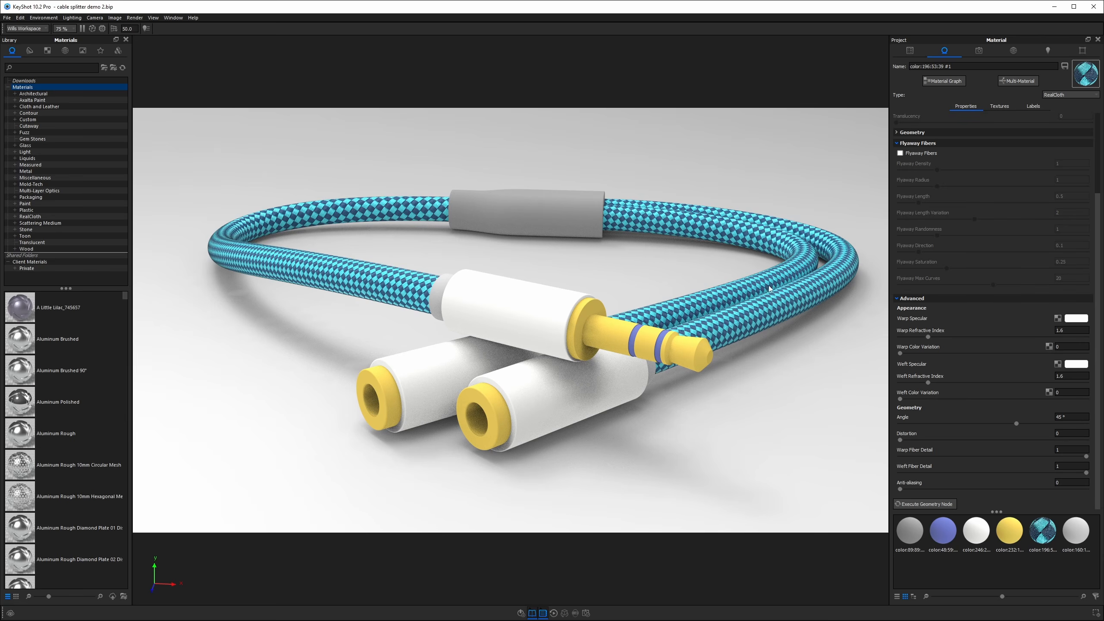
left_click_drag(717, 299, 720, 311)
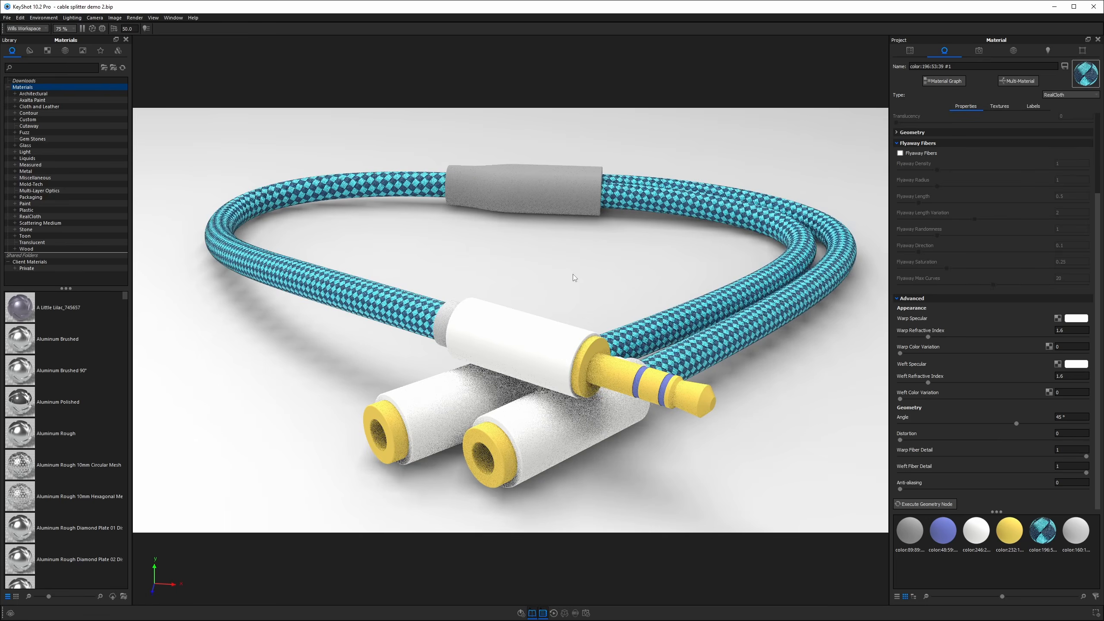
scroll(495, 256, "down", 4)
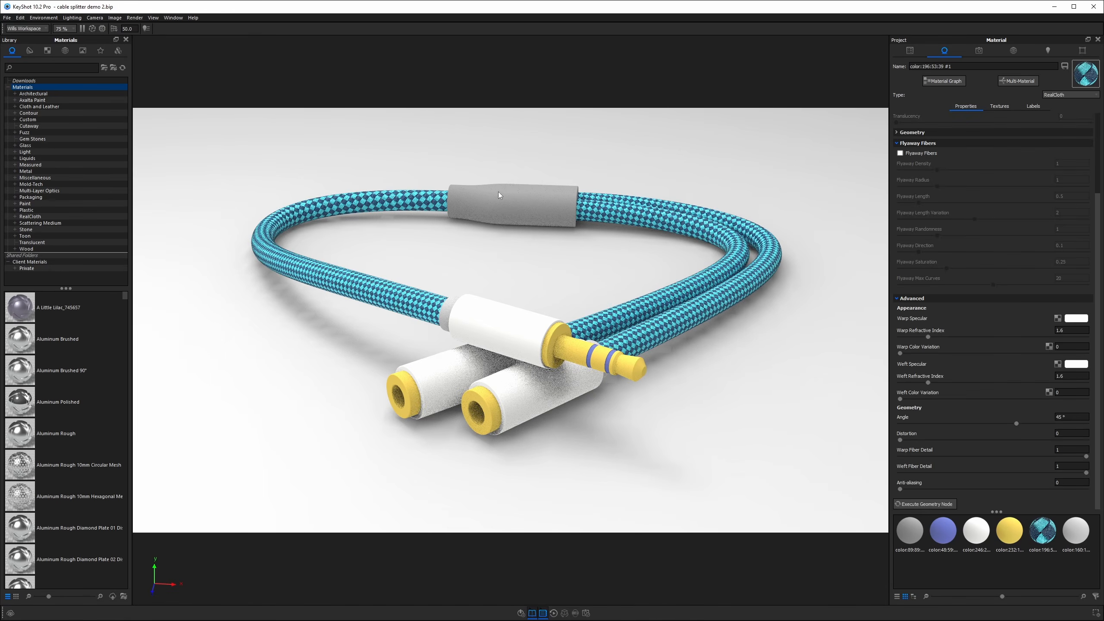
Select the splitter housing's material and change its type to Plastic.
double_click(498, 196)
left_click_drag(511, 193, 532, 171)
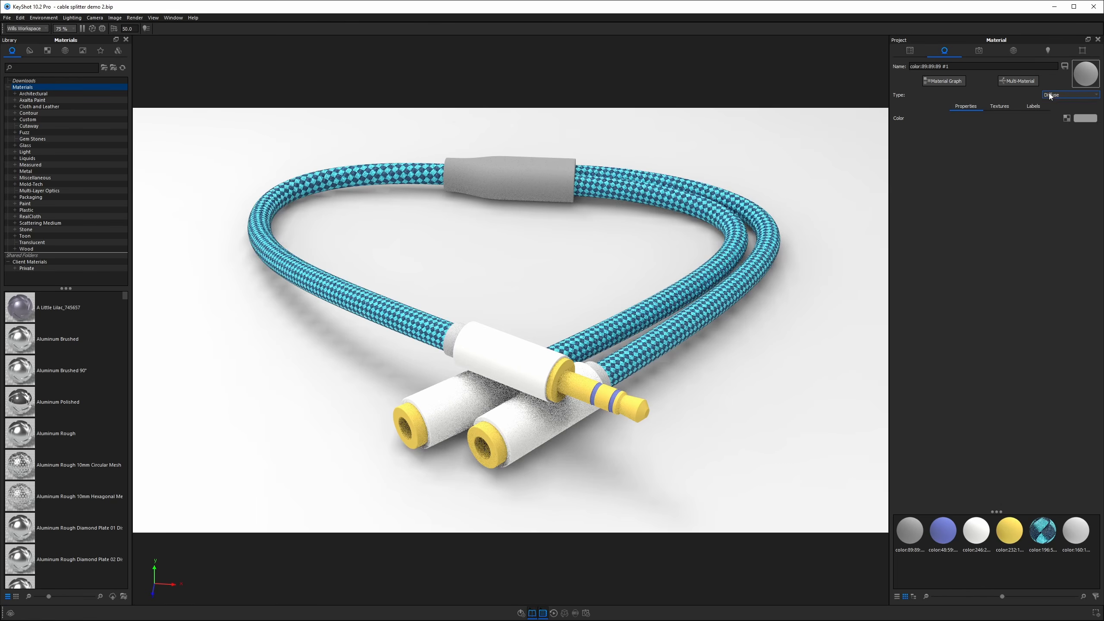
left_click(1071, 95)
left_click(1049, 146)
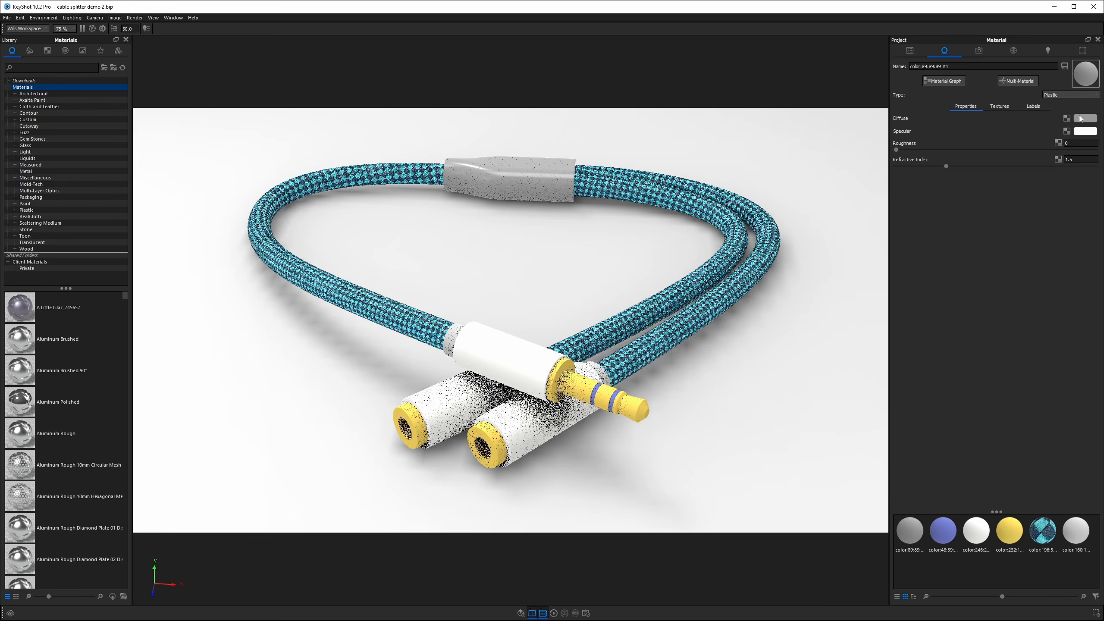
left_click(1086, 118)
left_click(901, 142)
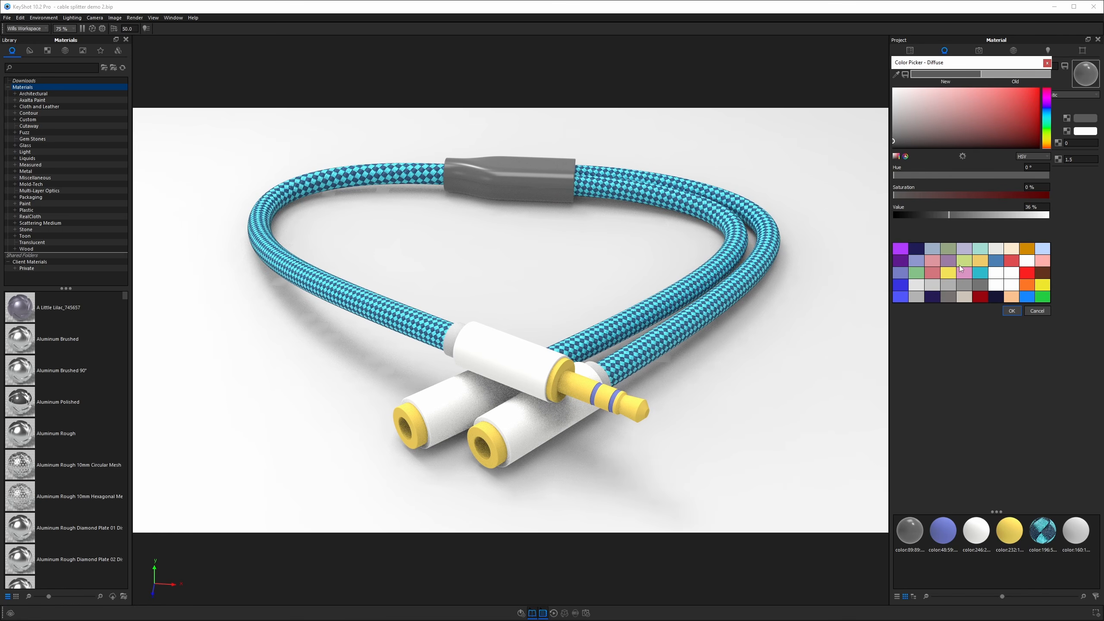
left_click(917, 272)
left_click_drag(968, 115, 1024, 130)
left_click(1037, 310)
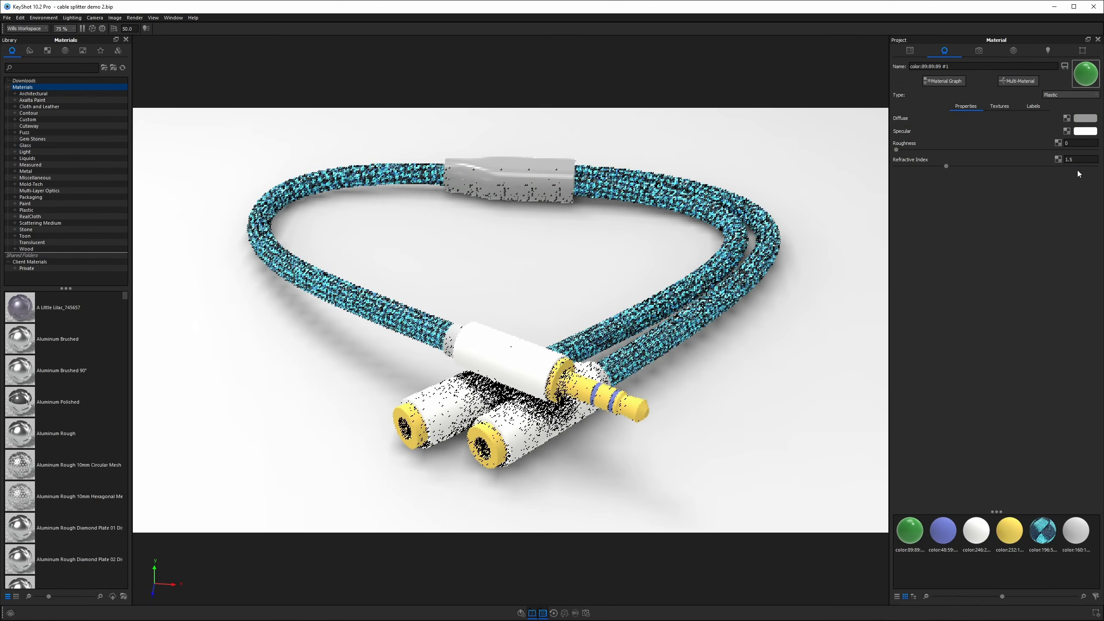
Set the cable's Weft Color to hue 175°, saturation 84% and value 65%.
double_click(751, 268)
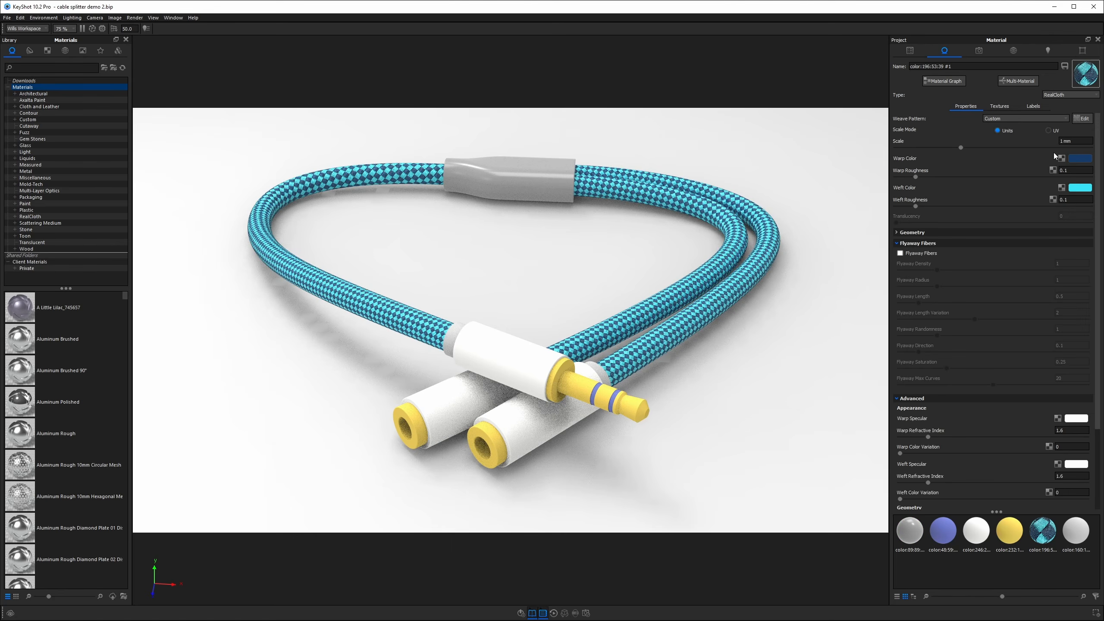
left_click(1076, 189)
left_click_drag(1046, 120, 1048, 122)
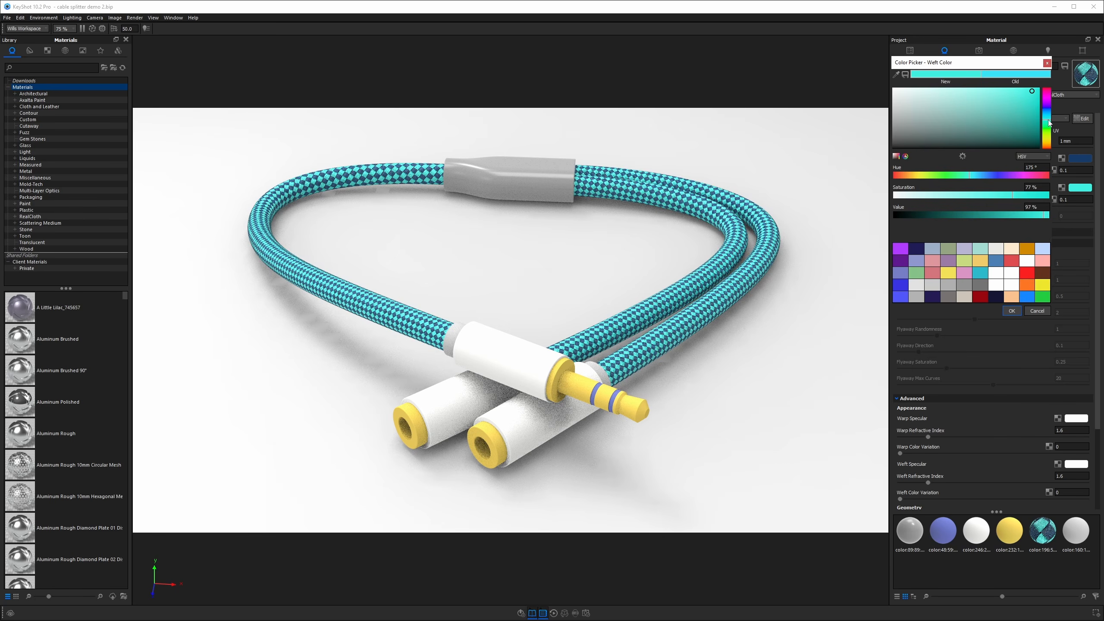
left_click_drag(1030, 93, 1033, 102)
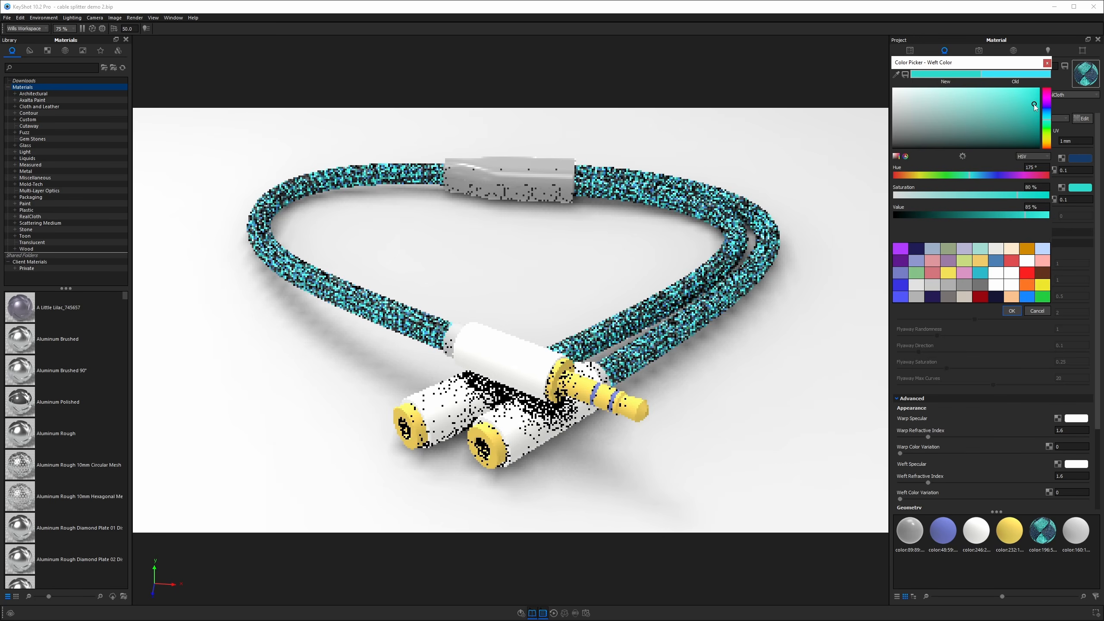
left_click(1036, 105)
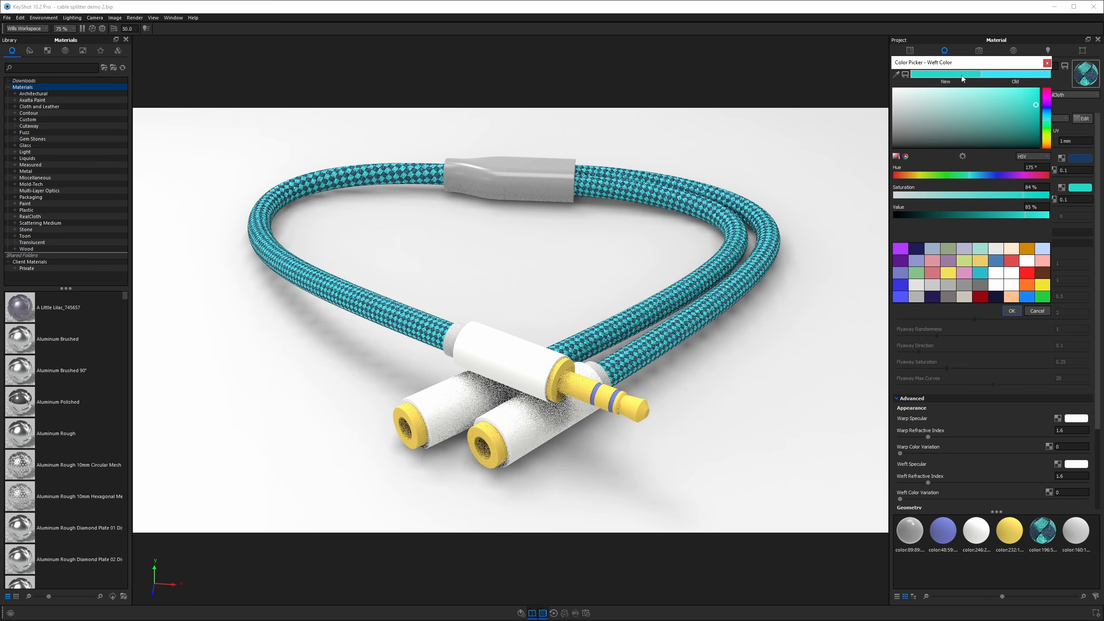
left_click(1011, 311)
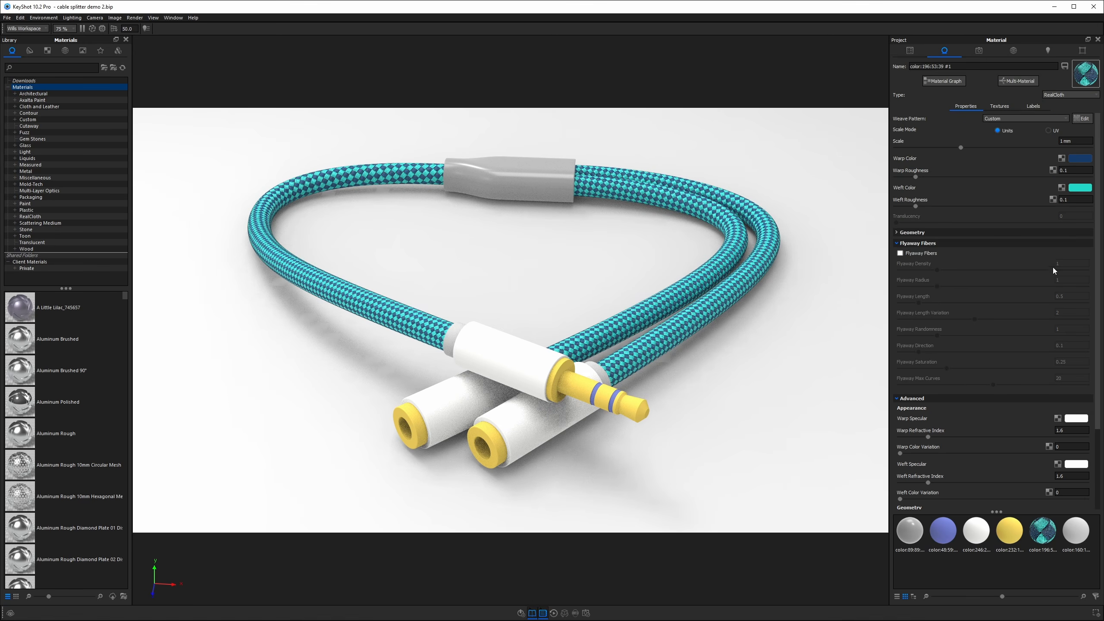
Set the splitter housing's Diffuse color to the matching teal of hue 175°, saturation 84%, value 65%.
double_click(577, 175)
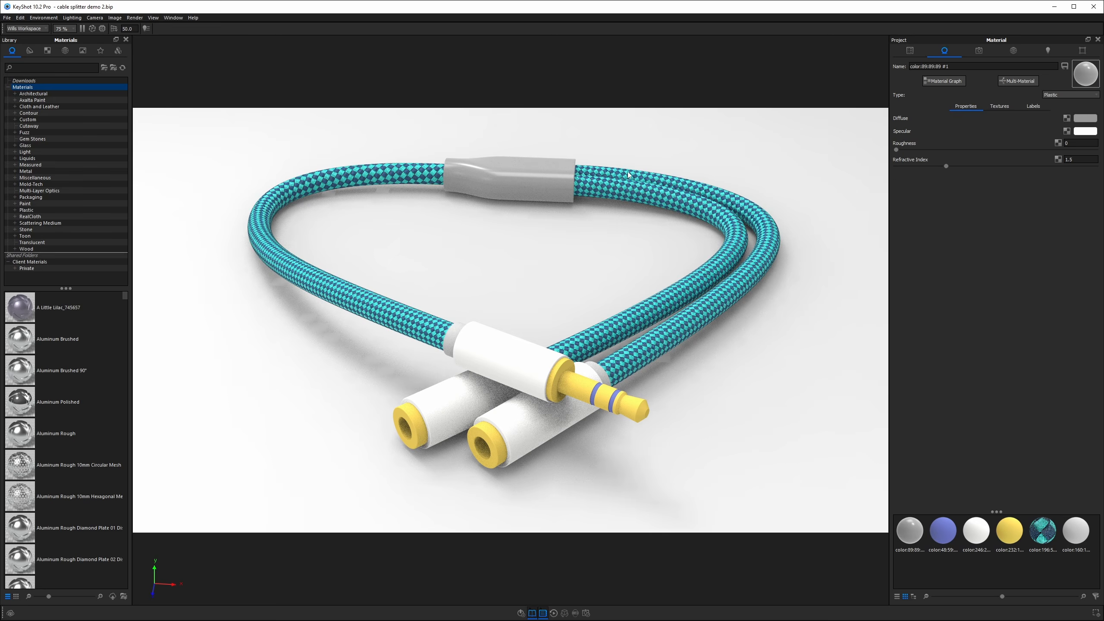
left_click(1081, 119)
left_click(1026, 262)
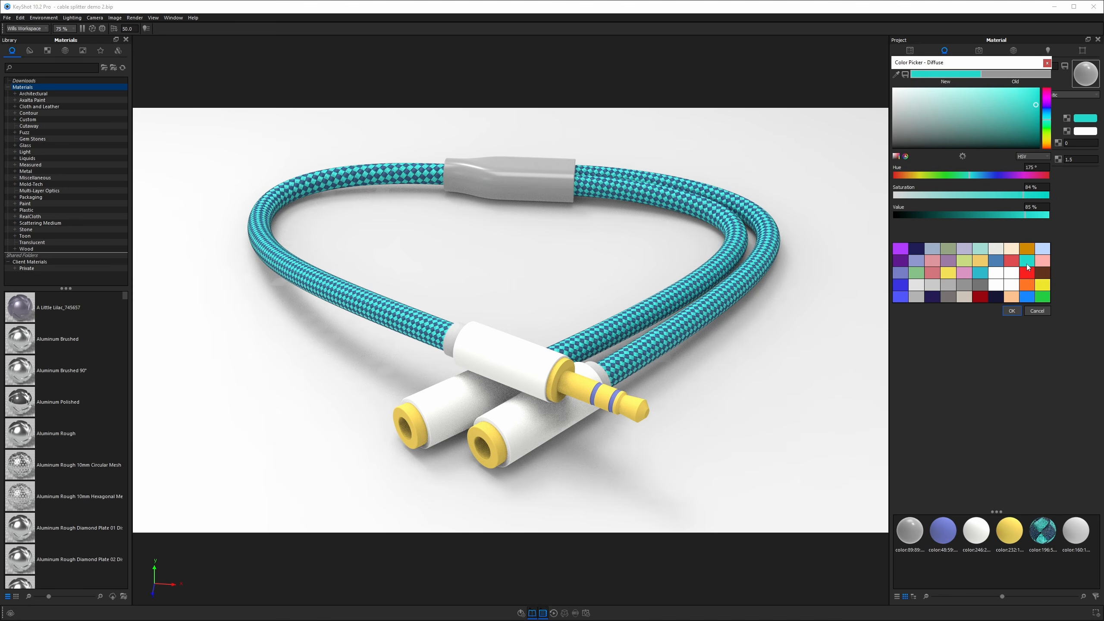
left_click(1011, 311)
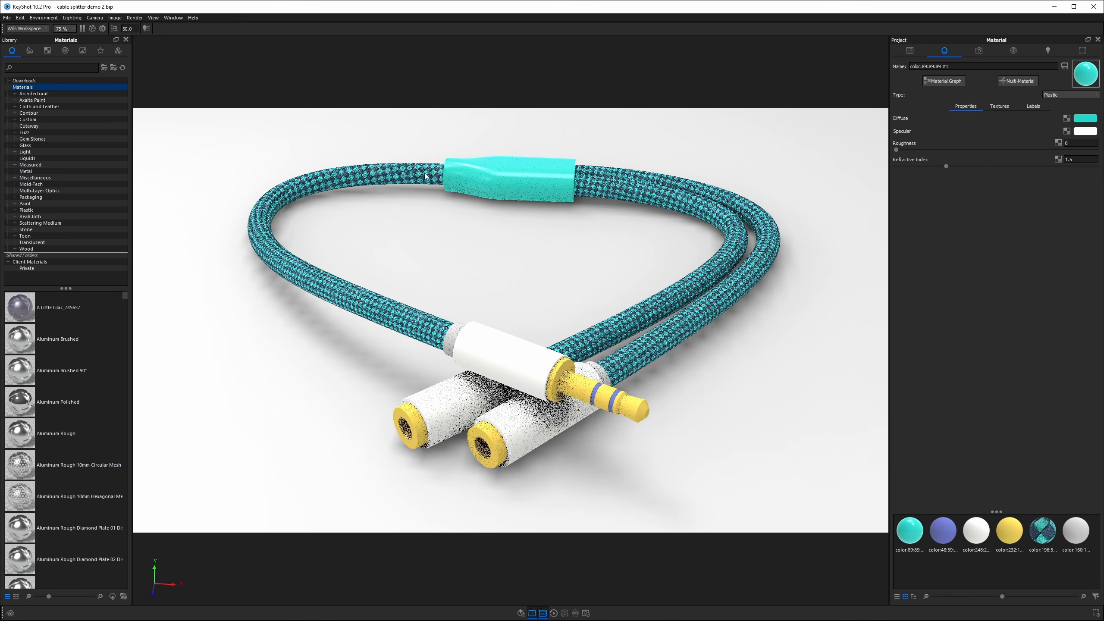
Set the splitter housing's Roughness to 0.1.
left_click_drag(535, 210, 544, 201)
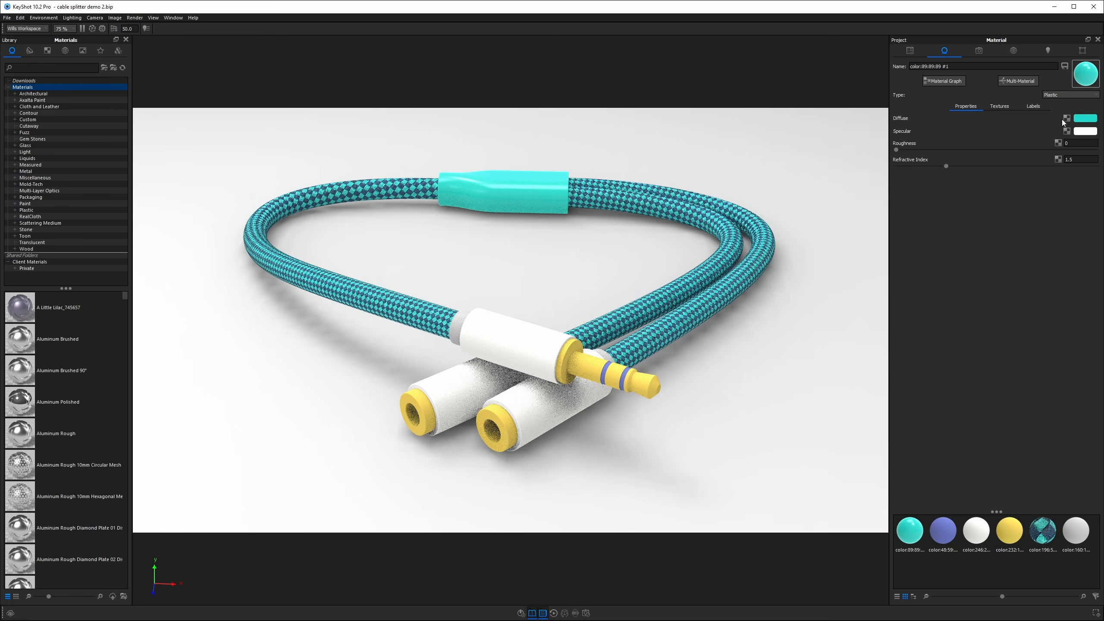
left_click(1090, 146)
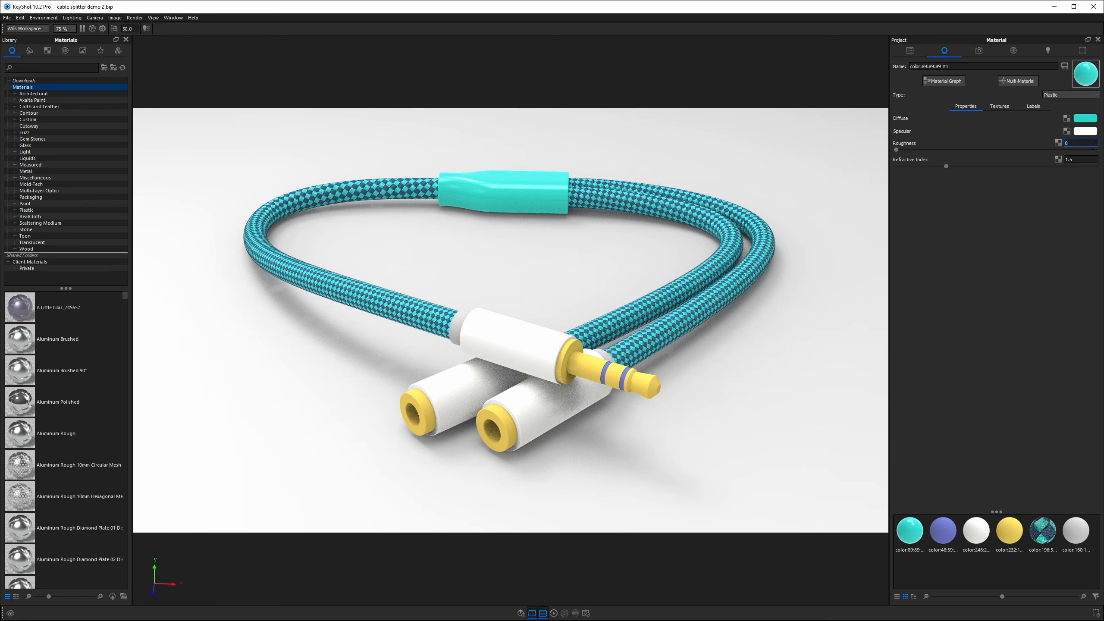
type(".1")
Set the splitter housing's Specular color value to 80%.
left_click(1086, 131)
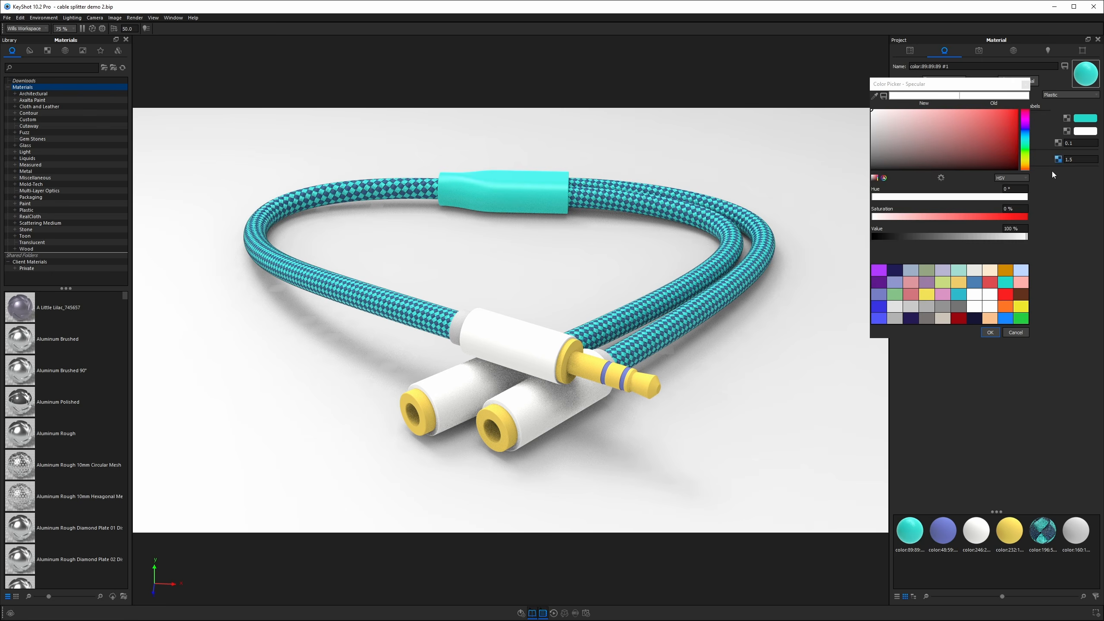
left_click(1009, 228)
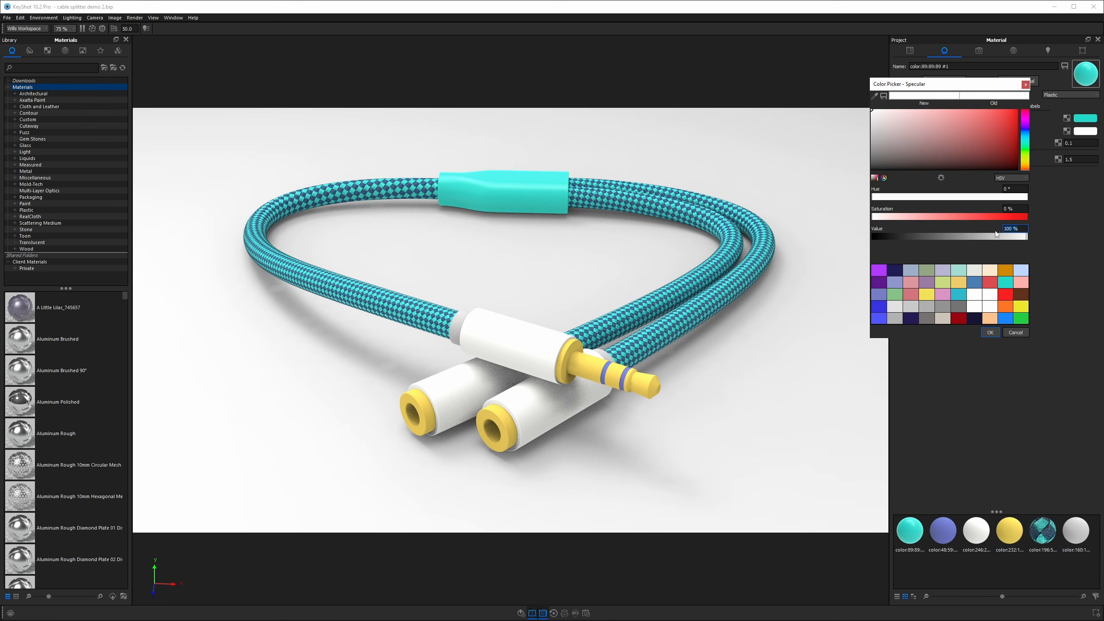
type("80")
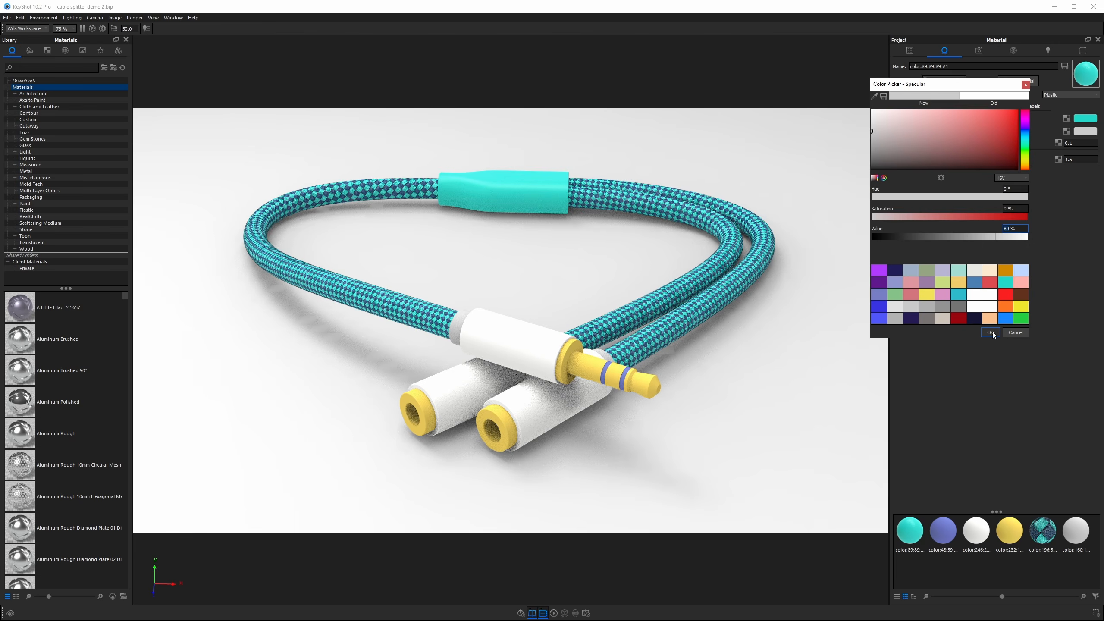
left_click(991, 332)
Darken the splitter housing's Diffuse color to a value of about 73%.
left_click_drag(568, 242, 564, 279)
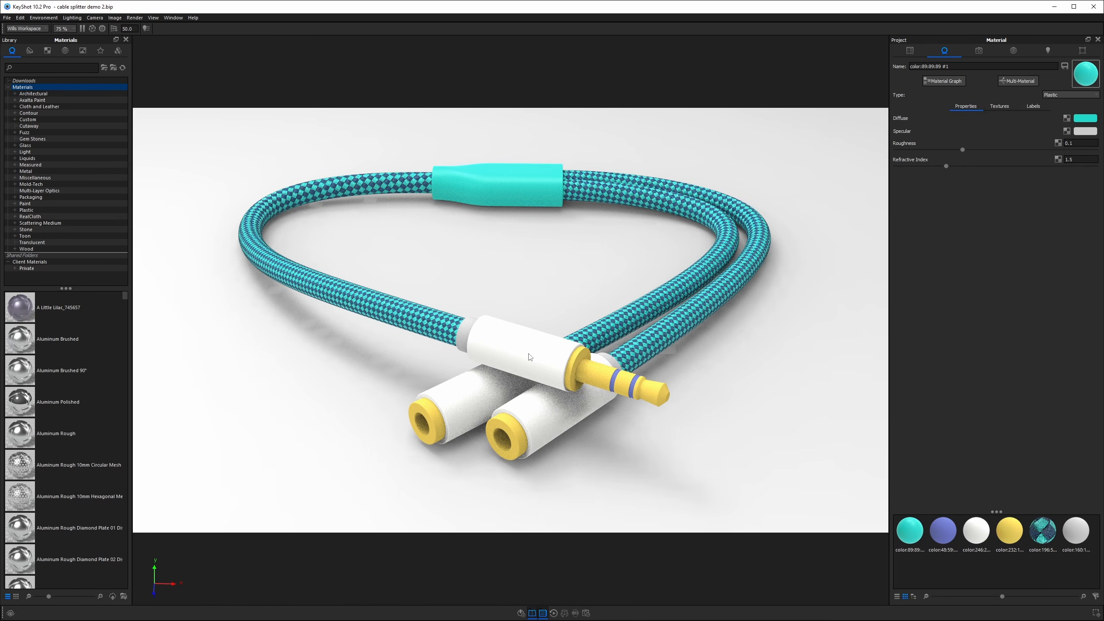
left_click(1089, 118)
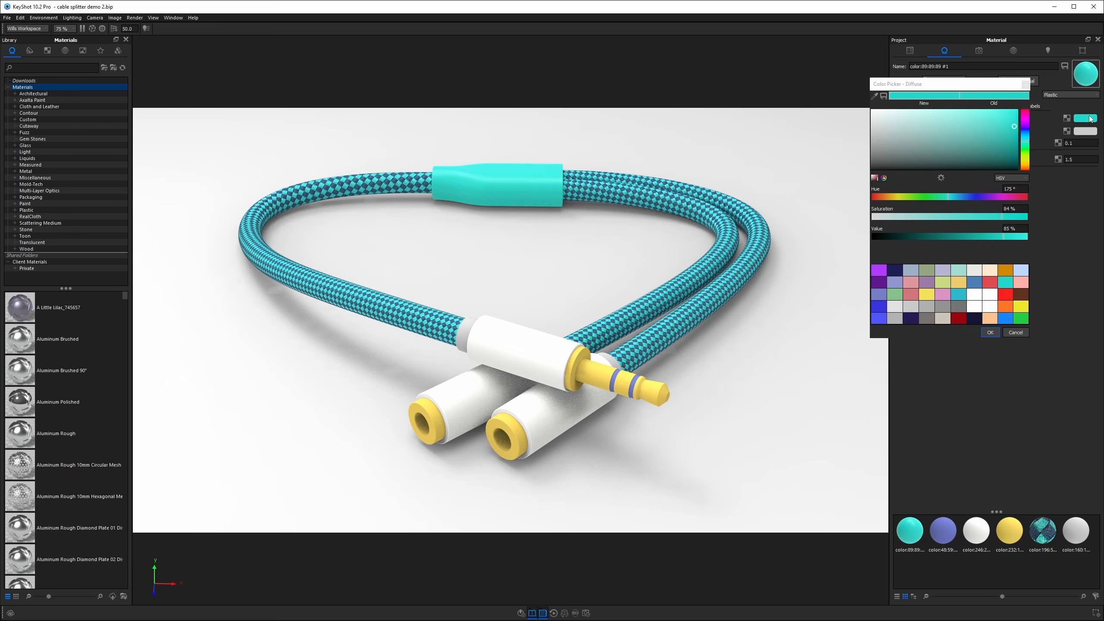
left_click_drag(994, 236, 985, 237)
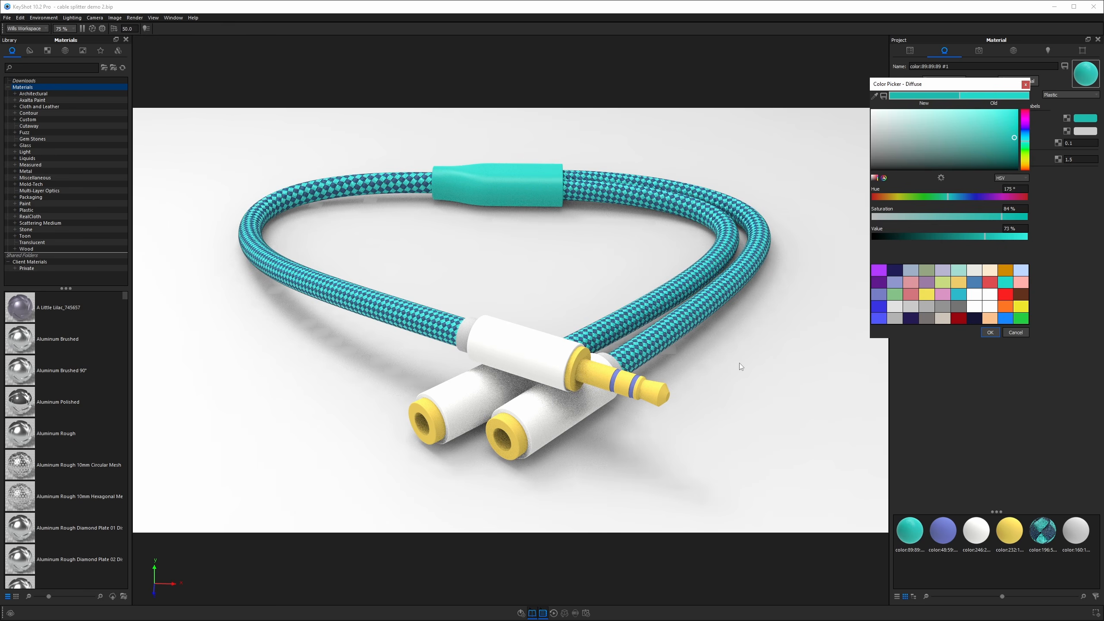
left_click(990, 332)
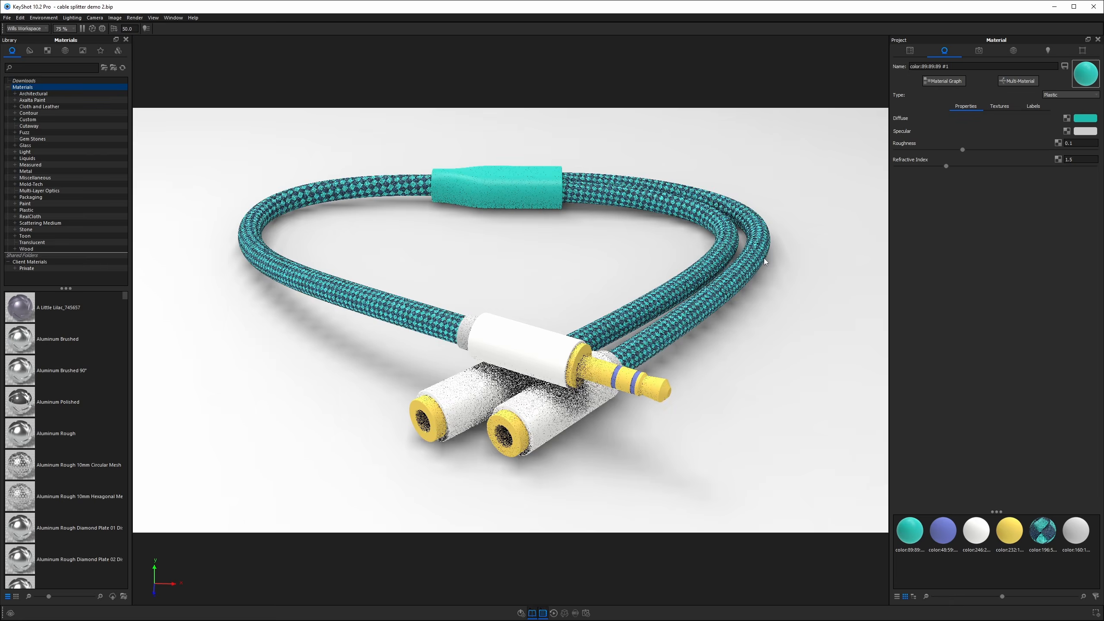
Change the plug's yellow contact material type to Metal.
scroll(811, 253, "down", 3)
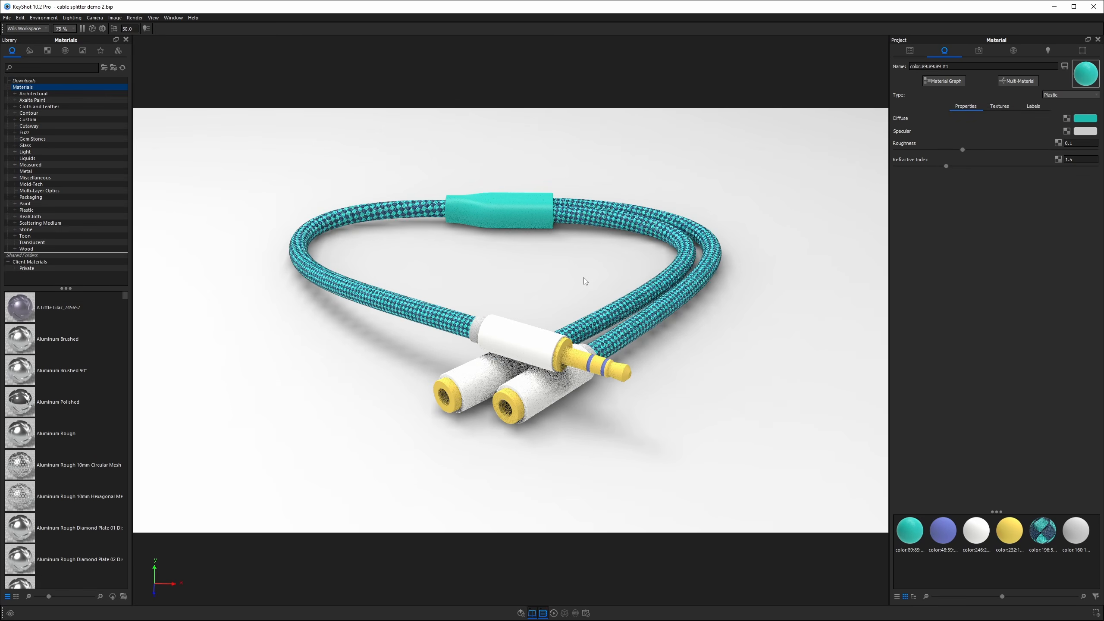
scroll(567, 261, "up", 5)
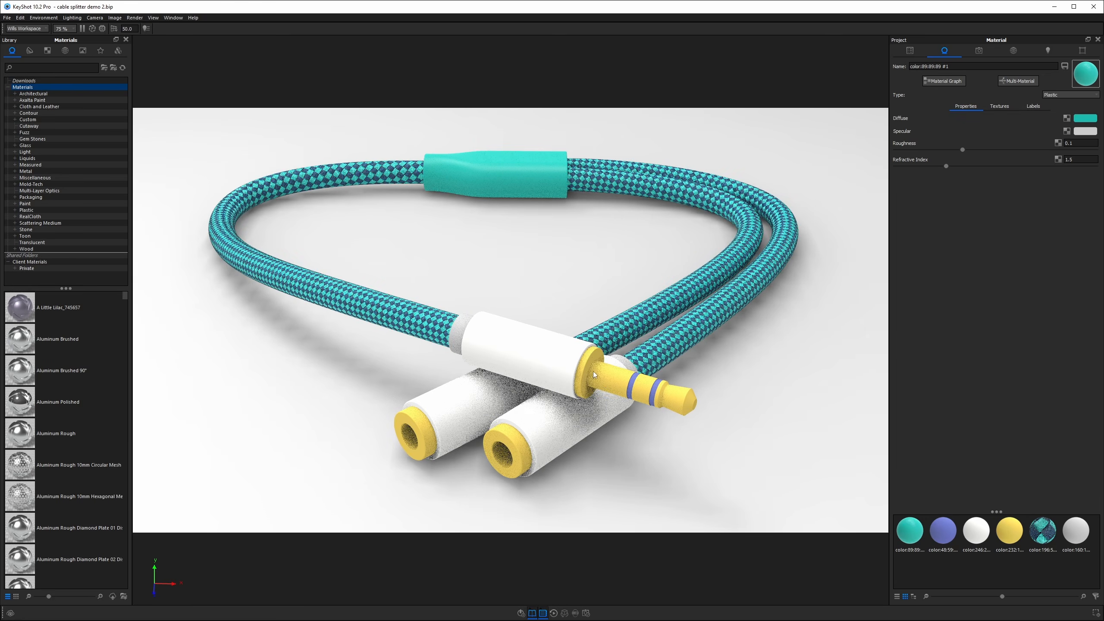
double_click(625, 380)
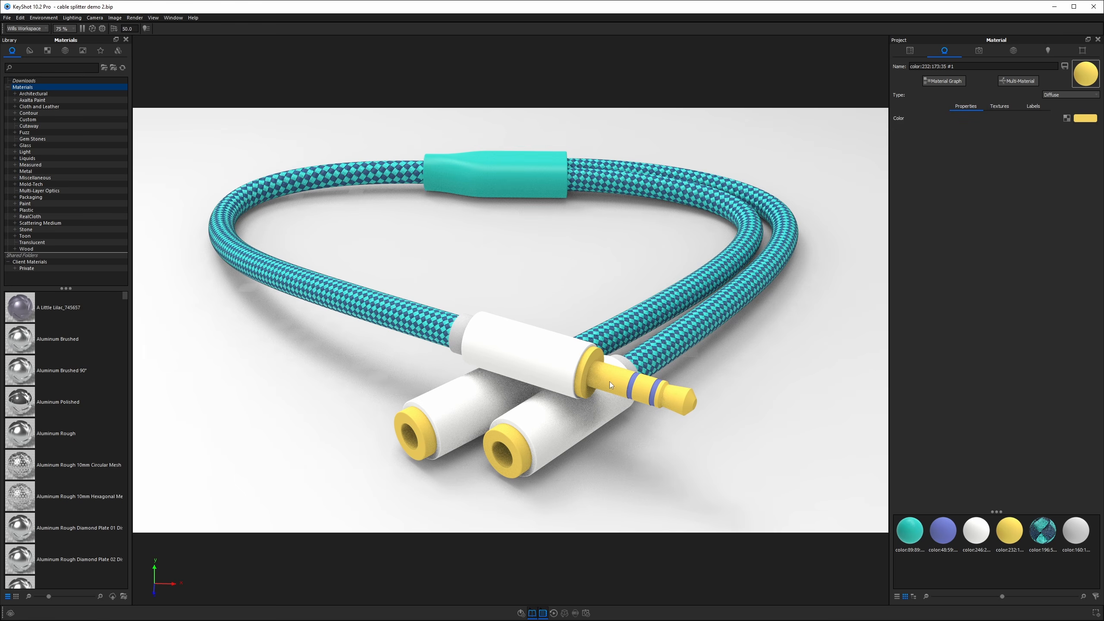
left_click(1067, 93)
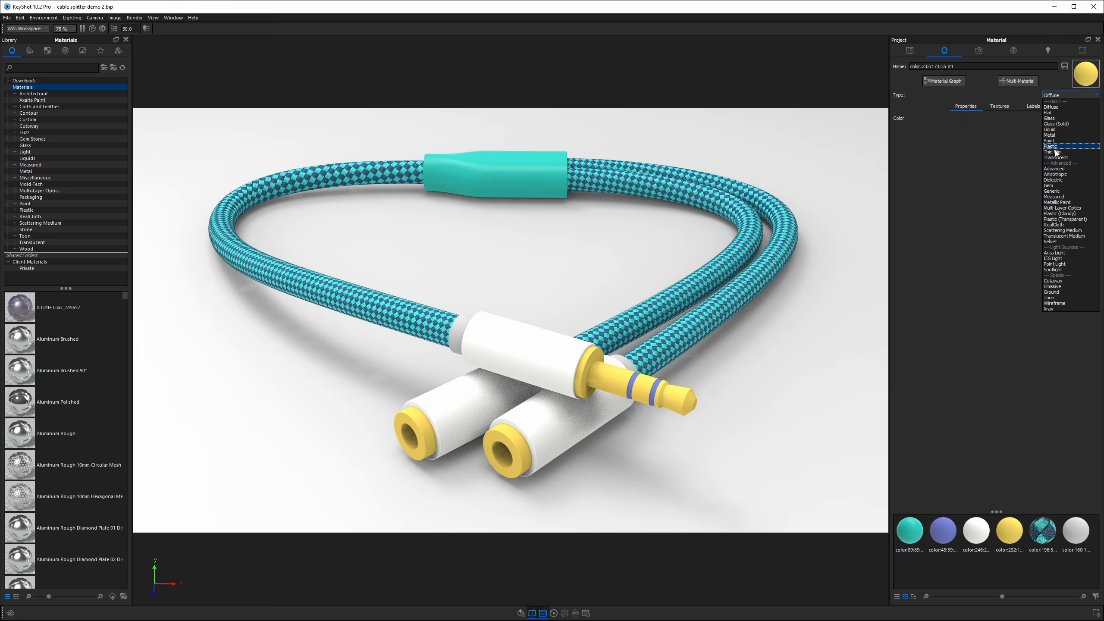
left_click(1053, 116)
left_click(1053, 117)
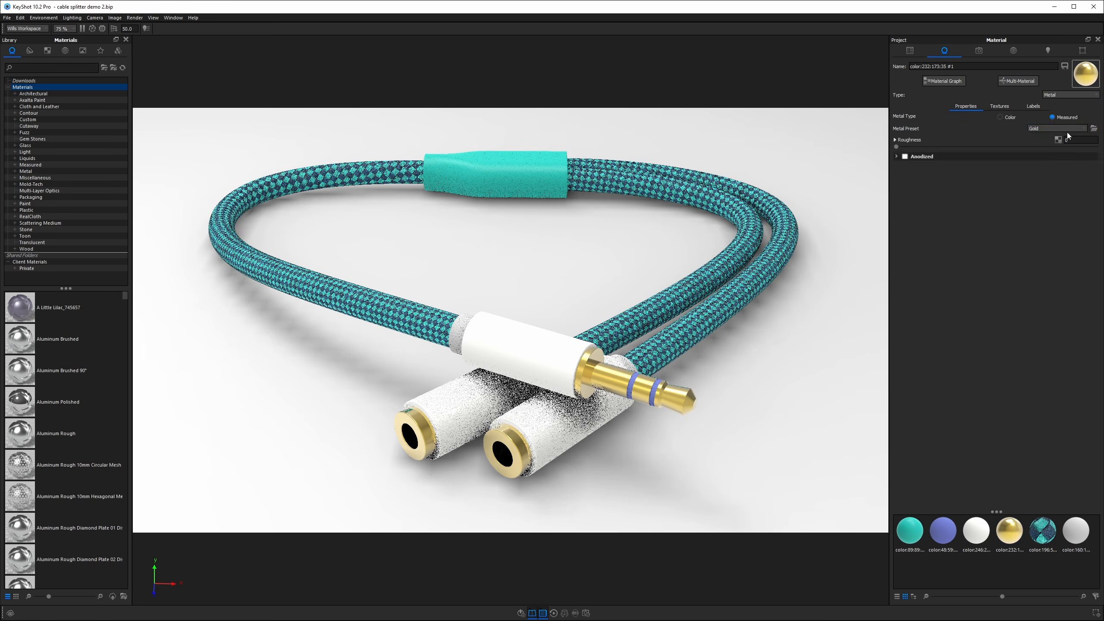
Set the contact metal's preset to Copper.
left_click(1058, 128)
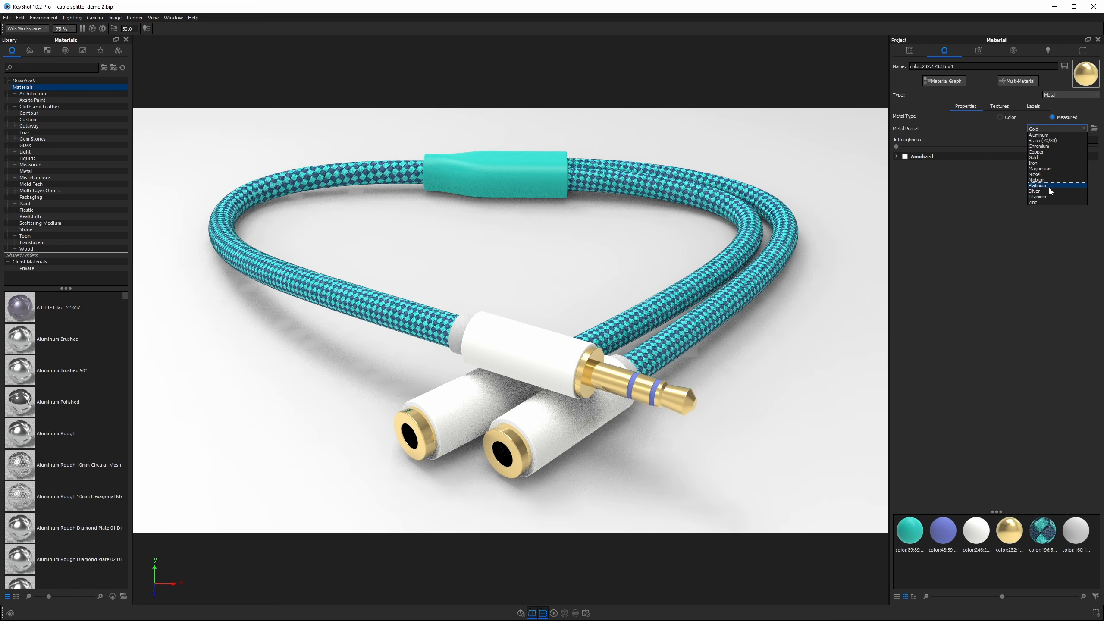
left_click(1042, 152)
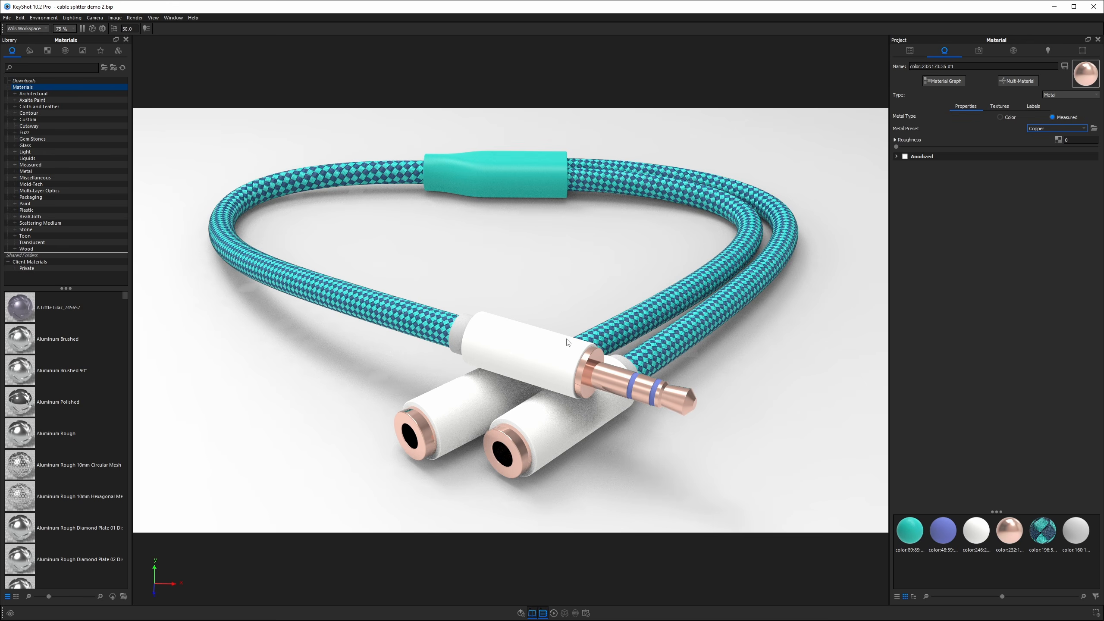
left_click_drag(1072, 140, 1039, 142)
scroll(621, 377, "up", 5)
Apply the 2 Panels Tilted 4K studio environment to the scene.
left_click(1013, 50)
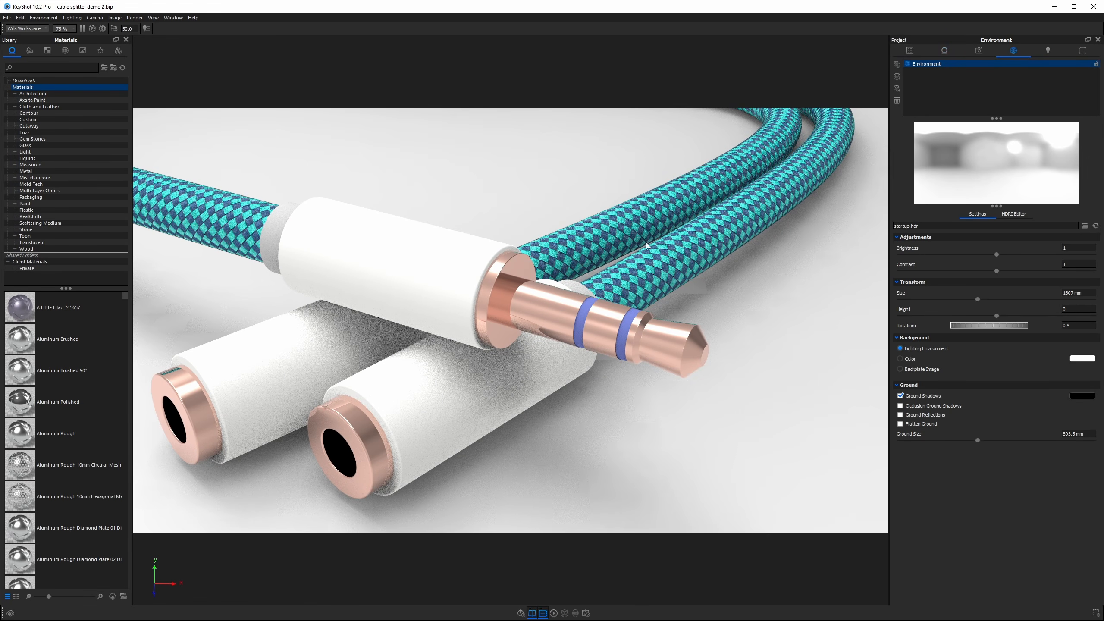
left_click(65, 50)
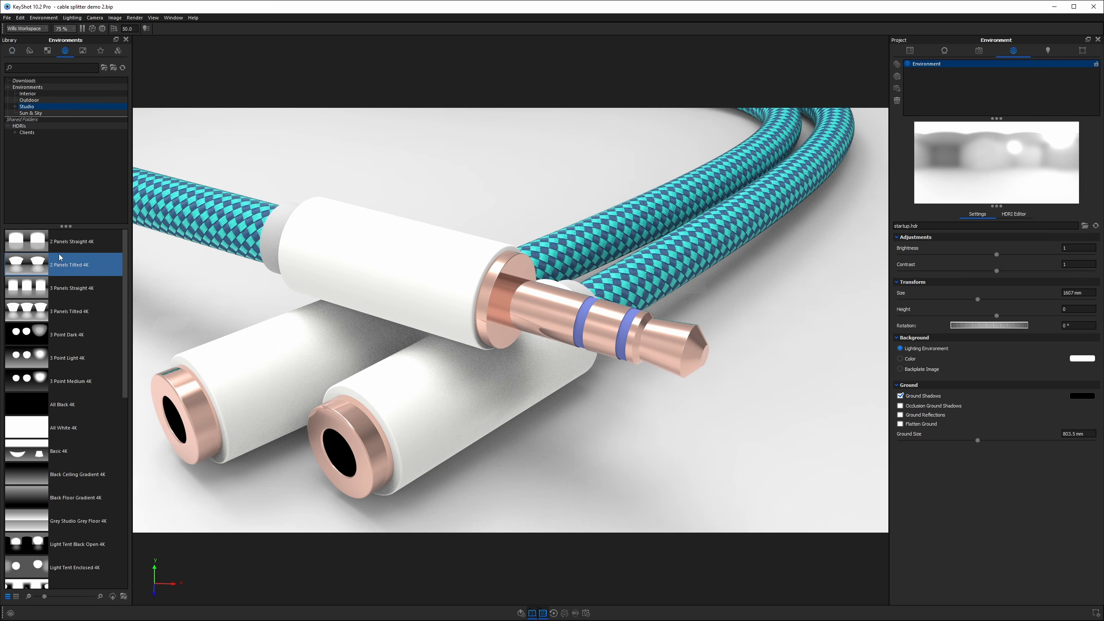
double_click(63, 265)
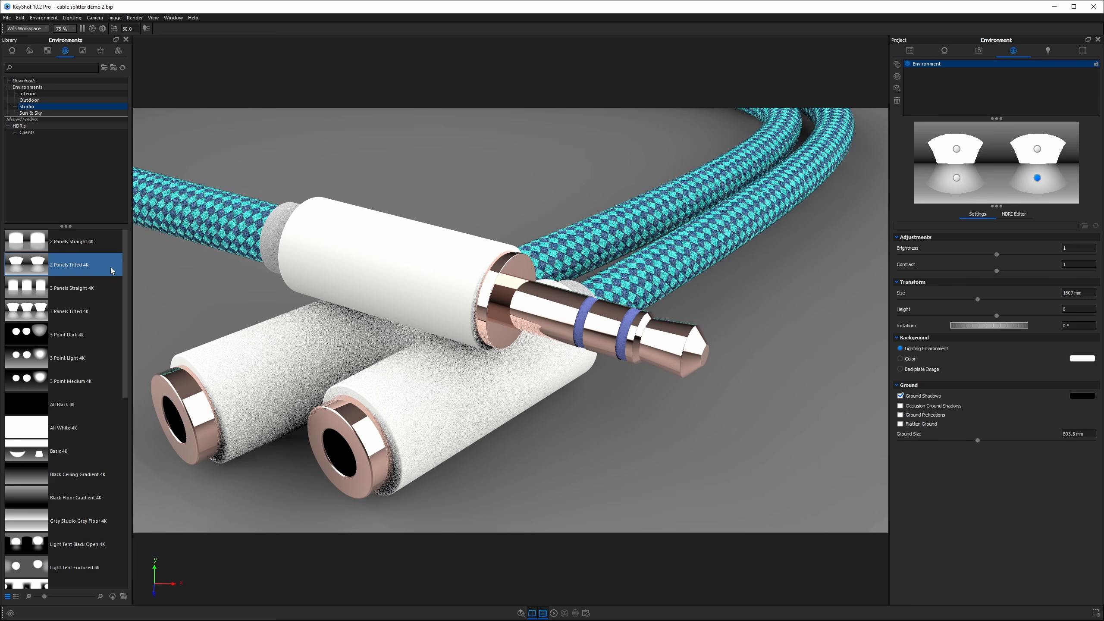
scroll(656, 289, "down", 7)
scroll(639, 259, "up", 6)
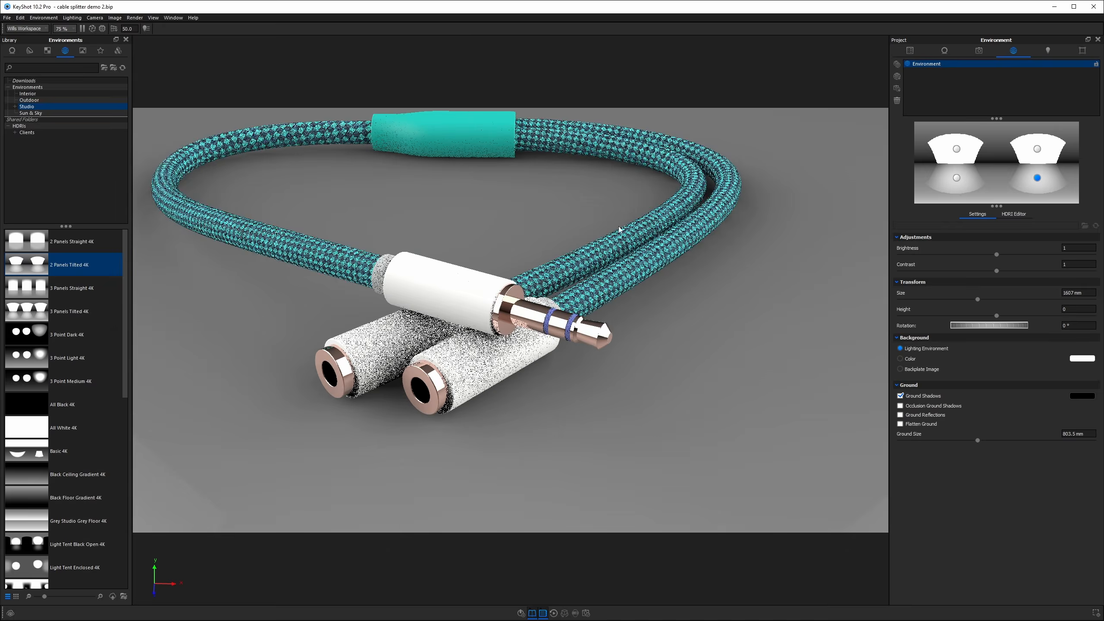
Set the copper contact material's Roughness to 0.05.
double_click(657, 324)
left_click(1074, 139)
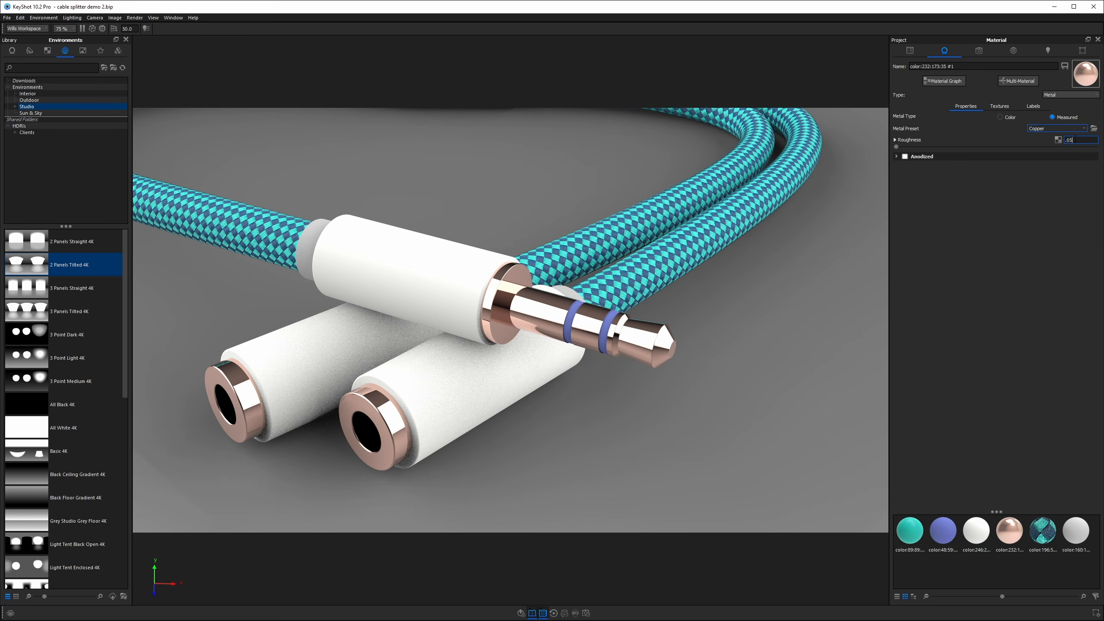
type(".05")
key("Return")
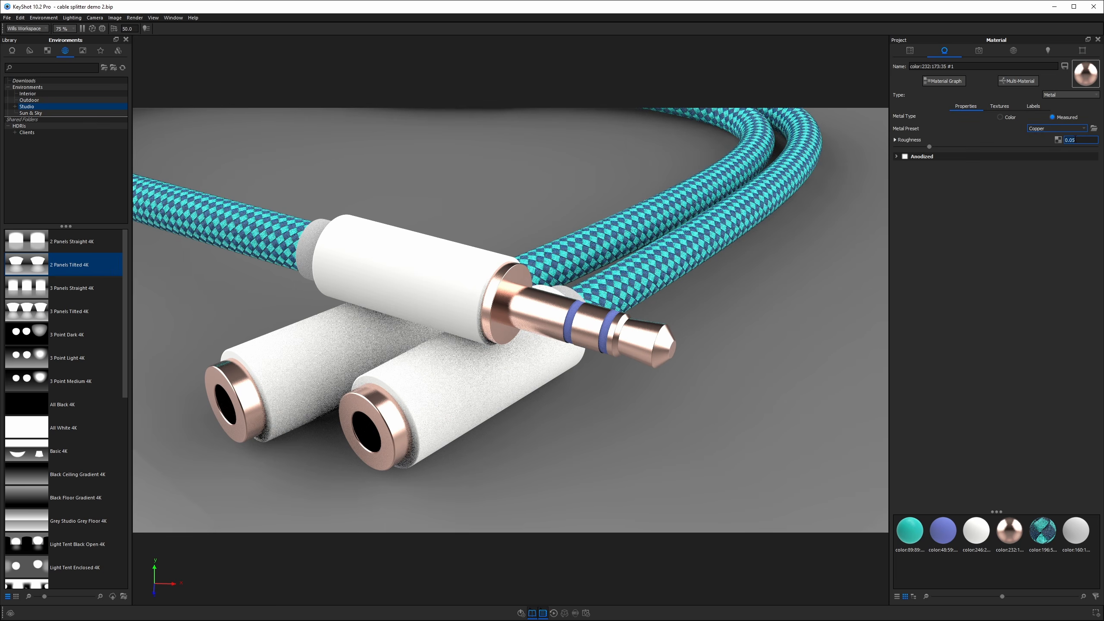
Recolor the plug's blue ring material to near-black with saturation 0% and value 15%.
double_click(611, 318)
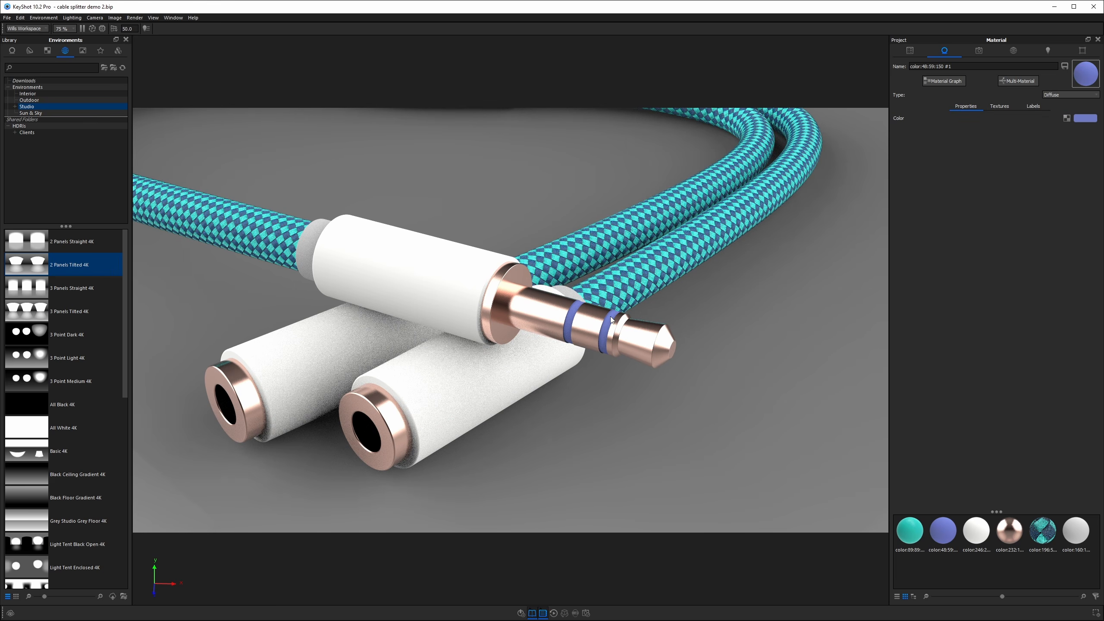
left_click(1085, 118)
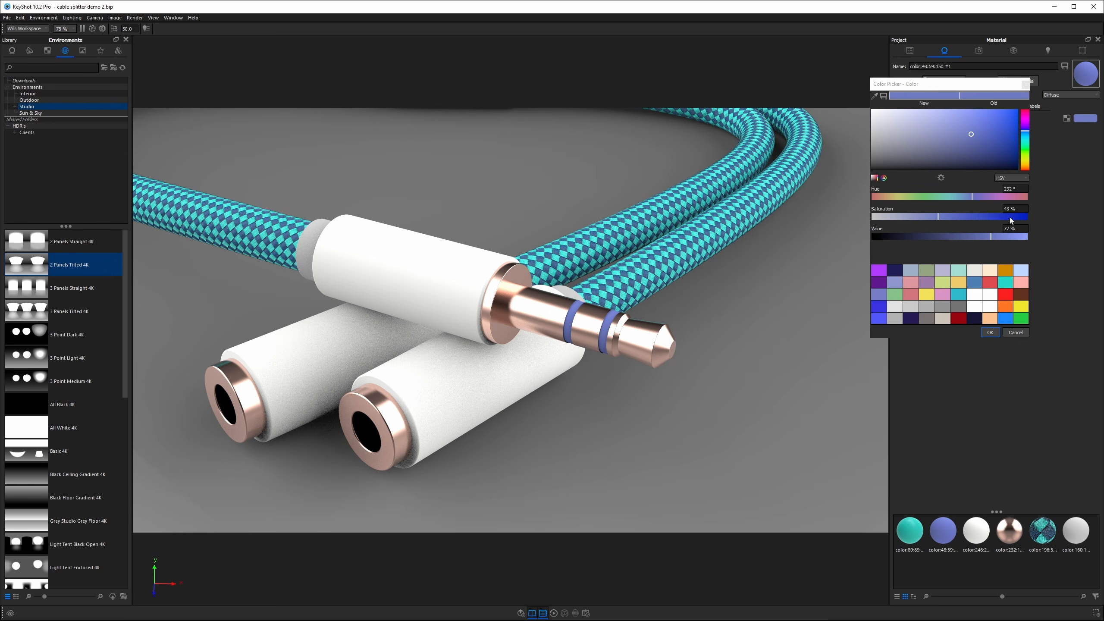
left_click(881, 235)
left_click_drag(881, 161, 861, 165)
left_click_drag(1019, 228, 976, 224)
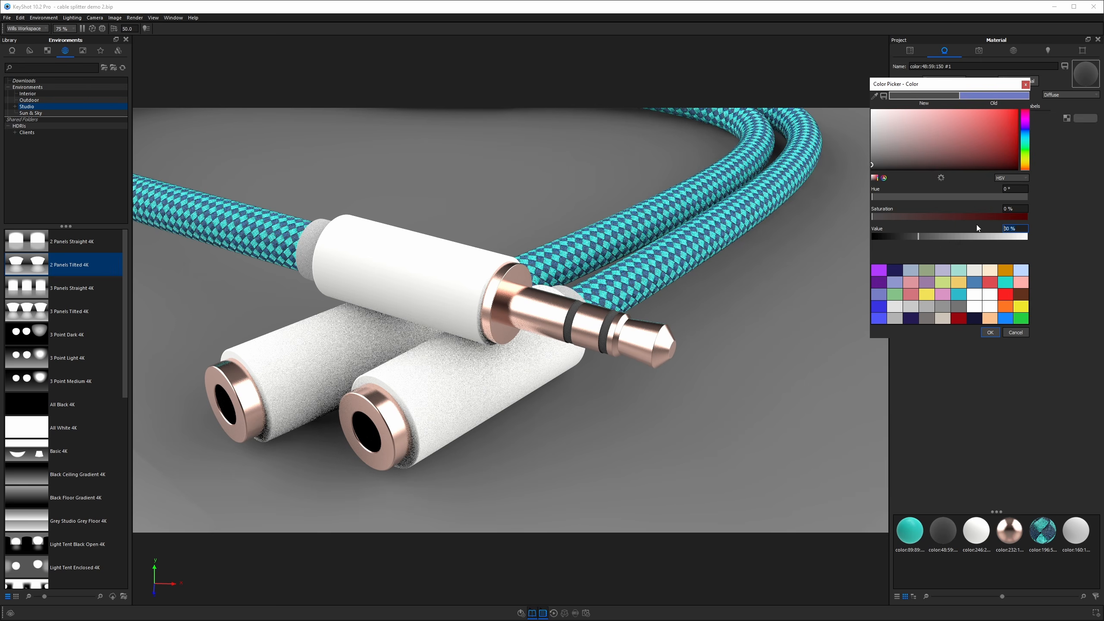
type("15")
key("Return")
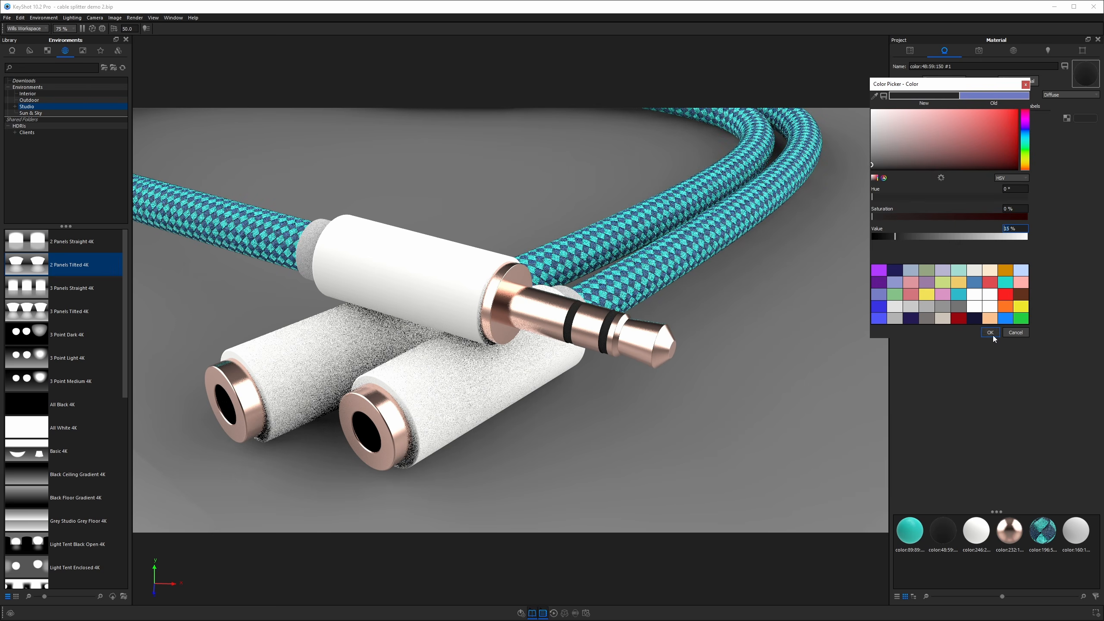
left_click(993, 332)
Change the ring material's type to Plastic and set its Roughness to 0.05.
left_click(1069, 95)
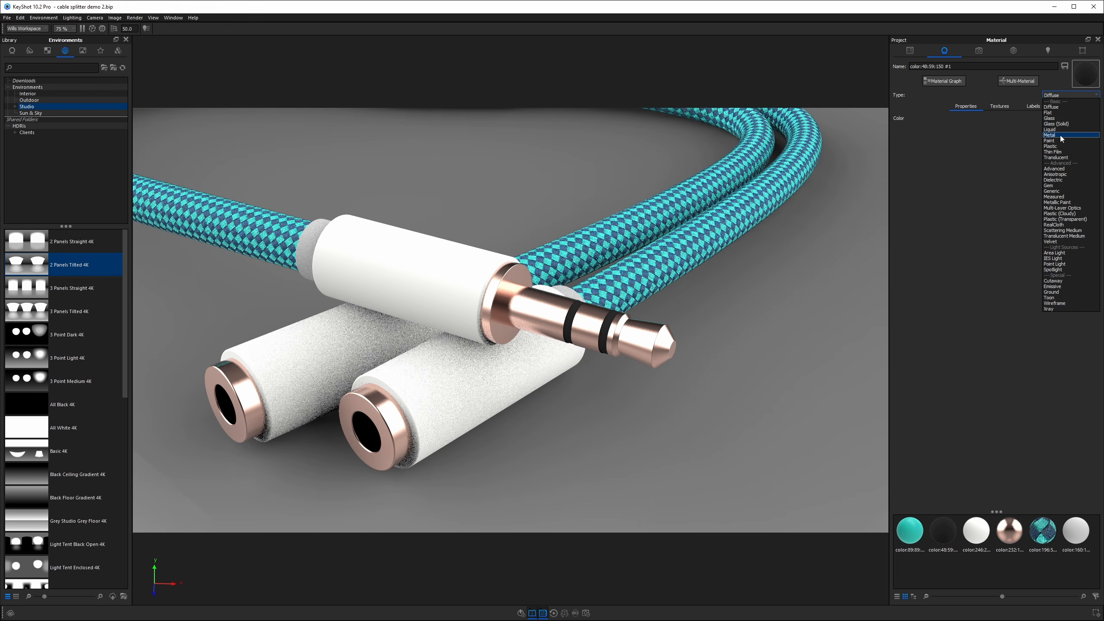
left_click(1050, 146)
left_click(1079, 143)
type(".05")
key("Return")
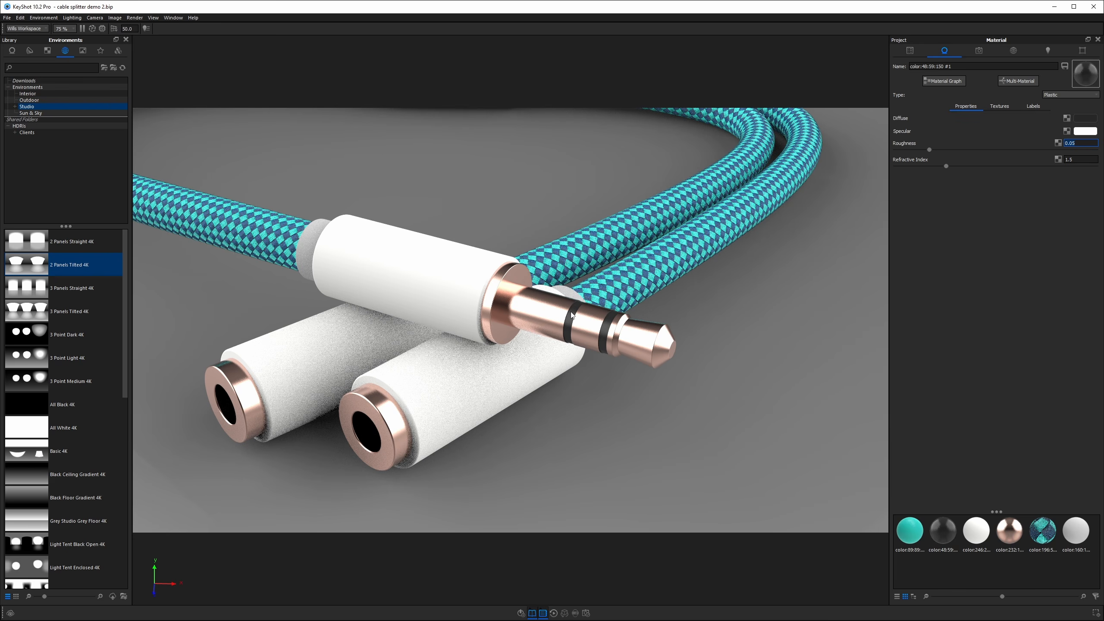
Orbit and zoom around the cable to inspect the plug rings and cable ends.
left_click_drag(512, 217, 338, 321)
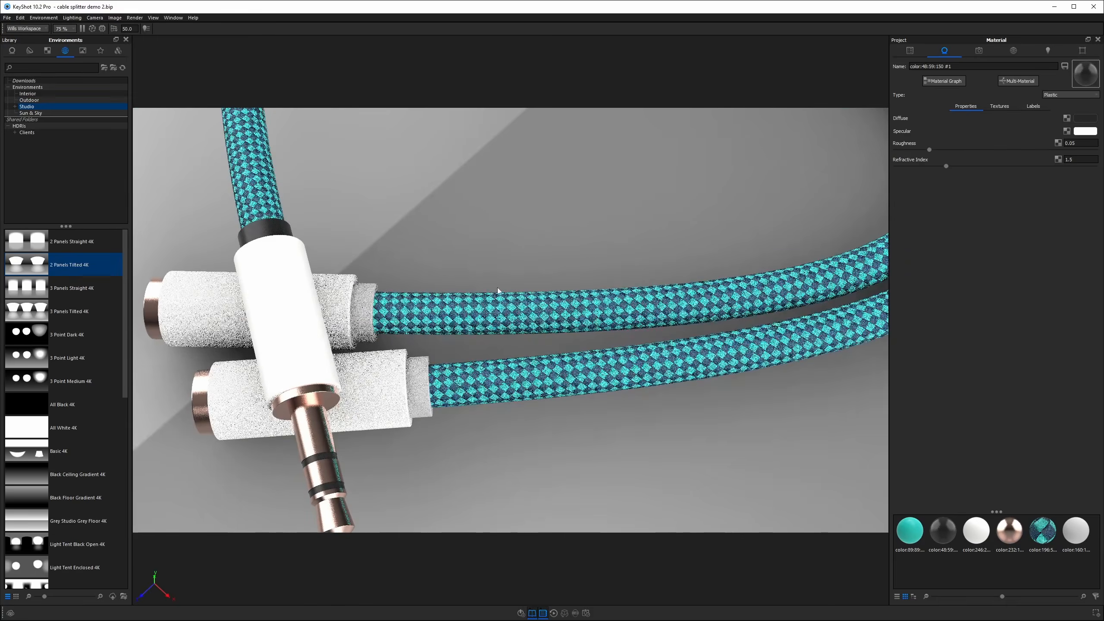
left_click_drag(498, 290, 337, 287)
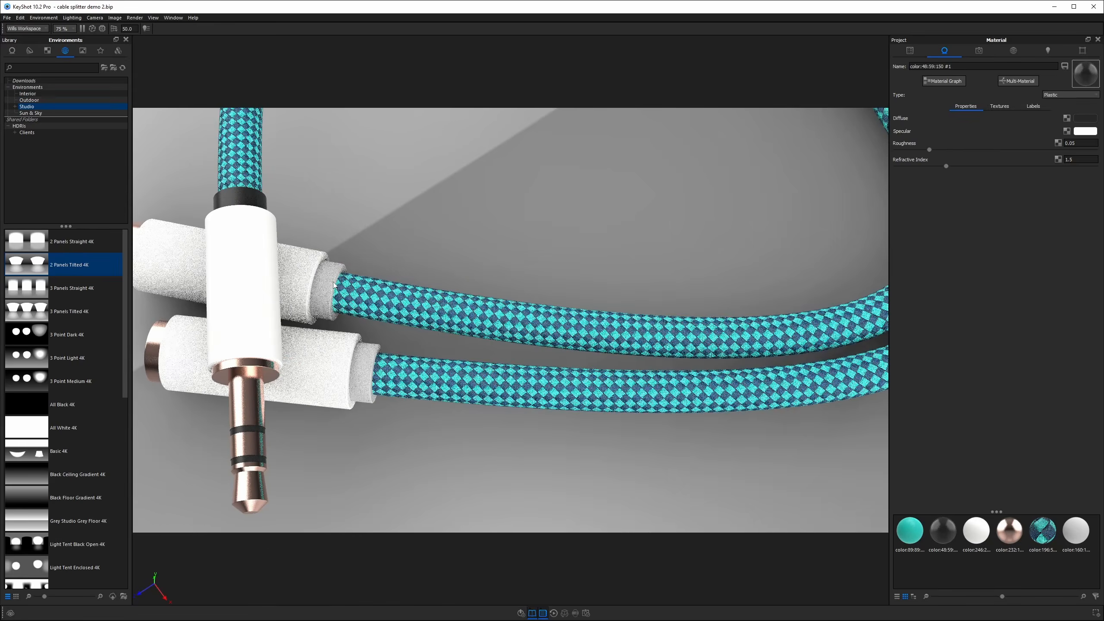
right_click(372, 359, "shift")
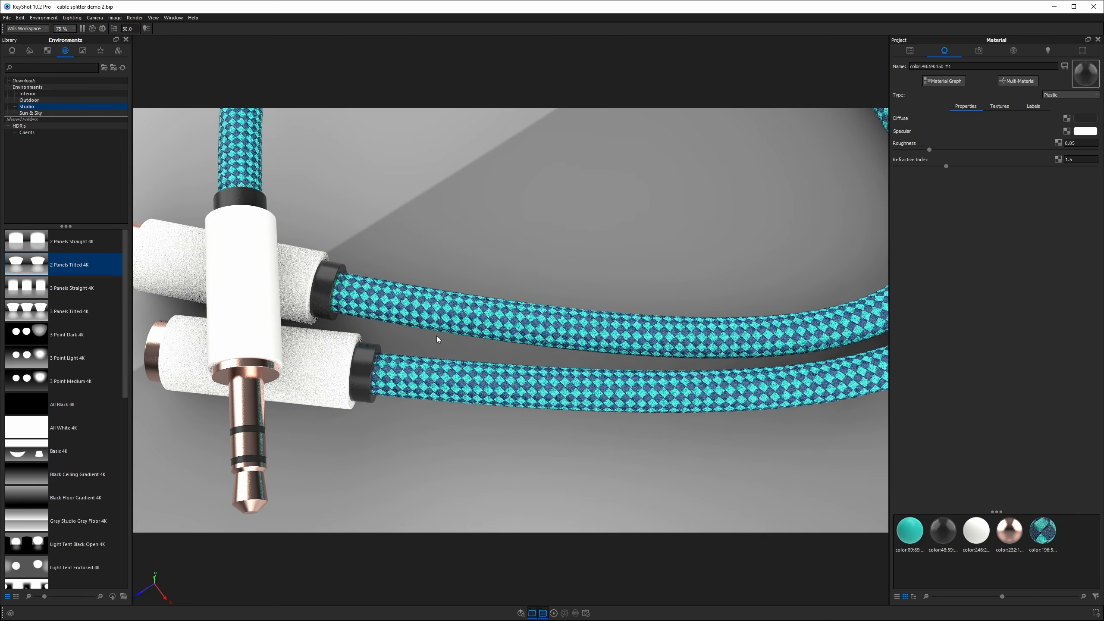
scroll(438, 340, "down", 5)
left_click_drag(461, 330, 665, 248)
scroll(668, 258, "up", 5)
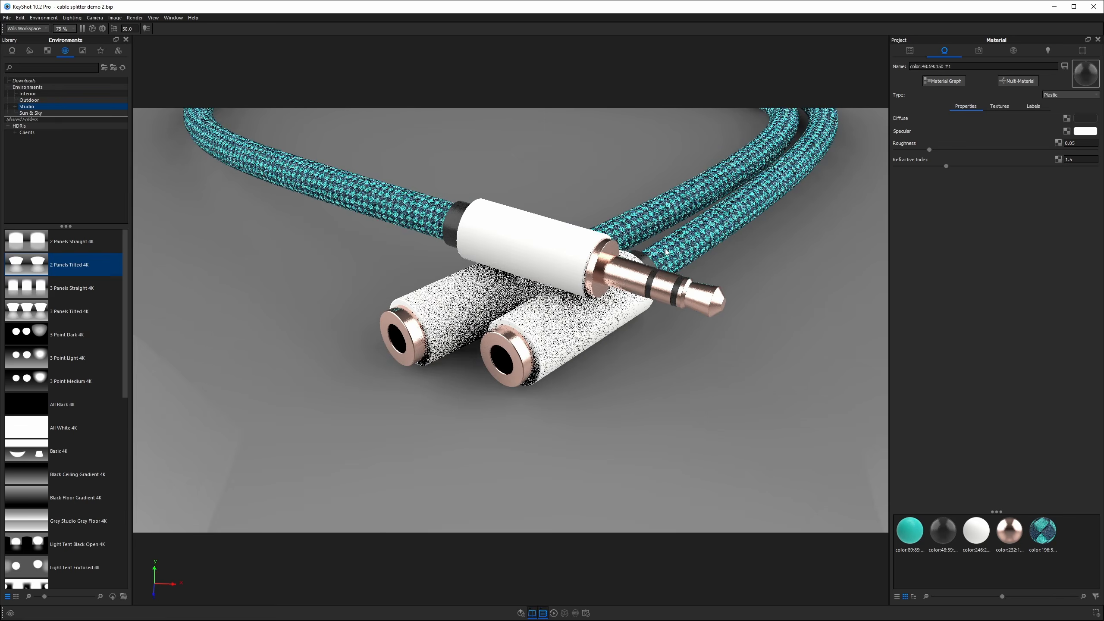
middle_click_drag(580, 217, 562, 308)
scroll(562, 308, "down", 1)
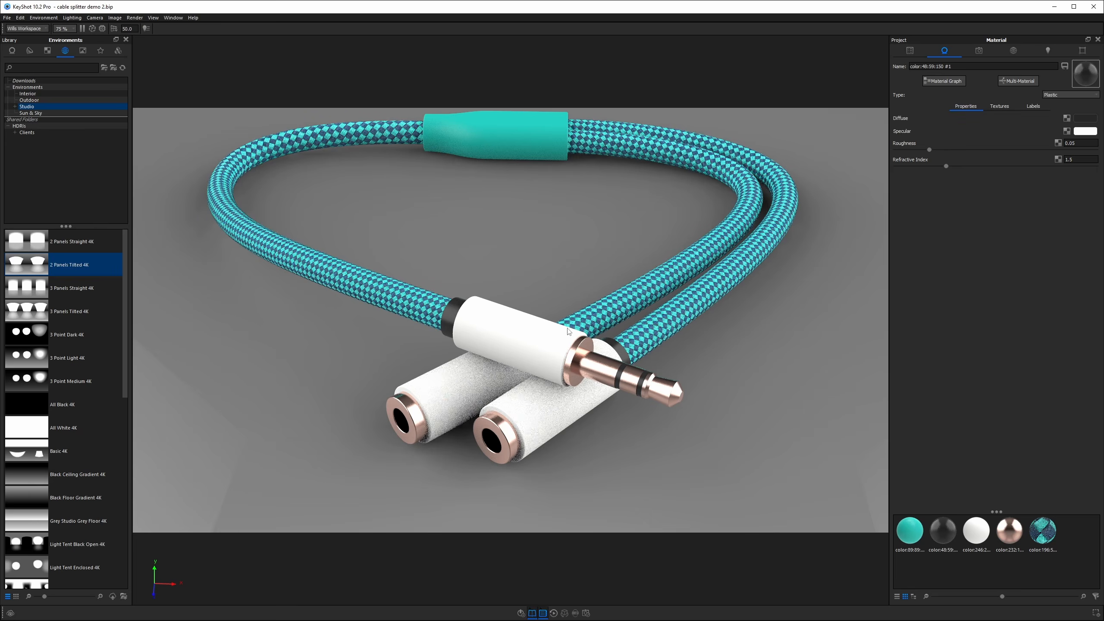
left_click_drag(478, 338, 476, 321)
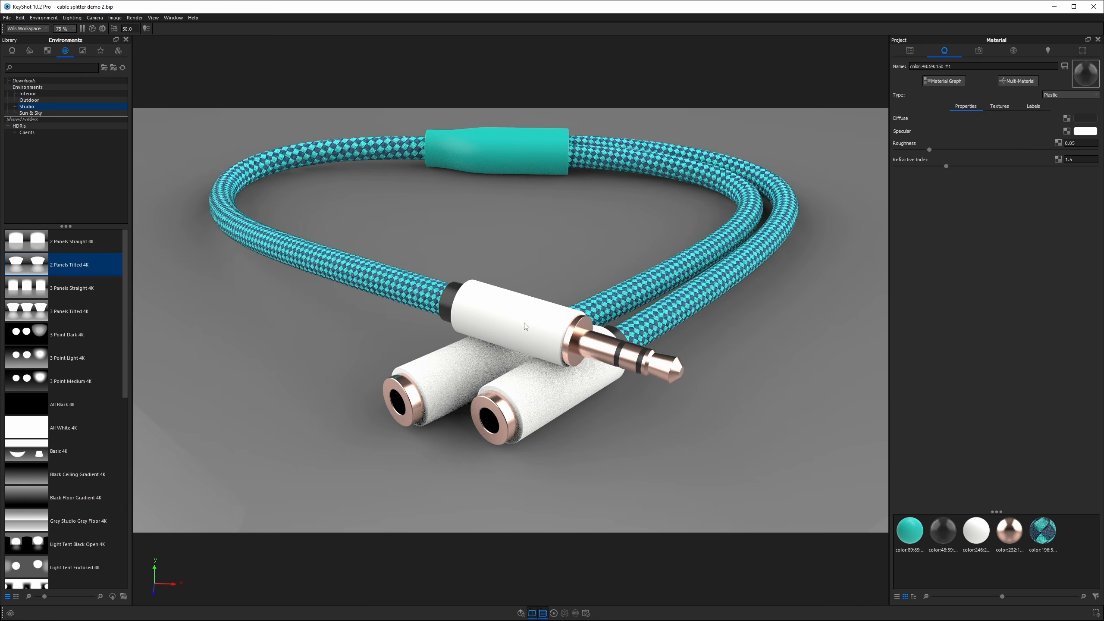
Try applying the teal housing material to the plug's white housing and undo it.
double_click(488, 290)
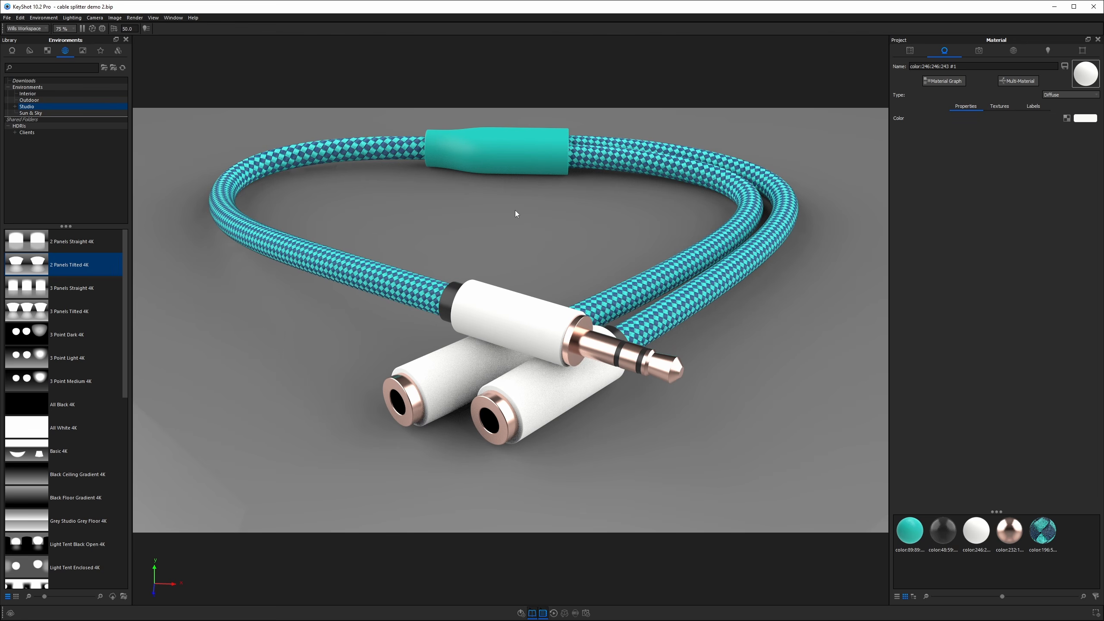
right_click(508, 330, "shift")
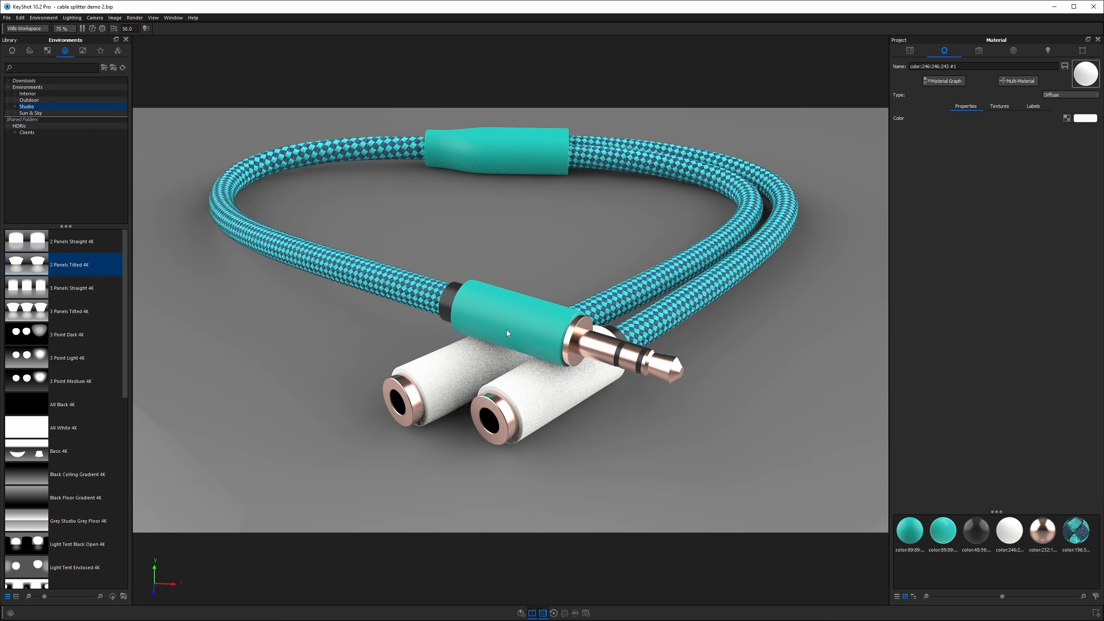
key("ctrl+z")
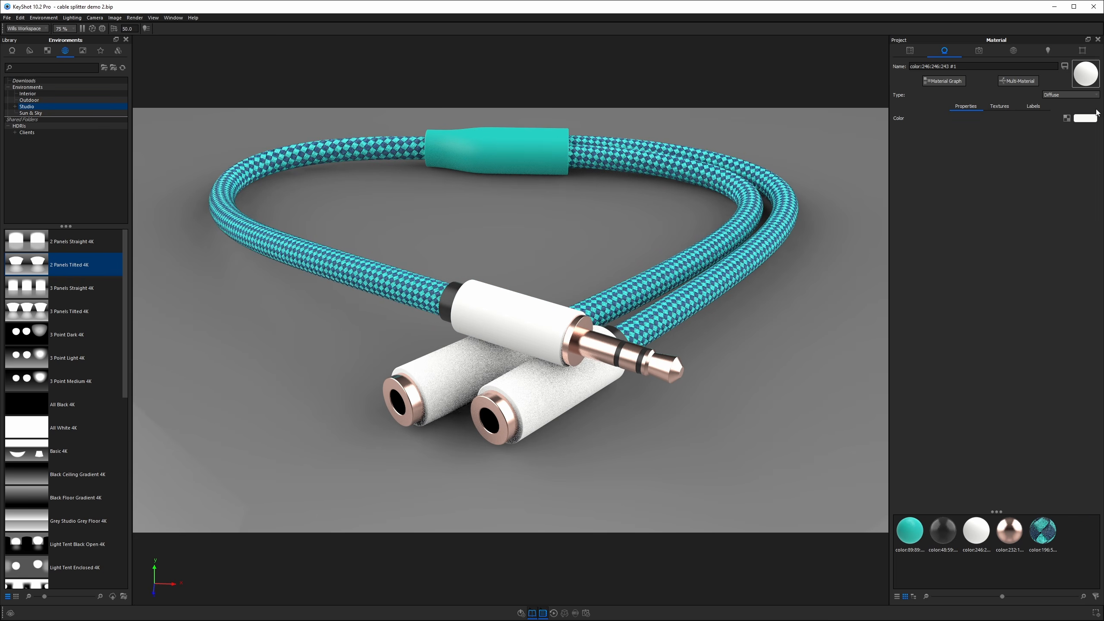
Change the white housing material to Plastic and set its diffuse color to saturation 0% and value 82%.
left_click(1060, 94)
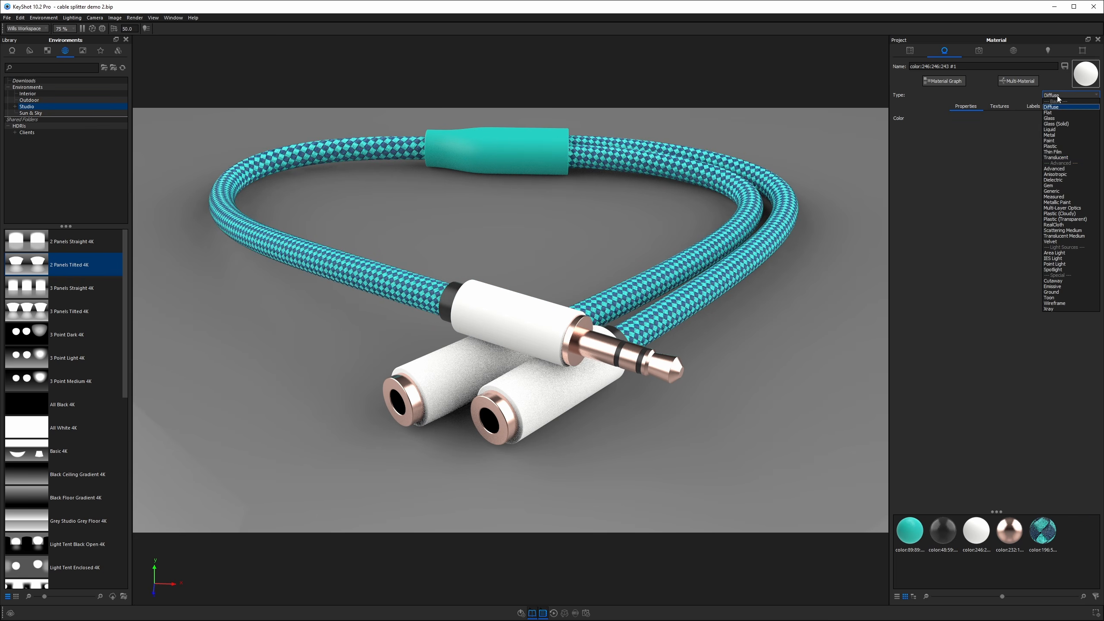
left_click(1056, 147)
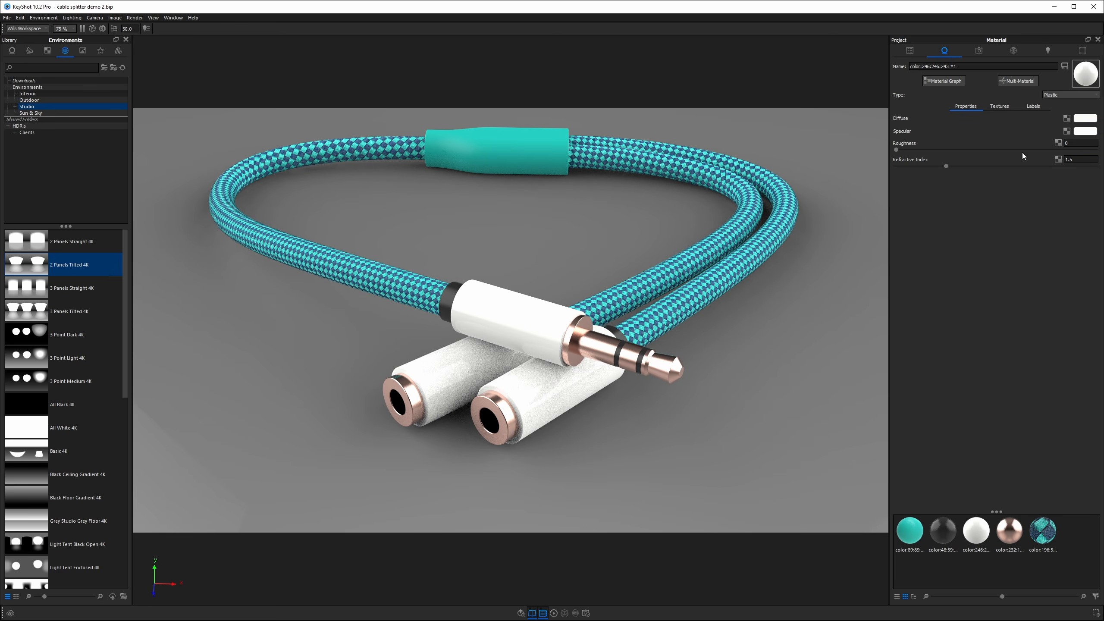
left_click(1083, 121)
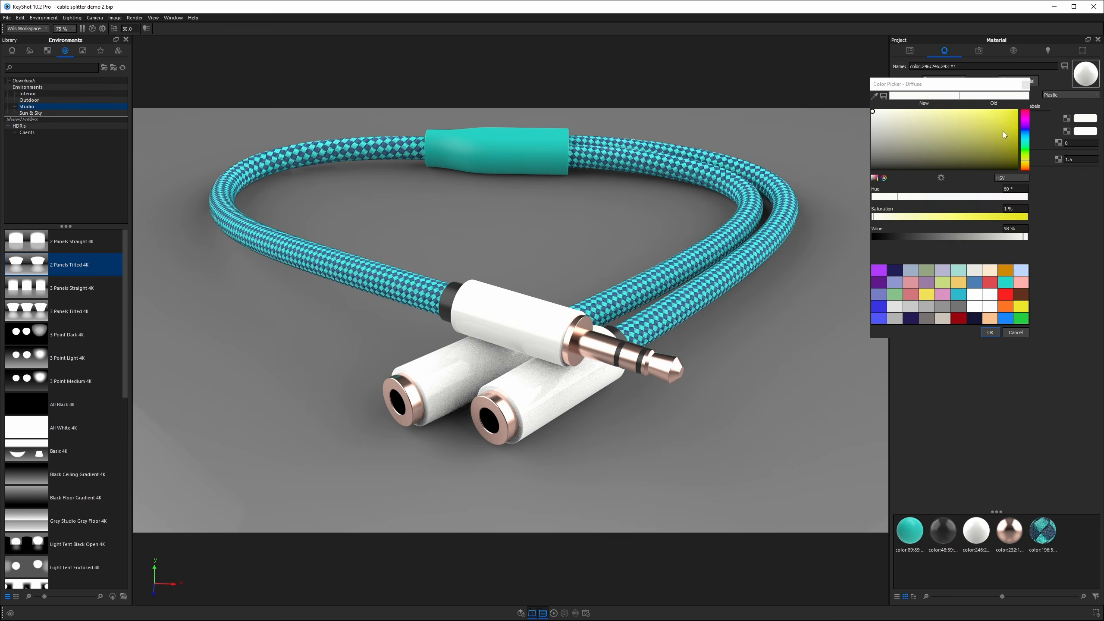
left_click(871, 116)
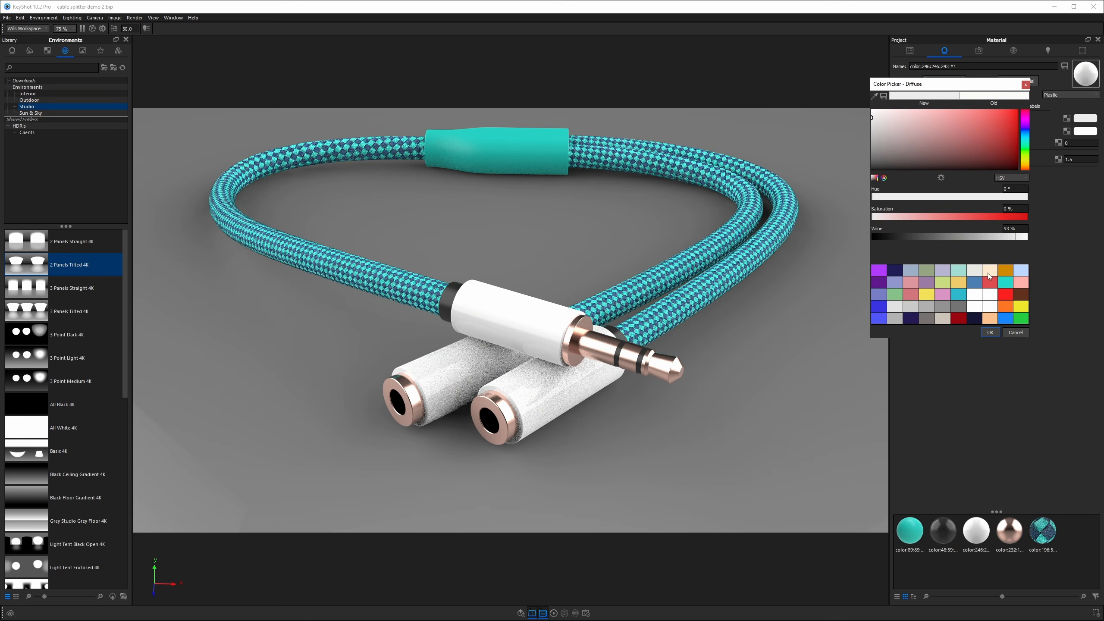
left_click(1009, 228)
type("82")
key("Return")
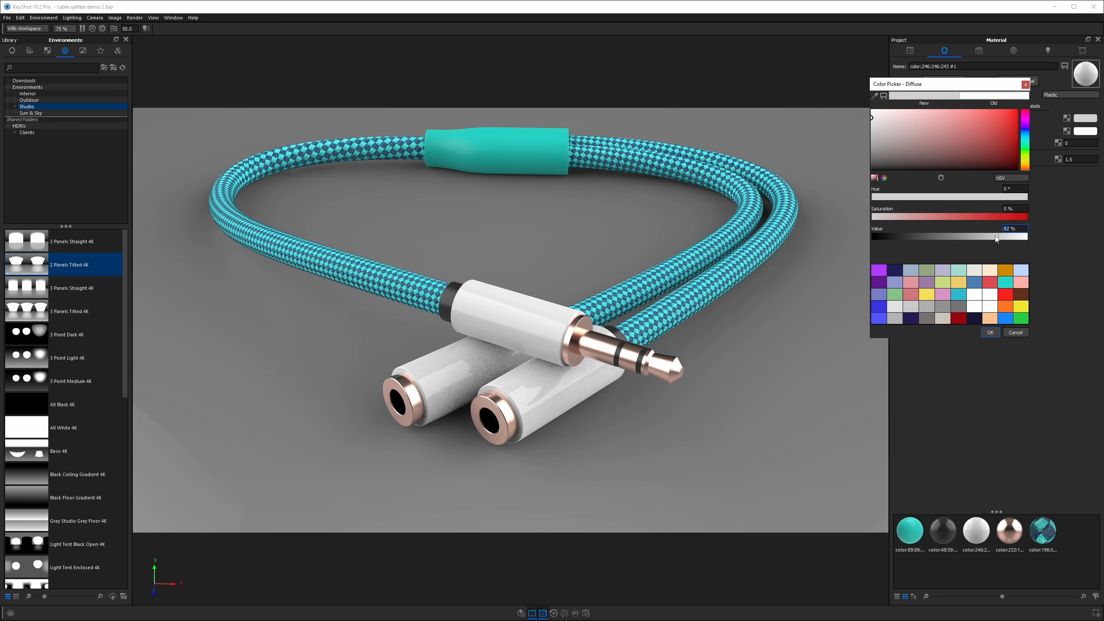
left_click(990, 332)
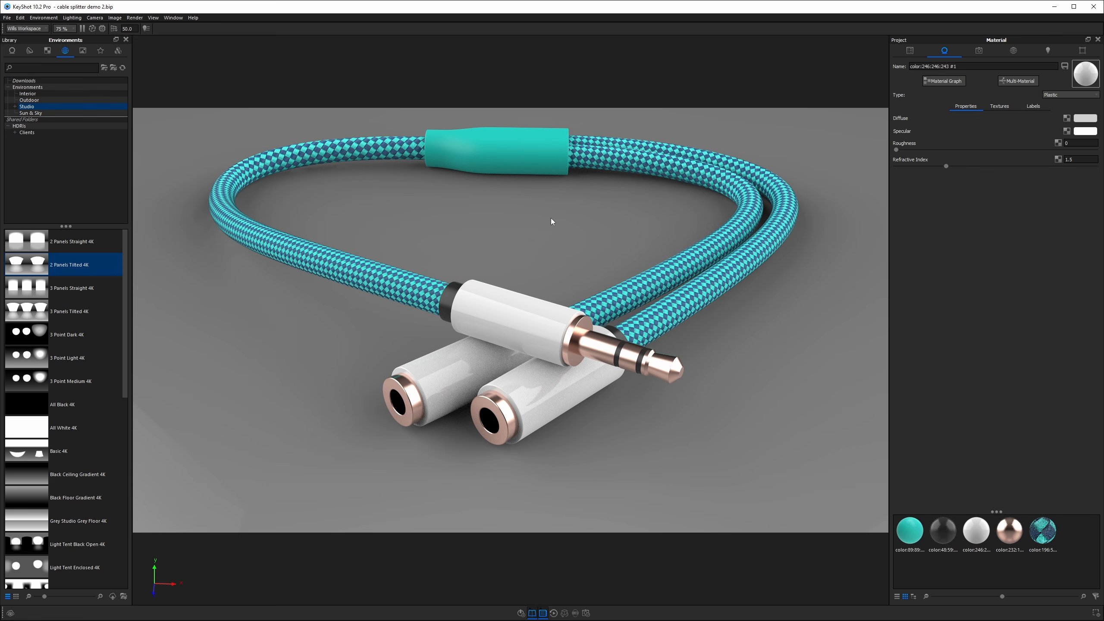
Select the black ring material and set its specular color value to 80%.
left_click_drag(520, 245, 515, 252)
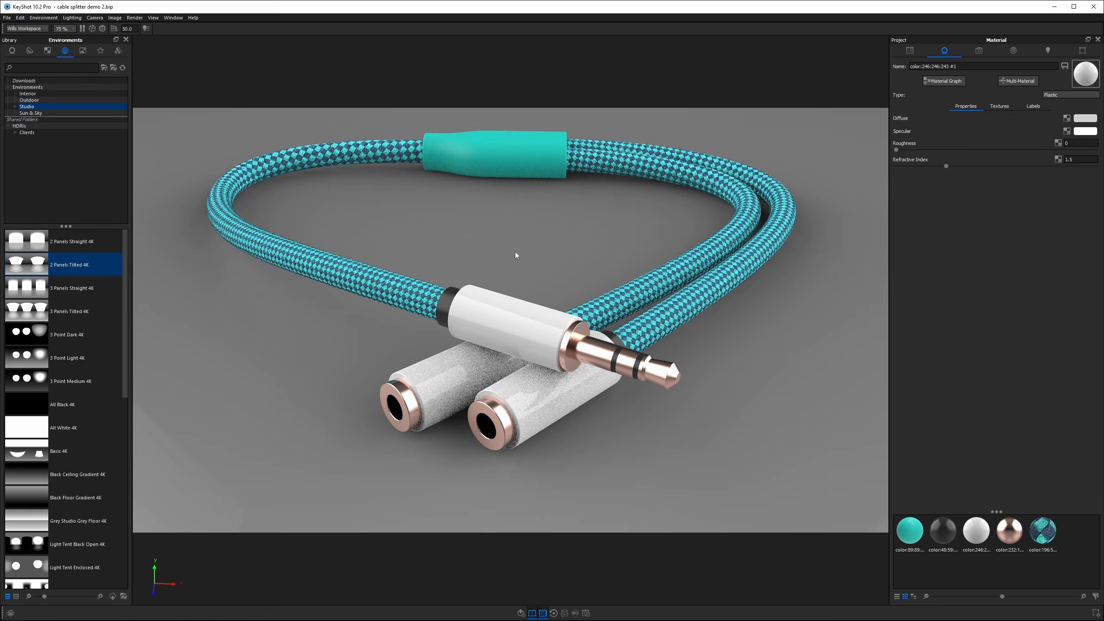
double_click(446, 301)
left_click(1084, 131)
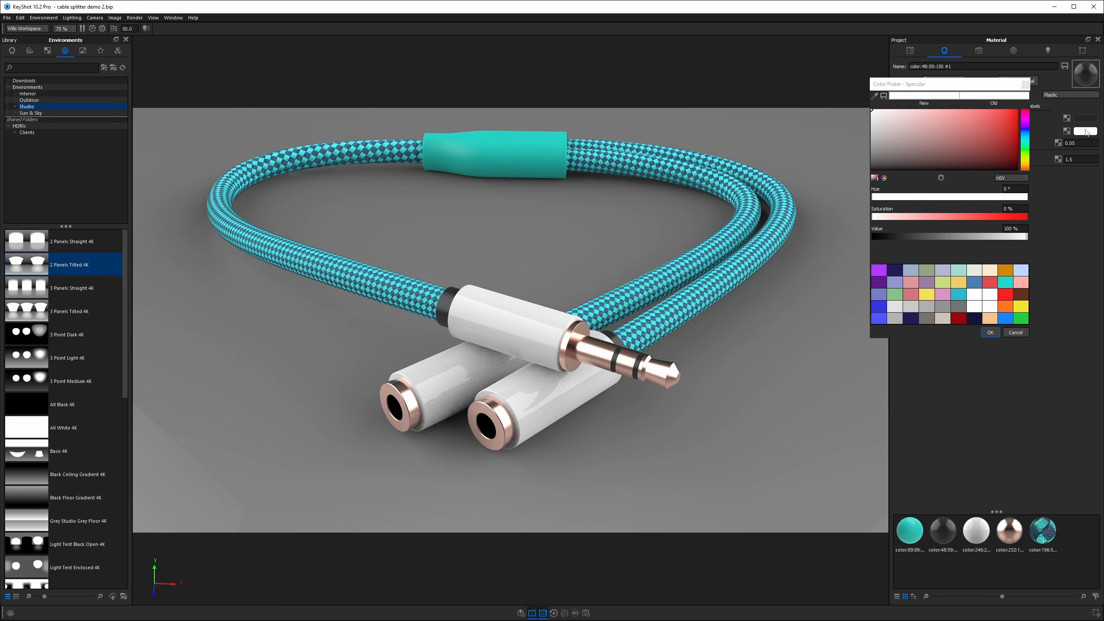
double_click(1017, 229)
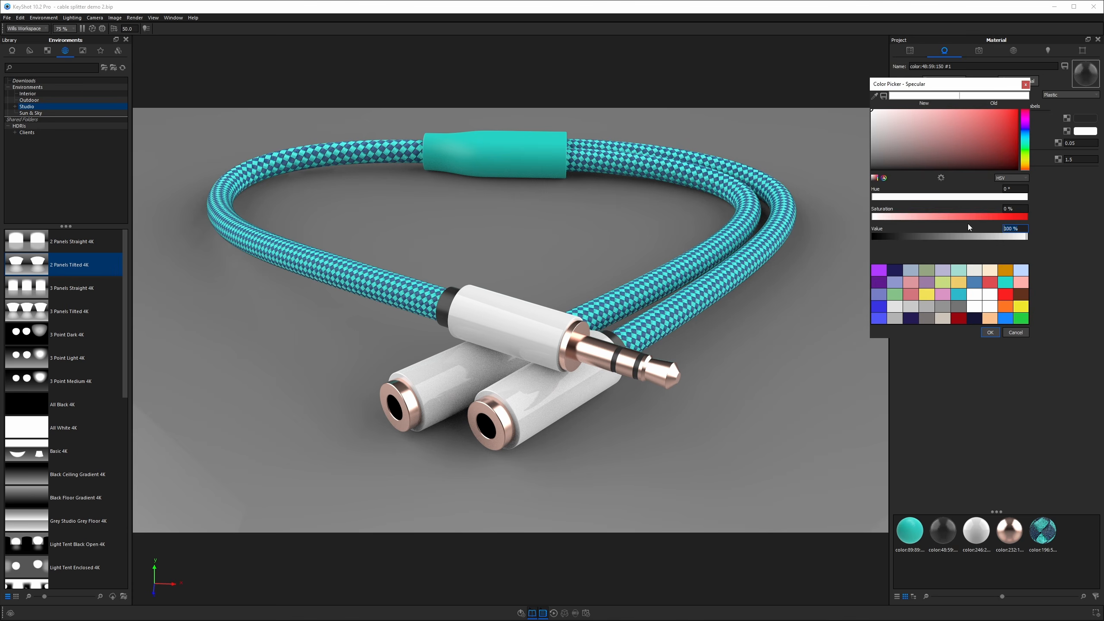
type("80")
left_click(989, 332)
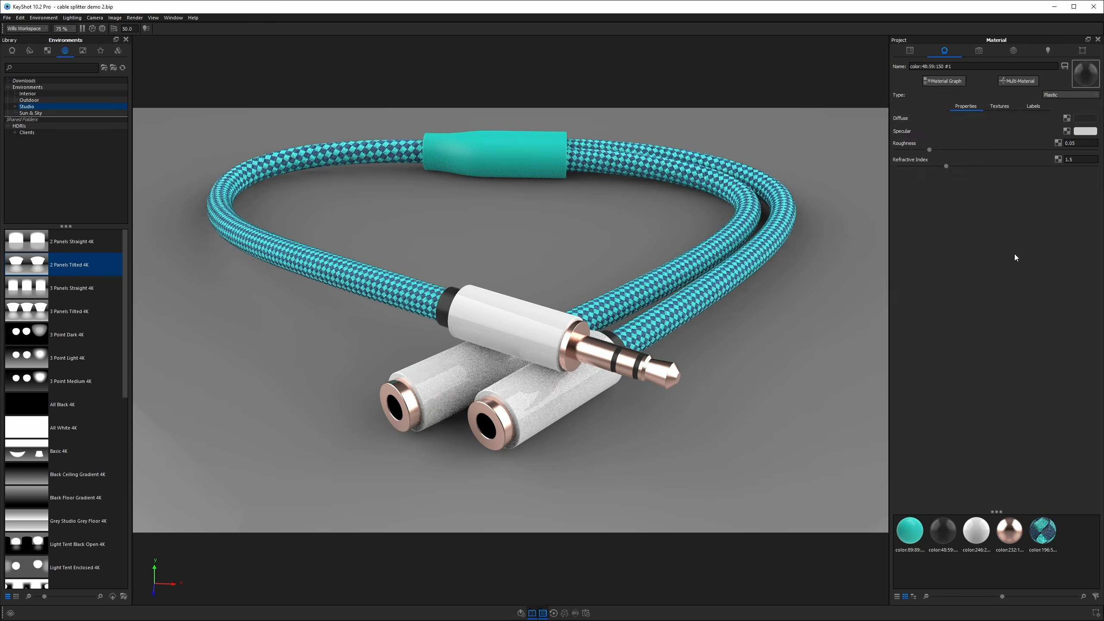
Set the ring material's Roughness to 0.1.
left_click(1085, 143)
type("1")
key("Return")
Select the white housing material and set its Roughness to 0.05.
middle_click_drag(507, 393, 501, 406)
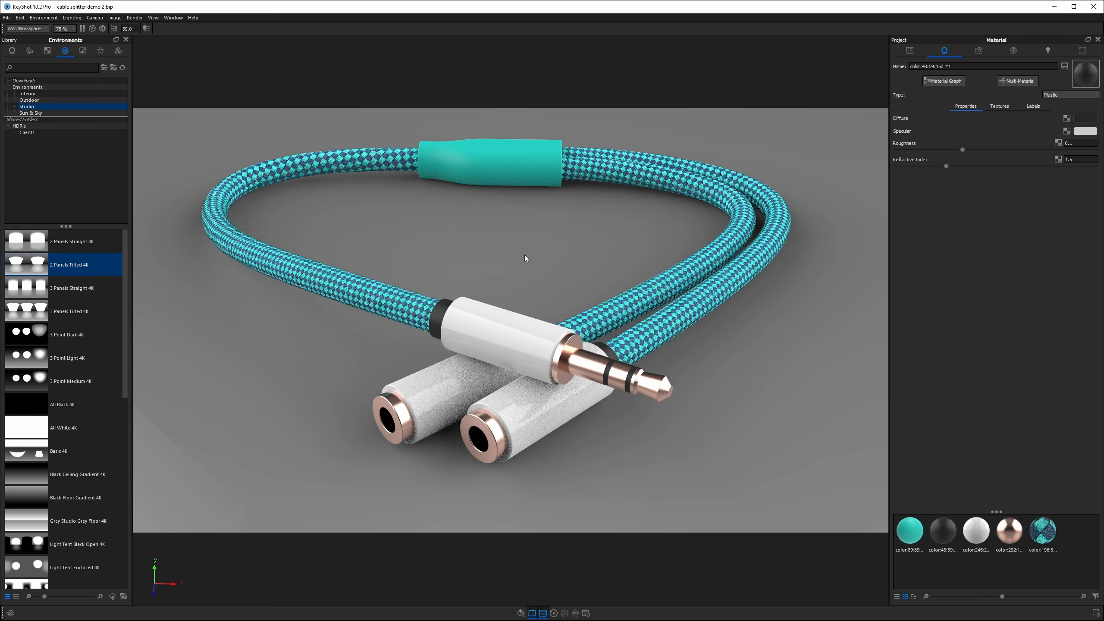
left_click_drag(526, 274, 537, 261)
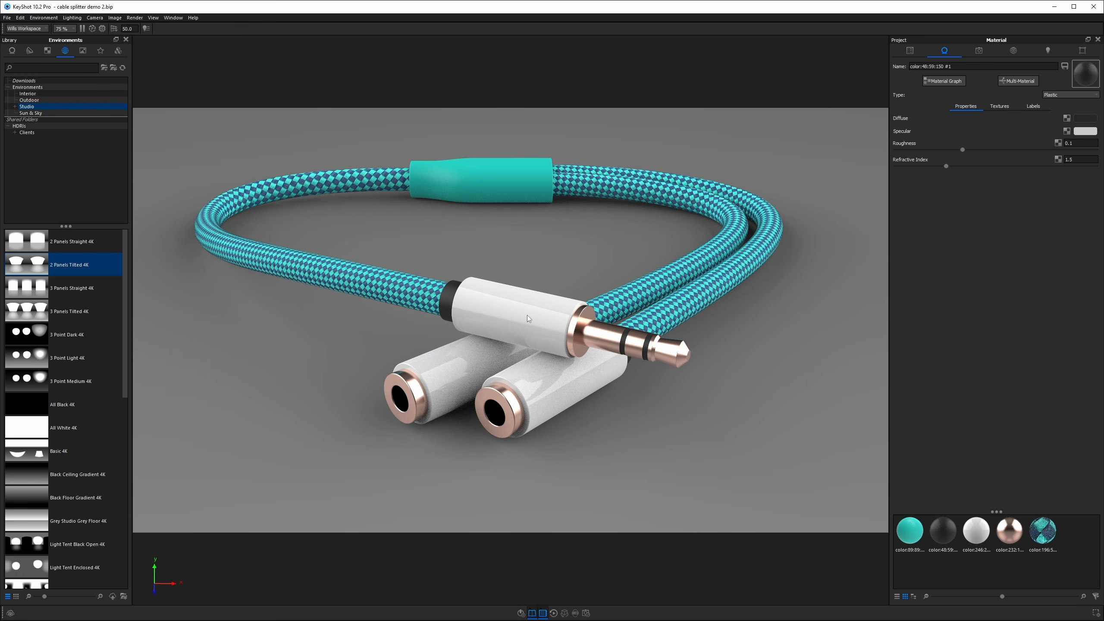
double_click(529, 320)
left_click(1084, 144)
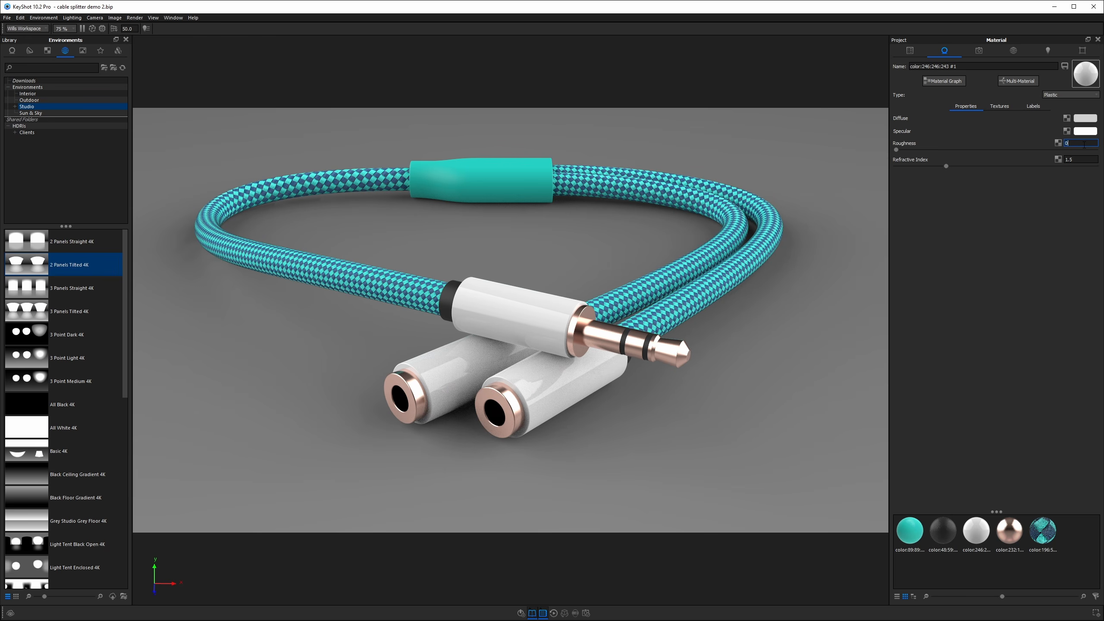
type(".05")
key("Return")
Set the housing material's Refractive Index to 1.7 and its Roughness to 0.01.
left_click(1078, 160)
key("ctrl+a")
type("1.7")
key("Return")
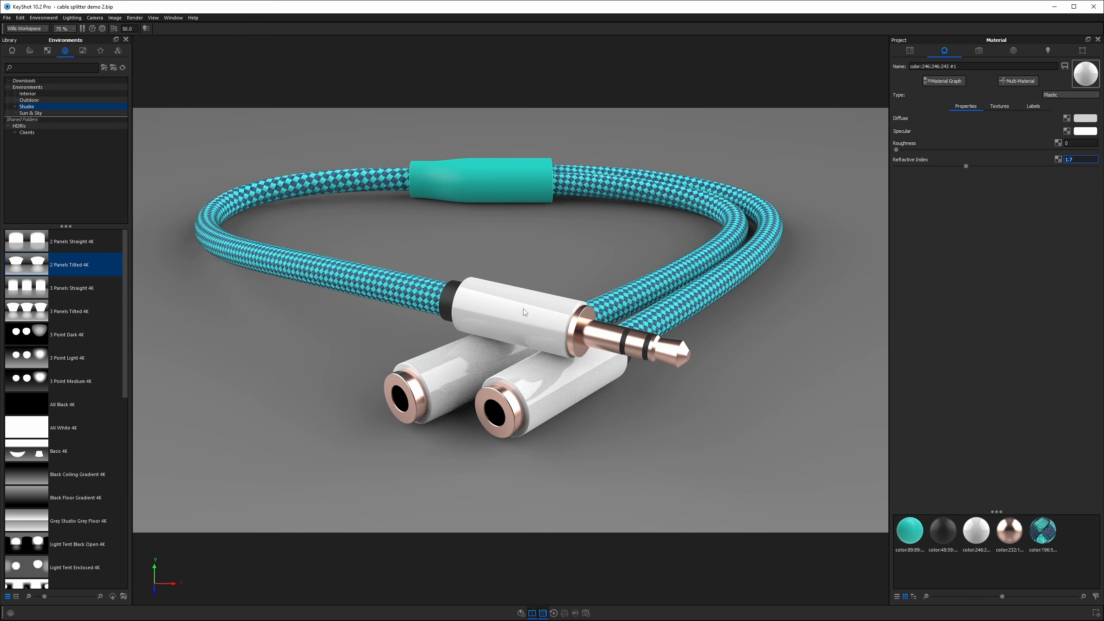
left_click(1072, 142)
type(".01")
key("Return")
Select the copper contact material and set its Roughness to 0.02.
double_click(601, 335)
left_click(1090, 140)
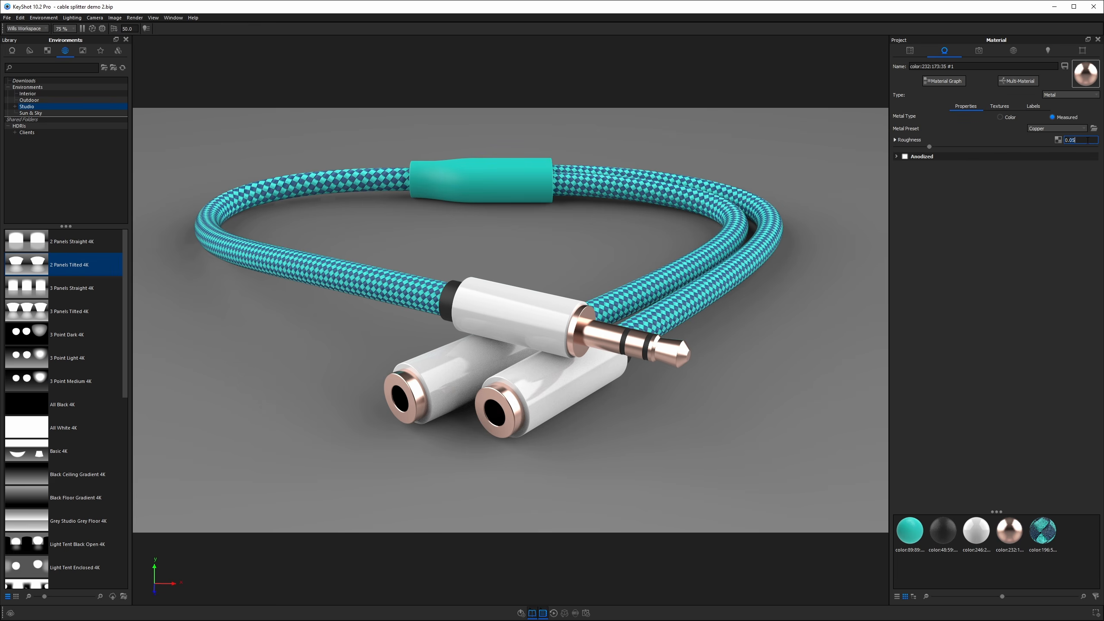
key("Return")
key("BackSpace")
type("2")
key("Return")
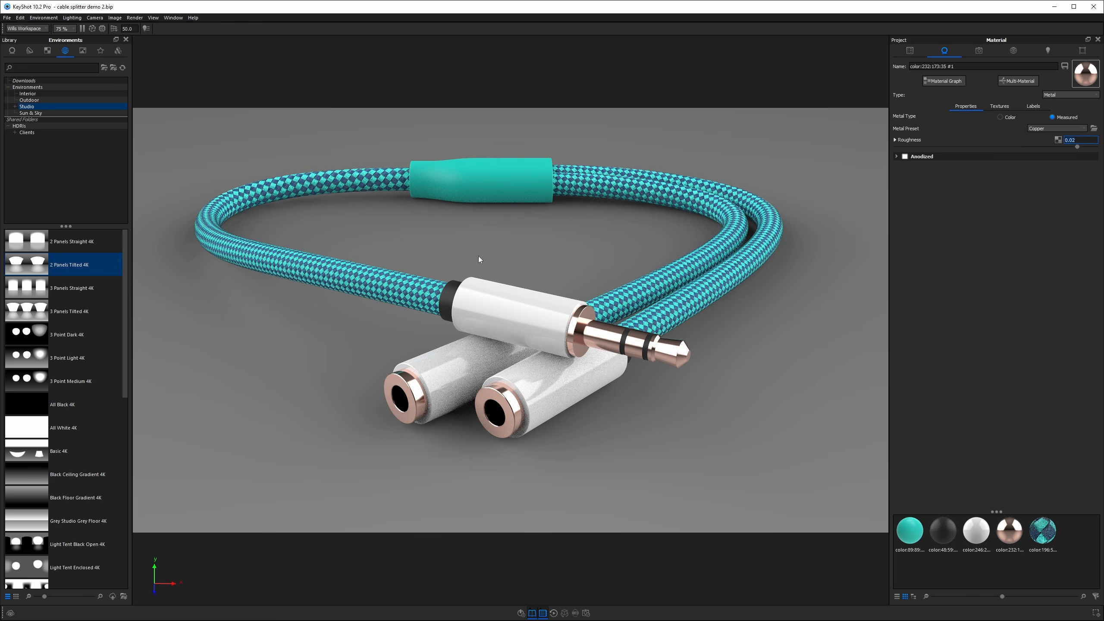
left_click_drag(505, 239, 515, 246)
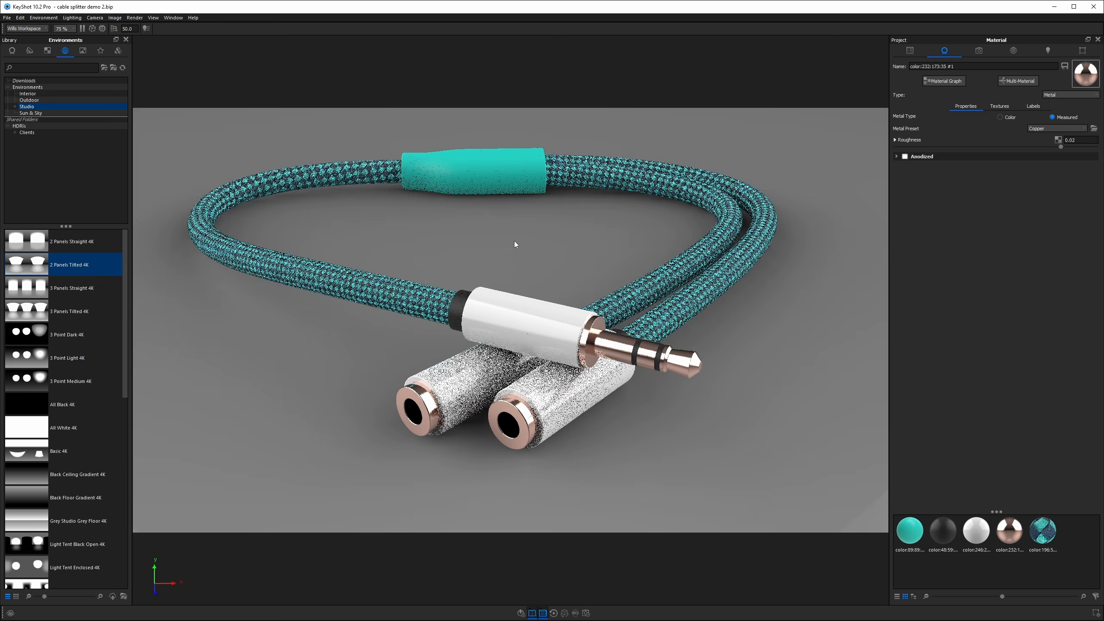
Select the braided cable material and set both Warp and Weft Refractive Index to 2.
double_click(365, 293)
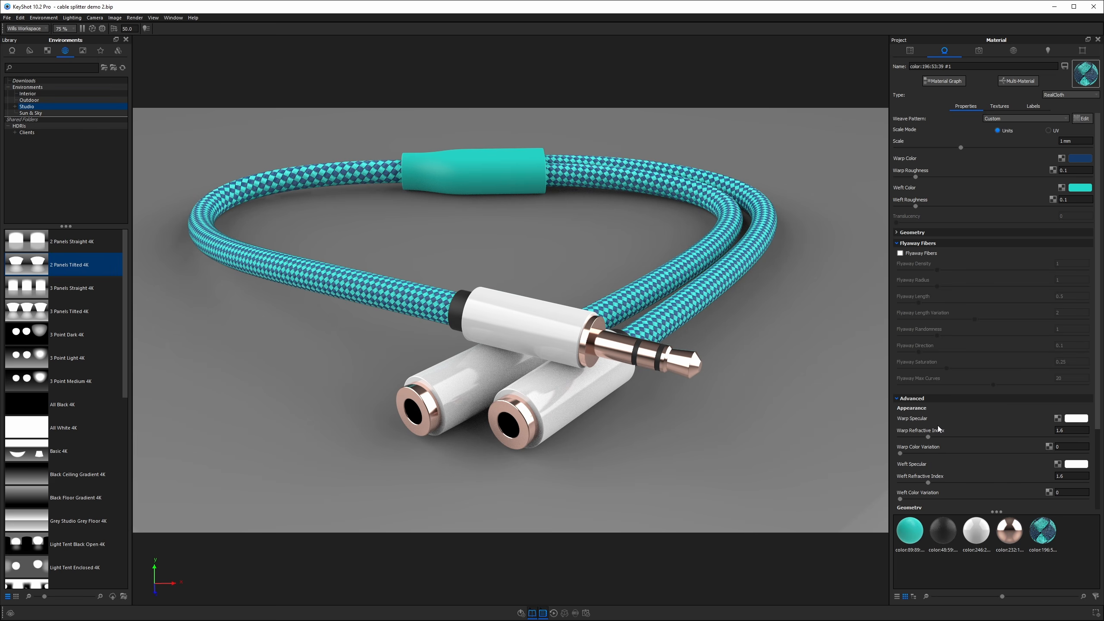
left_click(1065, 430)
key("BackSpace")
key("BackSpace")
key("BackSpace")
type("2")
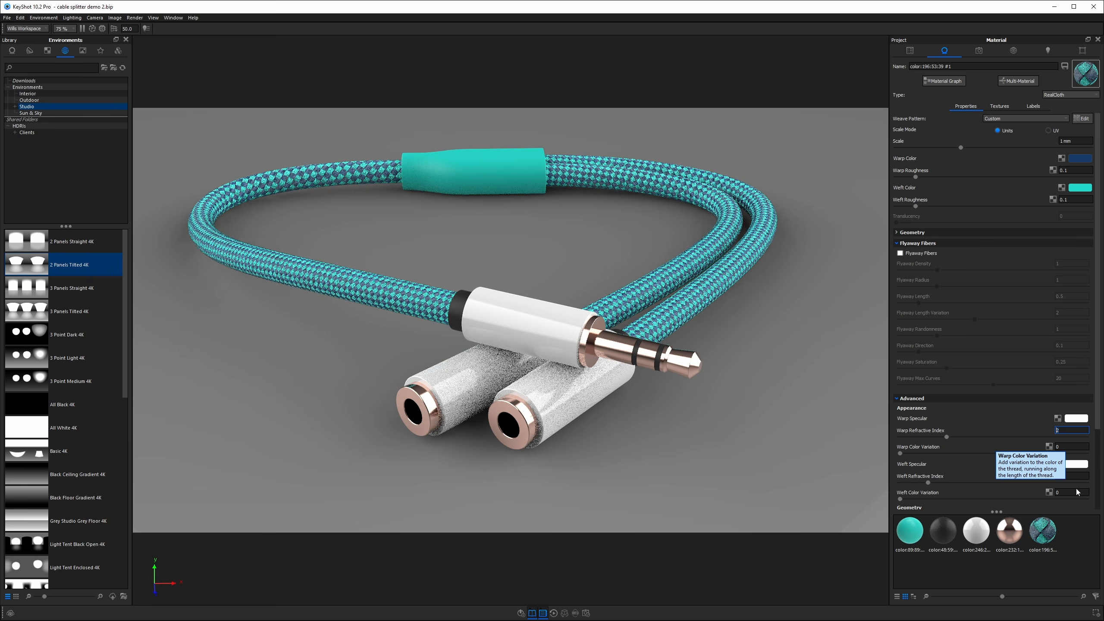
left_click_drag(1067, 476, 1027, 482)
type("2")
key("Return")
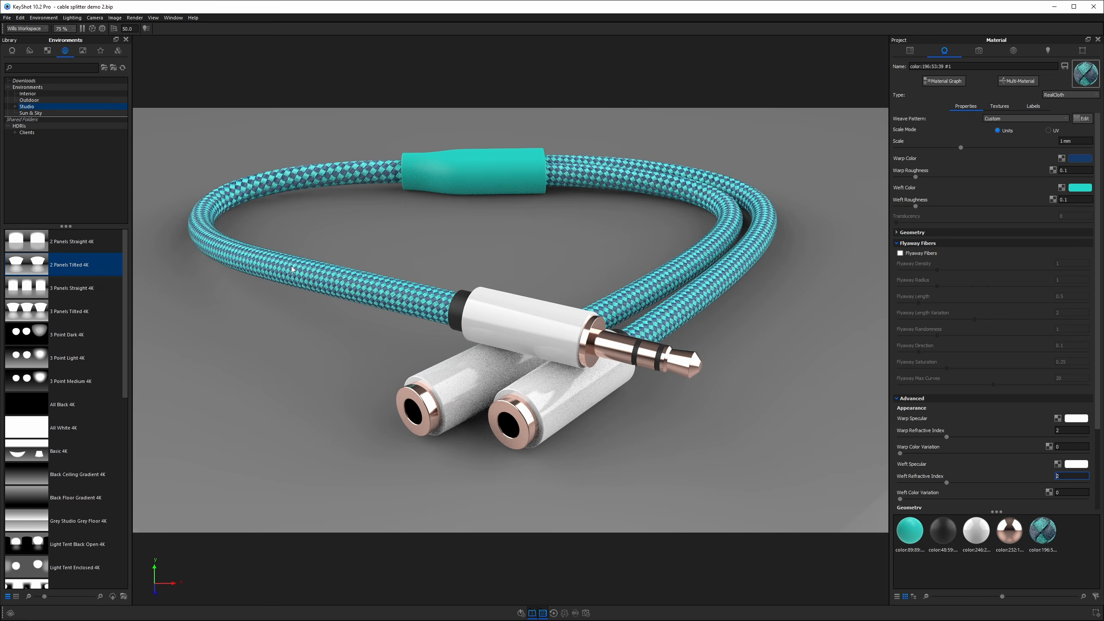
Darken the cable's weft color to value 64%.
left_click(415, 304)
left_click(1081, 188)
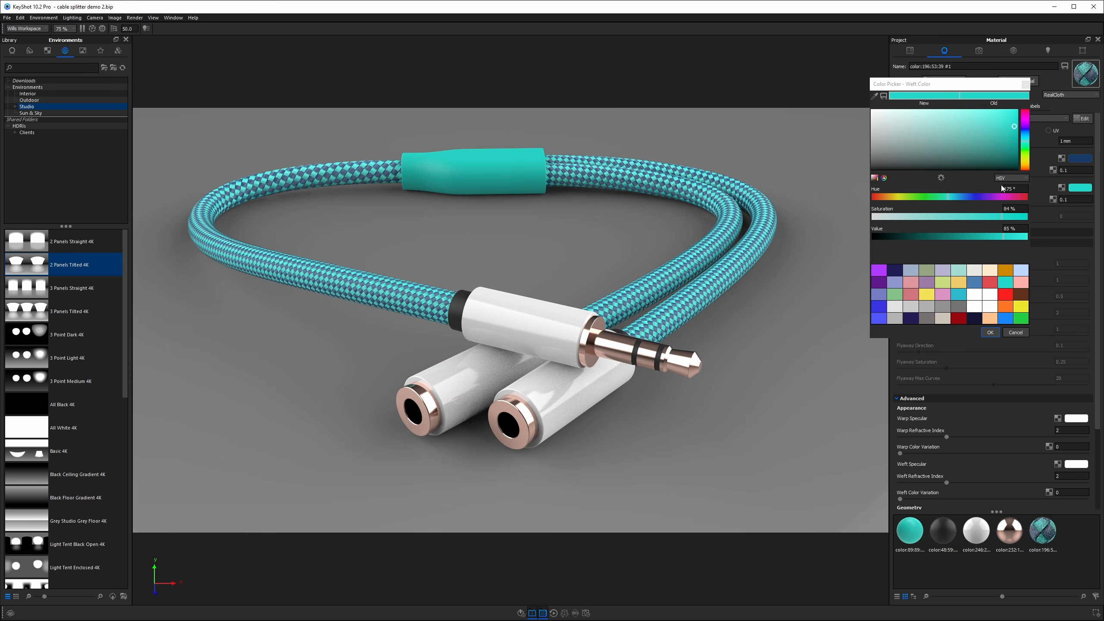
left_click_drag(1003, 237, 986, 241)
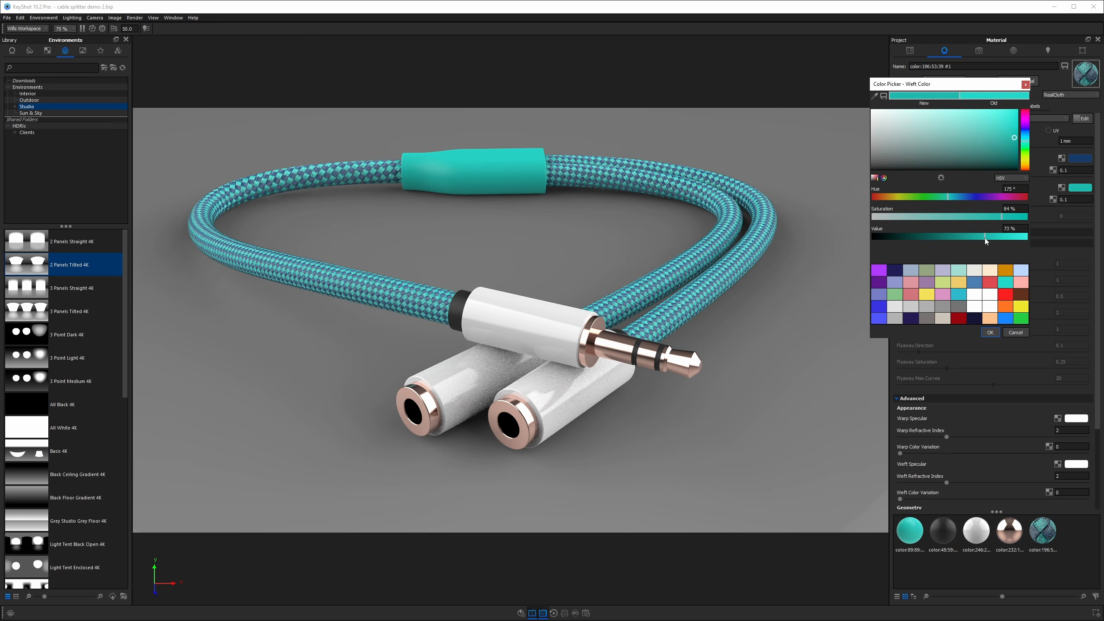
left_click_drag(980, 236, 973, 235)
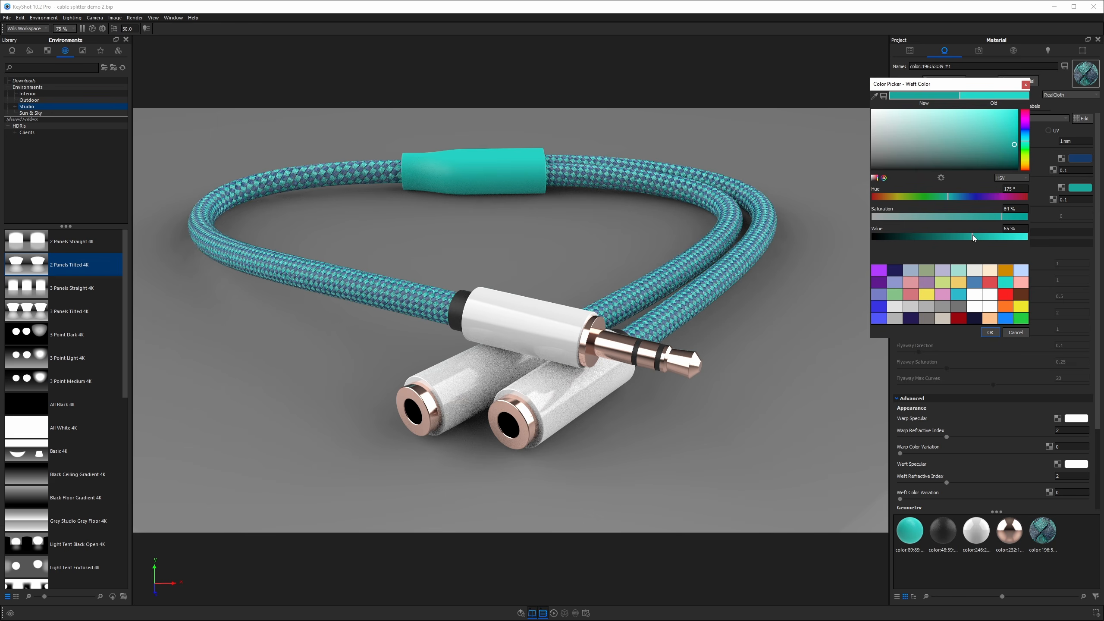
mouse_move(972, 235)
left_mouse_down()
mouse_move(983, 236)
mouse_move(971, 236)
left_mouse_up()
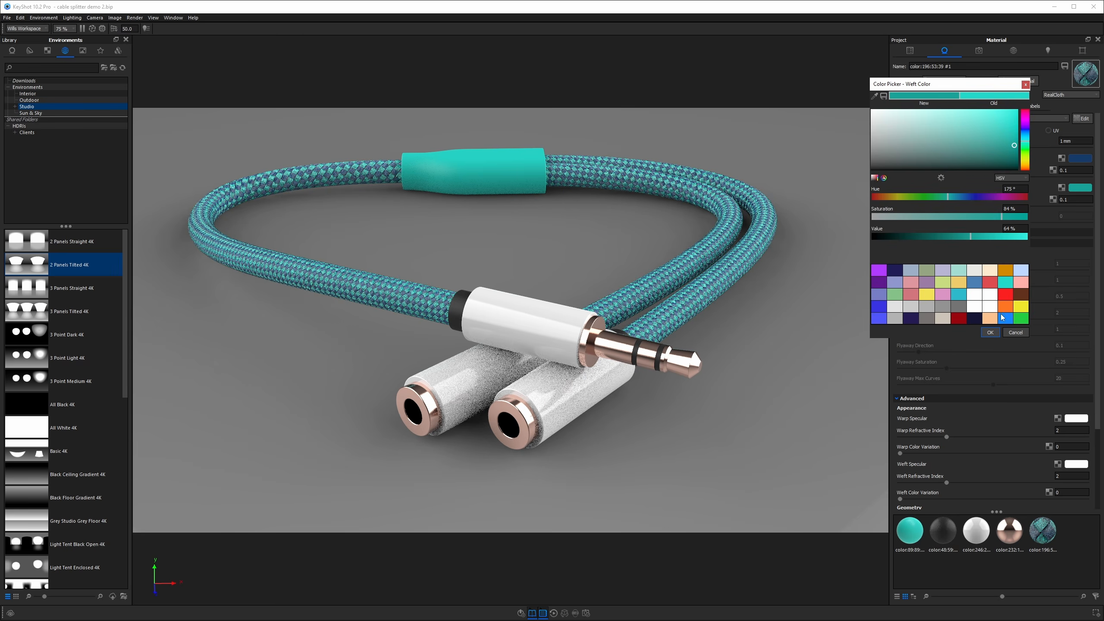
left_click(990, 332)
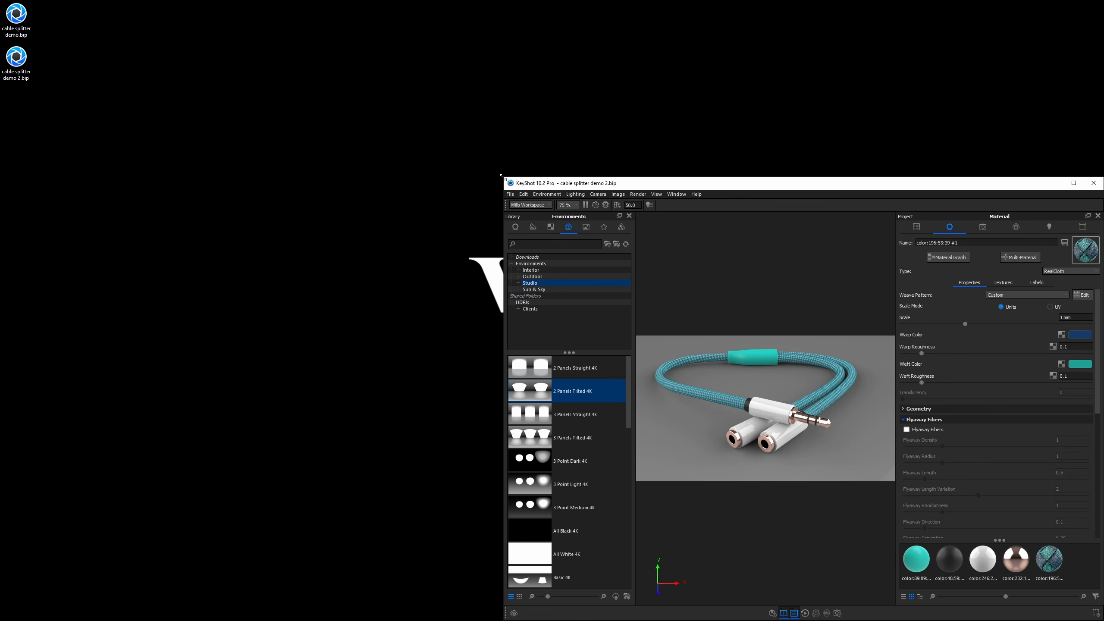
Resize the program window to the 1440p size preset.
left_click_drag(504, 177, 579, 240)
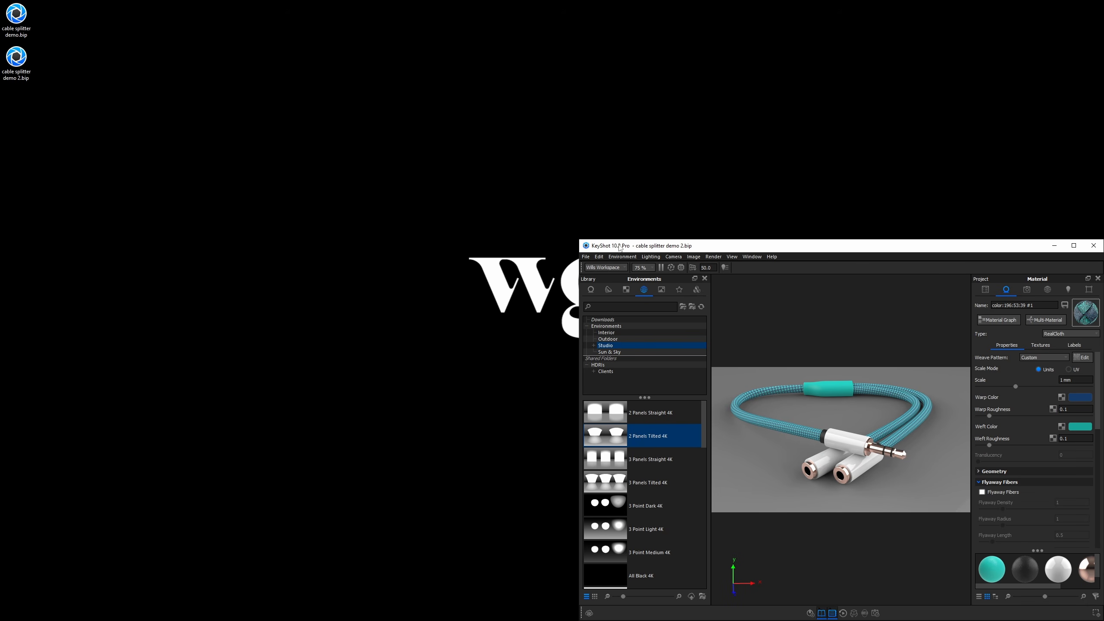
right_click(591, 245)
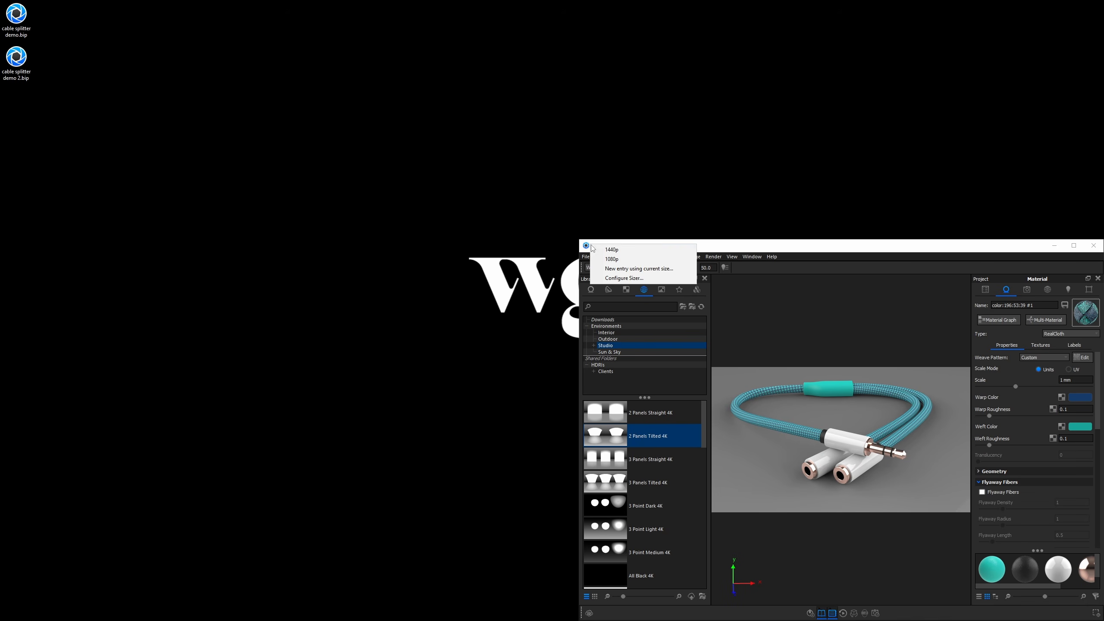
left_click(599, 248)
left_click_drag(589, 297, 598, 303)
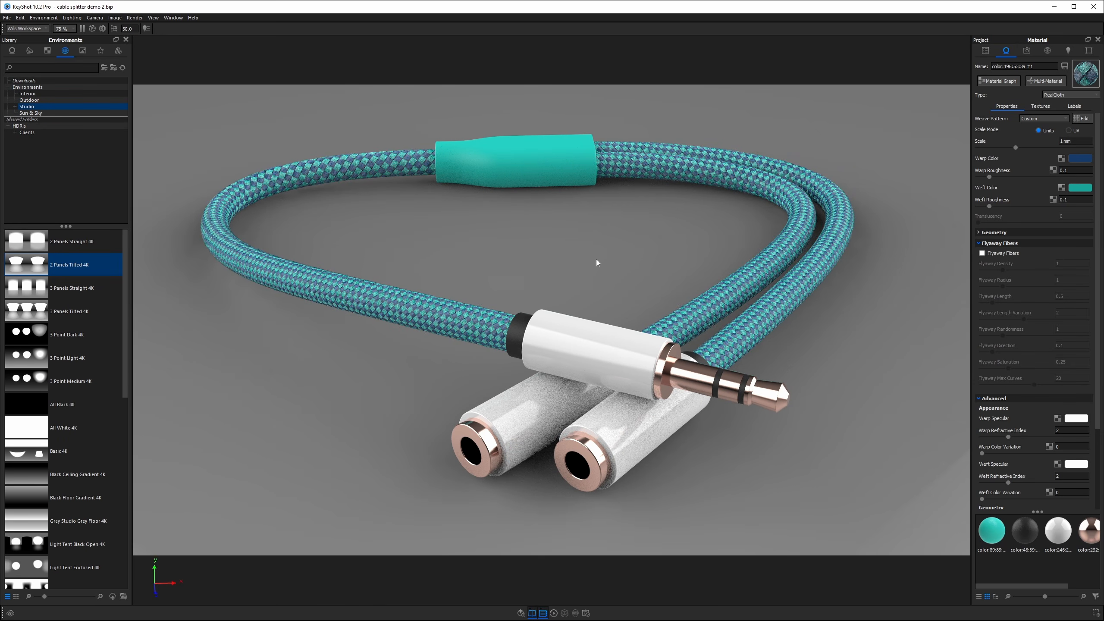
Open the camera settings and collapse the library to enlarge the viewport.
left_click(129, 28)
left_click(1026, 50)
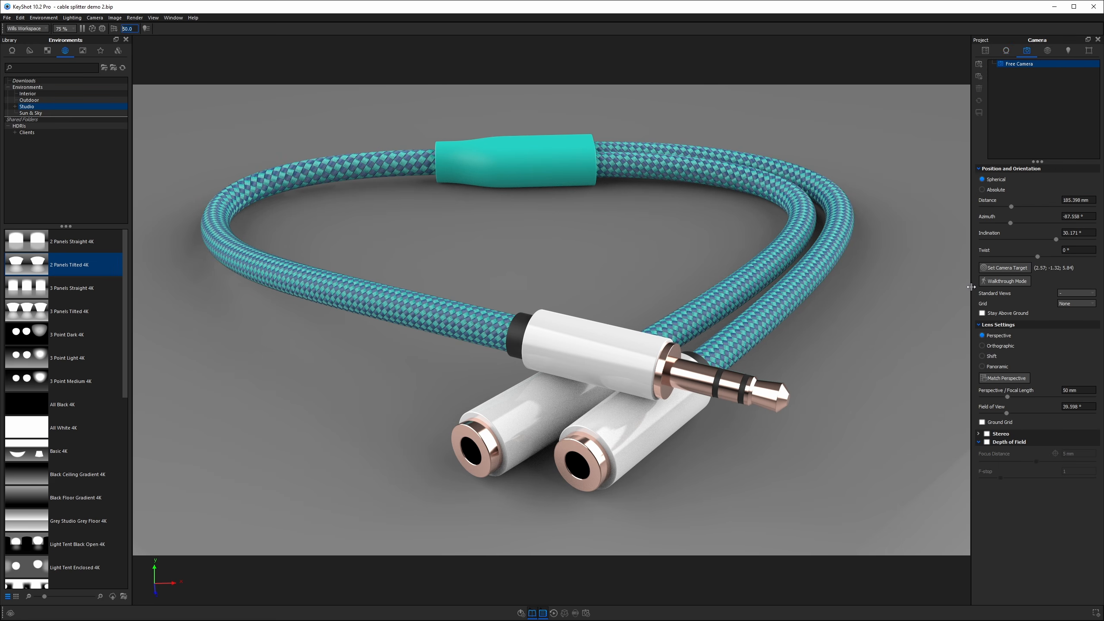
left_click_drag(971, 289, 956, 289)
left_click(125, 39)
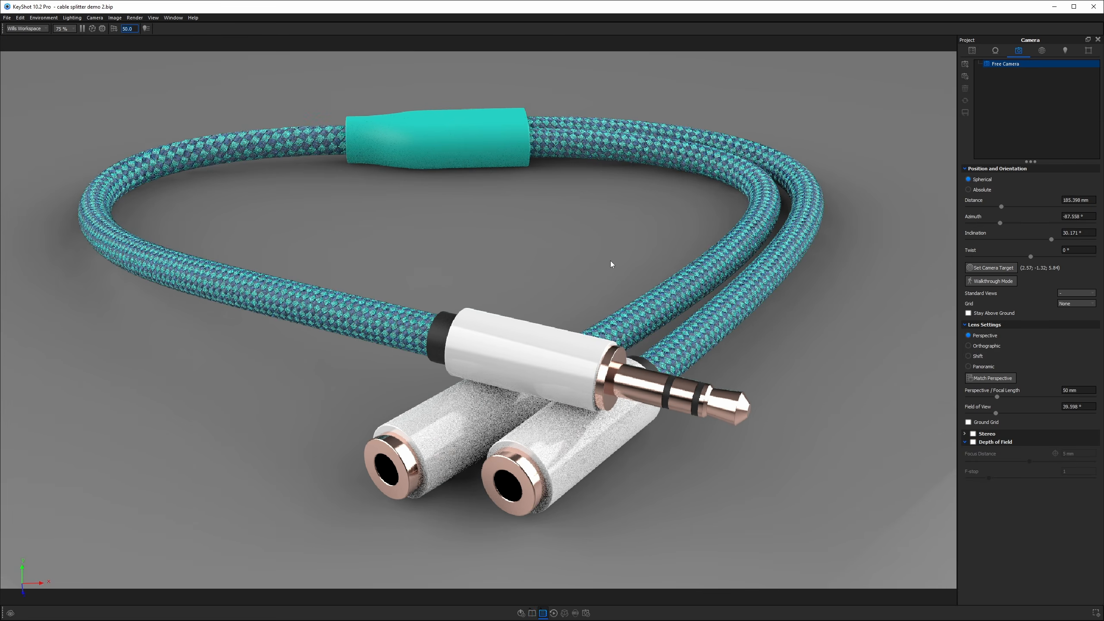
left_click_drag(956, 254, 952, 256)
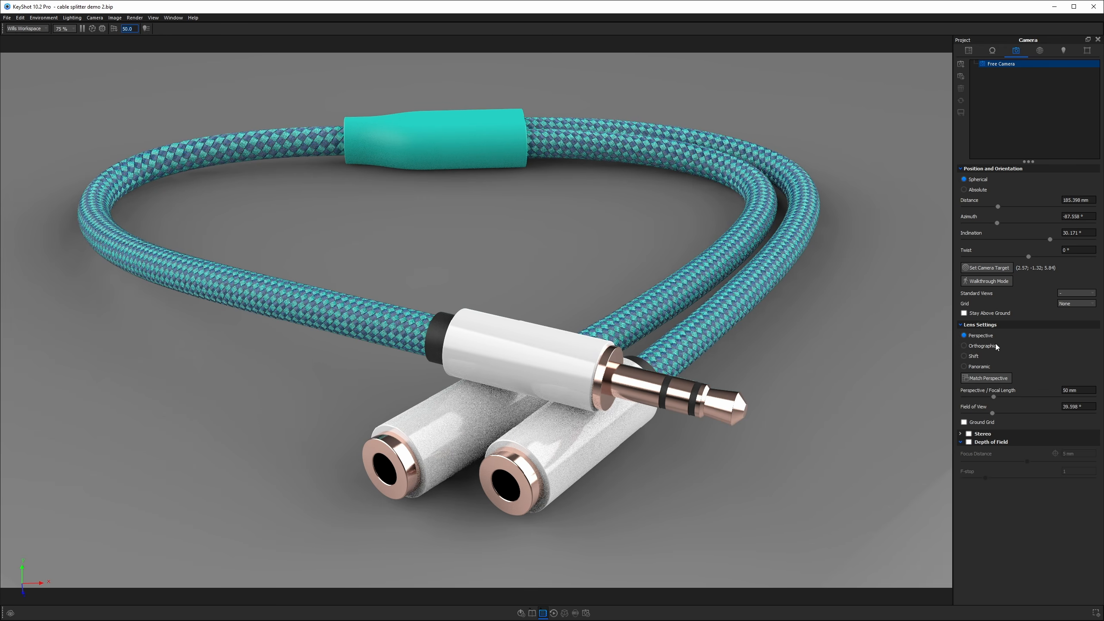
Enable Depth of Field and pick the focal point on the plug housing.
left_click(969, 442)
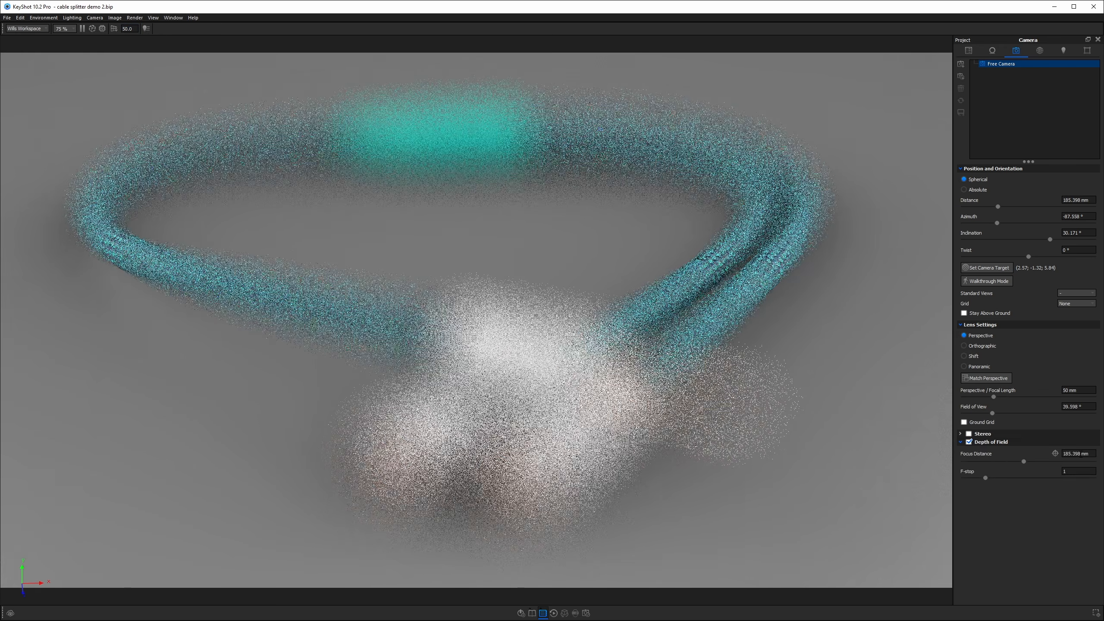
left_click(1054, 453)
left_click(558, 362)
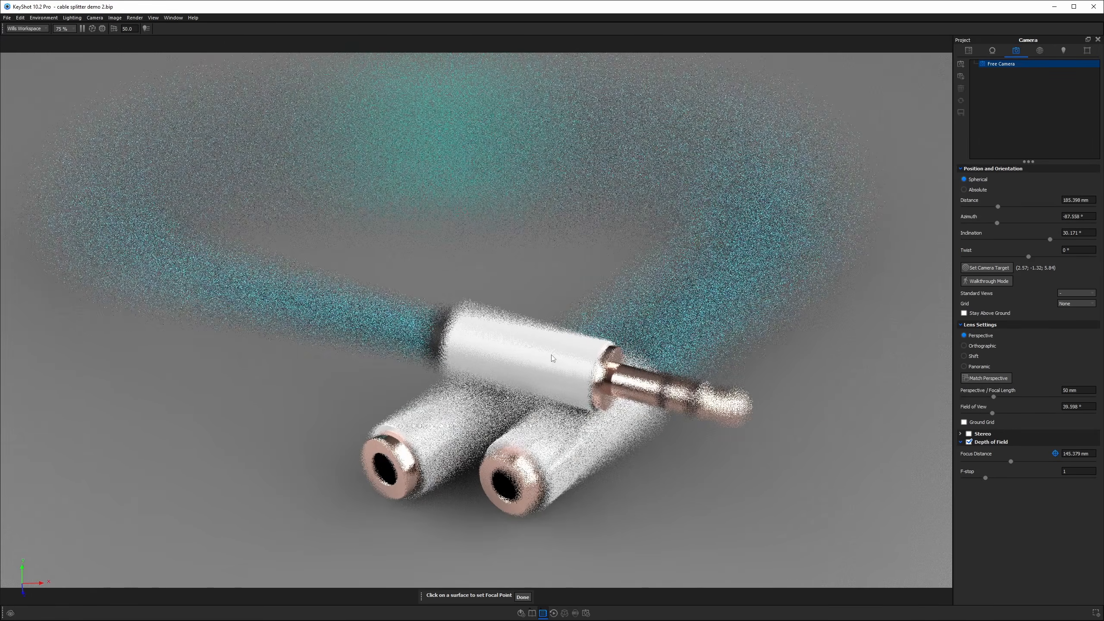
left_click(505, 340)
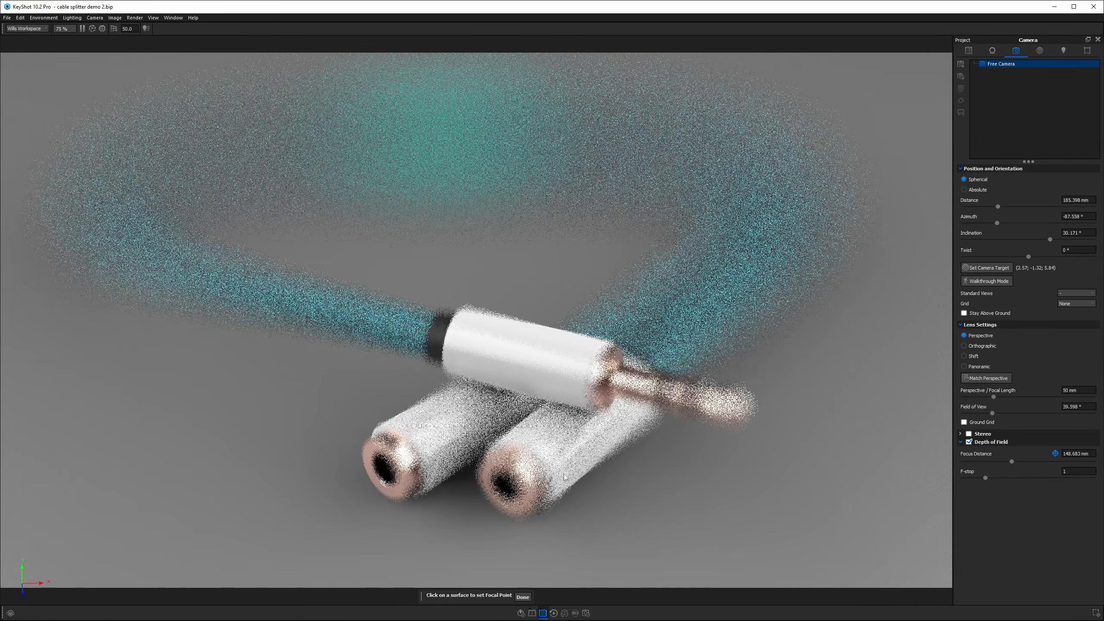
left_click(522, 597)
Set the depth of field F-stop to 120 and save the current view as a new camera.
left_click(1090, 471)
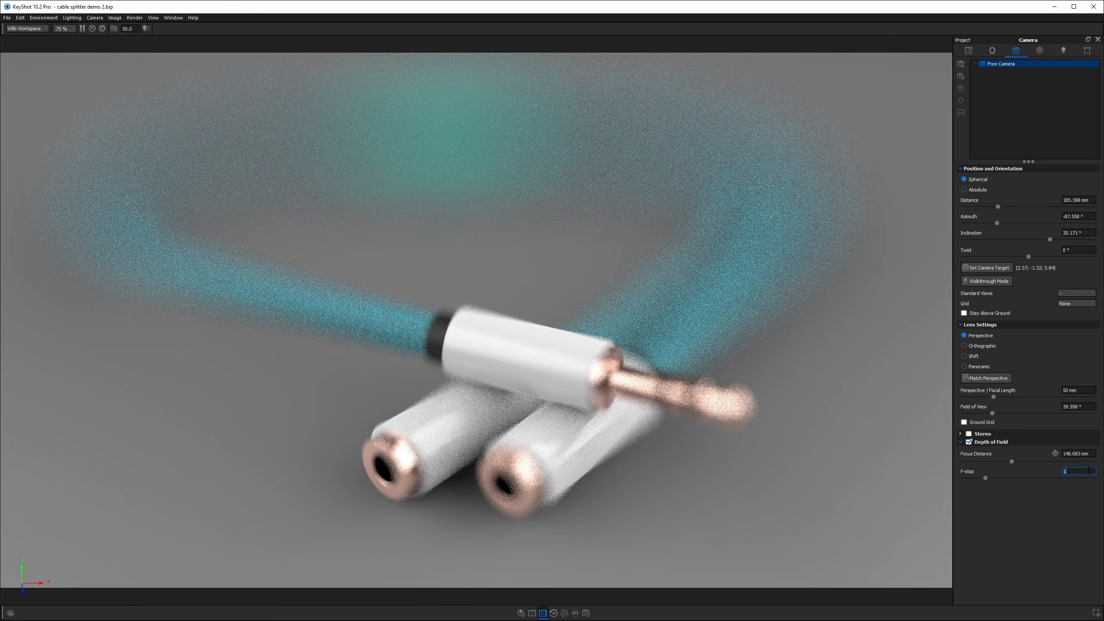
key("Return")
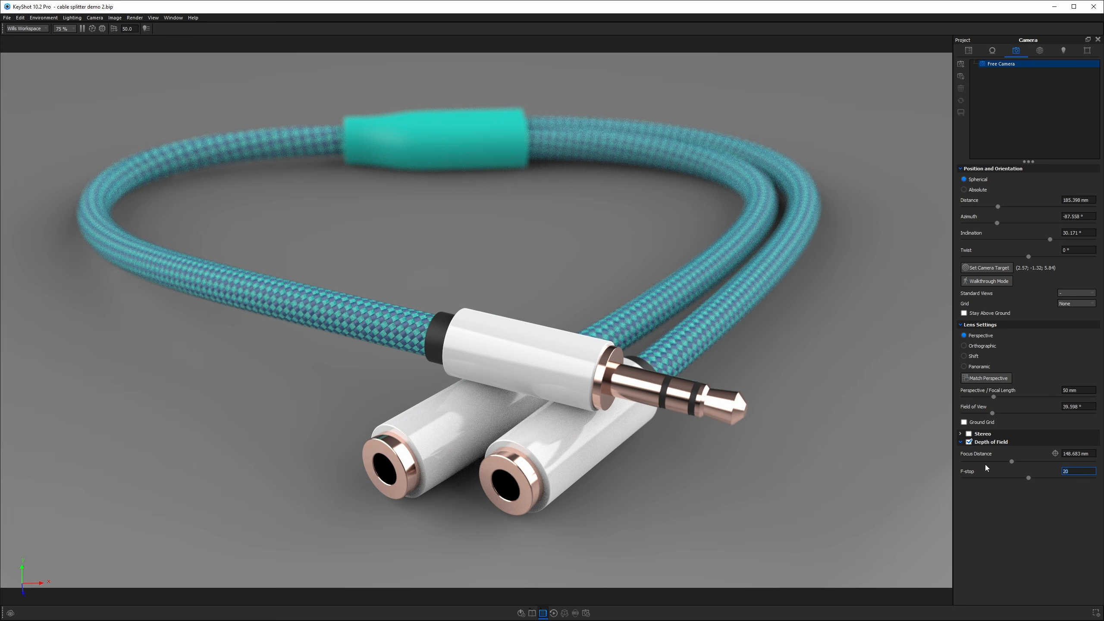
key("Return")
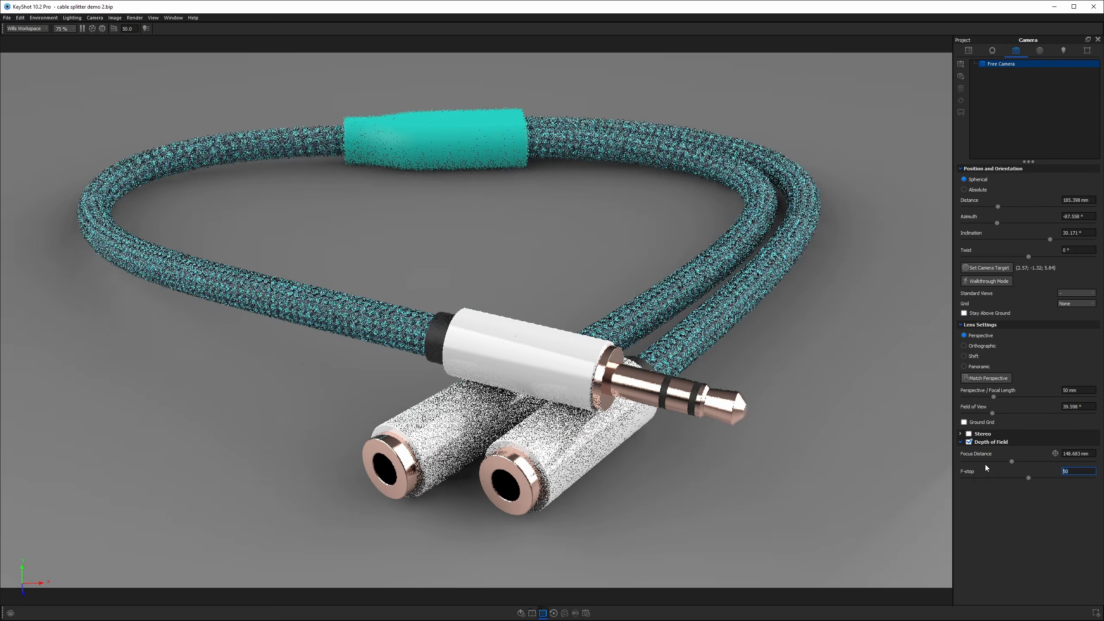
type("80")
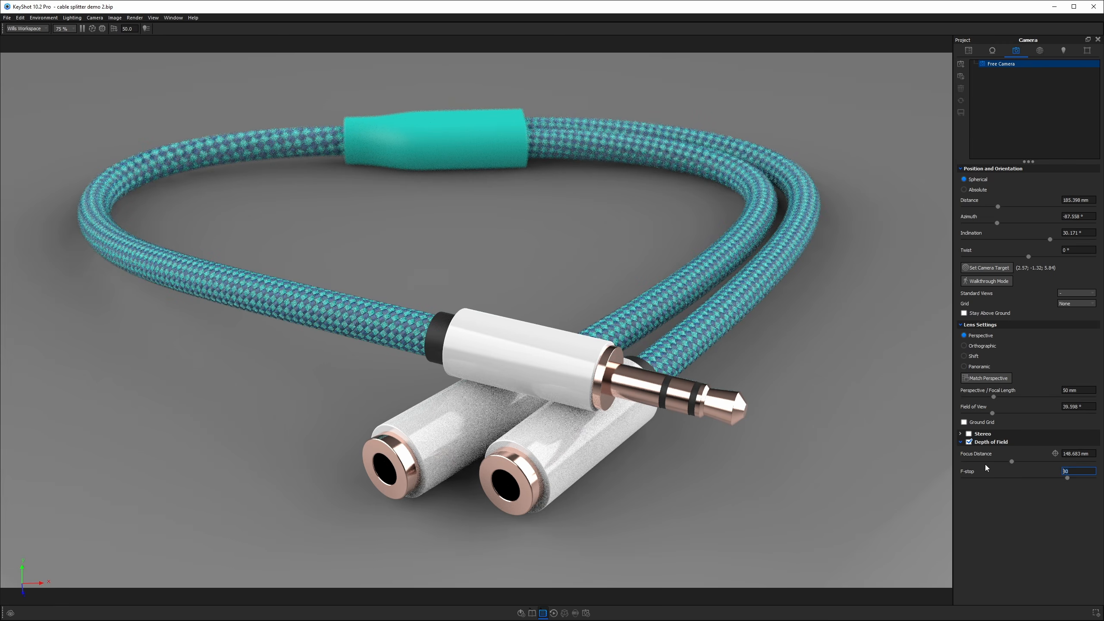
key("Return")
type("100")
key("Return")
type("120")
key("Return")
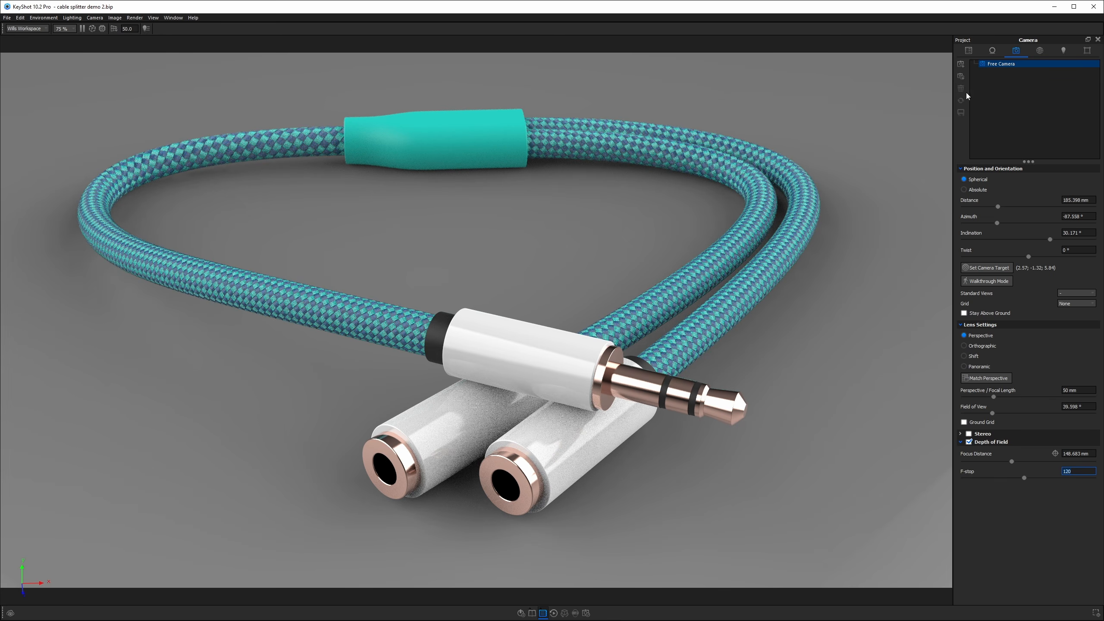
left_click(960, 63)
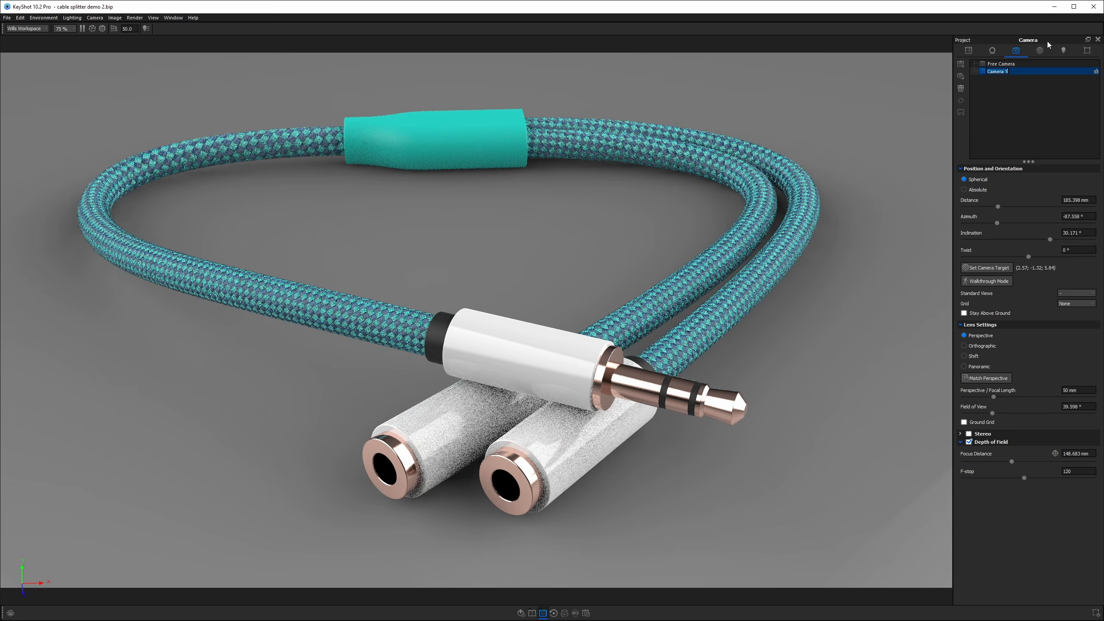
Apply the Product lighting preset.
left_click(1063, 50)
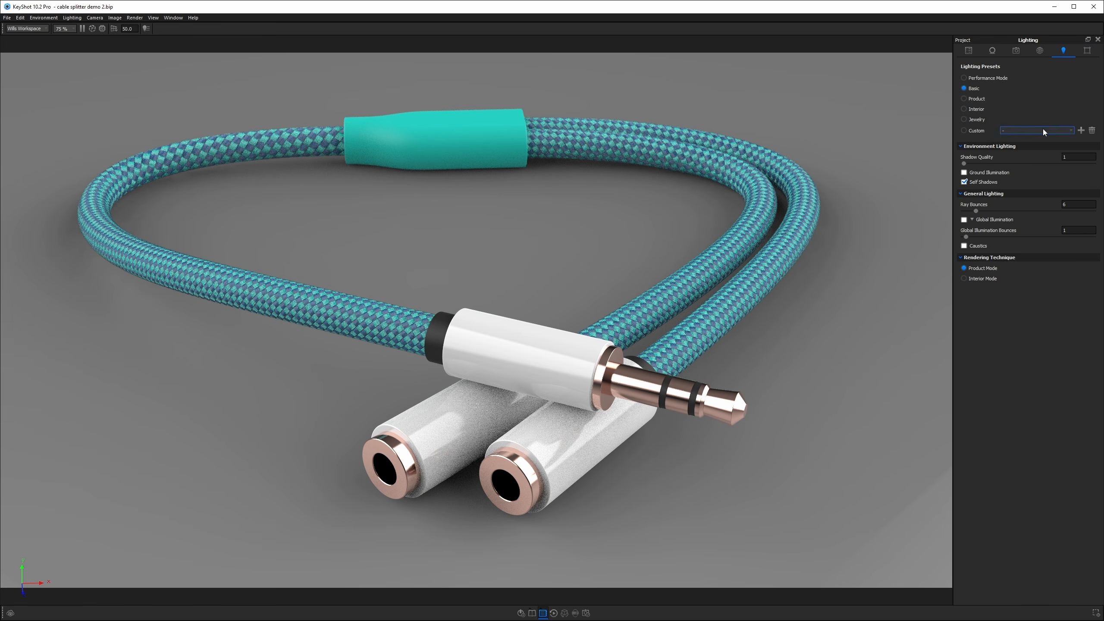
left_click(979, 99)
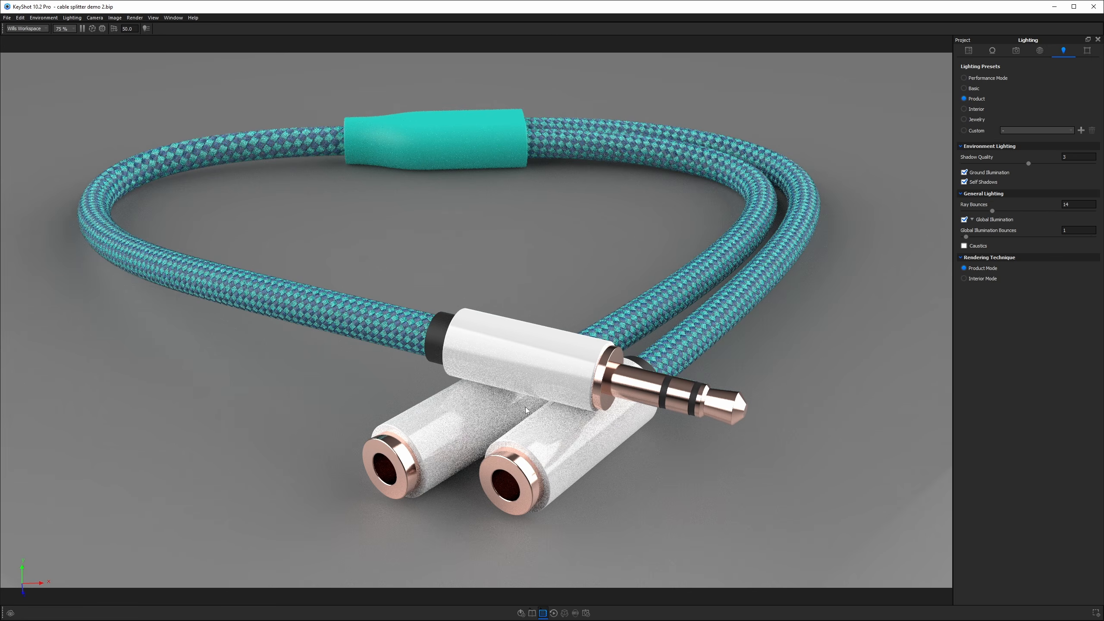
left_click(1040, 51)
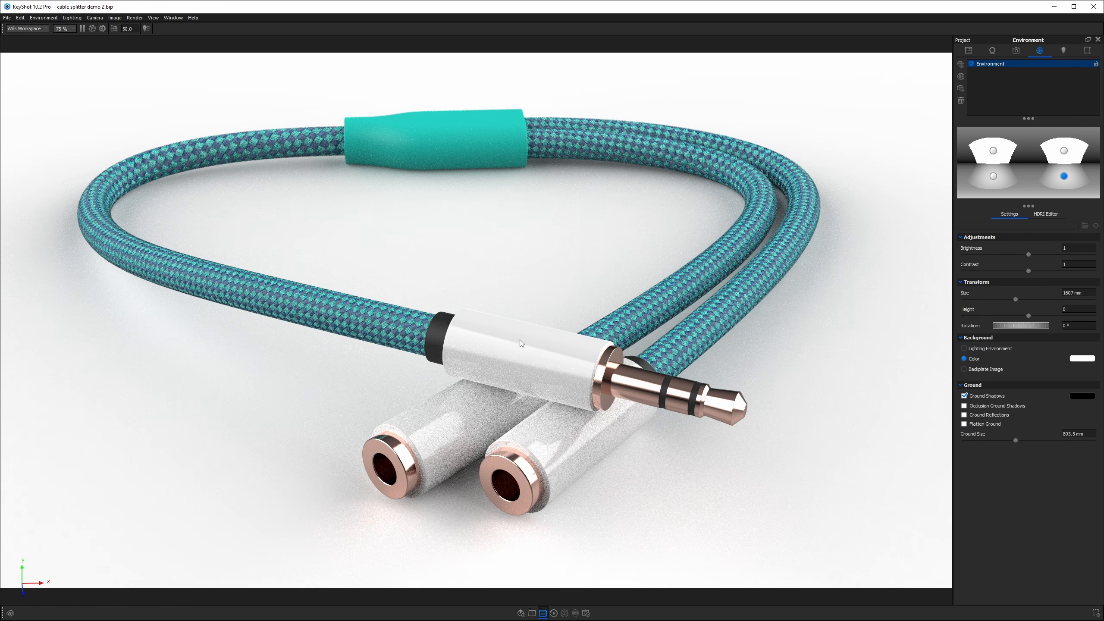
Switch the image style to Photographic with a Linear response curve, enabling Curve and adjusting the contrast.
left_click(1086, 52)
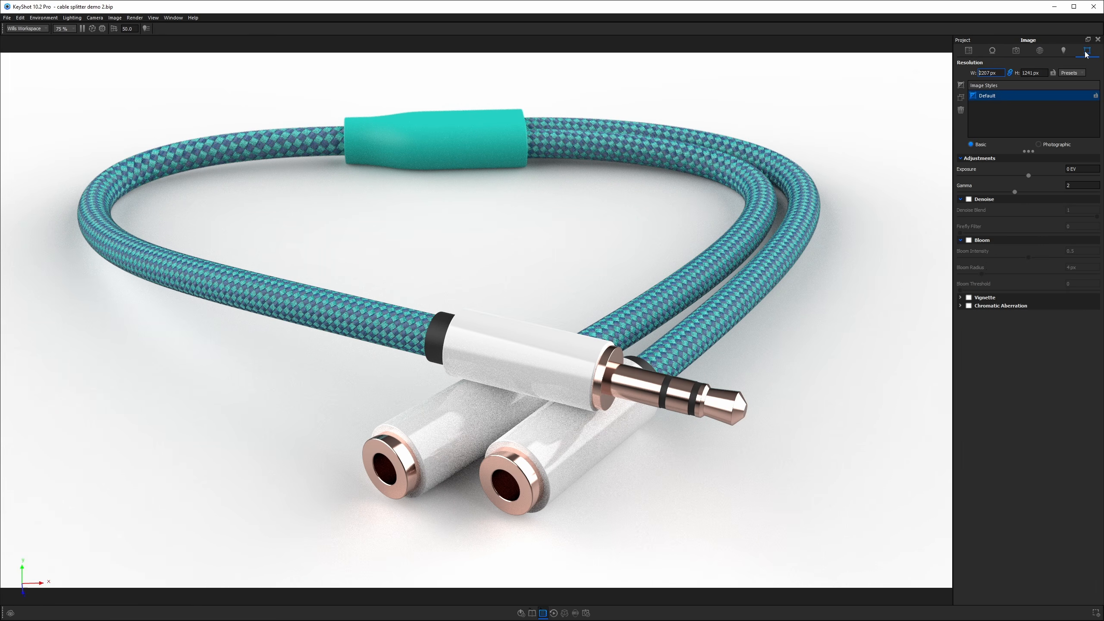
left_click(1039, 145)
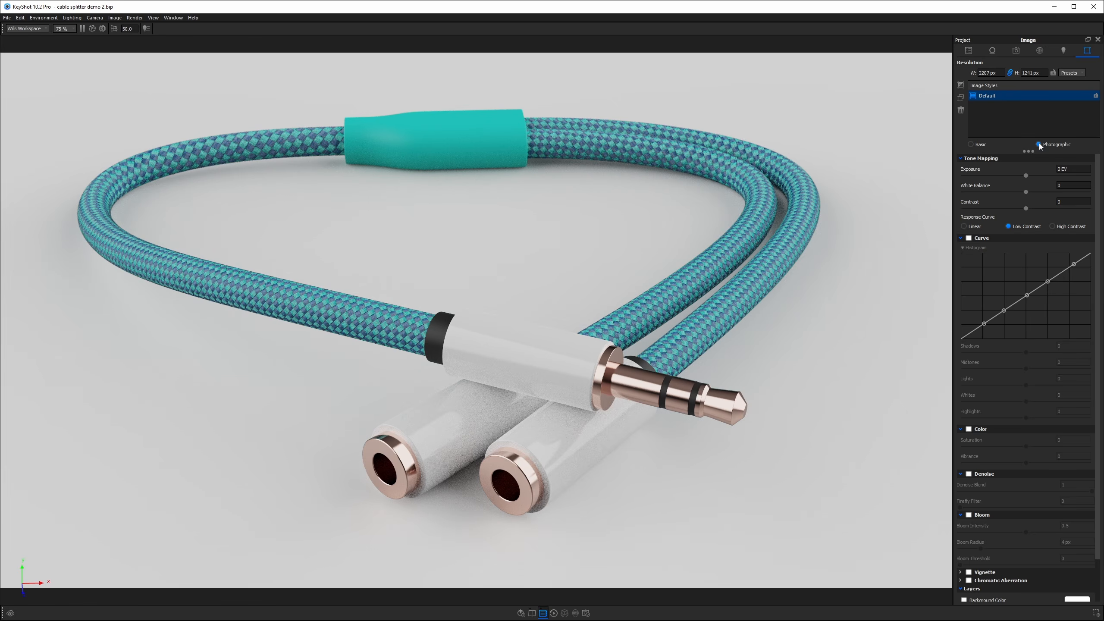
left_click(973, 226)
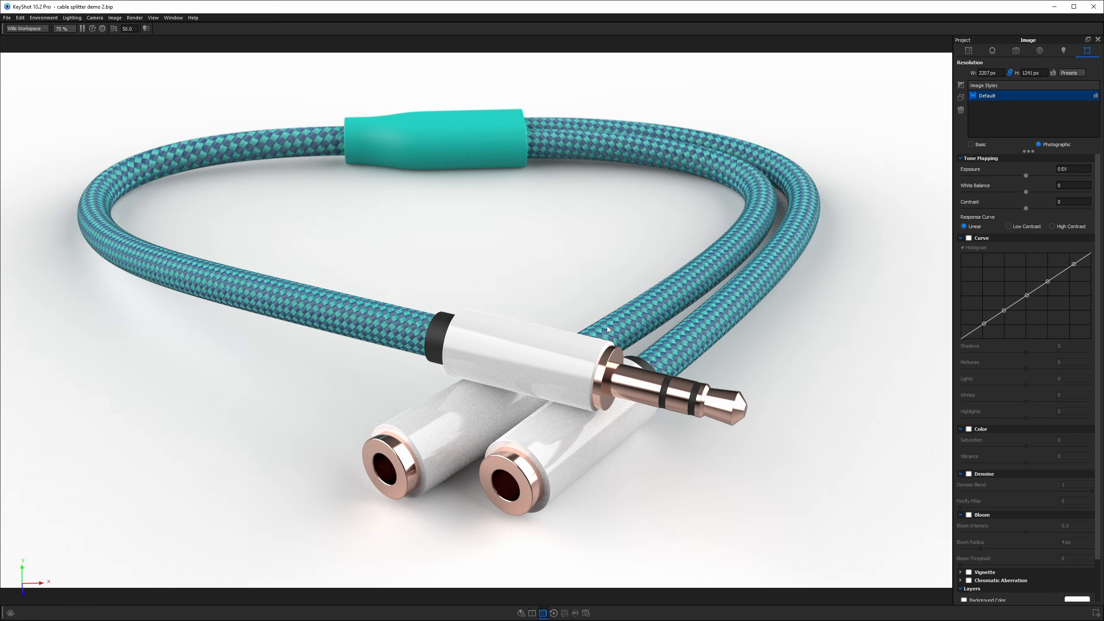
left_click(969, 238)
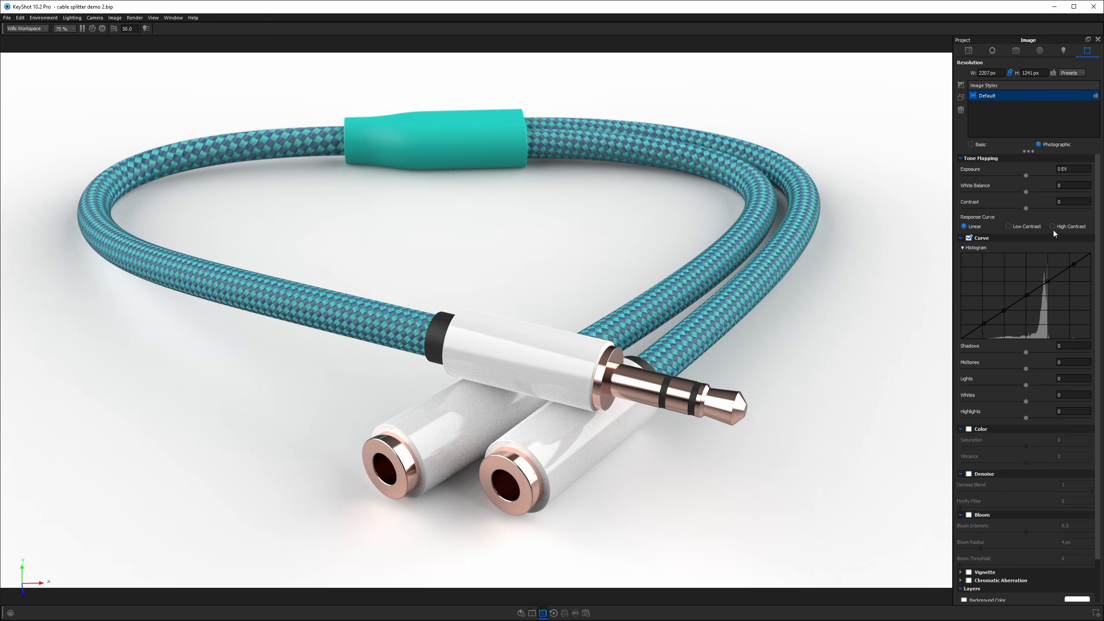
left_click_drag(1026, 210, 1020, 179)
Try enabling Occlusion Ground Shadows in the environment settings and switch it off again.
left_click(1039, 51)
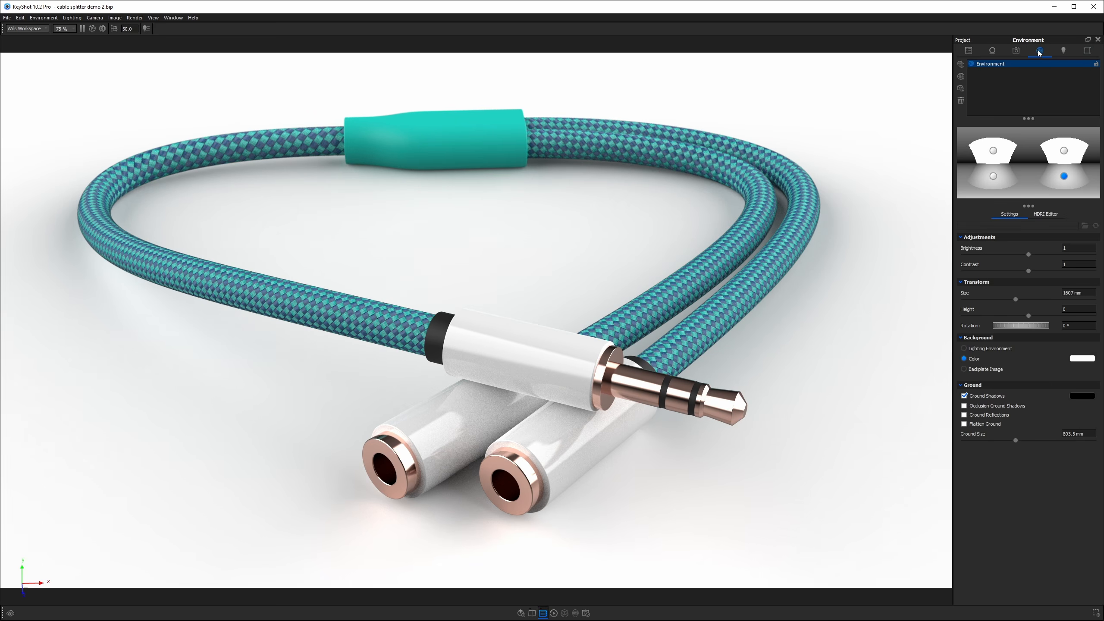
left_click(964, 405)
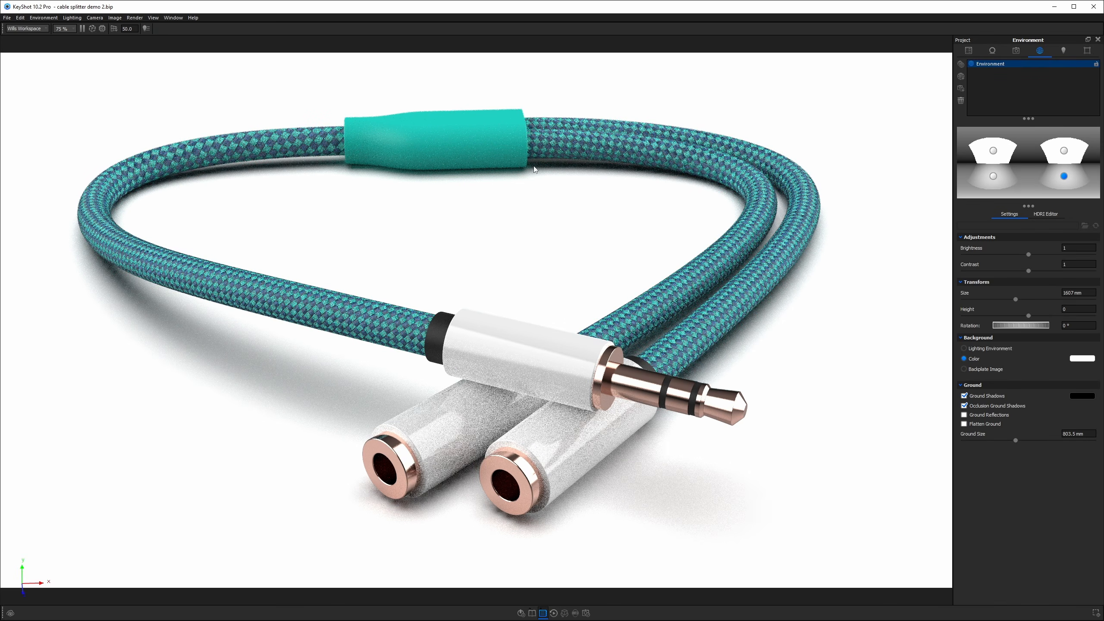
left_click(963, 406)
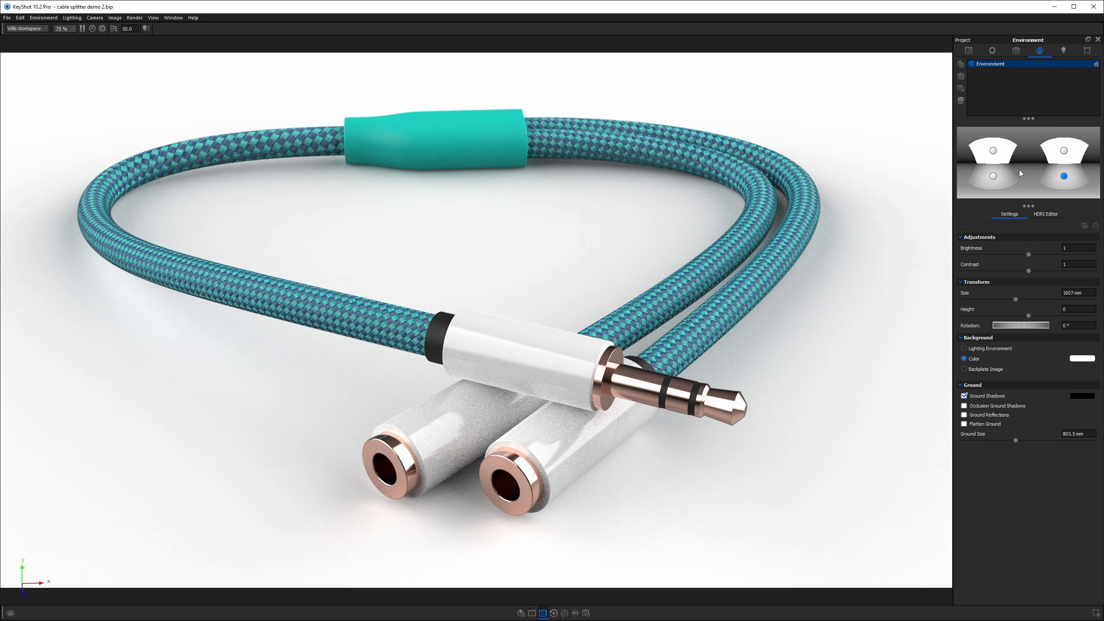
Open the HDRI editor and hide the floor reflection and overhead pins.
left_click(1045, 213)
left_click(994, 255)
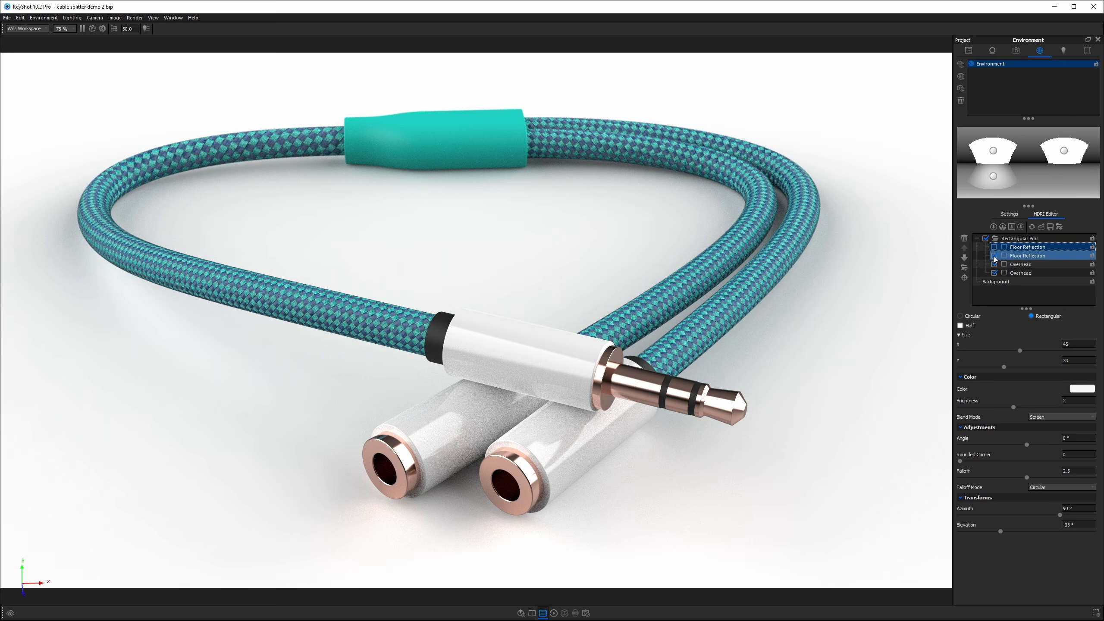
left_click(994, 264)
left_click(994, 273)
left_click(993, 247)
Add a circular pin and position its highlight on the cable's top junction sleeve.
left_click_drag(1036, 169, 1026, 127)
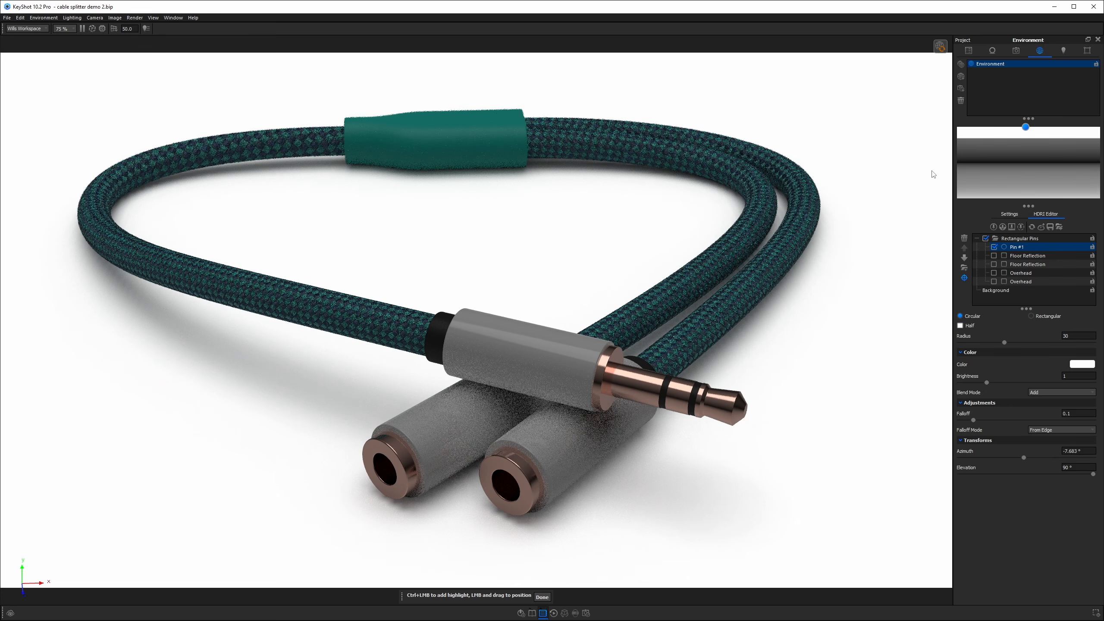
left_click(457, 120)
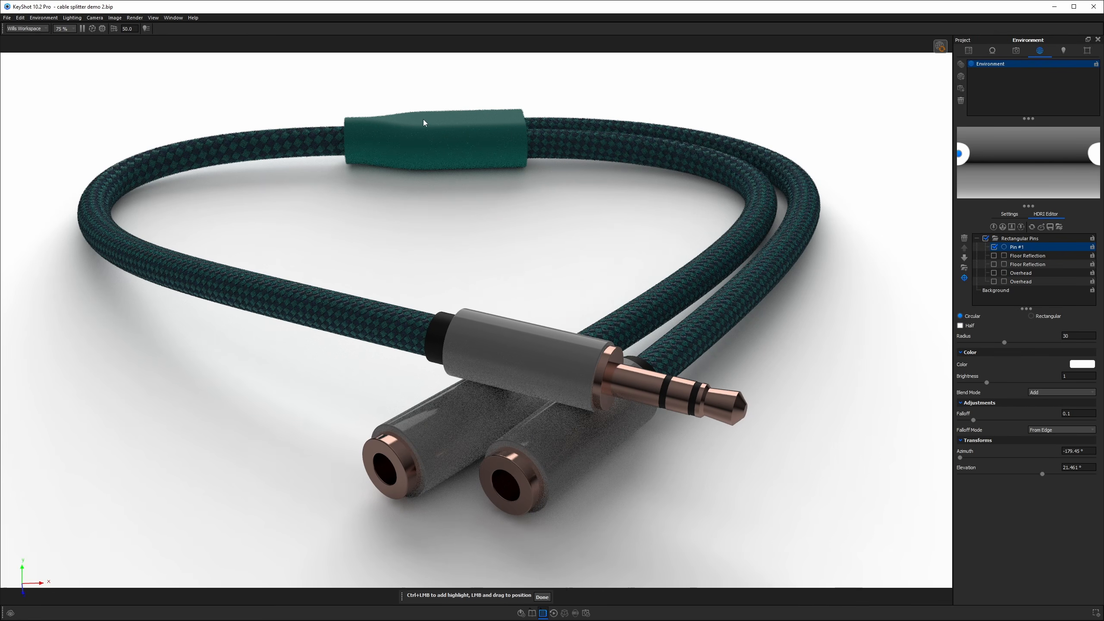
left_click_drag(424, 121, 493, 120)
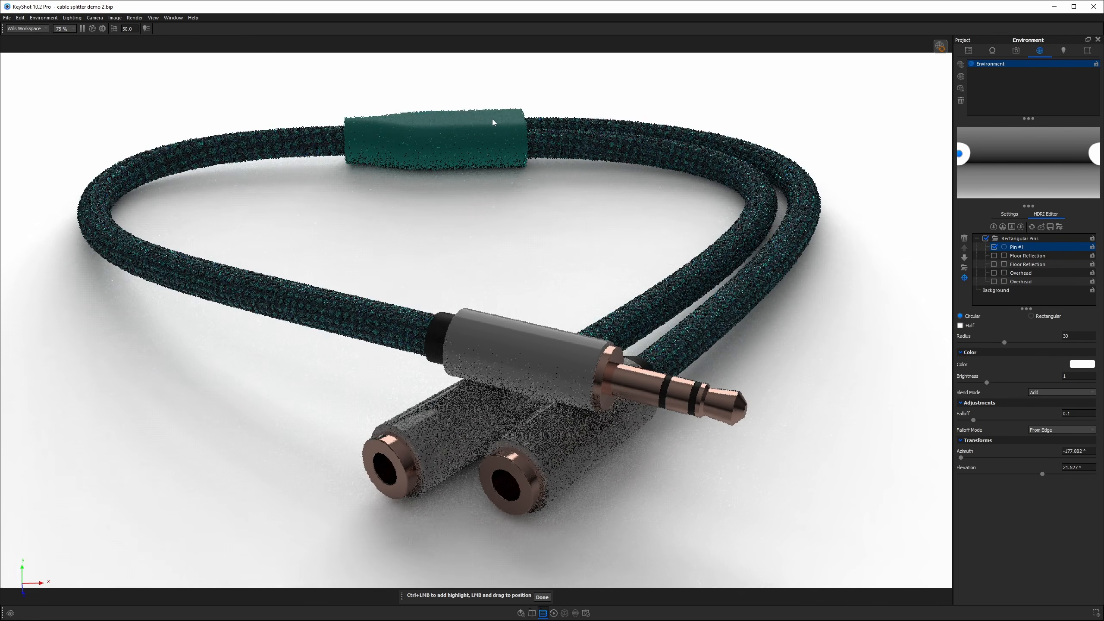
left_click(542, 597)
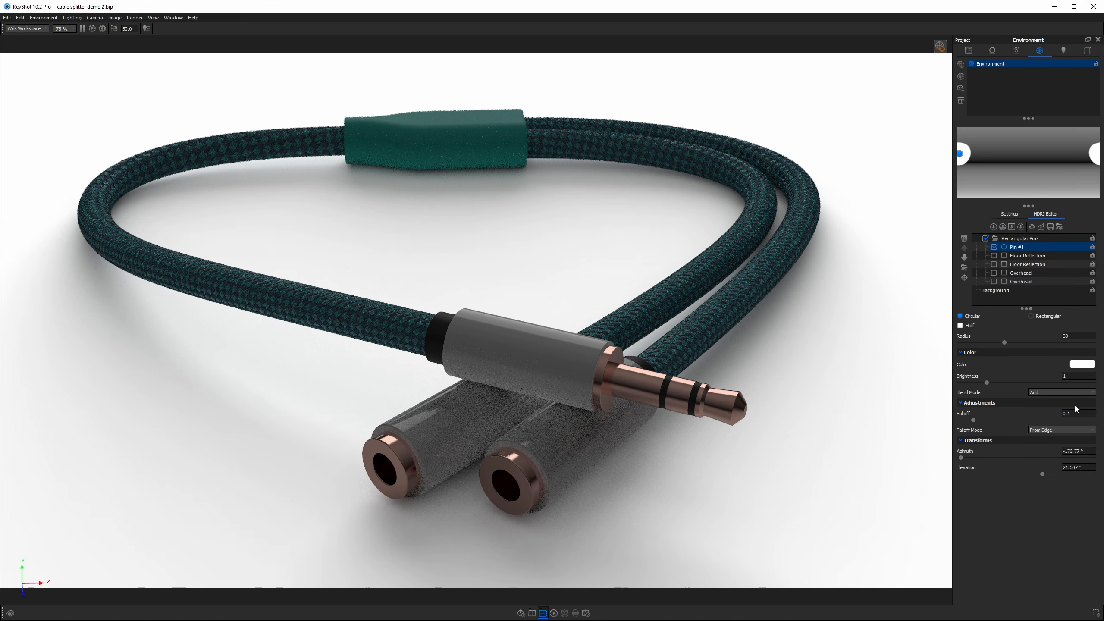
Set the circular pin's radius to 20 and brightness to 5.
double_click(1066, 335)
type("20")
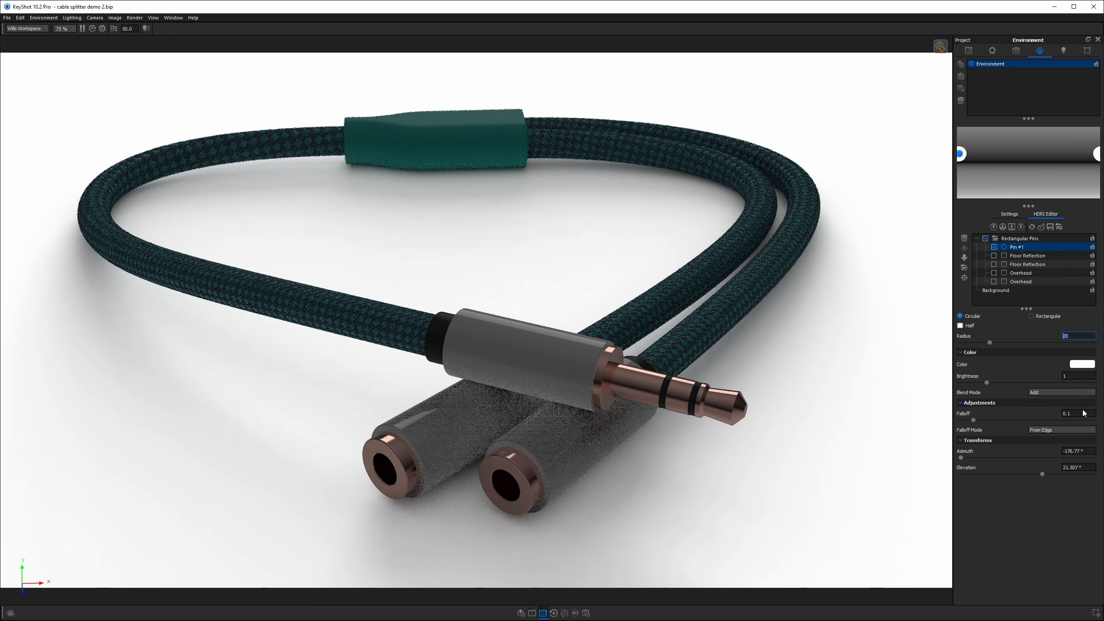
left_click(1080, 375)
key("BackSpace")
type("5")
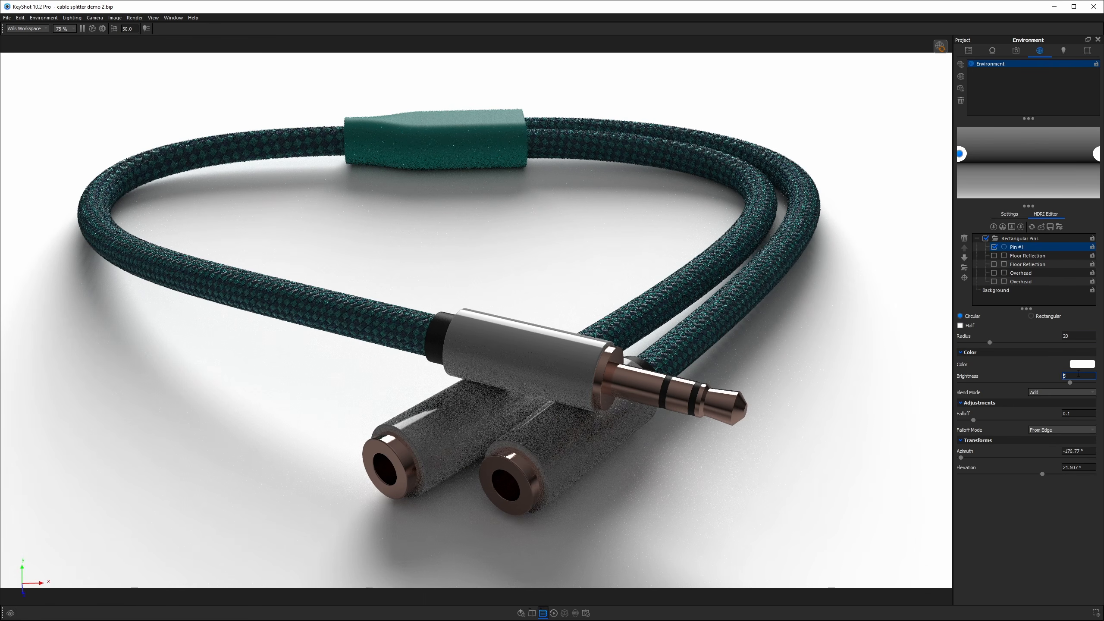
Toggle the floor reflection pins and re-enable the first overhead pin.
left_click(994, 255)
left_click(994, 263)
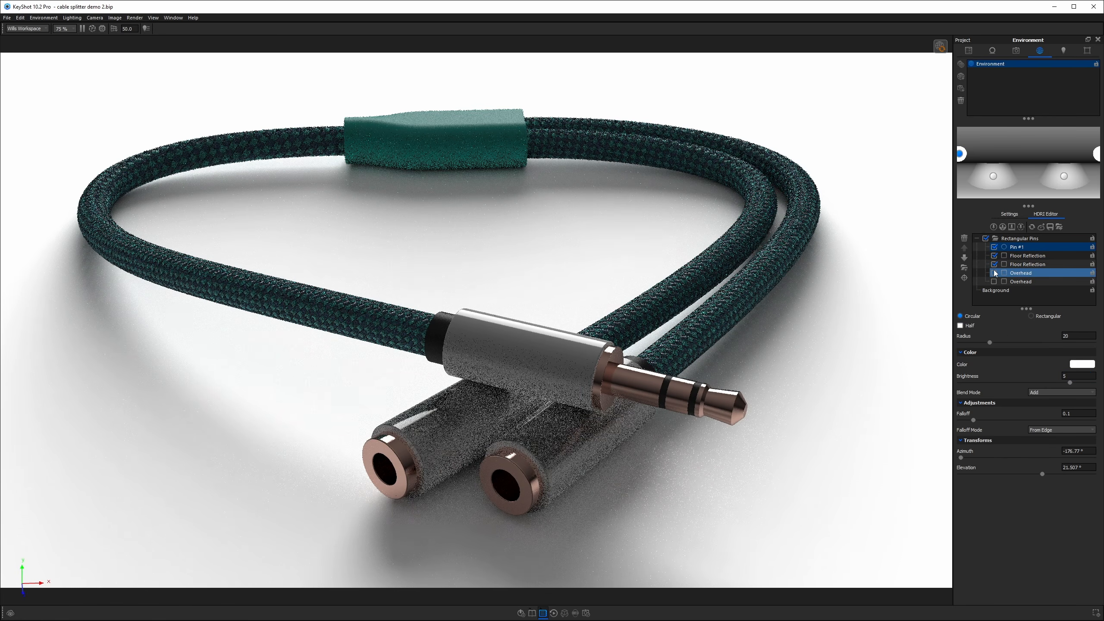
left_click(993, 255)
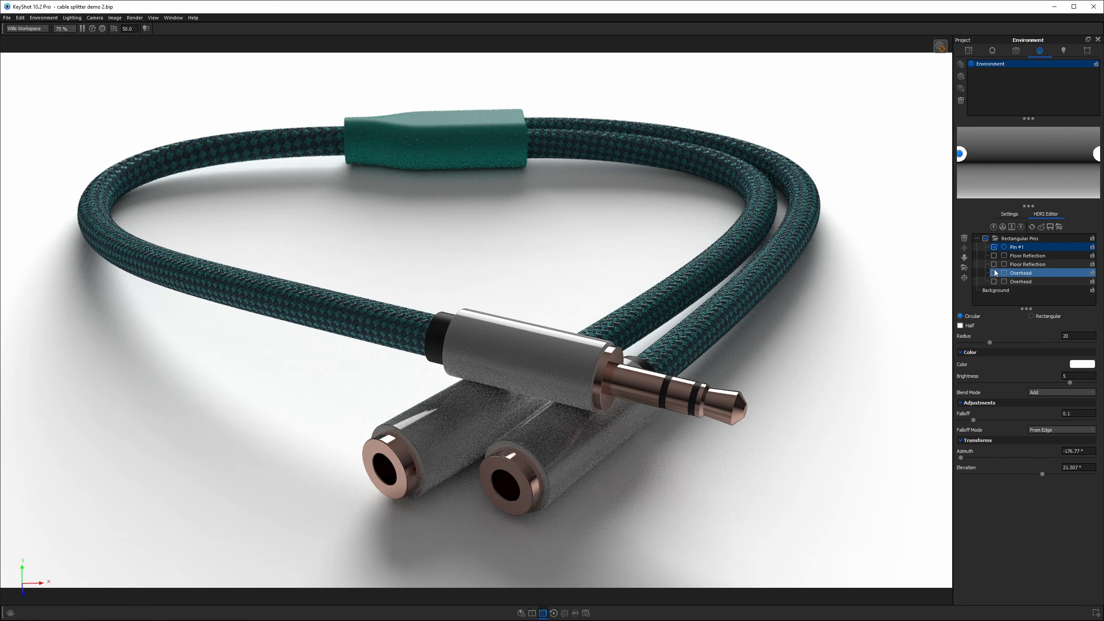
left_click(993, 272)
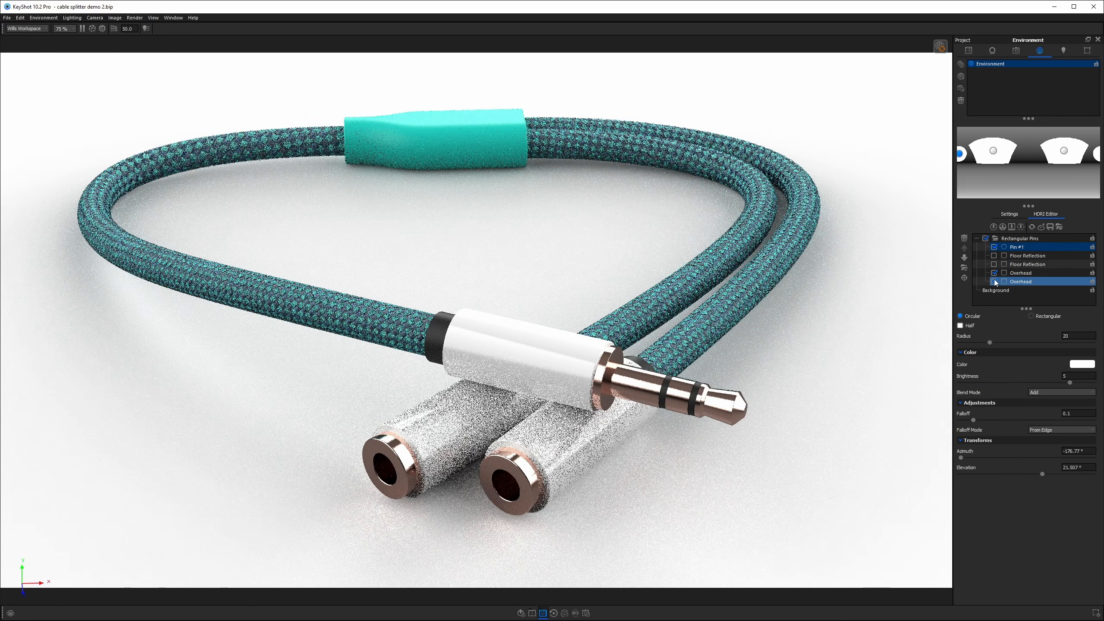
Set the brightness of both overhead pins to 1.
left_click(1029, 284)
left_click(1072, 401)
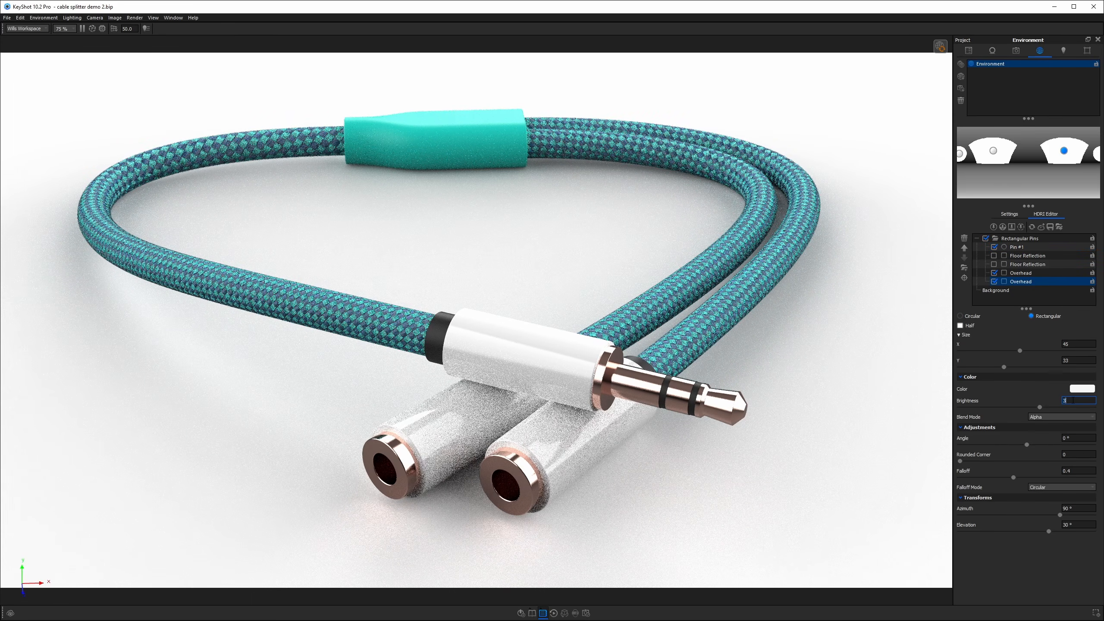
type("1.2")
key("BackSpace")
key("BackSpace")
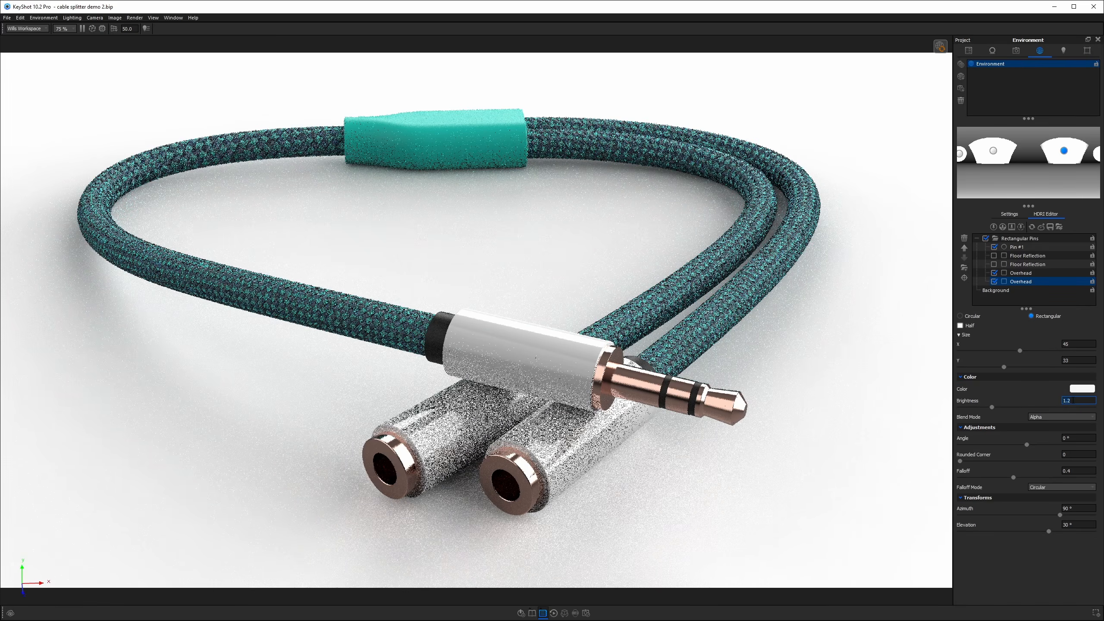
left_click(1019, 272)
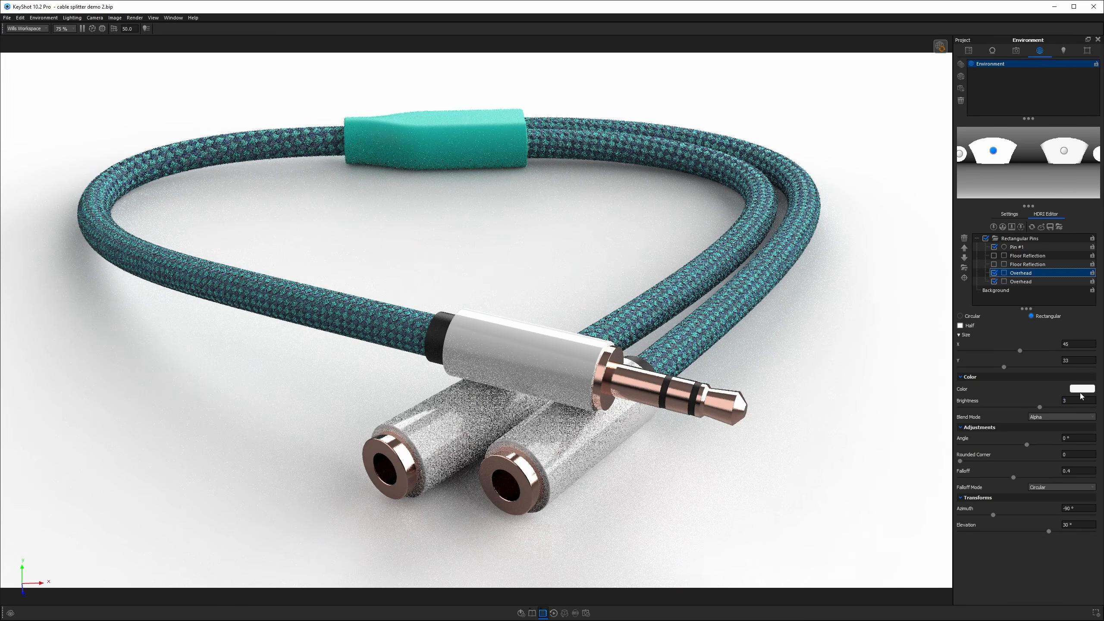
type("1")
key("Return")
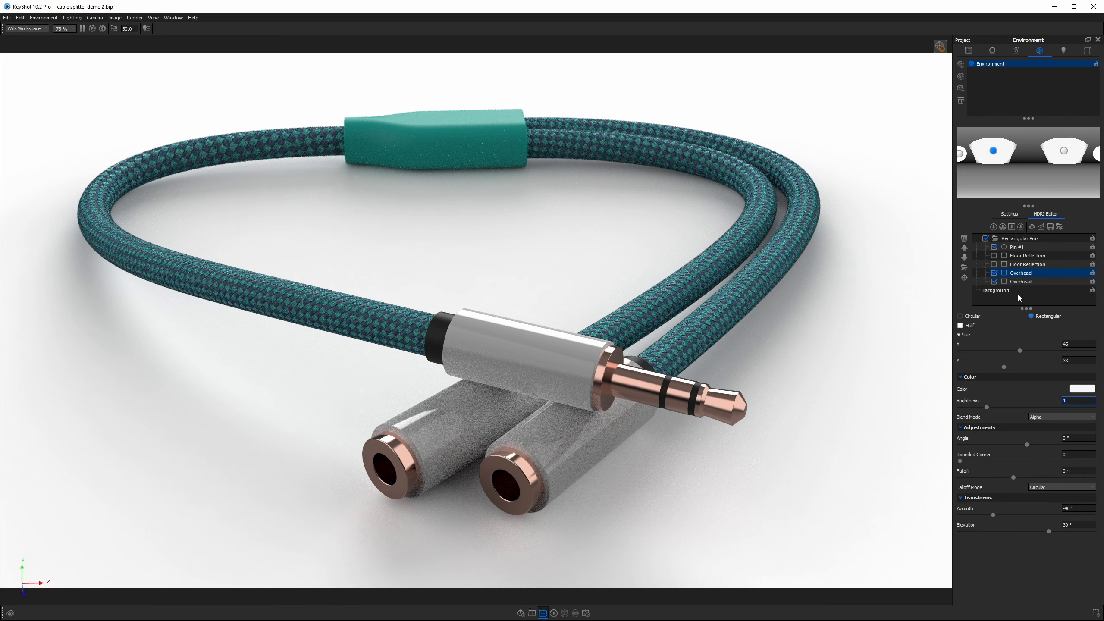
Re-enable the second overhead pin while keeping the floor reflections off.
left_click(994, 282)
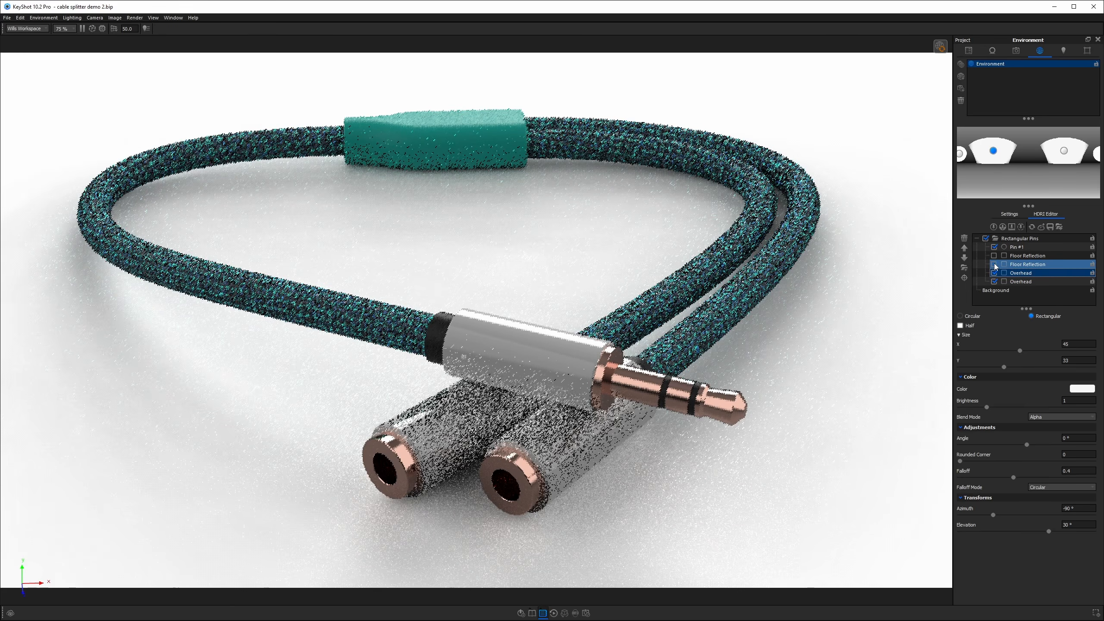
left_click(996, 257)
left_click(994, 255)
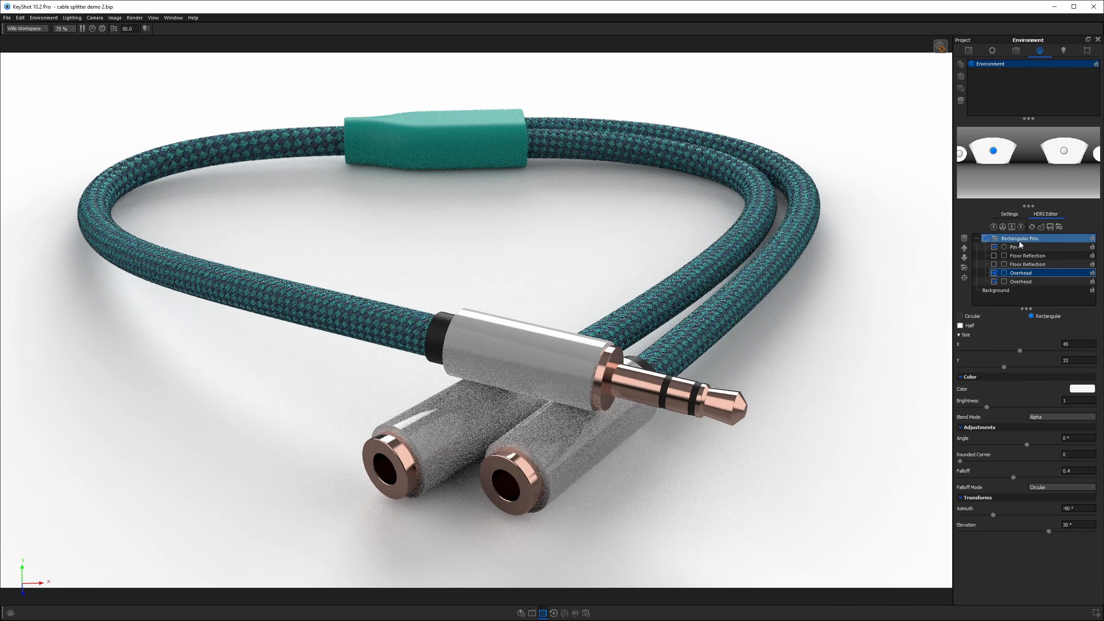
Add a second pin, make it rectangular, and set its Y size to about 36.
left_click(993, 227)
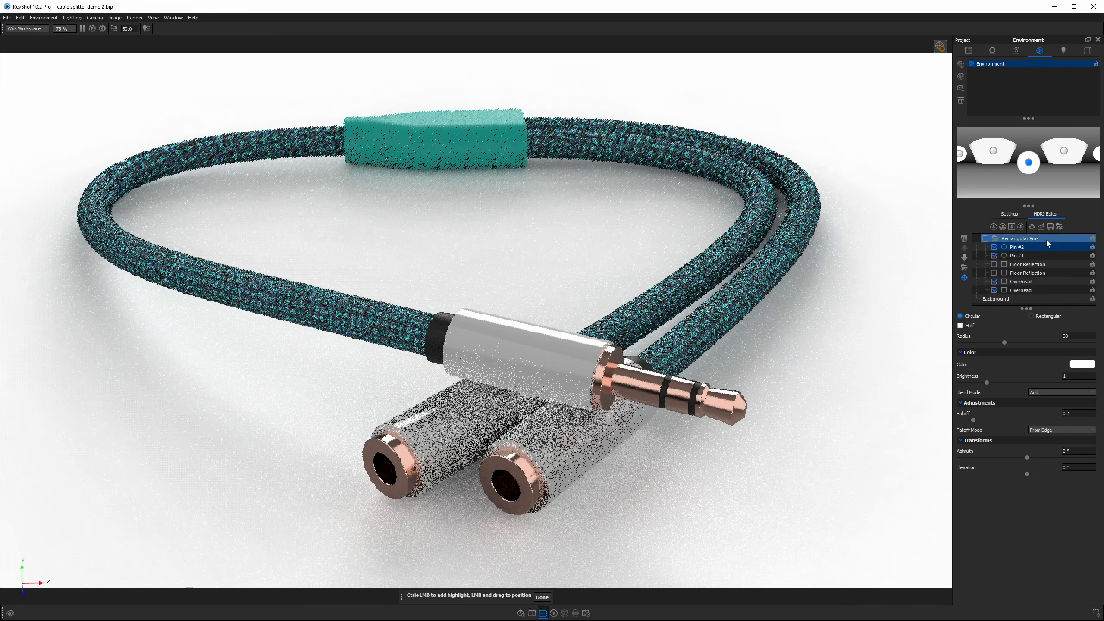
left_click(1042, 316)
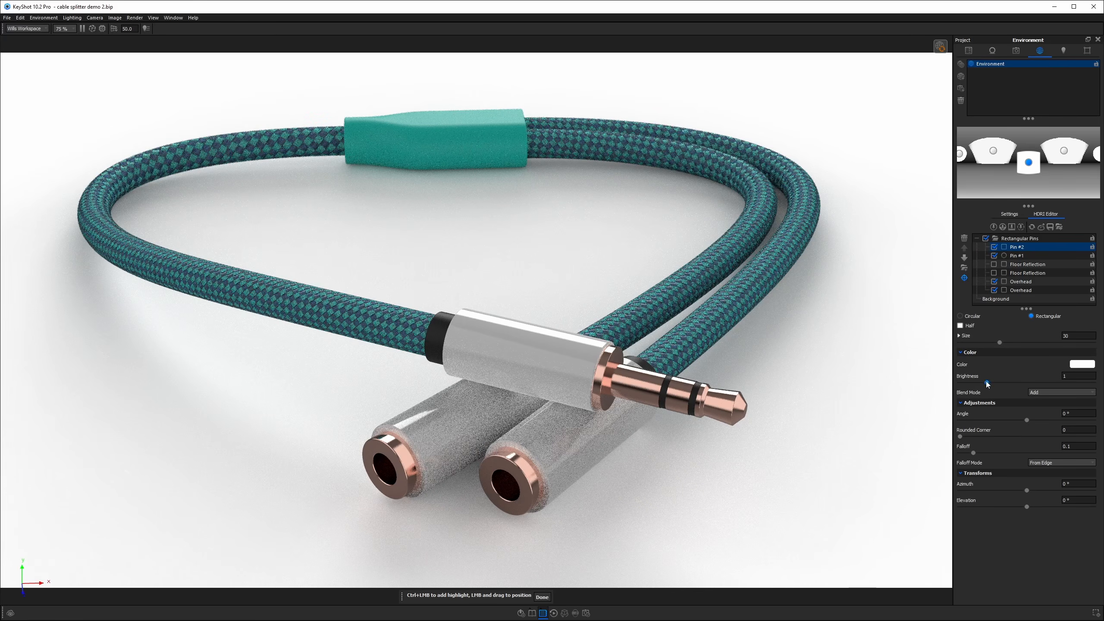
left_click(967, 337)
left_click_drag(999, 367, 1062, 366)
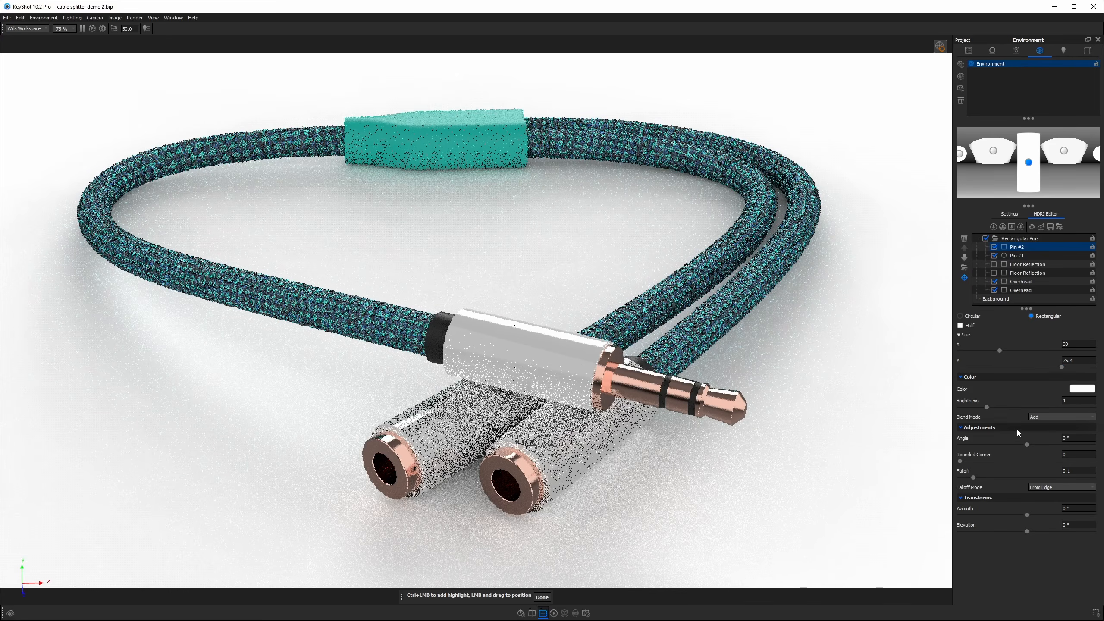
Set Pin #2's falloff mode to Exponential and its brightness to 3.
left_click(1060, 487)
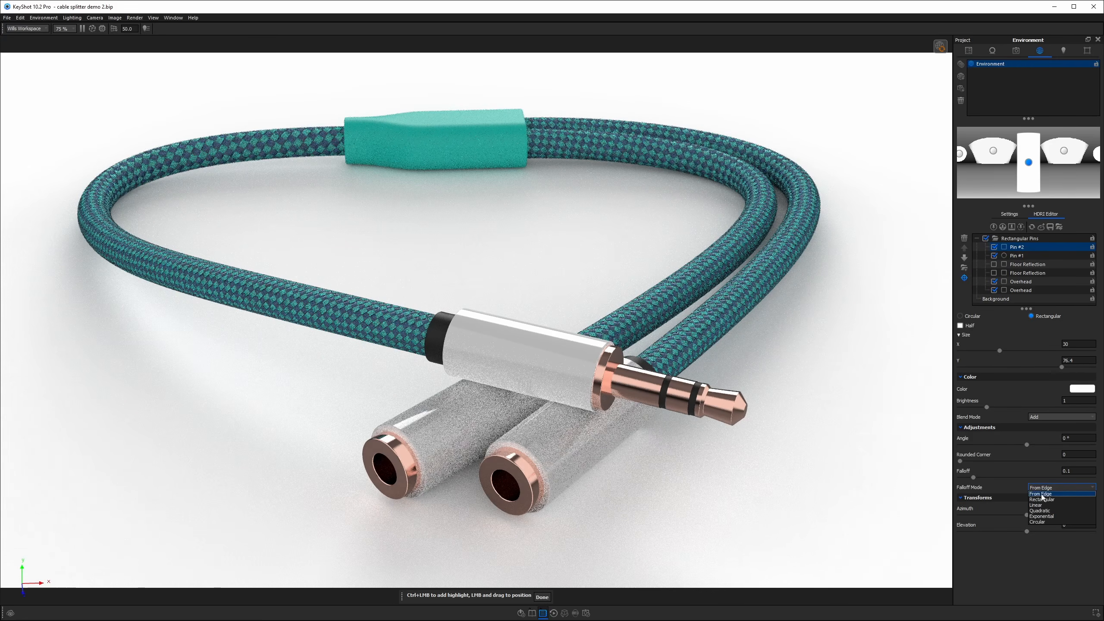
left_click(1048, 516)
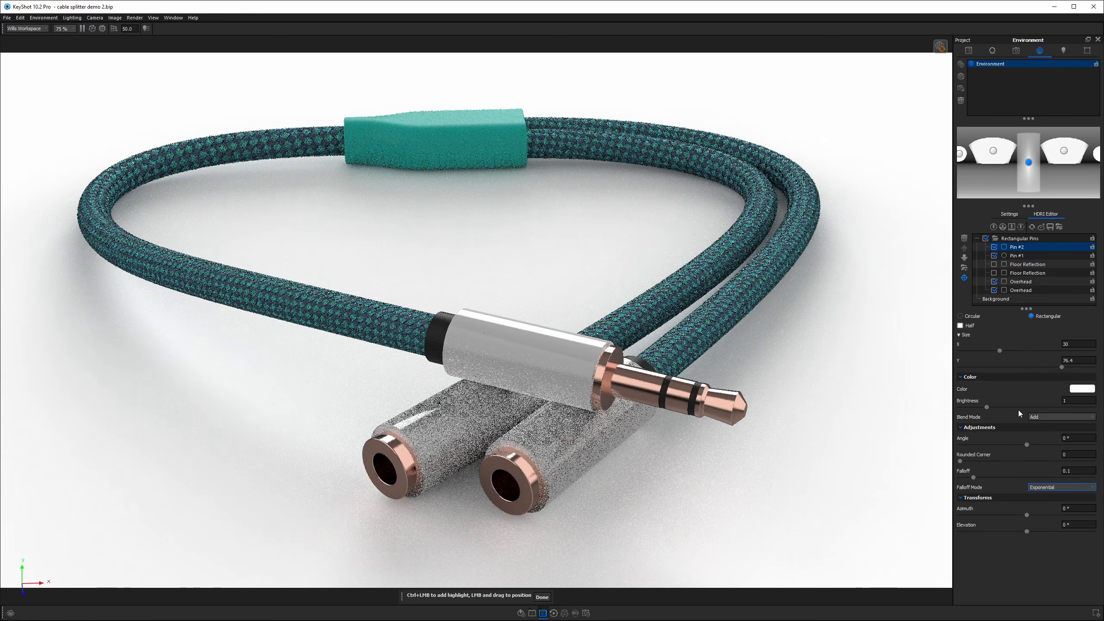
left_click(1074, 401)
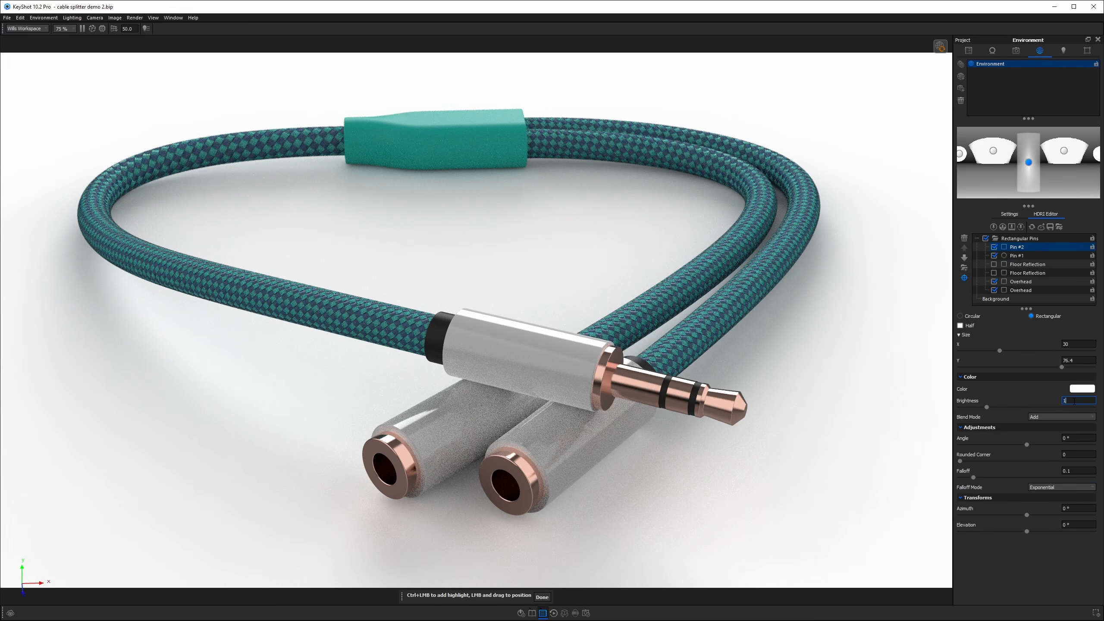
type("3")
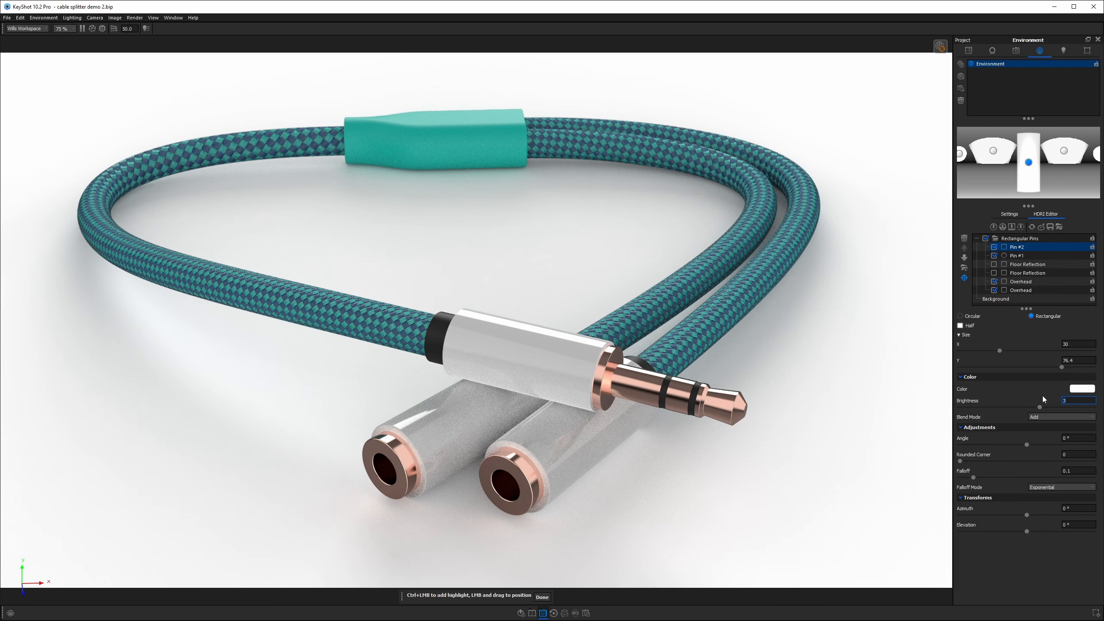
Toggle Pin #2 off and back on, and switch off Pin #1.
left_click(994, 247)
left_click(995, 247)
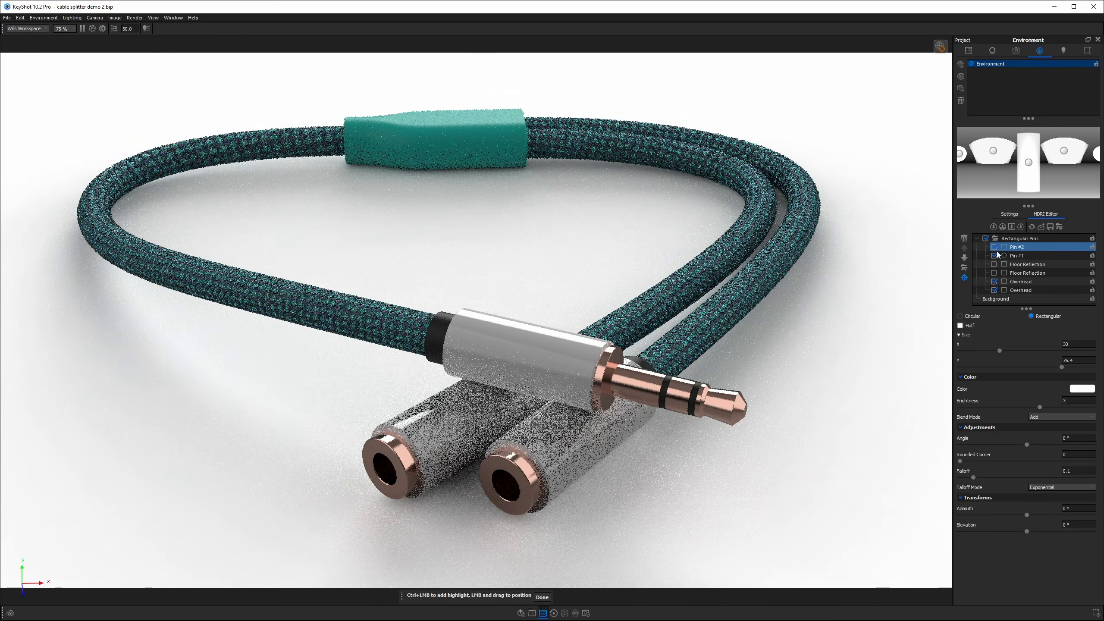
left_click(996, 256)
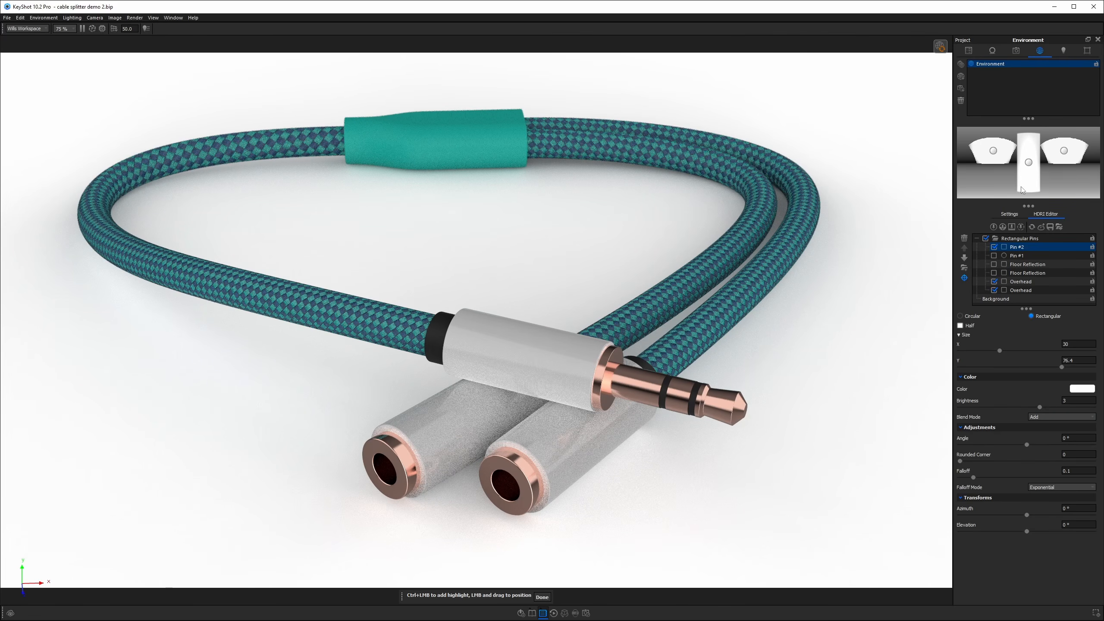
Select Pin #2, set its brightness to 5, and finish pin placement.
left_click(1029, 162)
left_click(1080, 400)
type("5")
key("Return")
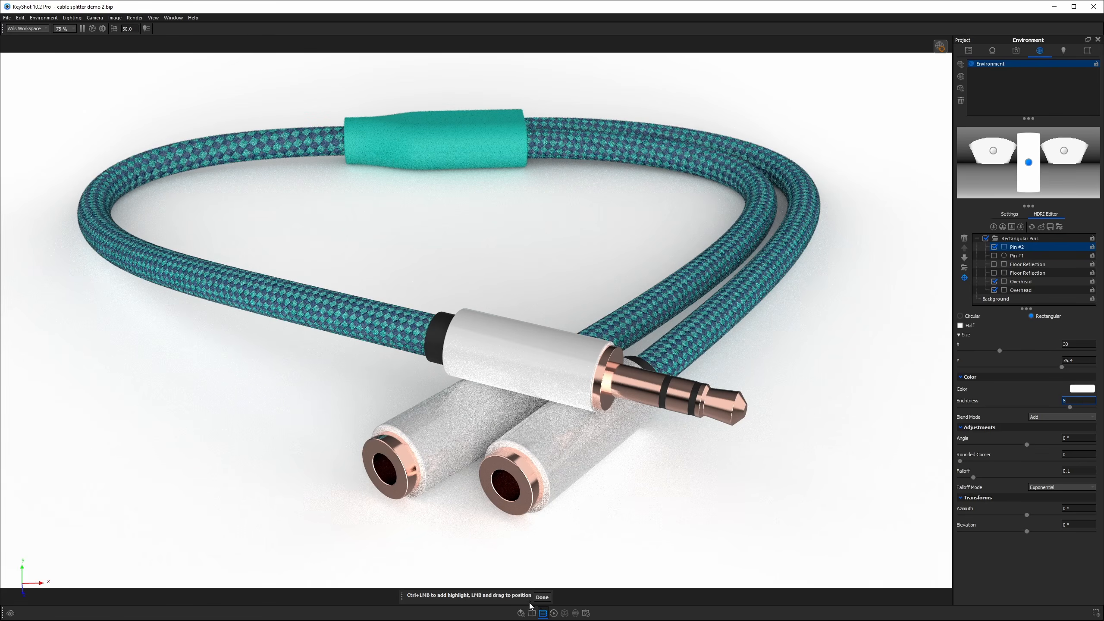
left_click(542, 597)
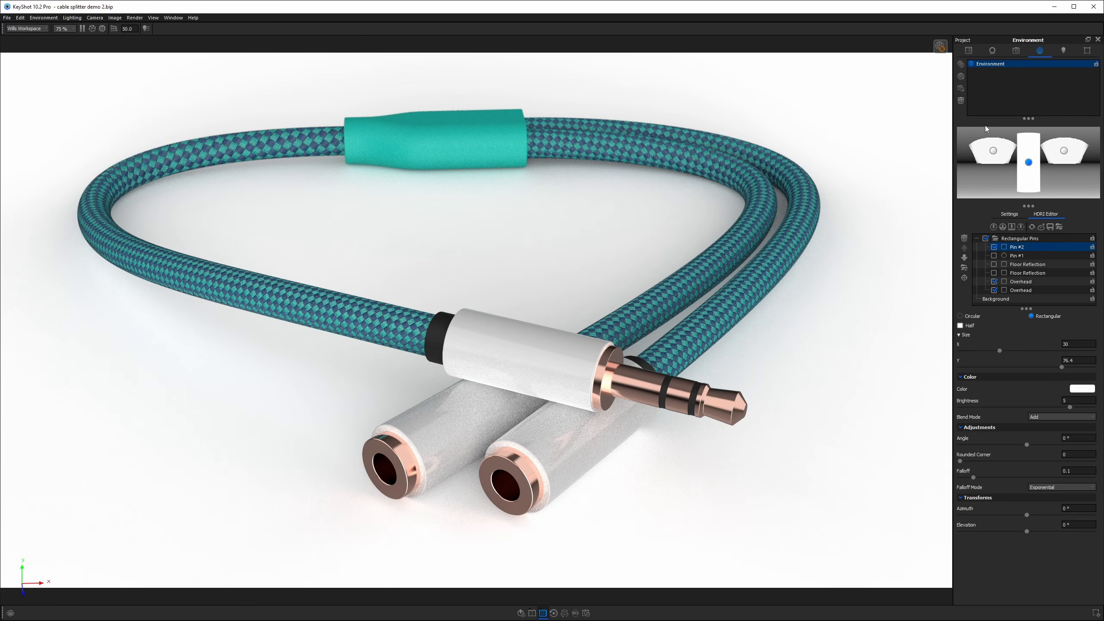
Re-enable Pin #1, select it, and raise its elevation to 90°.
left_click(995, 256)
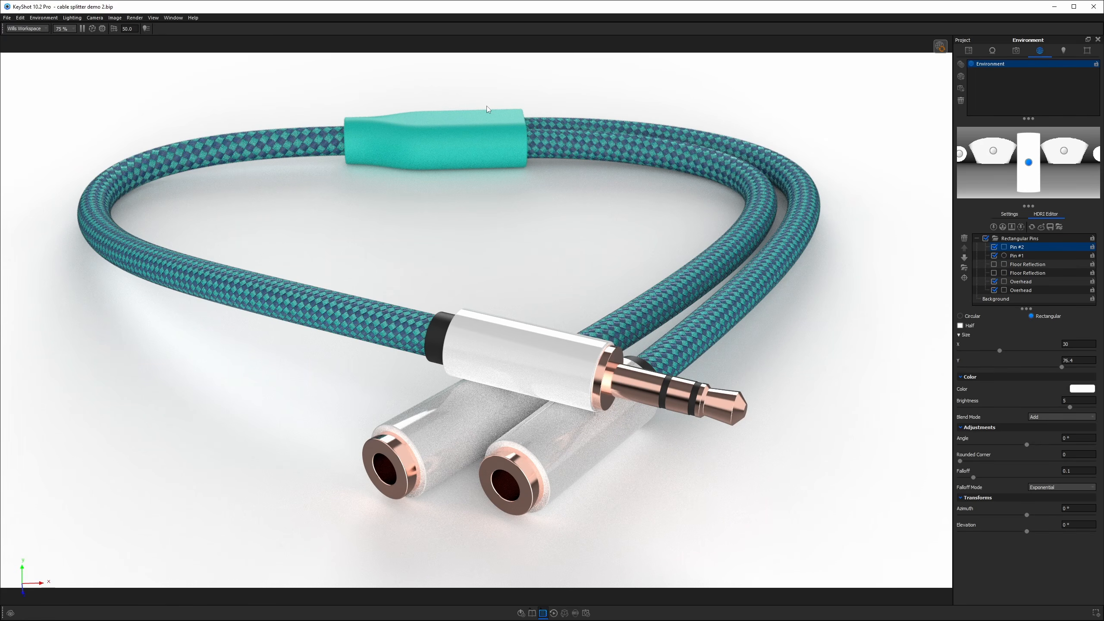
left_click(961, 155)
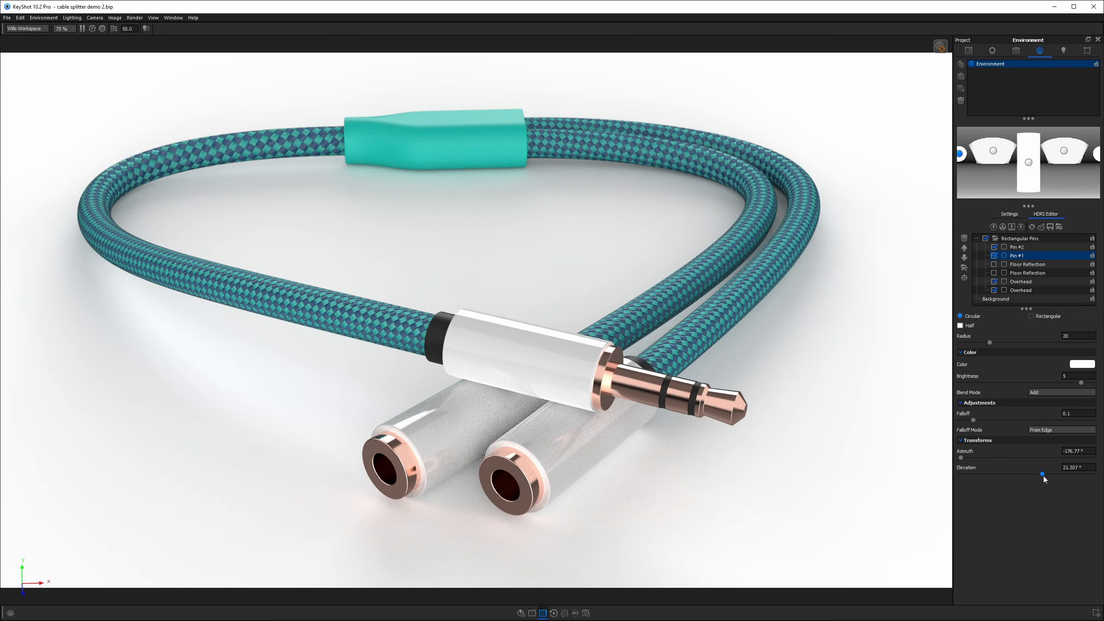
left_click_drag(1043, 473, 1093, 474)
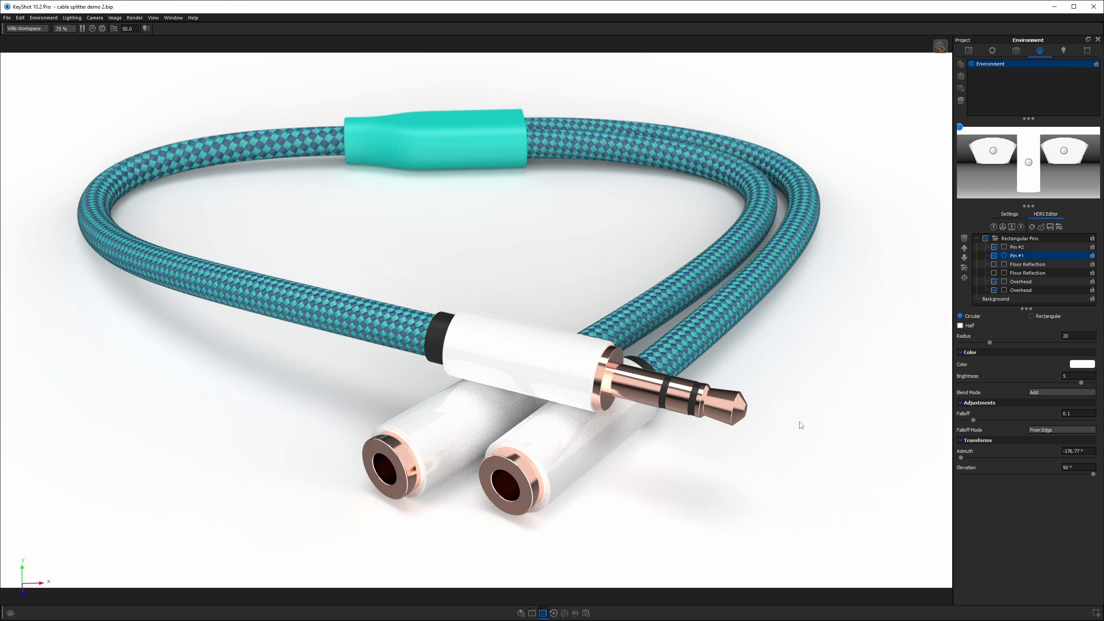
Set Pin #1's falloff mode to Exponential and its brightness to 12.
left_click(1058, 429)
left_click(1059, 452)
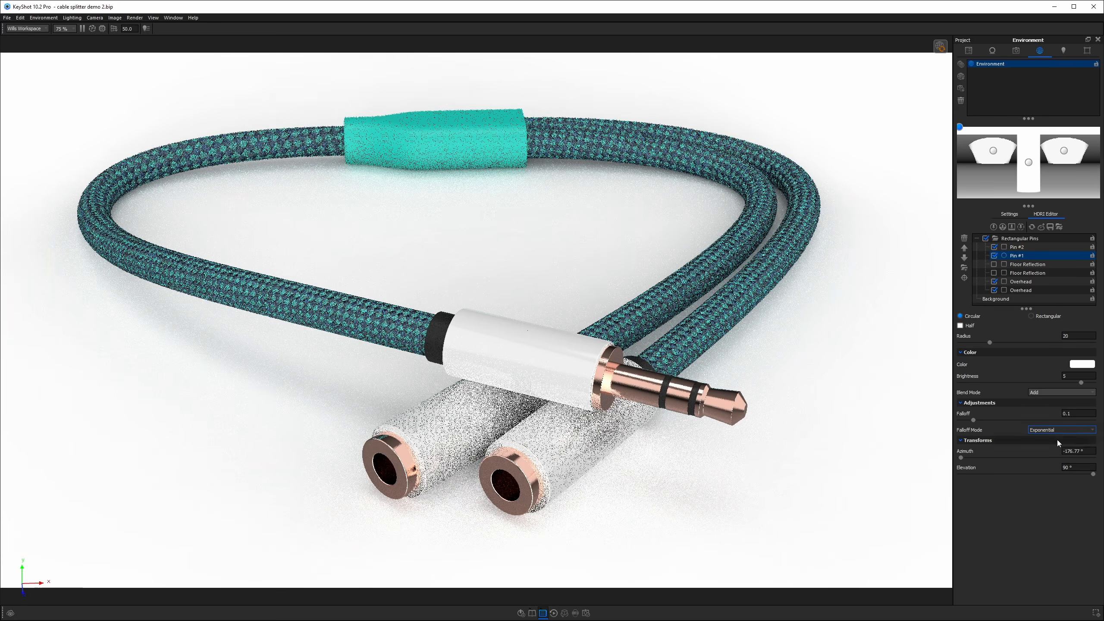
left_click(1072, 376)
type("10")
key("Return")
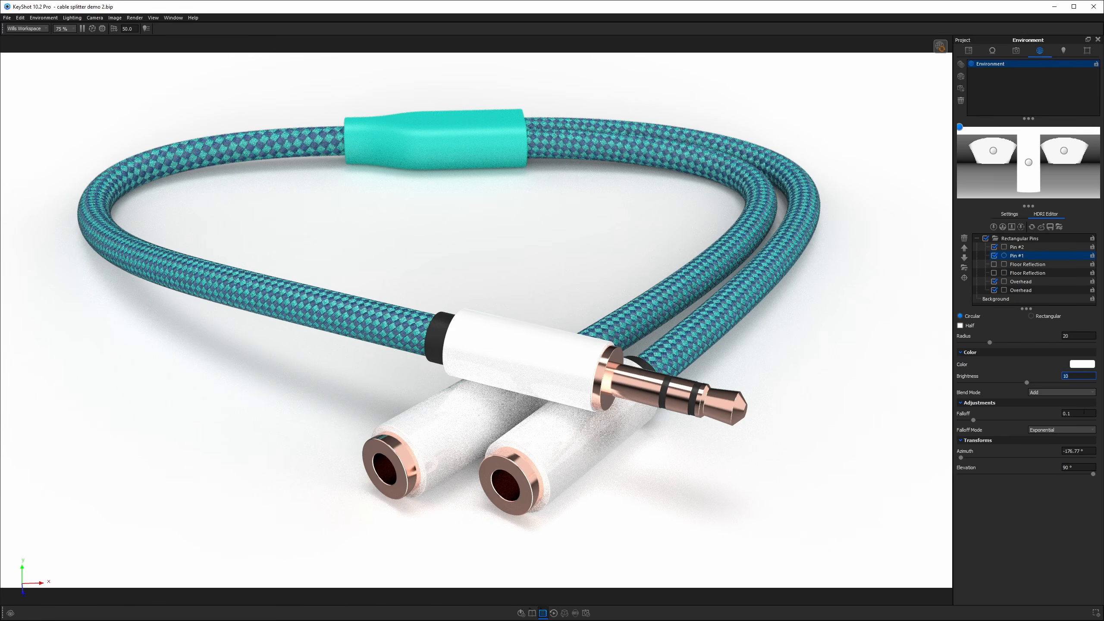
type("12")
key("Return")
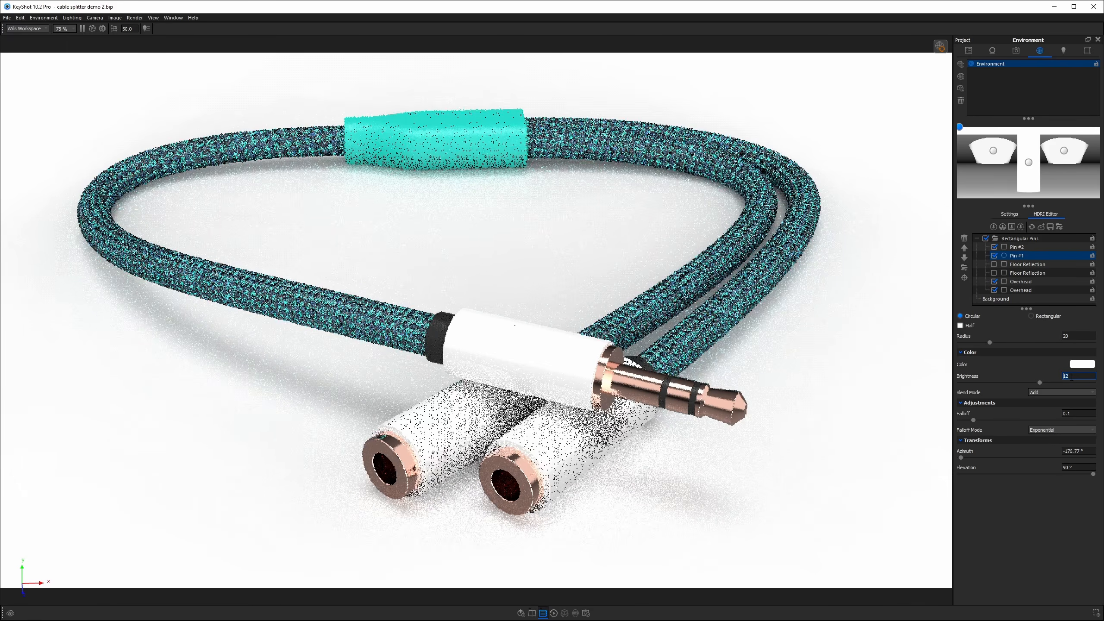
Set Pin #1's falloff to about 0.333 and its brightness to 20.
left_click_drag(972, 420, 1005, 420)
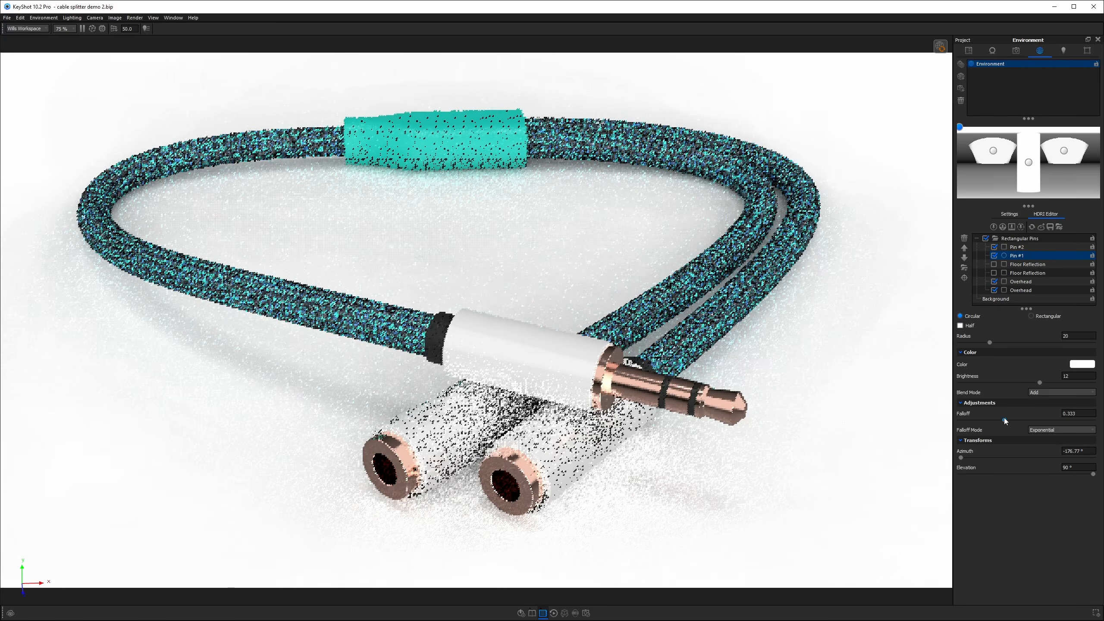
left_click(1062, 376)
type("15")
key("Return")
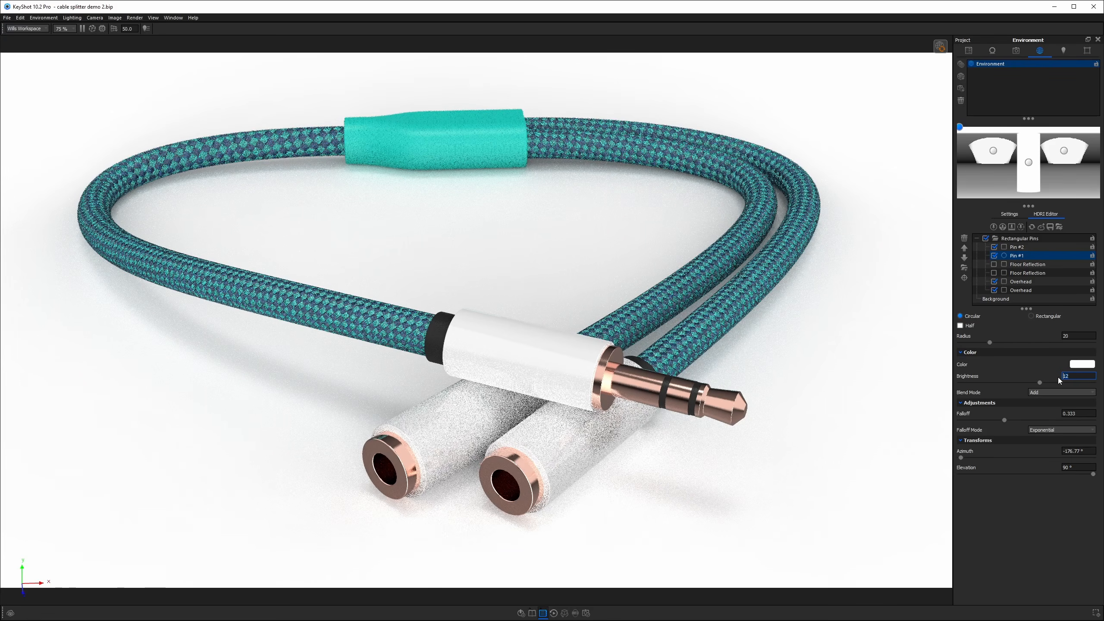
type("20")
key("Return")
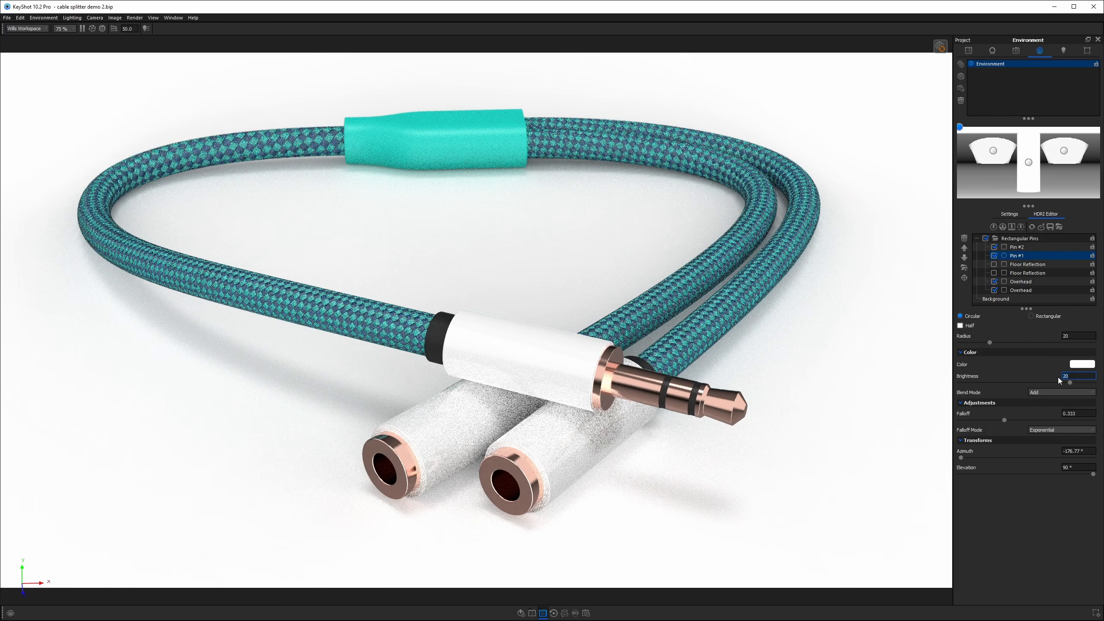
Set the white plug housing material's diffuse color value to 80%.
double_click(559, 358)
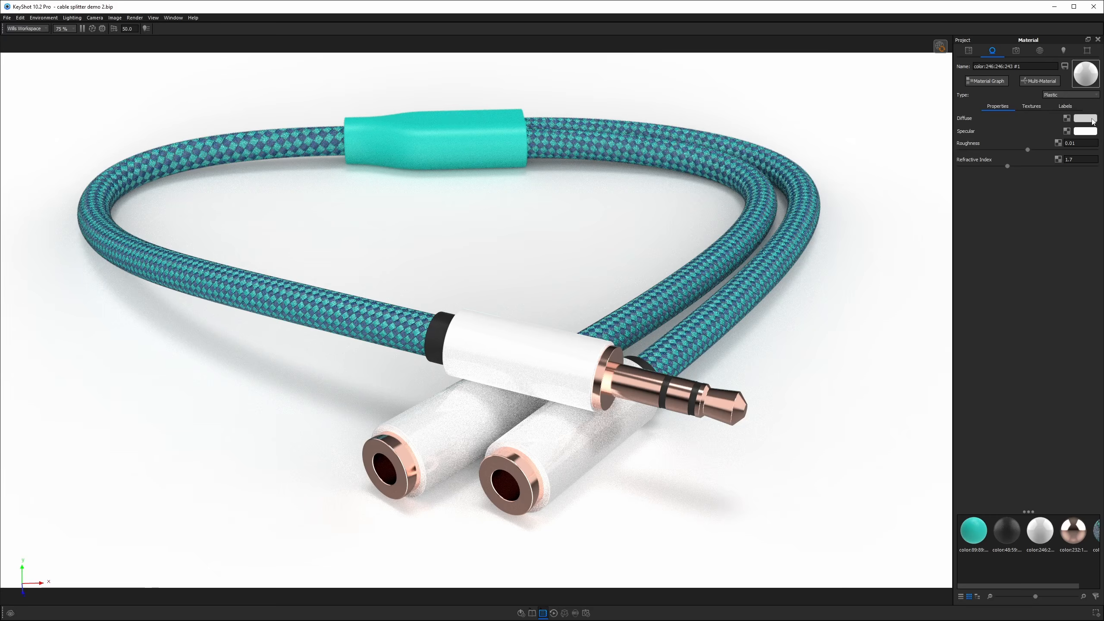
left_click(1092, 119)
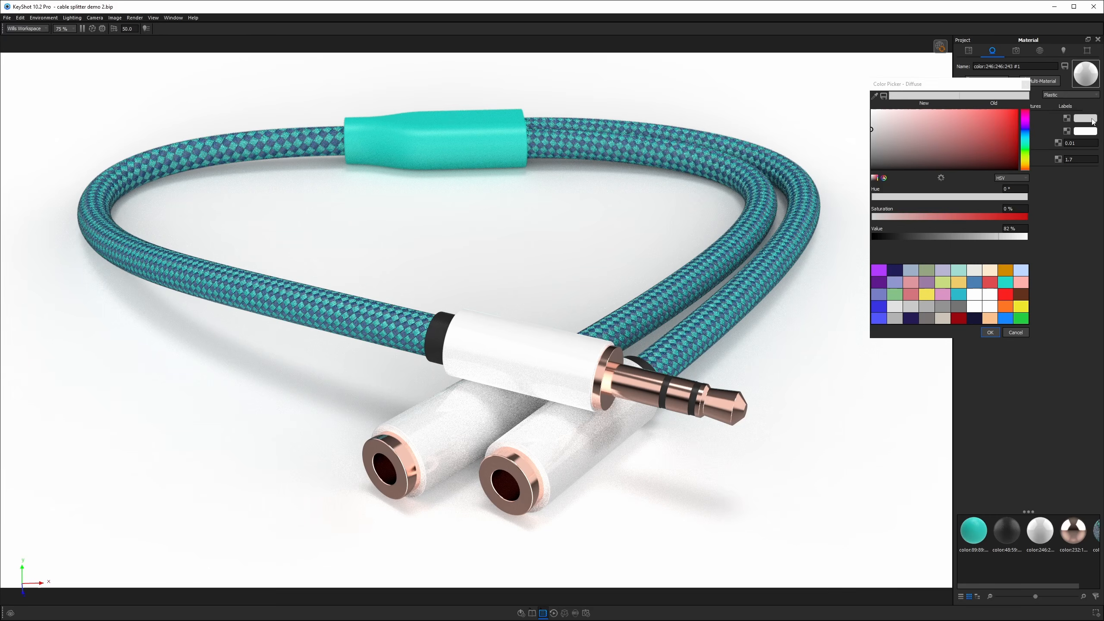
left_click(990, 239)
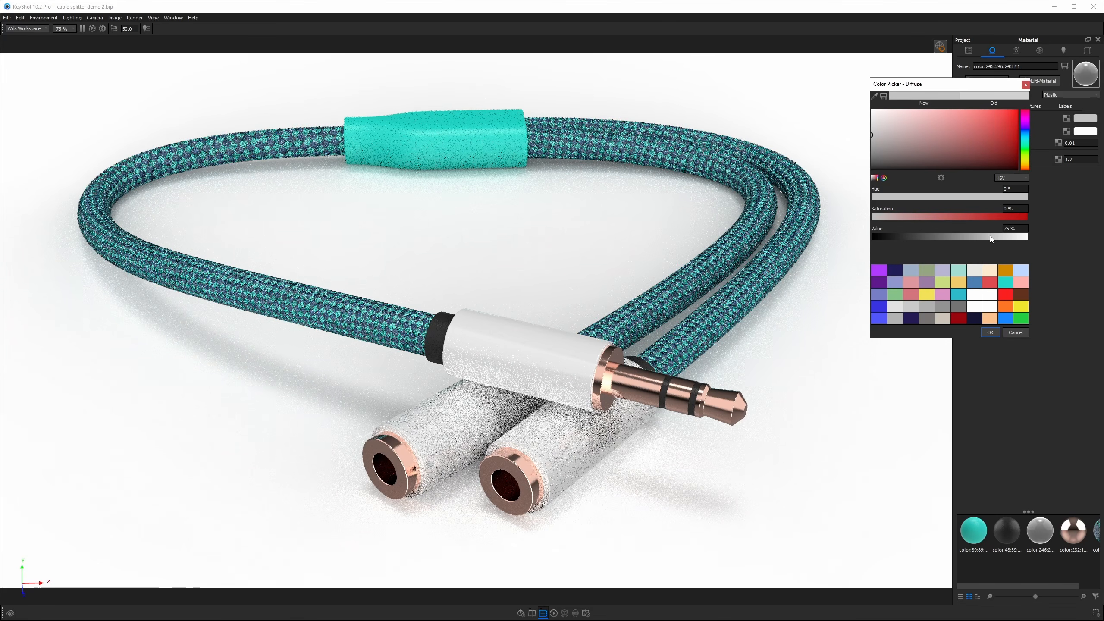
left_click_drag(1022, 229, 992, 230)
type("80")
key("Return")
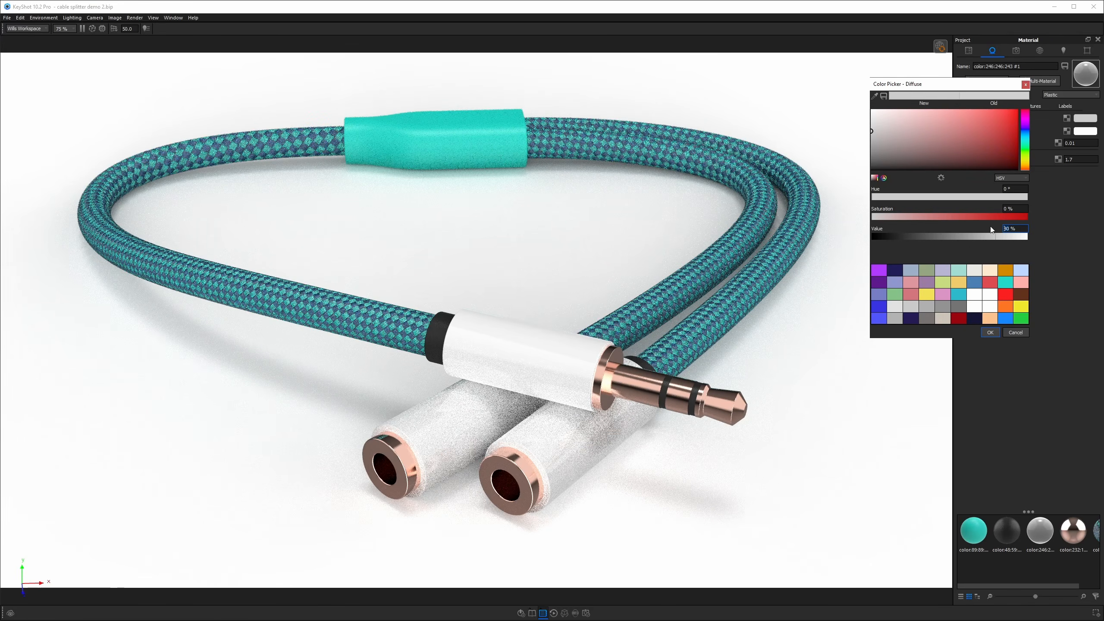
left_click(990, 332)
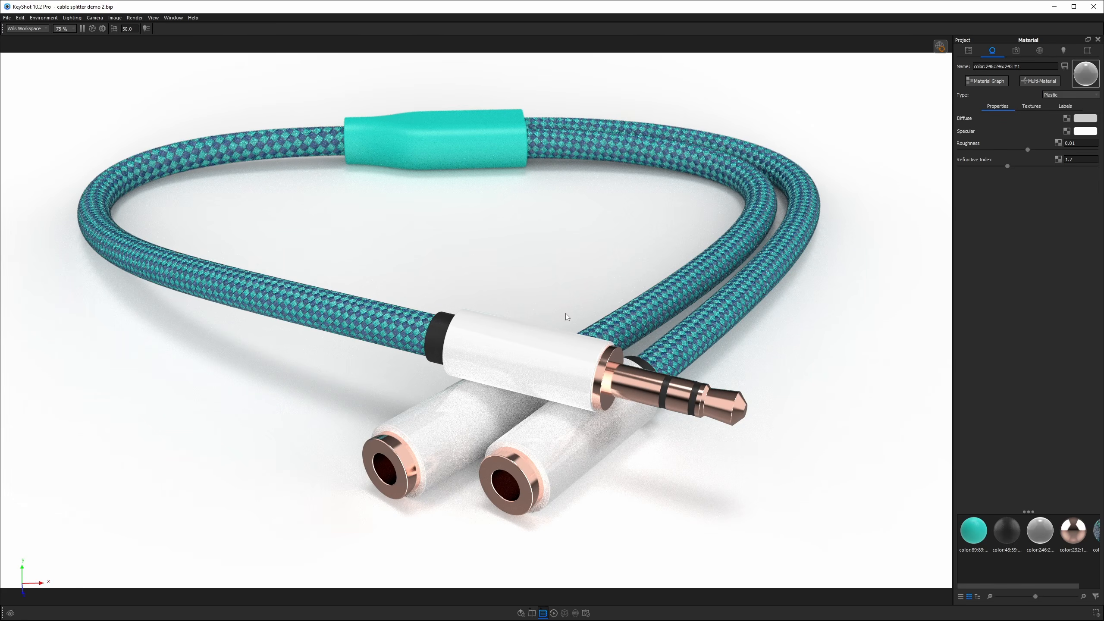
Enable the Background Color layer in the image style settings.
left_click(1088, 51)
scroll(1013, 453, "down", 2)
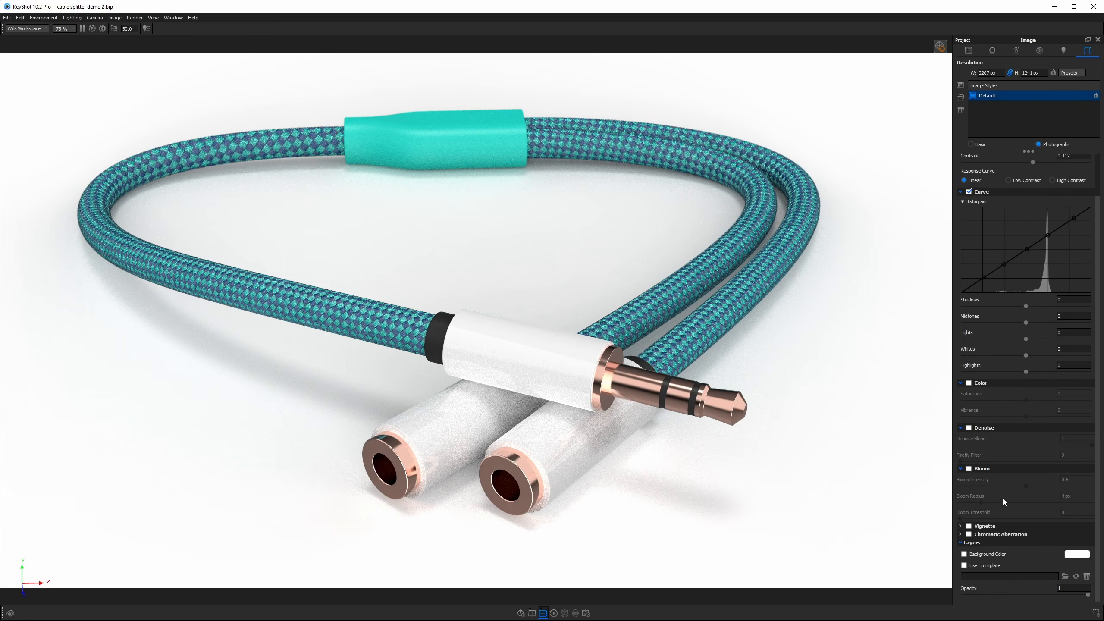
left_click(964, 554)
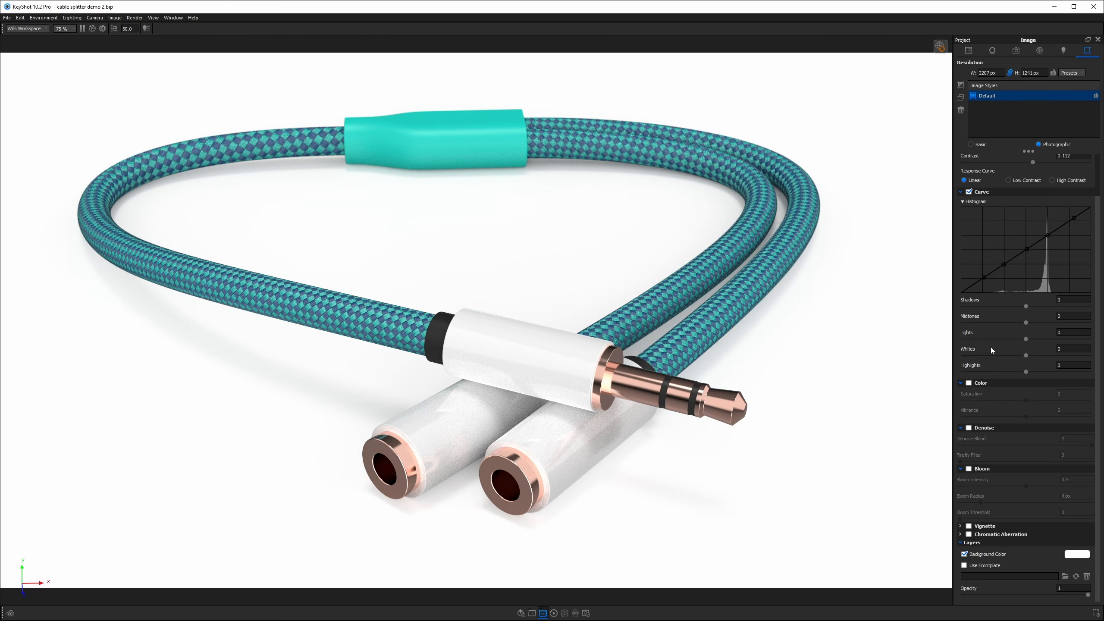
Enable Bloom in the image style with a 30 px radius and a threshold of about 0.478.
left_click(969, 469)
left_click(1082, 480)
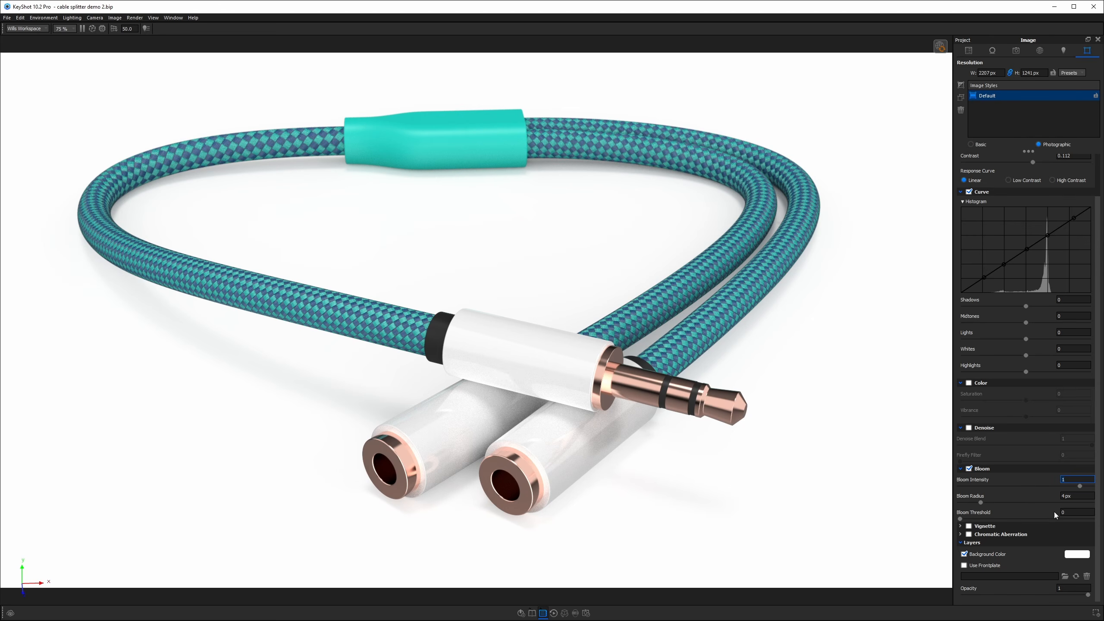
key("Tab")
type("30")
key("Return")
left_click_drag(959, 519, 990, 523)
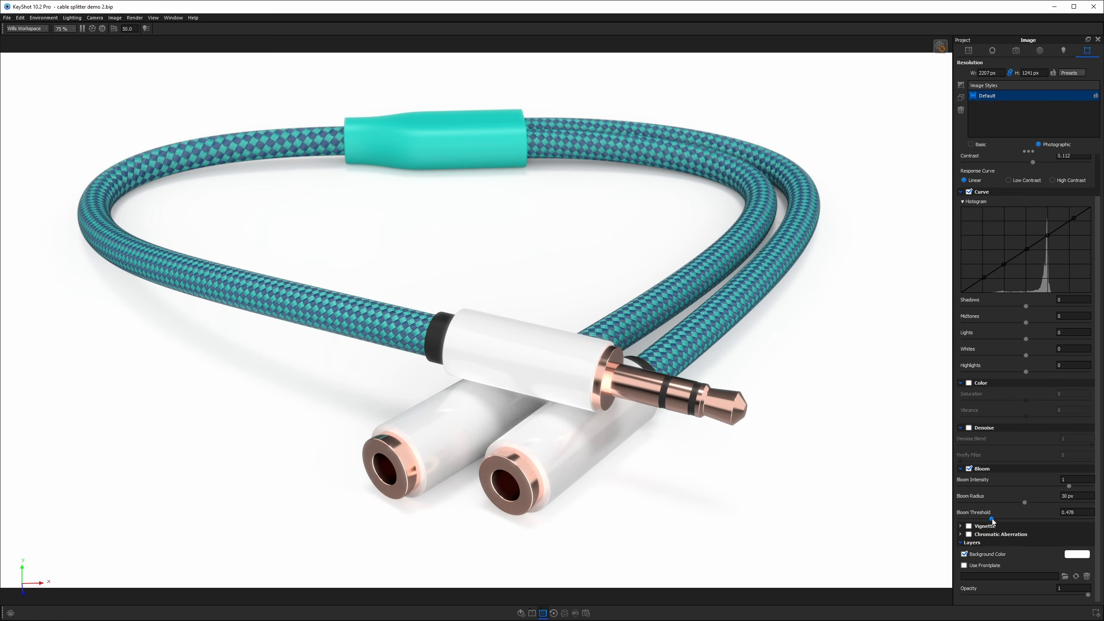
Set the bloom radius to 40 px and the bloom intensity to 0.5, then save a screenshot.
left_click_drag(1075, 496, 1016, 491)
type("40")
key("Return")
left_click(1084, 480)
type(".5")
key("Return")
key("p")
Set the image style background color to a dark bluish grey, about hue 217°, saturation 8%, value 42%.
left_click(1075, 553)
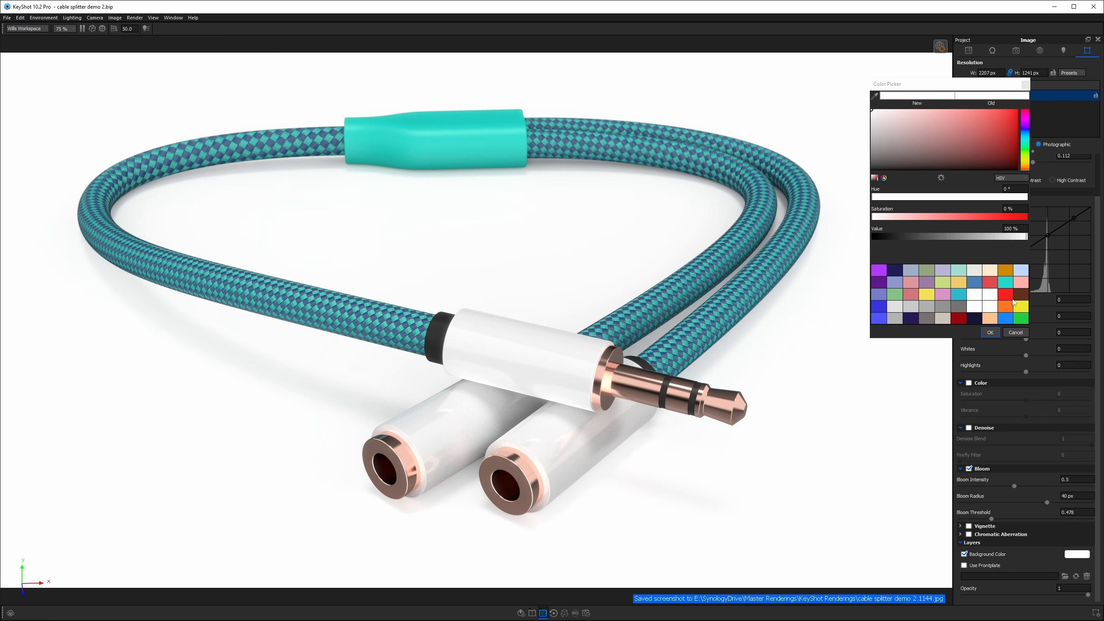
left_click(1022, 272)
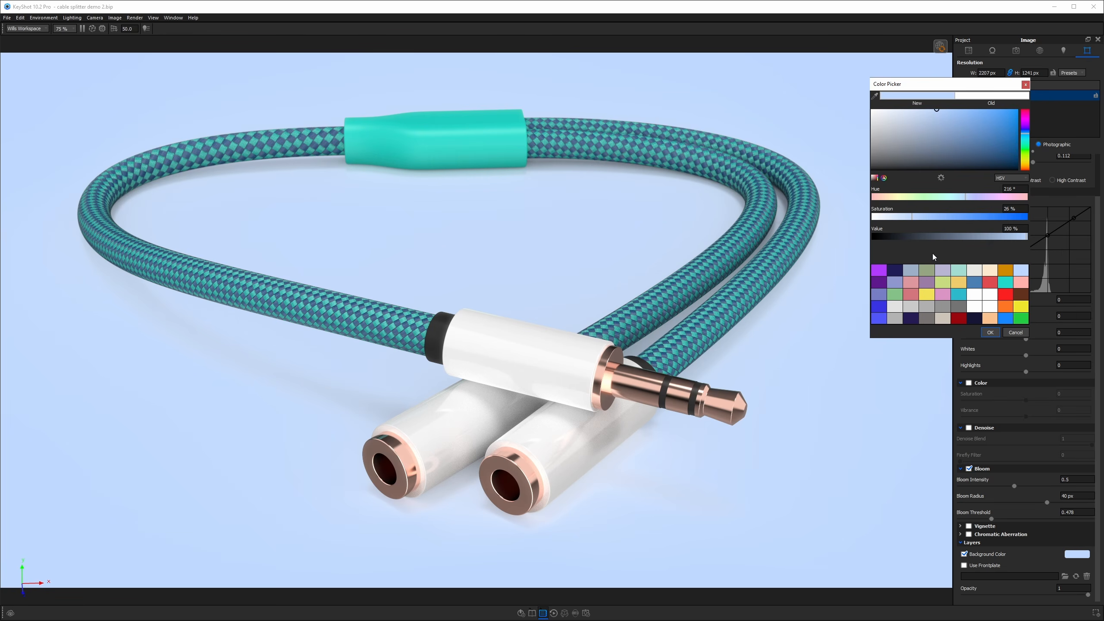
left_click_drag(932, 144, 879, 162)
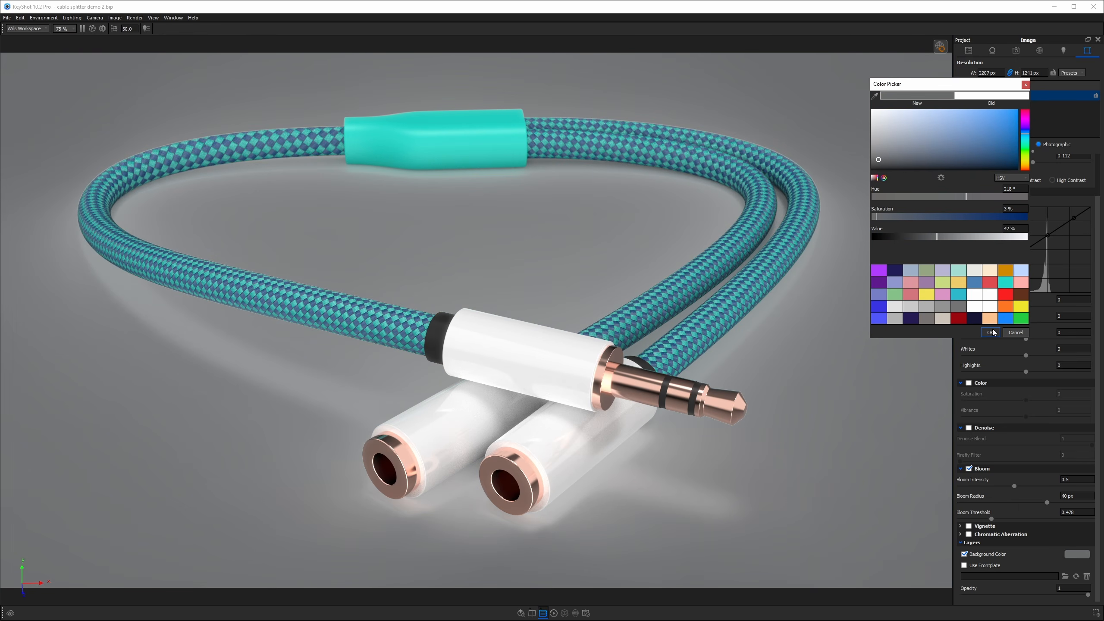
mouse_move(897, 153)
left_mouse_down()
mouse_move(877, 158)
mouse_move(895, 162)
left_mouse_up()
left_click(990, 332)
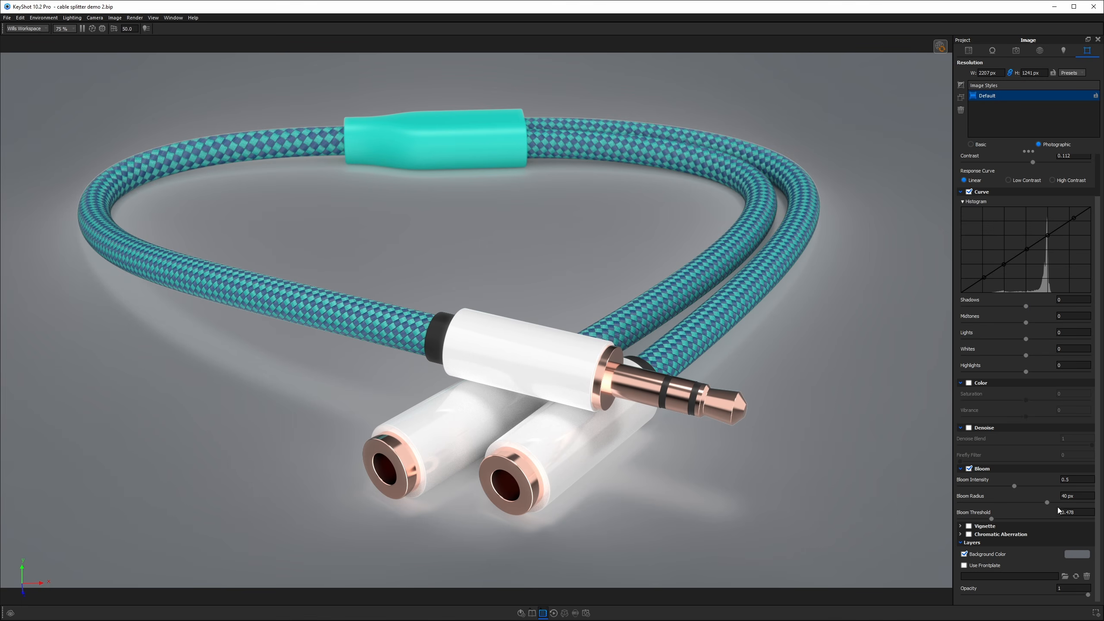
left_click(1071, 556)
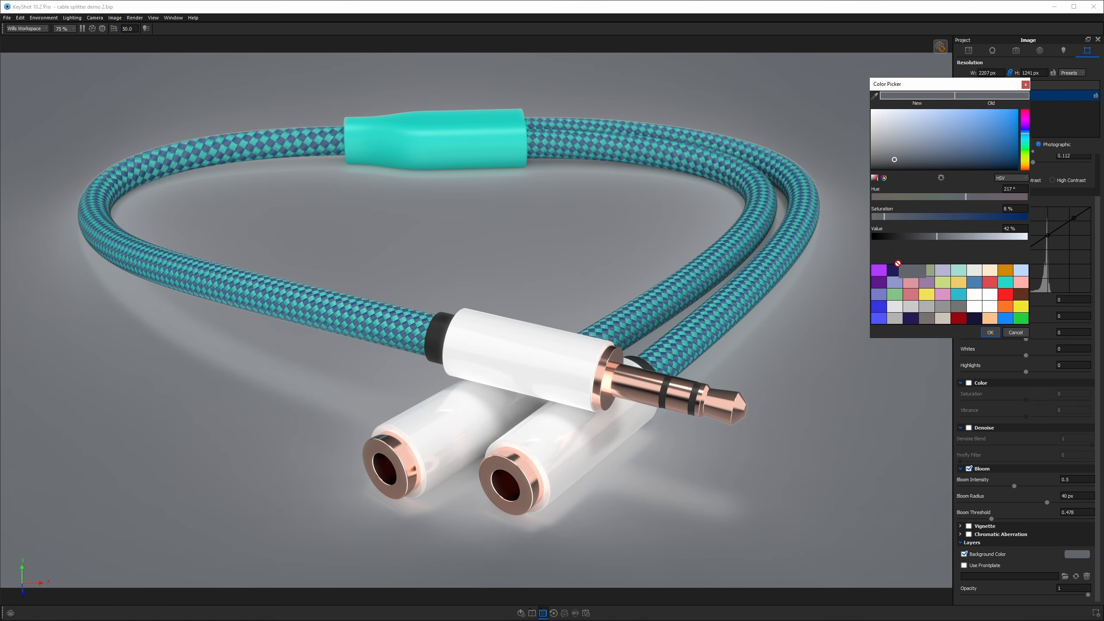
left_click(990, 332)
Set the environment's background color to the same dark grey swatch.
left_click(1039, 51)
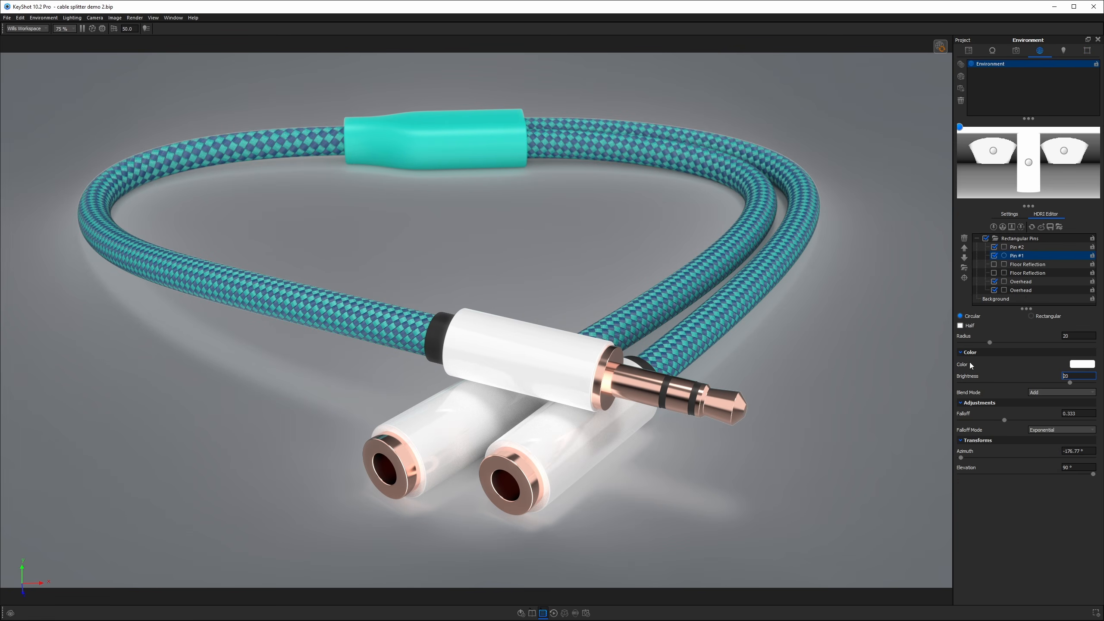
left_click(1008, 214)
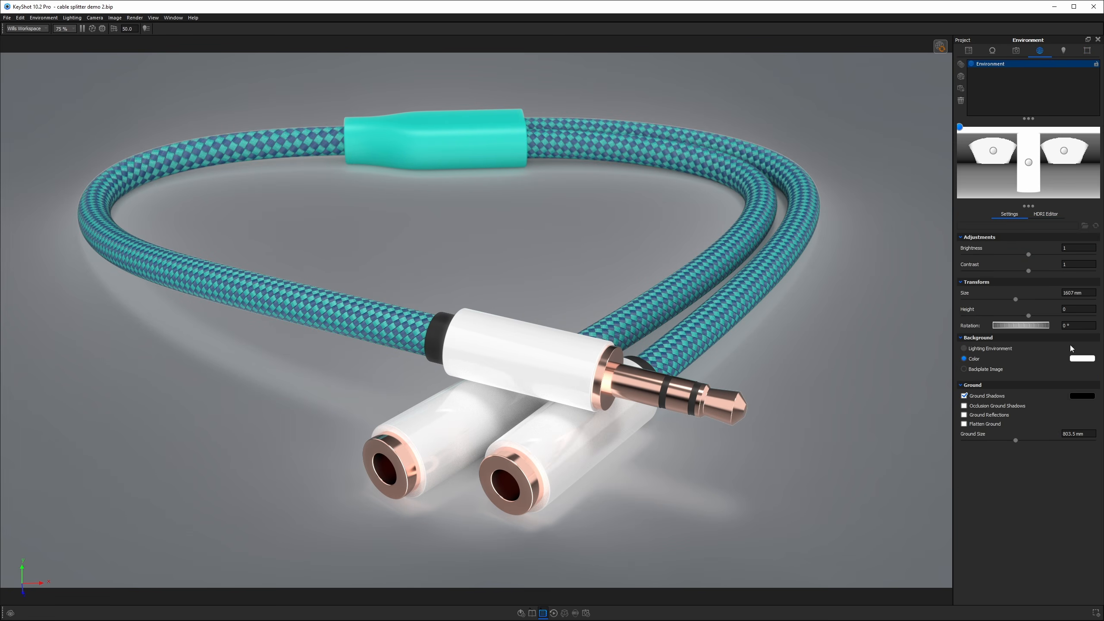
left_click(1090, 358)
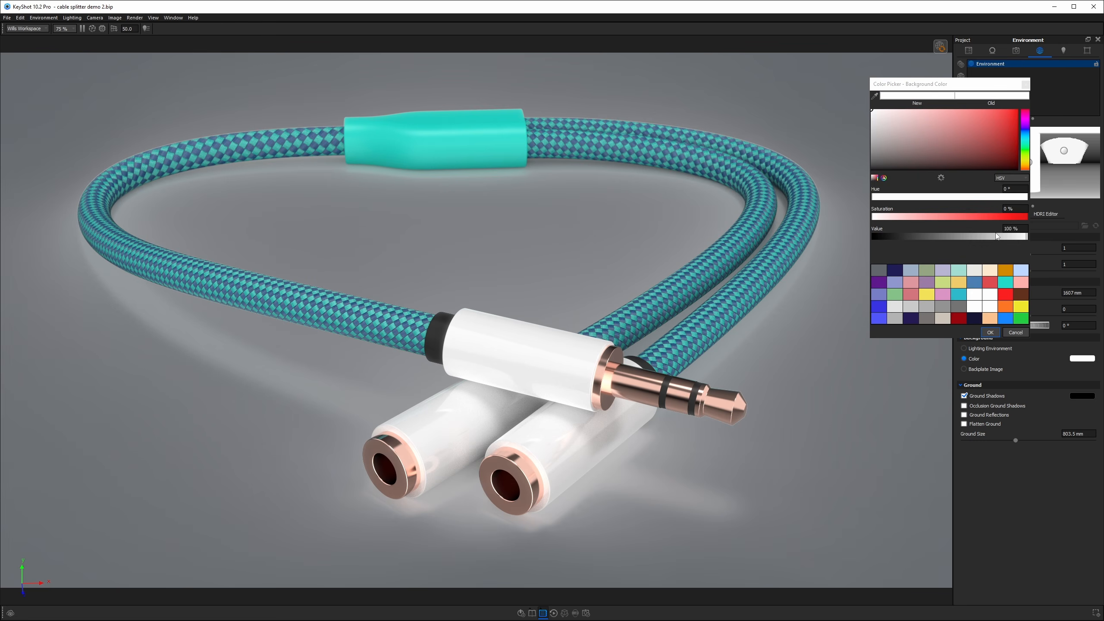
left_click(878, 271)
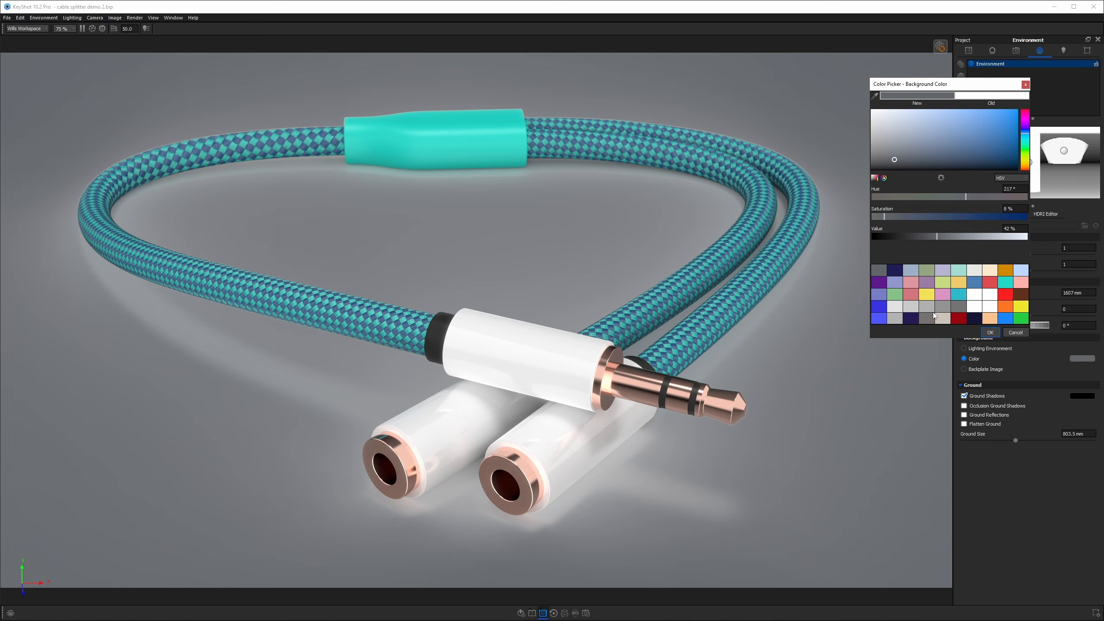
left_click(990, 332)
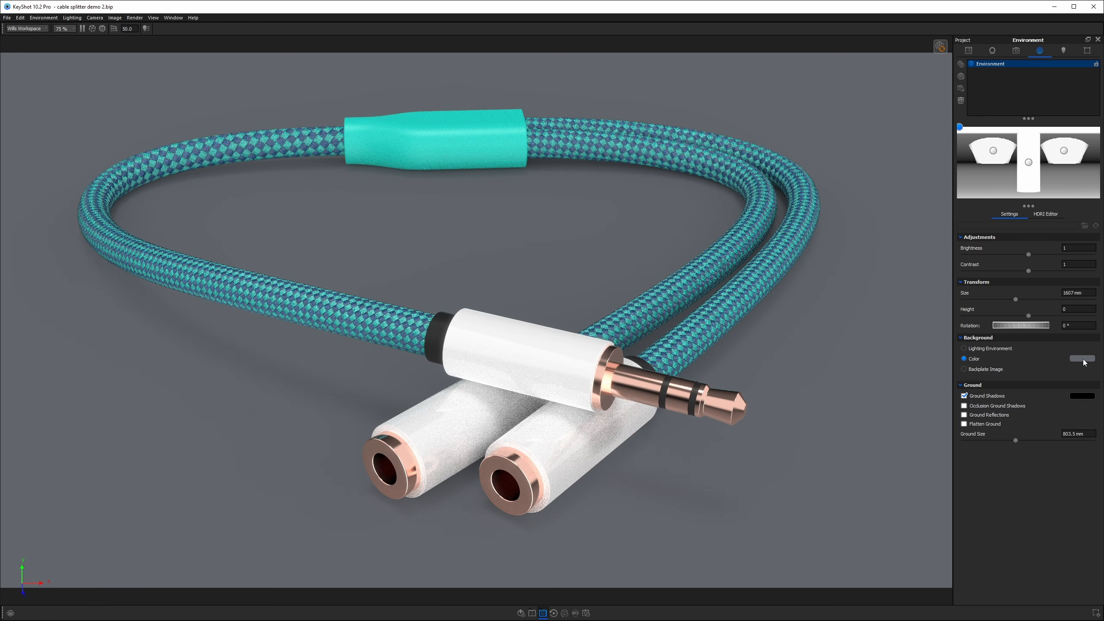
Set the HDRI background gradient resolution to 10000 x 5000.
left_click(1087, 51)
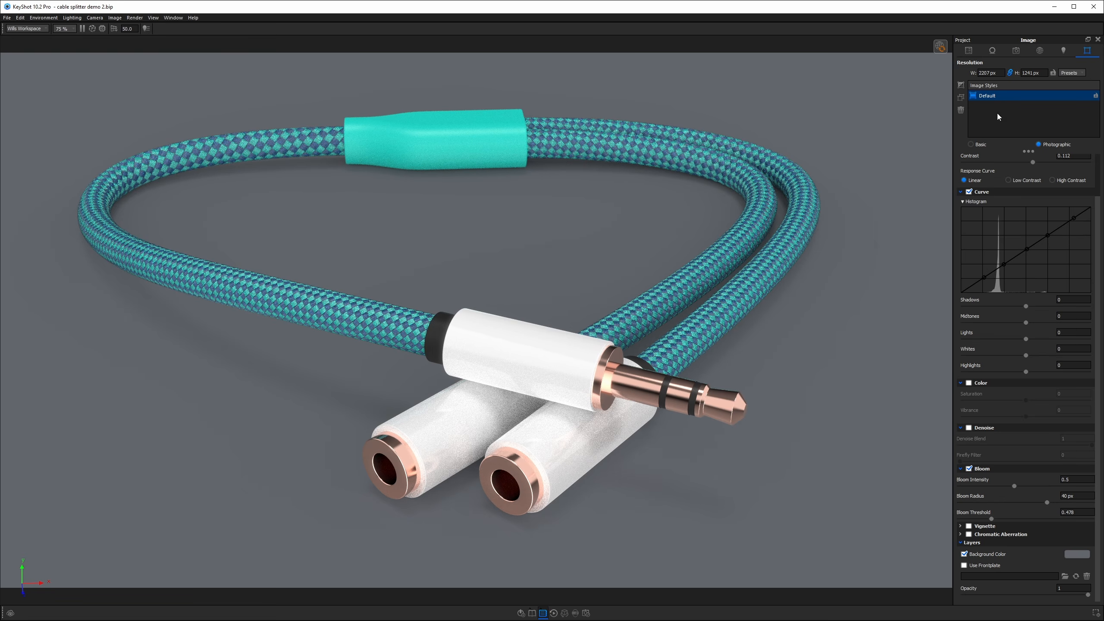
left_click(1038, 50)
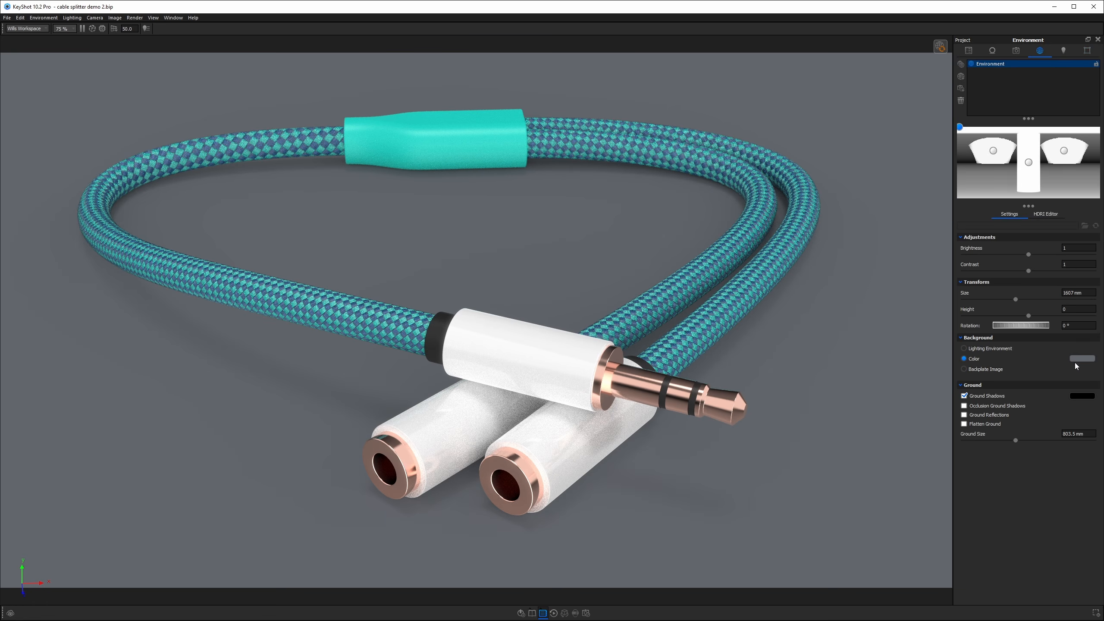
left_click(1045, 214)
left_click(1009, 299)
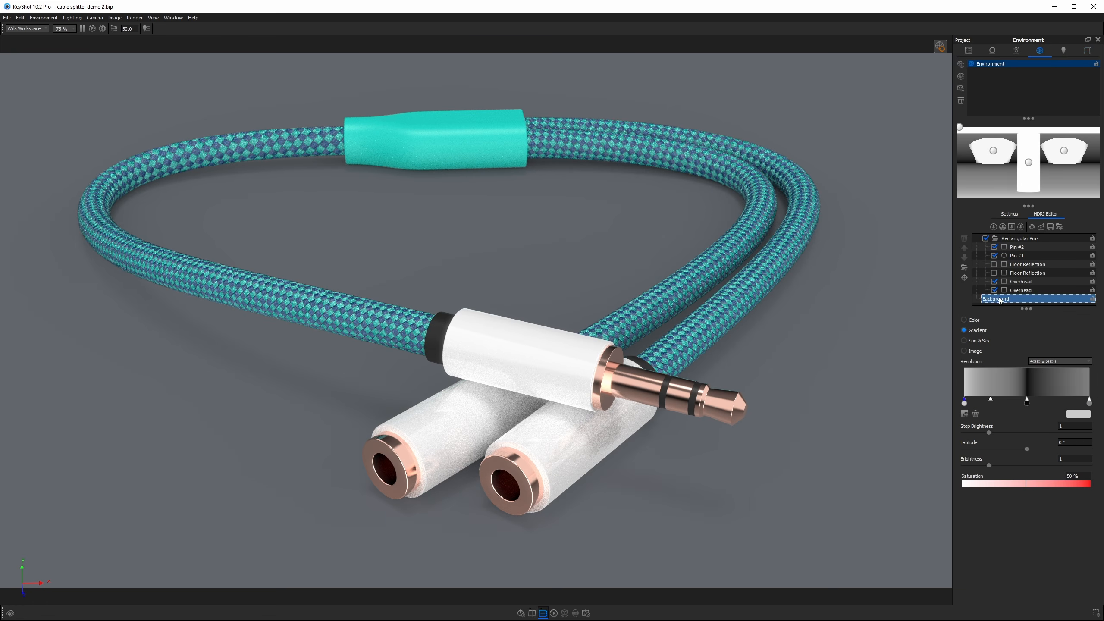
left_click(1055, 361)
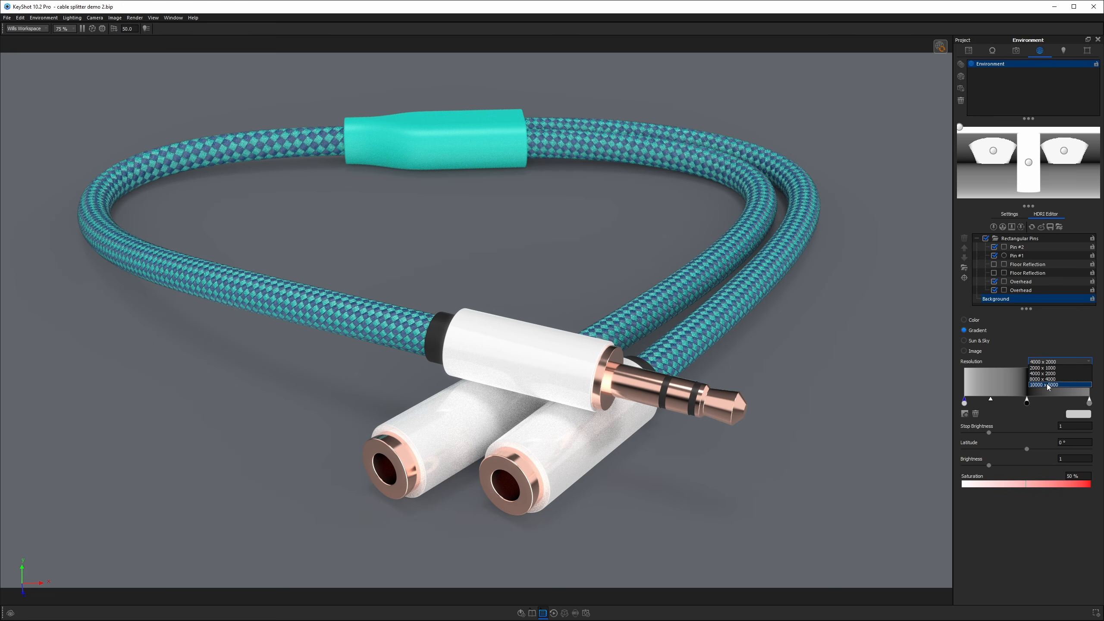
left_click(1048, 385)
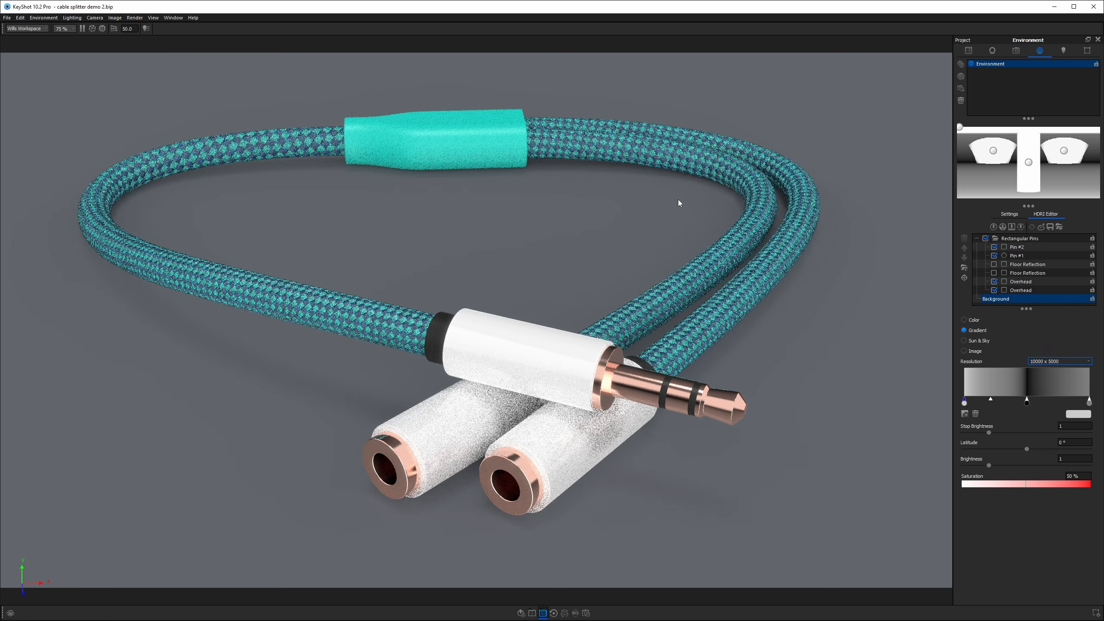
Try background colors in the image style and settle on a lavender blue, about hue 241°, saturation 41%, value 97%.
left_click(1087, 51)
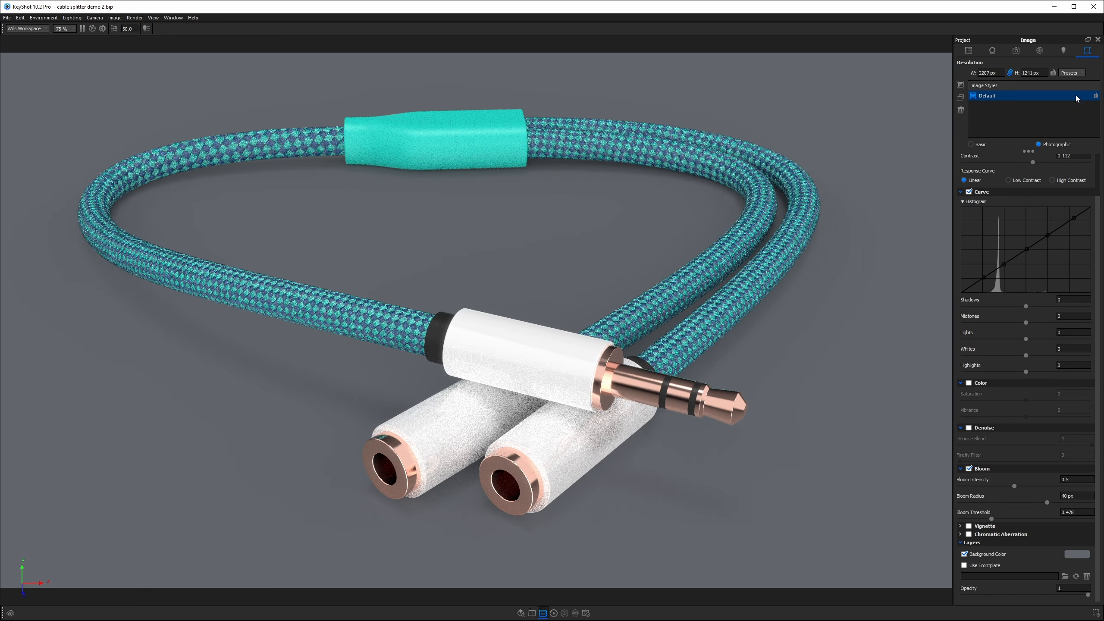
left_click(1077, 554)
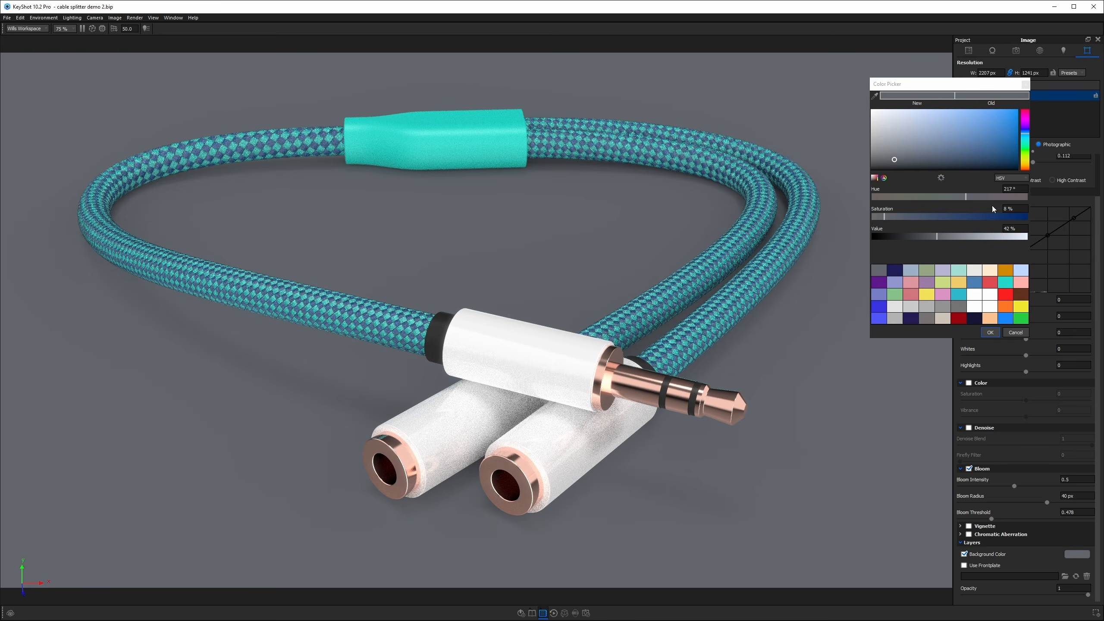
left_click(919, 130)
left_click_drag(919, 130, 924, 114)
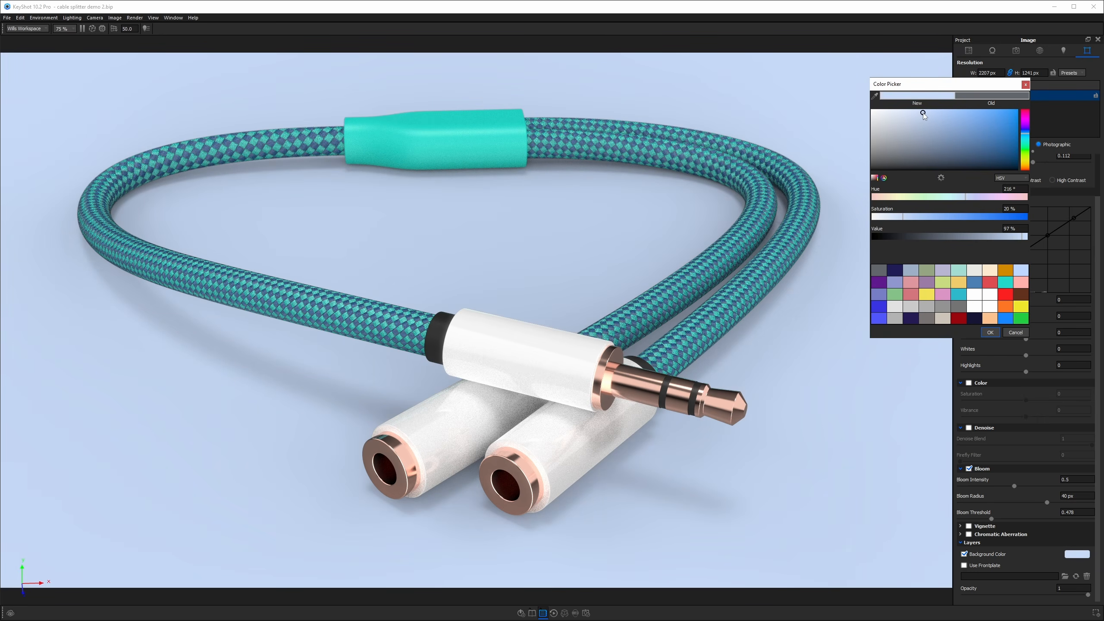
left_click(1005, 283)
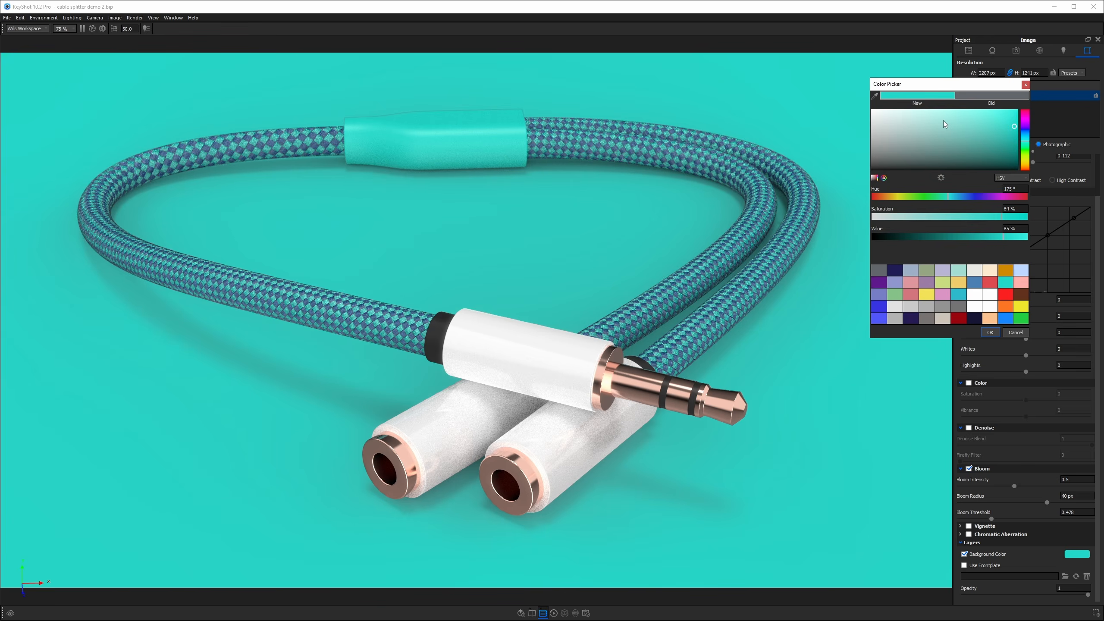
mouse_move(946, 133)
left_mouse_down()
mouse_move(953, 122)
mouse_move(976, 137)
left_mouse_up()
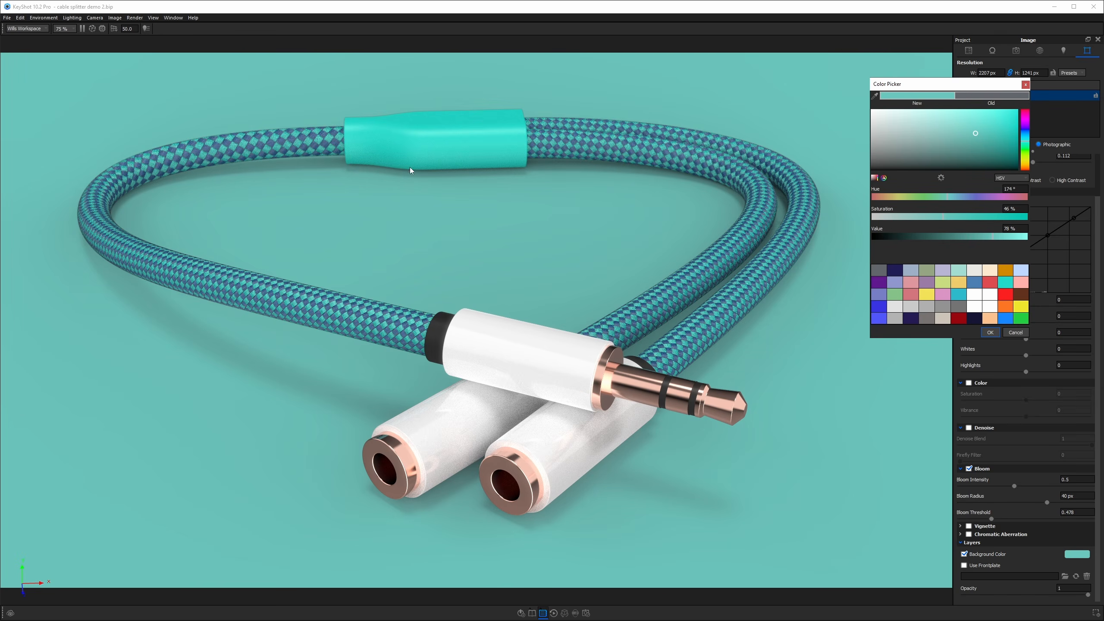
left_click(1025, 134)
mouse_move(1025, 134)
left_mouse_down()
mouse_move(966, 122)
mouse_move(1026, 137)
left_mouse_up()
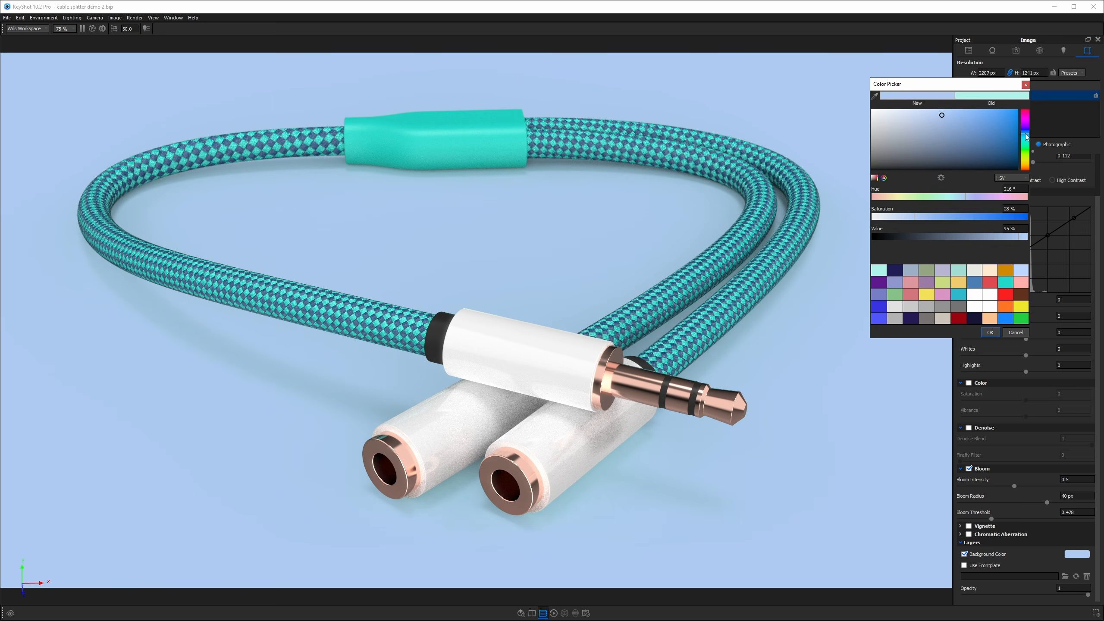
left_click(961, 112)
left_click_drag(960, 112, 960, 115)
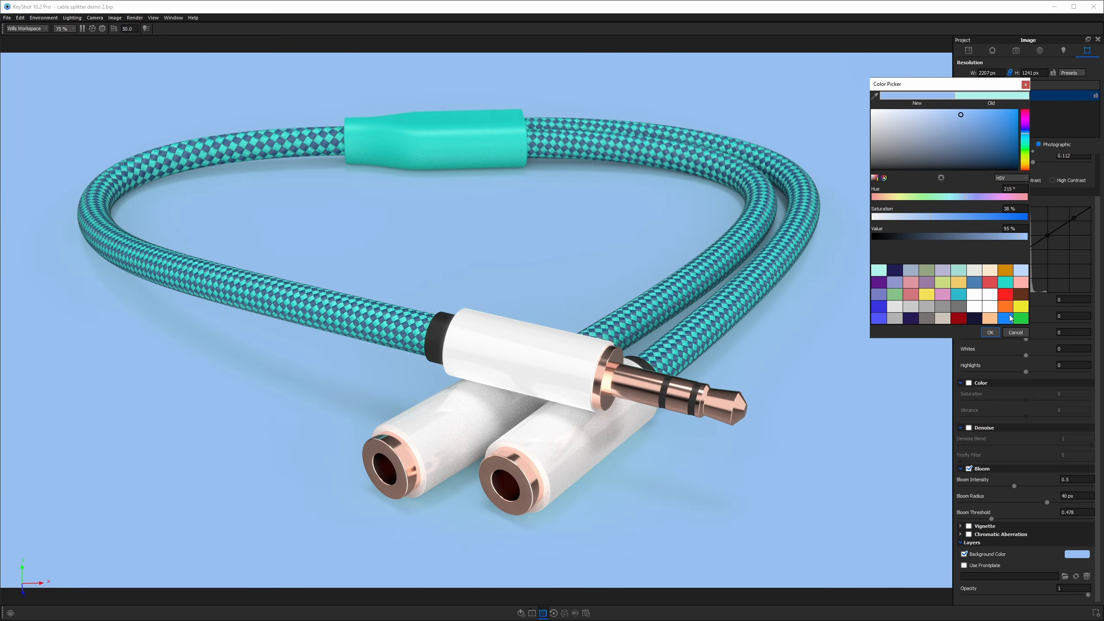
left_click(884, 291)
left_click(930, 114)
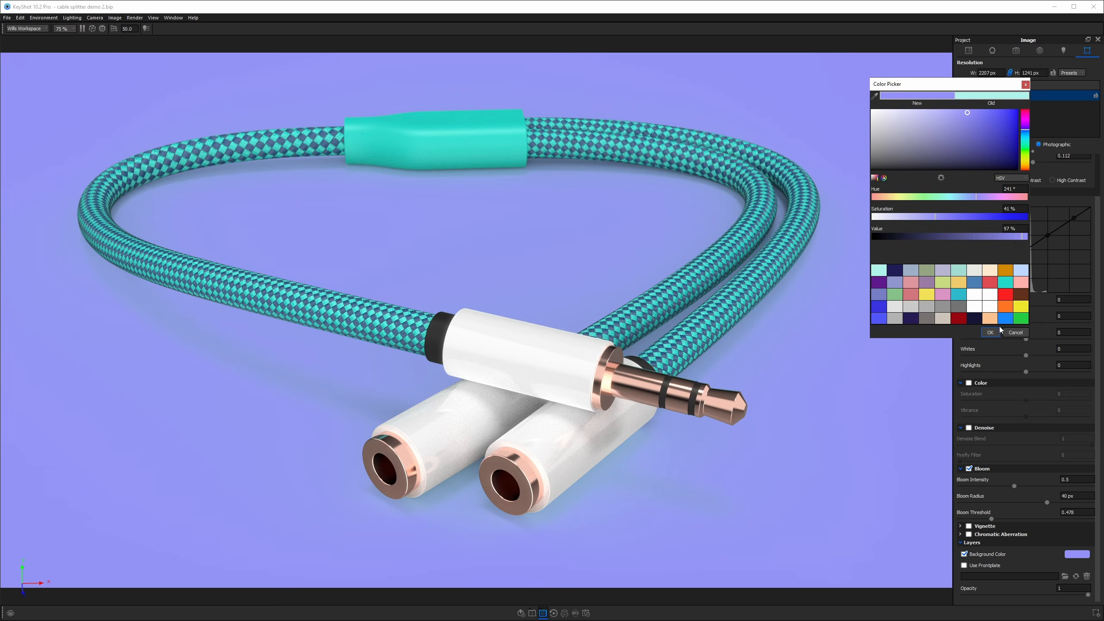
left_click(990, 332)
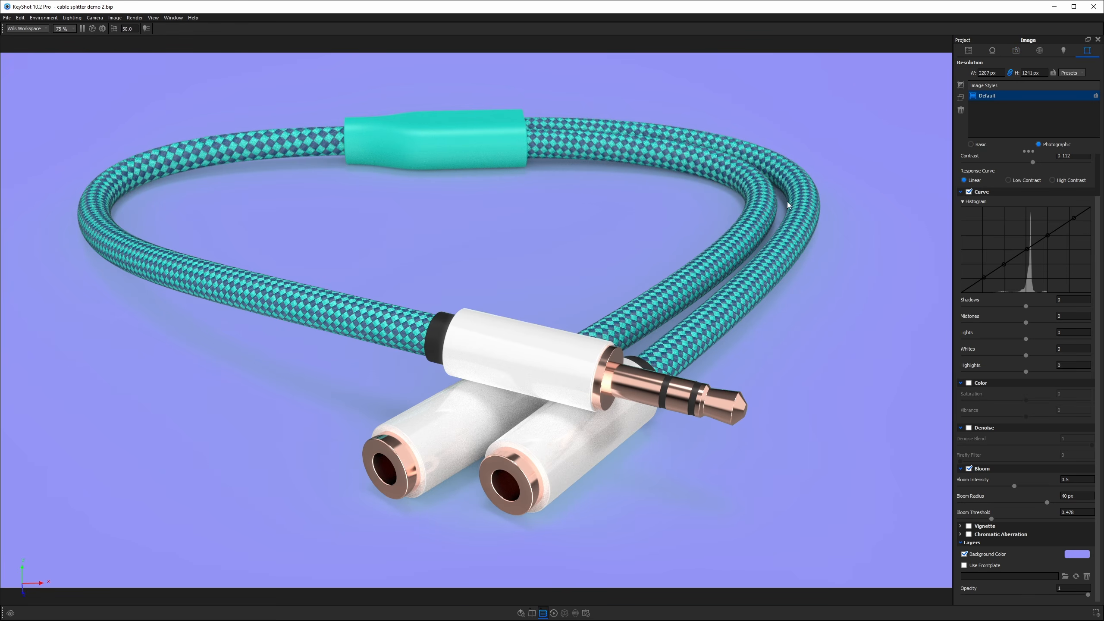
Open the cable material's warp color for reference and cancel without changing it.
double_click(771, 212)
left_click(1080, 160)
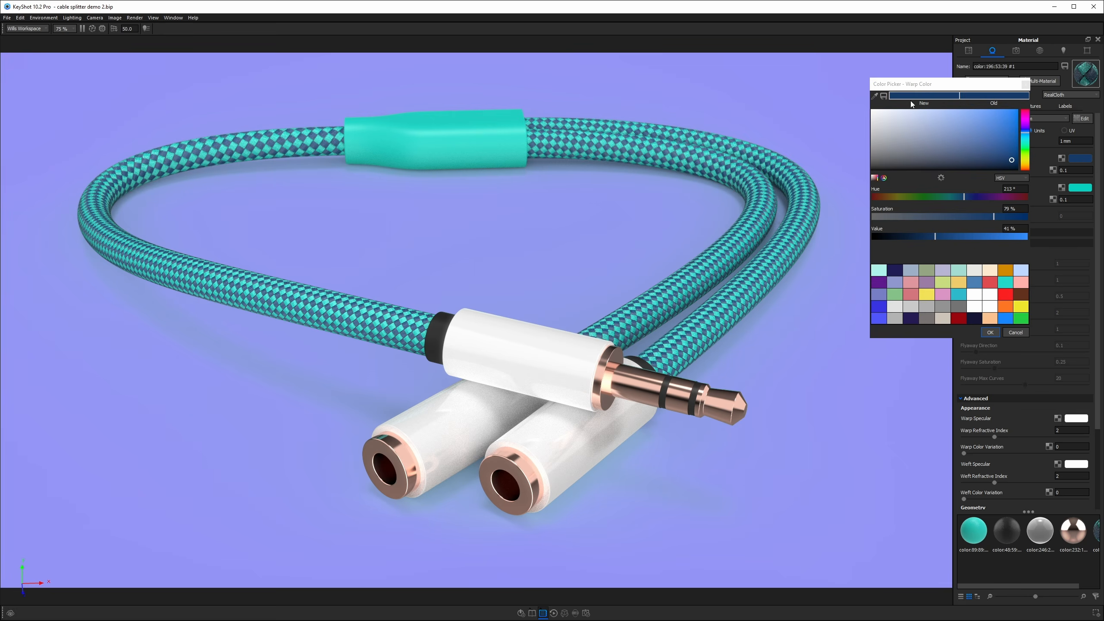
left_click(1015, 332)
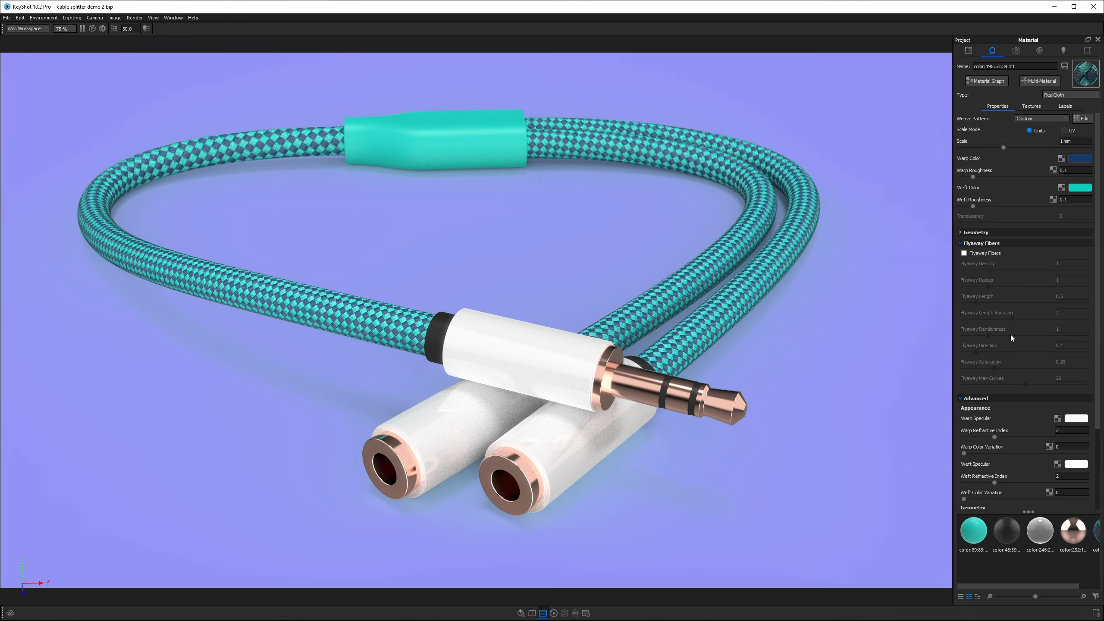
Set the image background color to a light blue from the warp color hue, about 213°, 50% saturation, 98% value.
left_click(1087, 51)
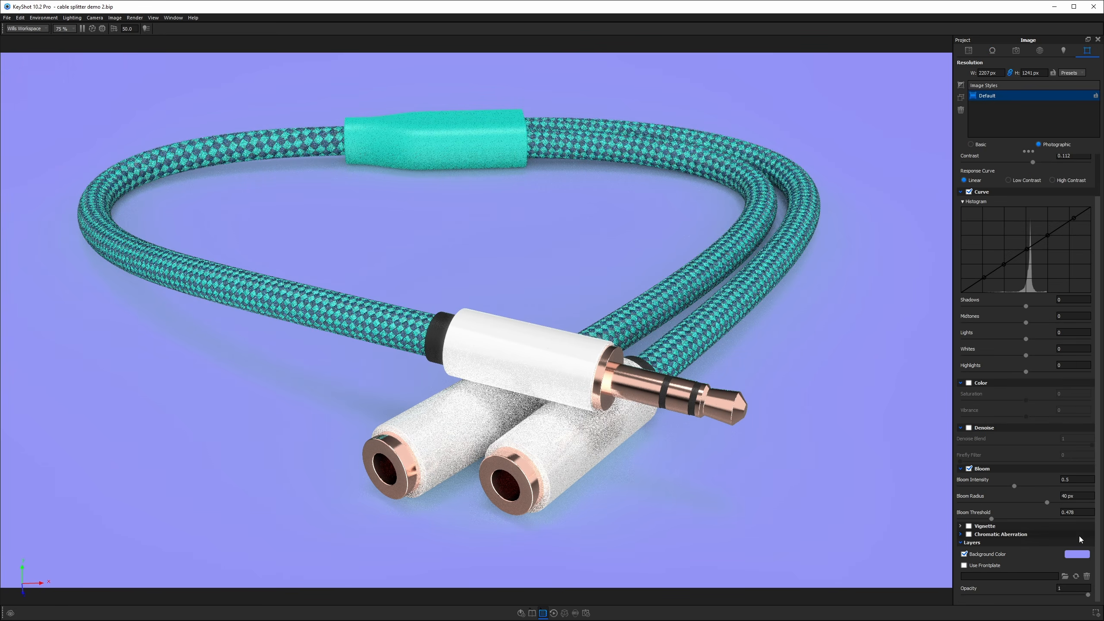
left_click(1078, 554)
left_click(879, 319)
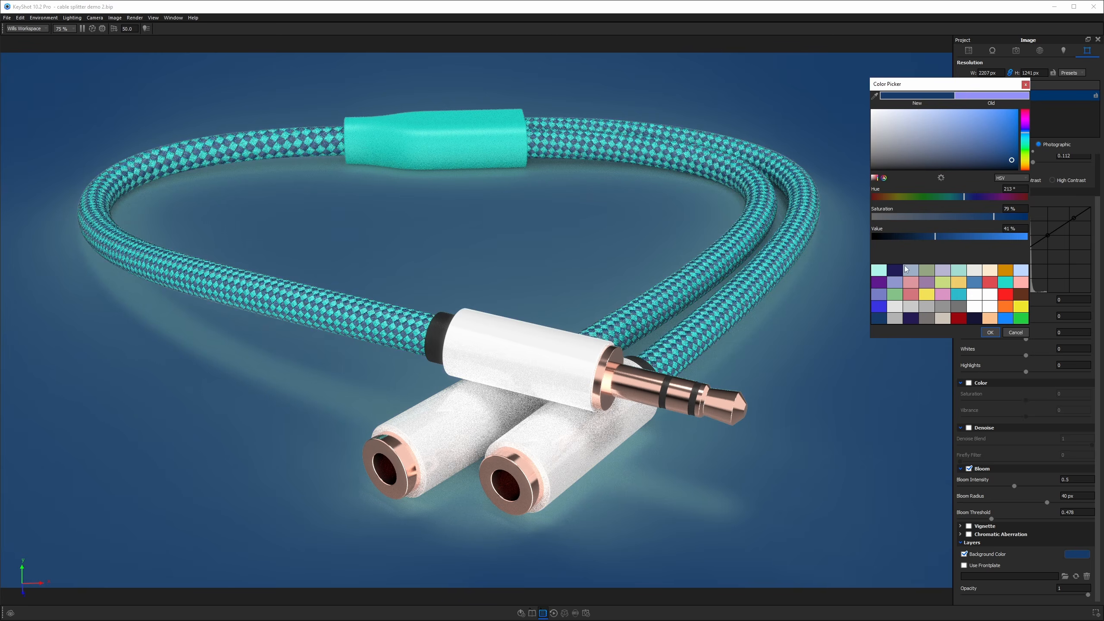
mouse_move(992, 238)
left_mouse_down()
mouse_move(1025, 238)
mouse_move(949, 219)
left_mouse_up()
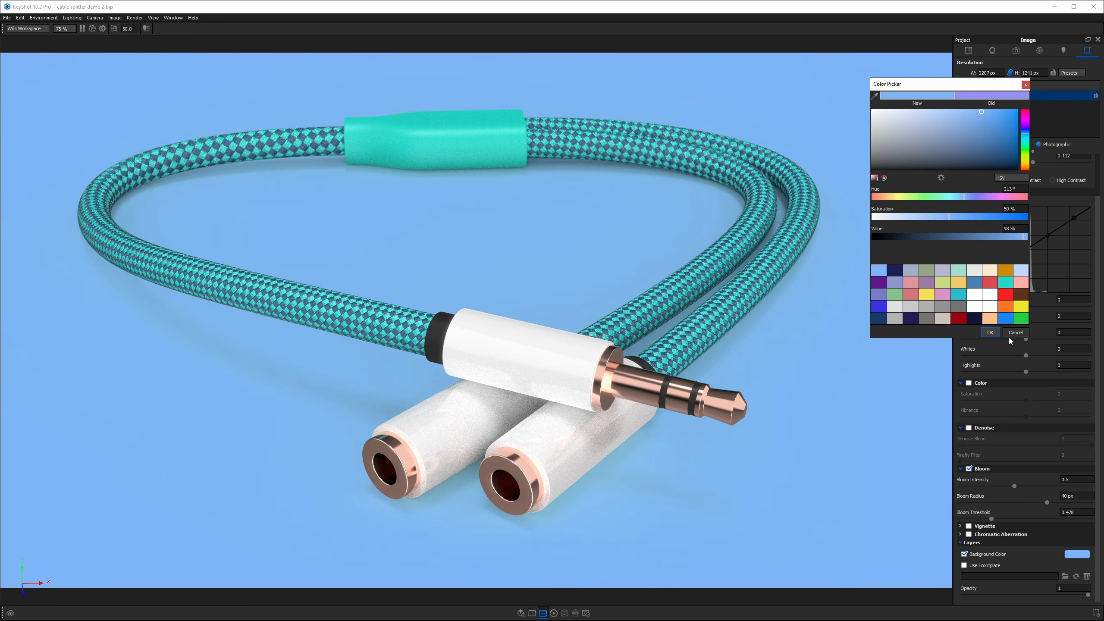
left_click(990, 332)
Set the environment's background color to the same light blue swatch.
left_click(1040, 50)
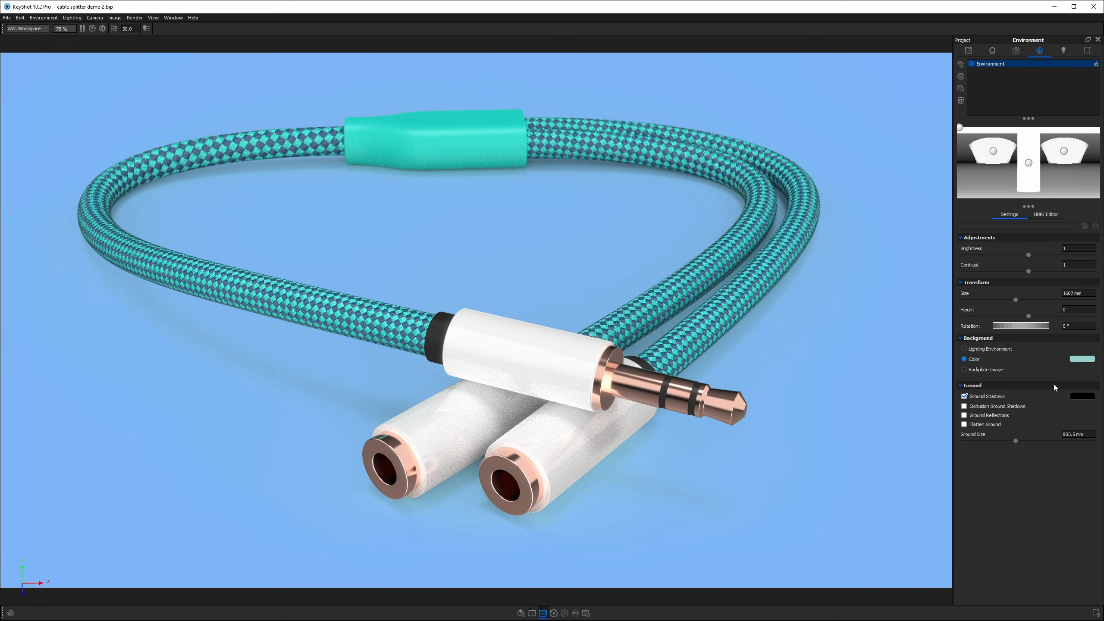
left_click(1083, 359)
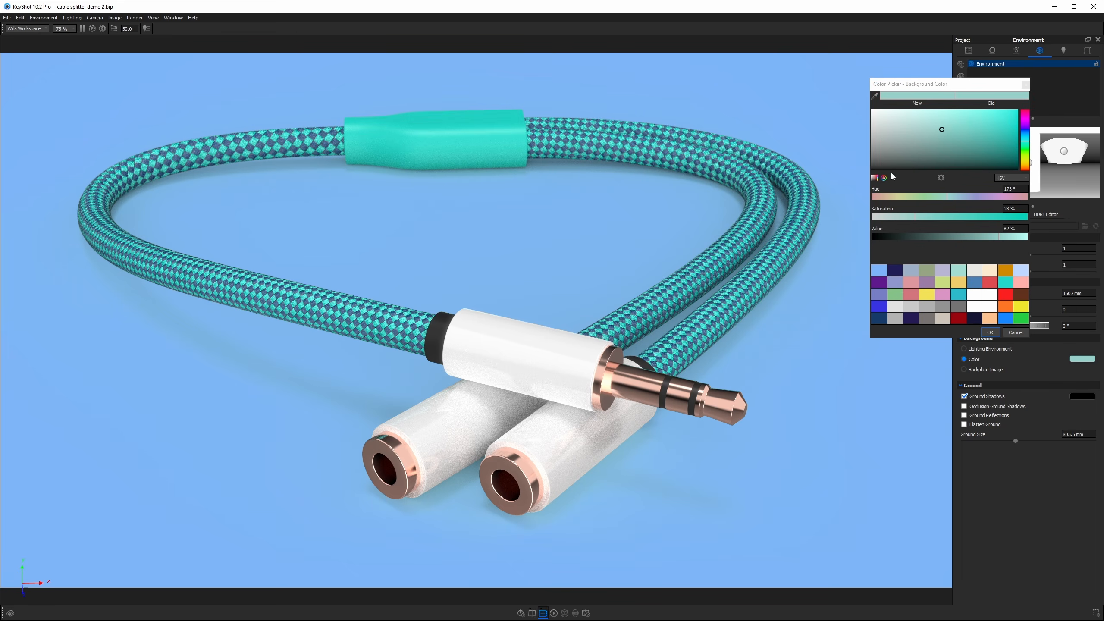
left_click(878, 270)
left_click(990, 332)
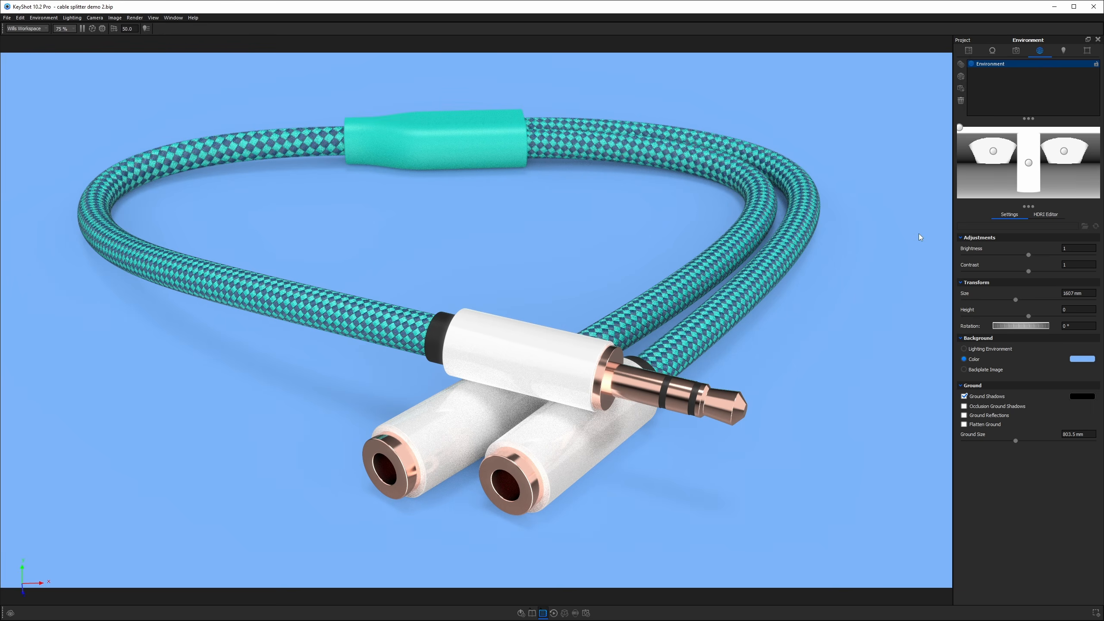
left_click(1082, 359)
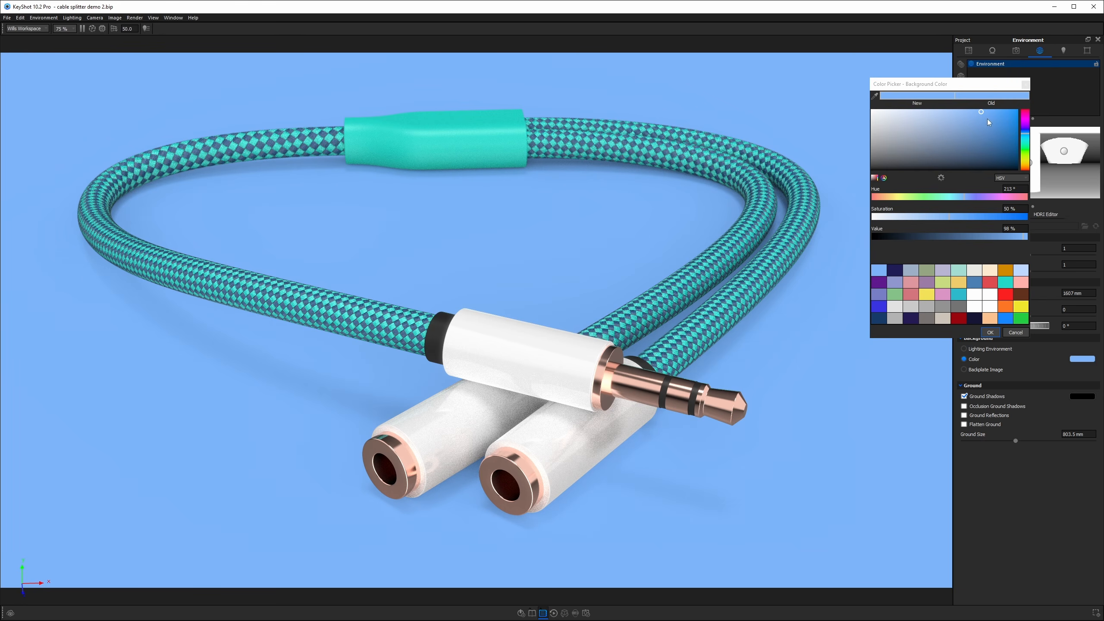
left_click_drag(981, 115, 974, 113)
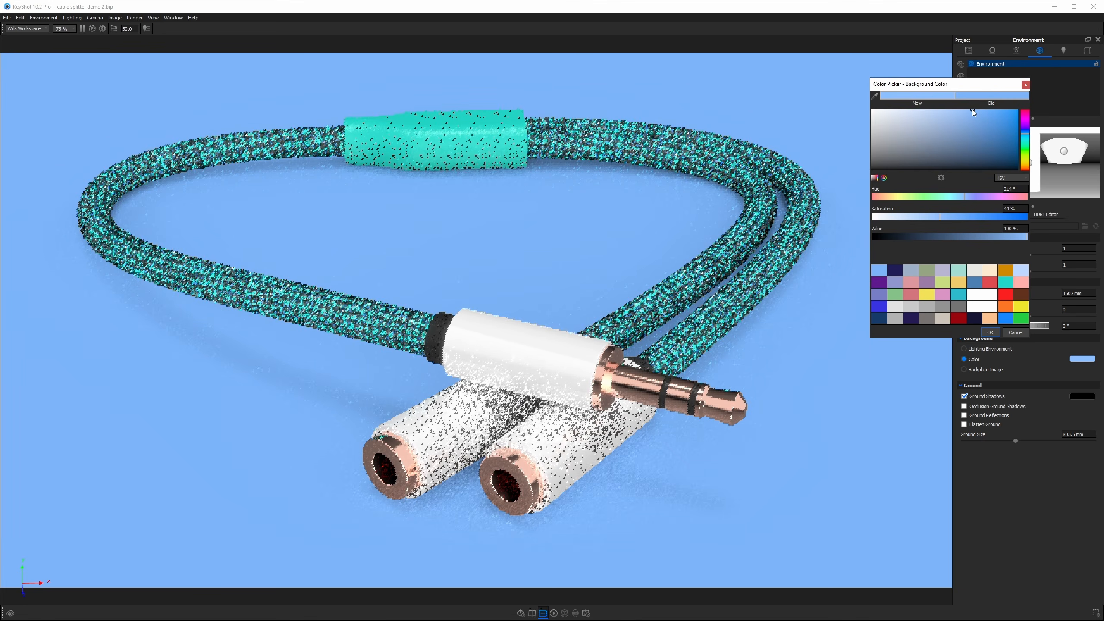
left_click(1015, 332)
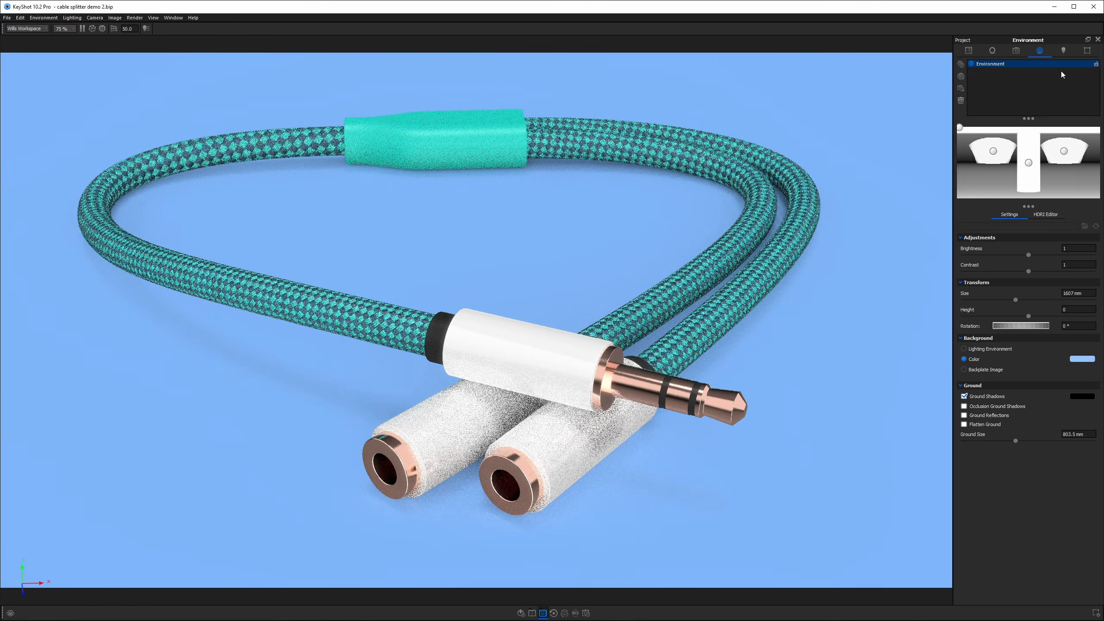
Set the image background color to a paler blue, about hue 216°, 29% saturation, 100% value.
left_click(1086, 51)
left_click(1083, 554)
mouse_move(972, 114)
left_mouse_down()
mouse_move(917, 95)
mouse_move(879, 271)
left_mouse_up()
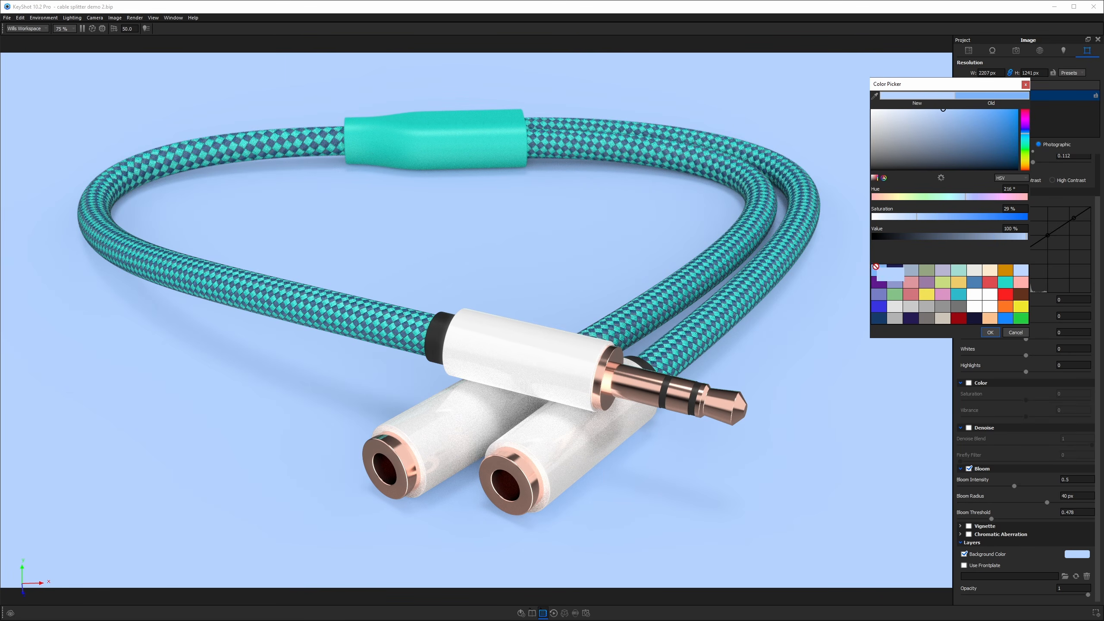
left_click(990, 332)
Set the environment's background color to the same pale blue.
left_click(1039, 51)
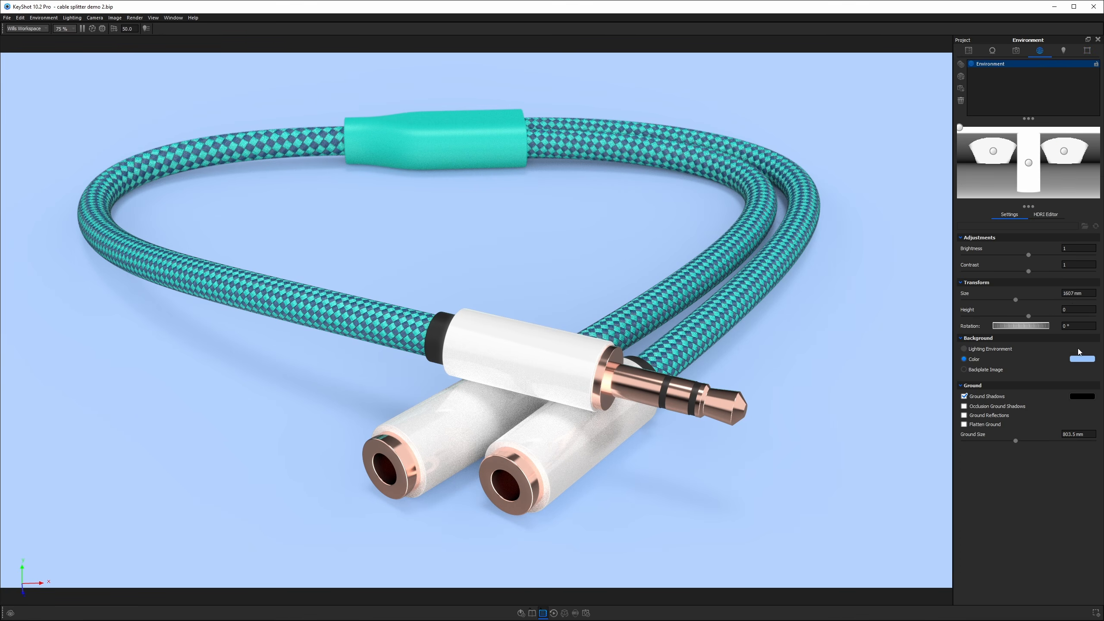
left_click(1081, 359)
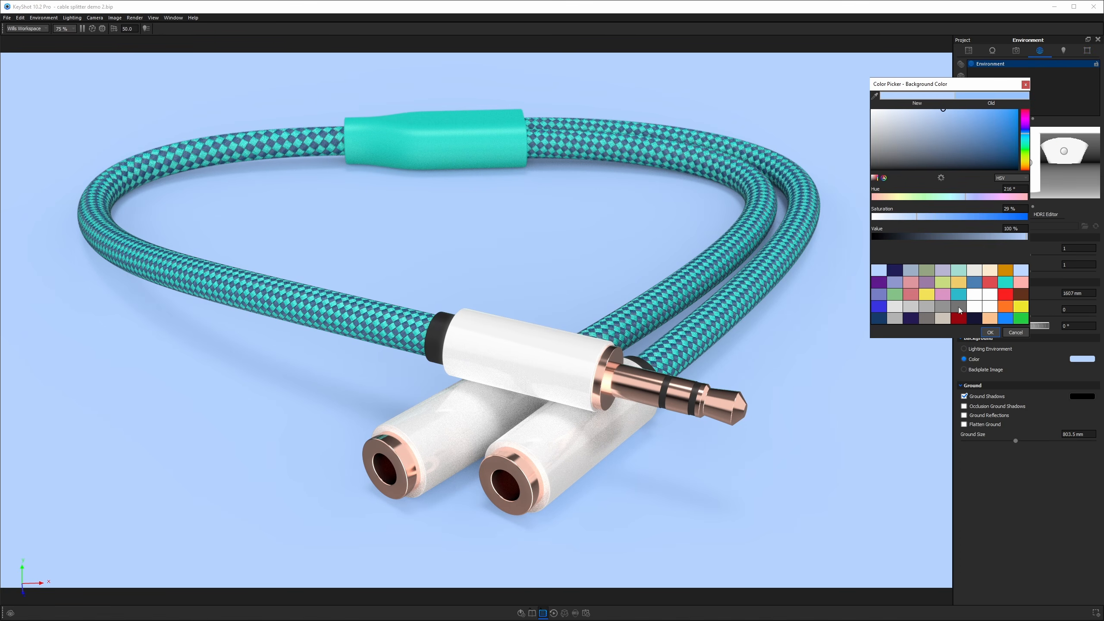
left_click(990, 332)
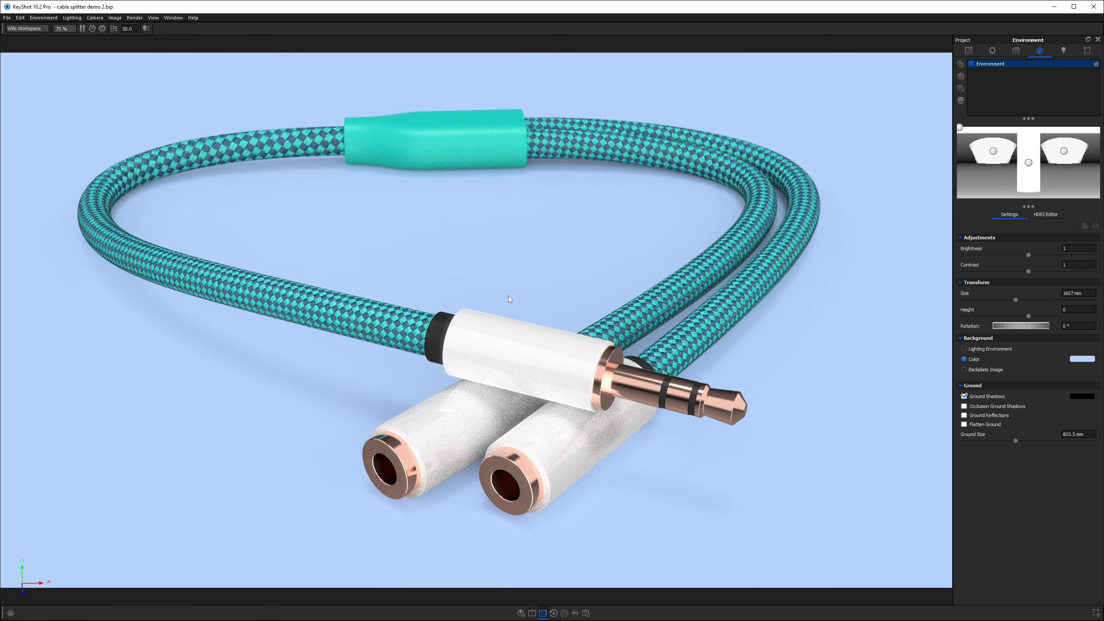
Set the white plug plastic's diffuse color value to about 92%.
double_click(507, 328)
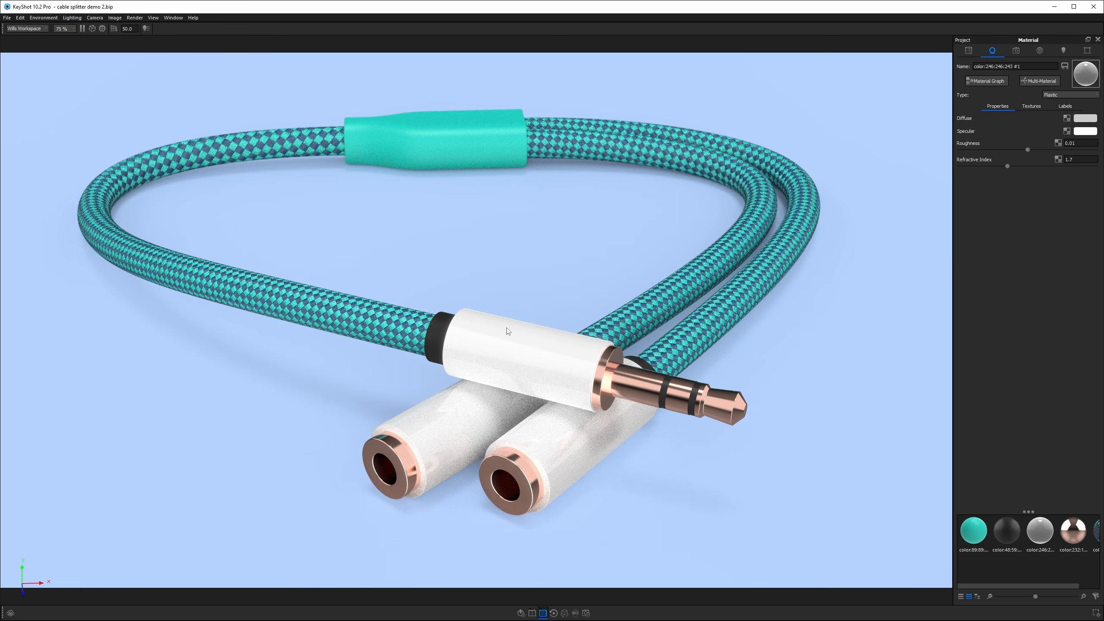
left_click(1083, 119)
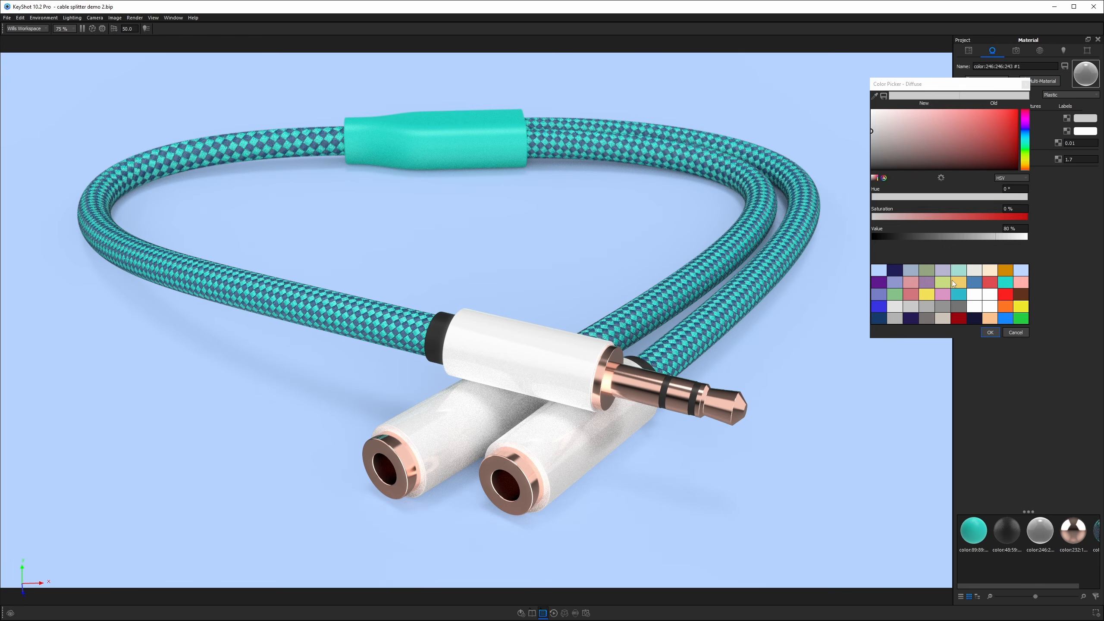
left_click(1002, 237)
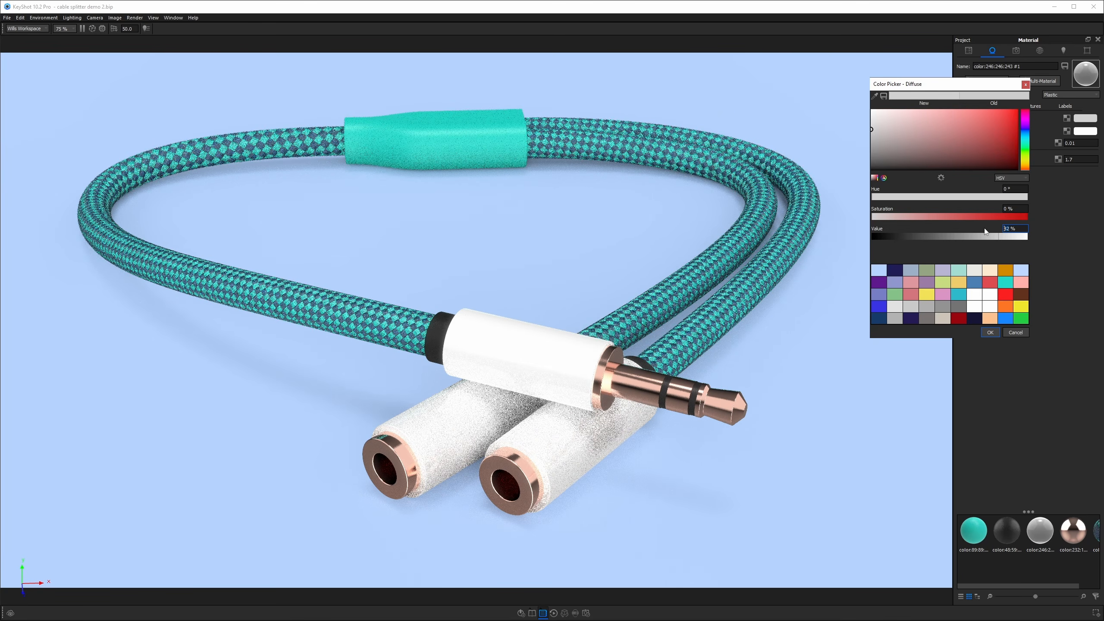
left_click(995, 334)
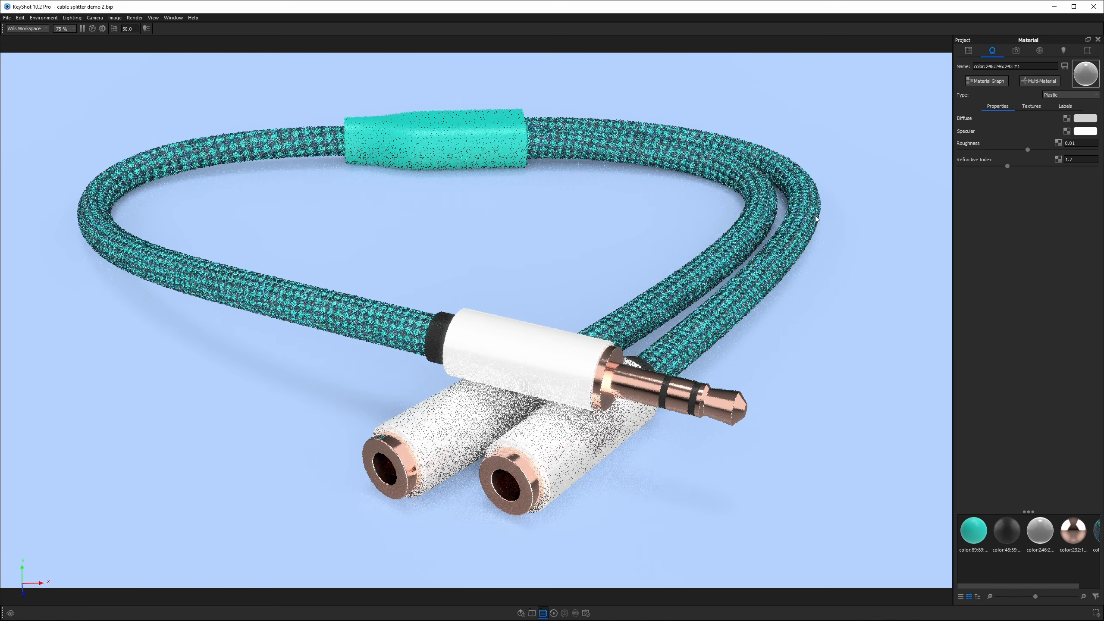
Enable the image Color adjustment with saturation about 0.09 and vibrance about 0.084.
left_click(1087, 50)
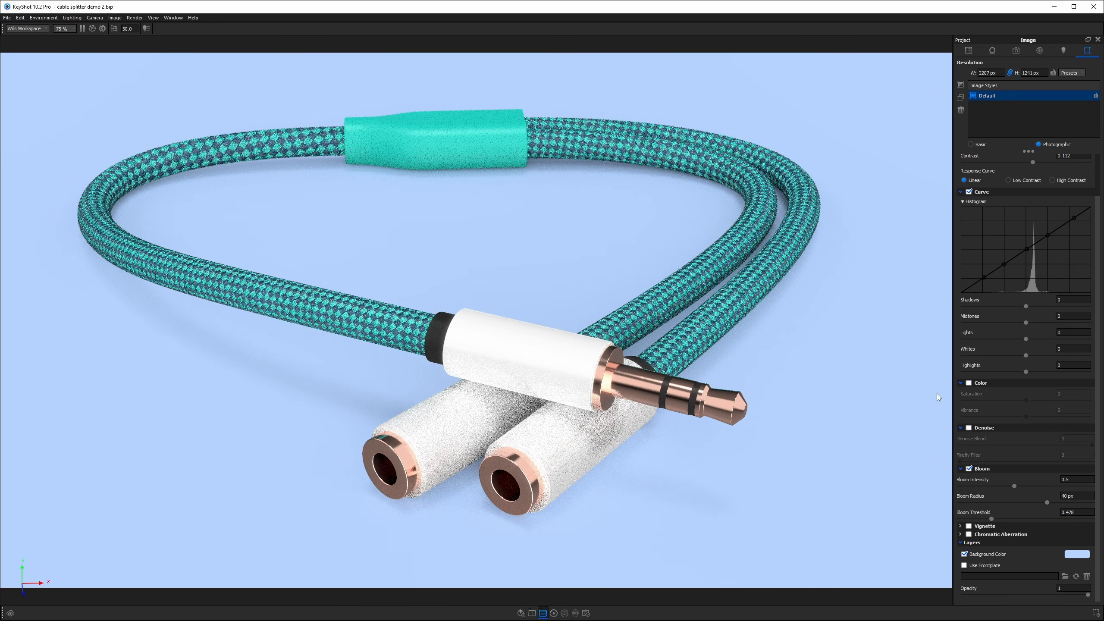
left_click(969, 382)
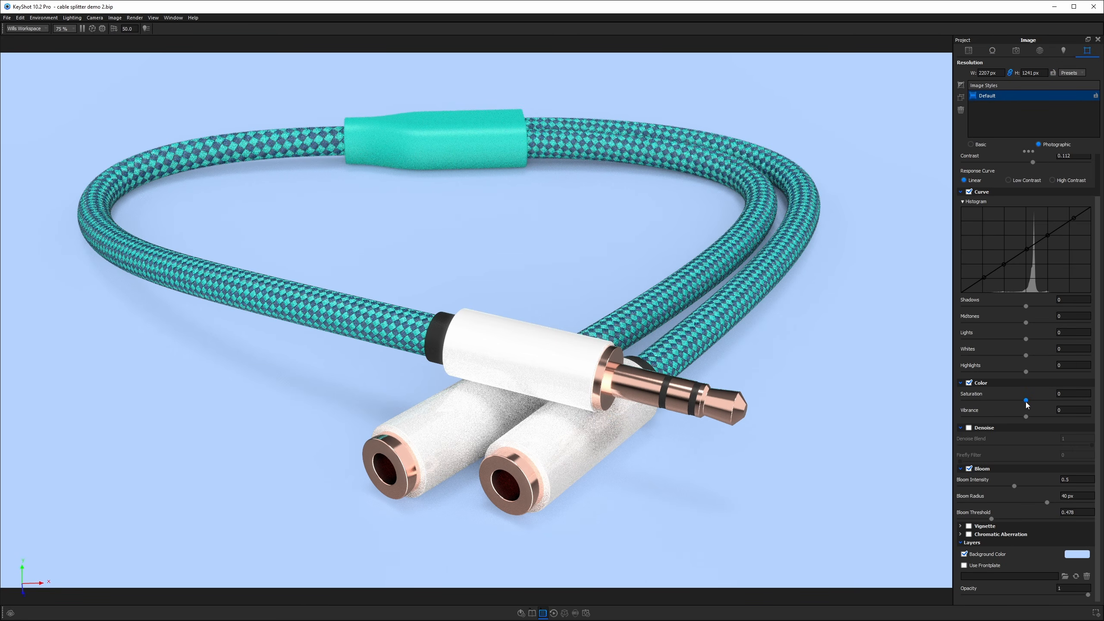
left_click_drag(1026, 405, 1032, 416)
left_click_drag(1034, 402, 1031, 404)
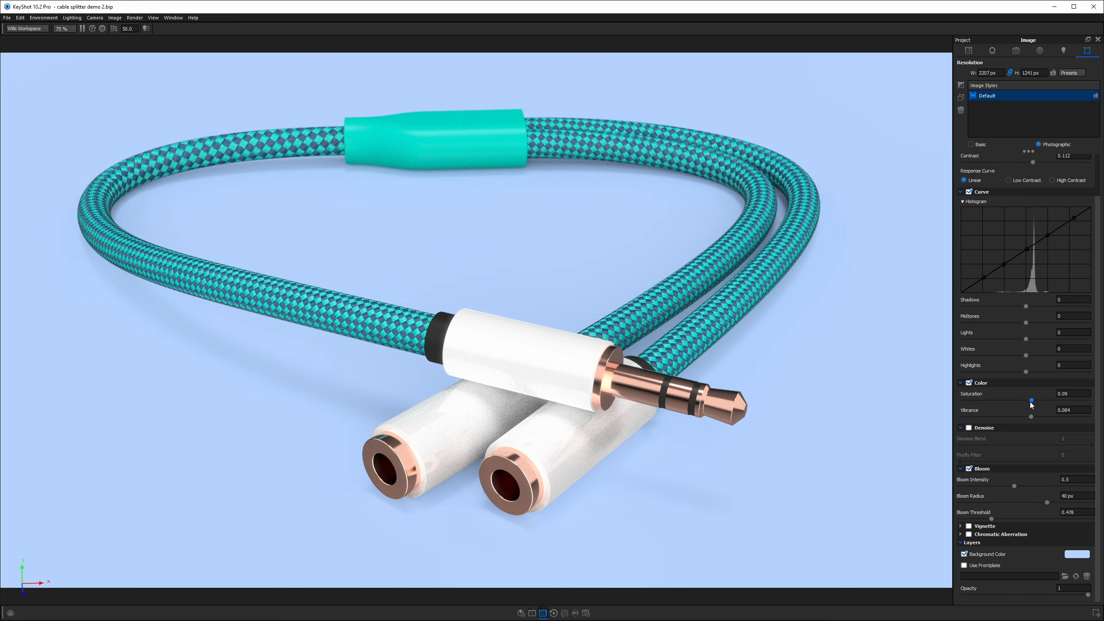
Enable Denoise with a denoise blend of 0.3 and a firefly filter of 0.1.
left_click(968, 428)
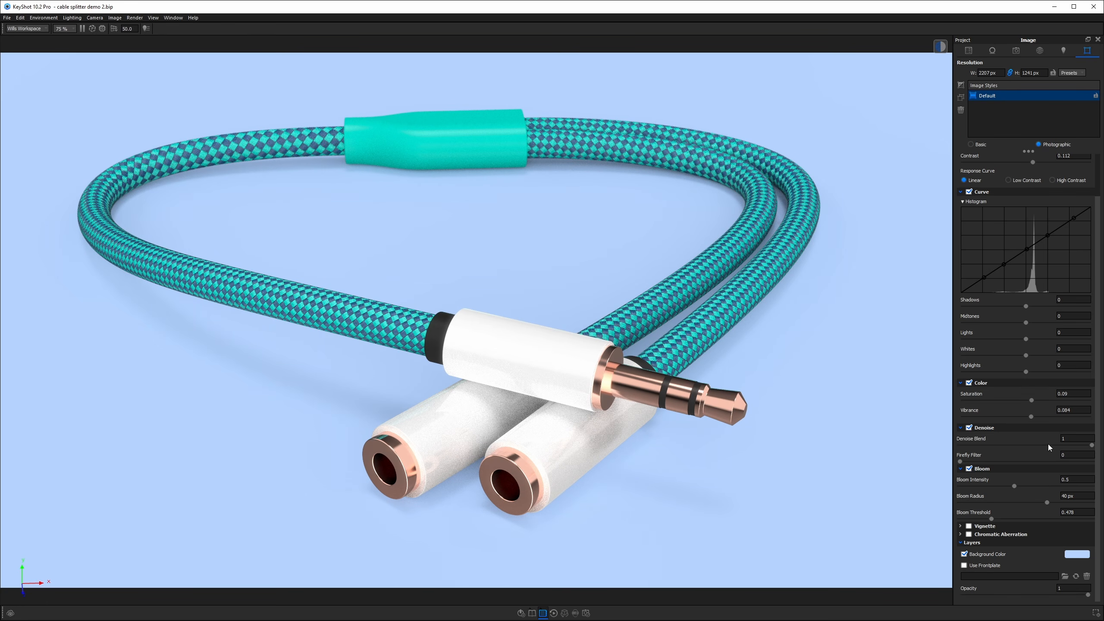
type("0.3")
key("Return")
key("Tab")
type(".1")
key("Return")
Set the braided cable material's weave scale to 1.5 mm.
left_click(2, 3)
left_click_drag(3, 2, 544, 191)
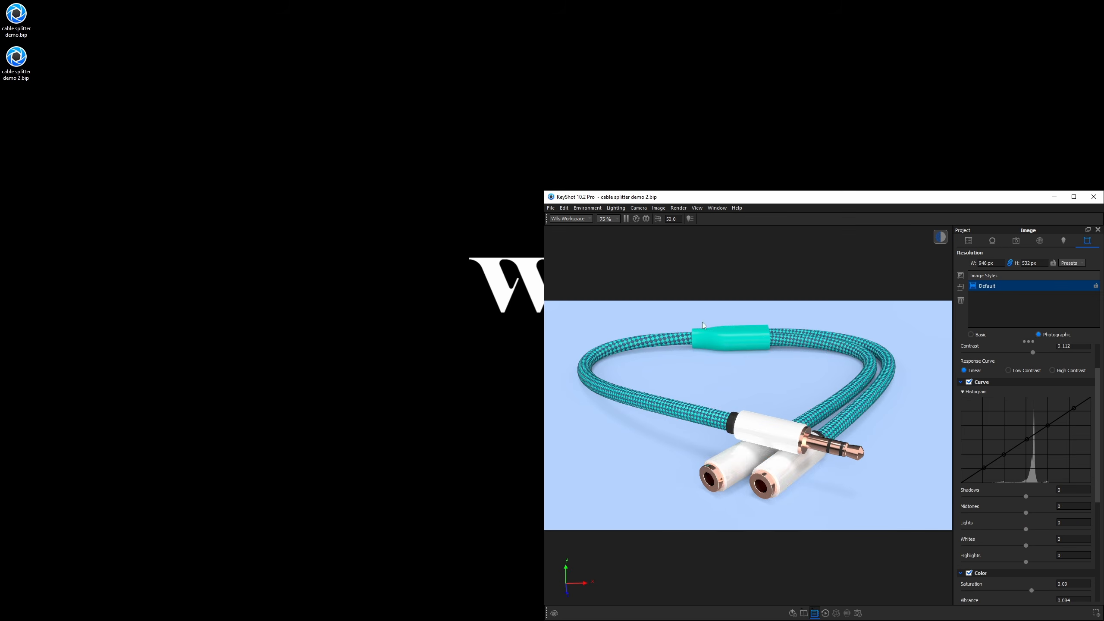
double_click(686, 416)
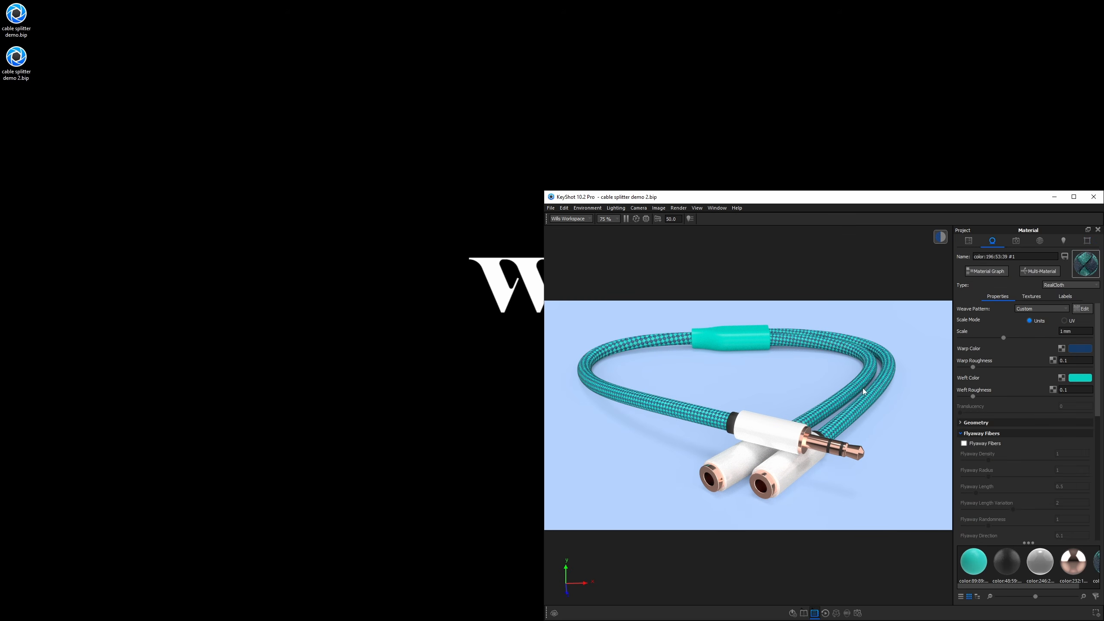
left_click(1065, 330)
type(".5")
key("Return")
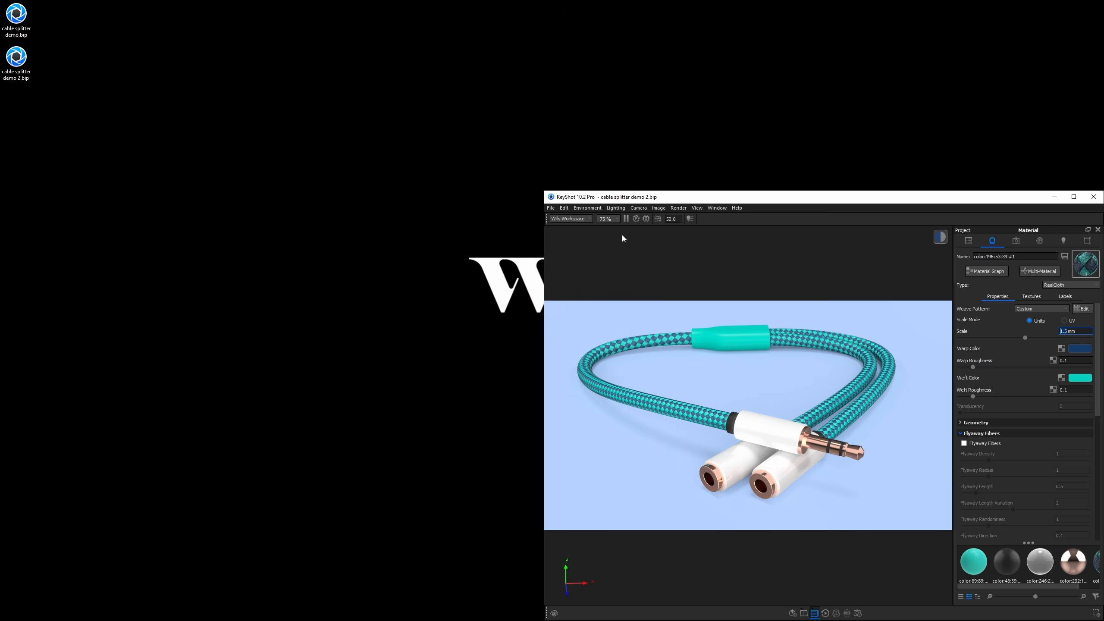
double_click(560, 197)
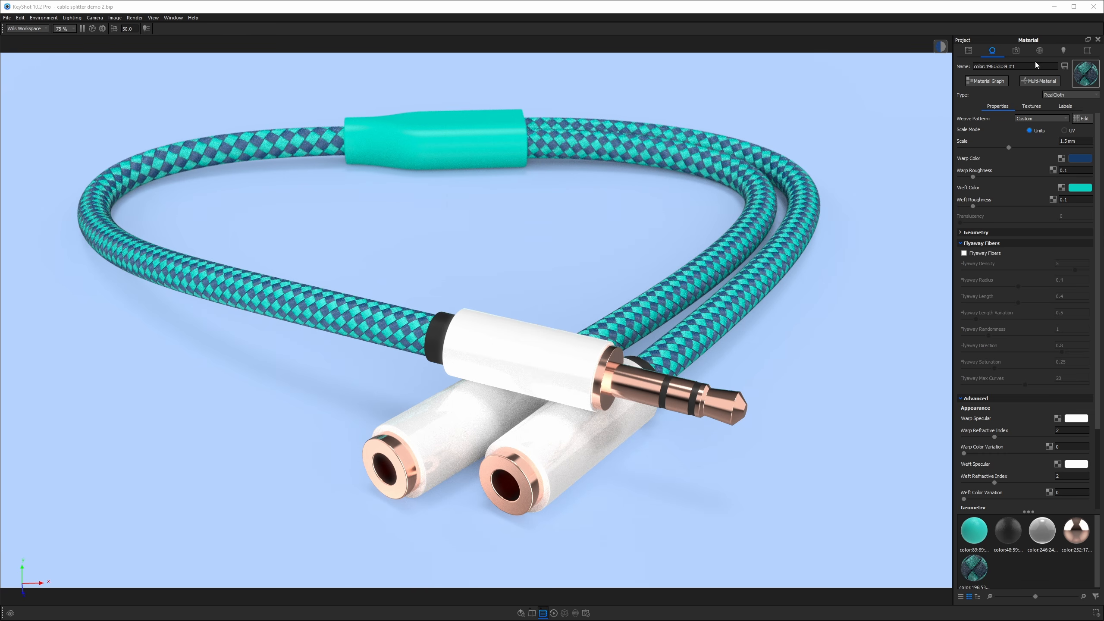
Toggle the HDRI's Pin #3 off and back on to compare its lighting effect.
left_click(1040, 50)
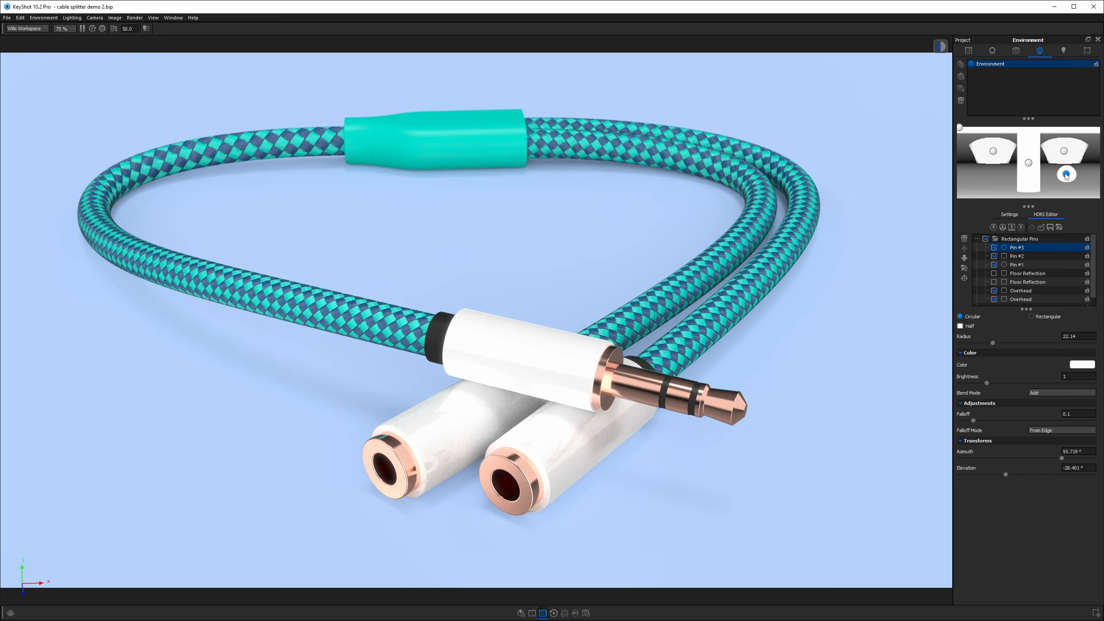
left_click(994, 247)
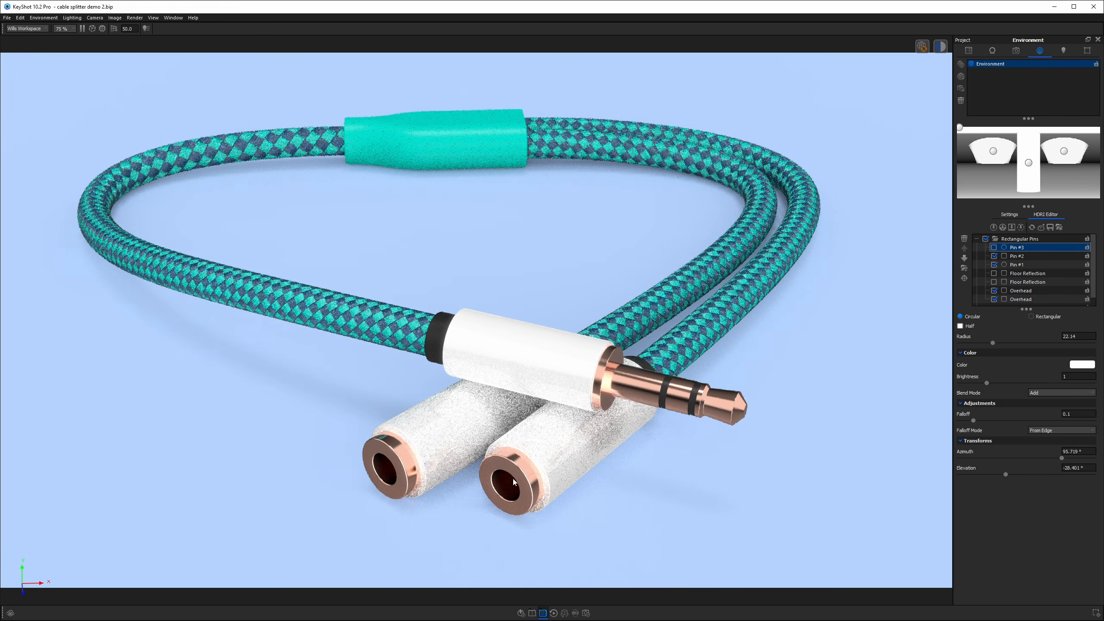
left_click(994, 247)
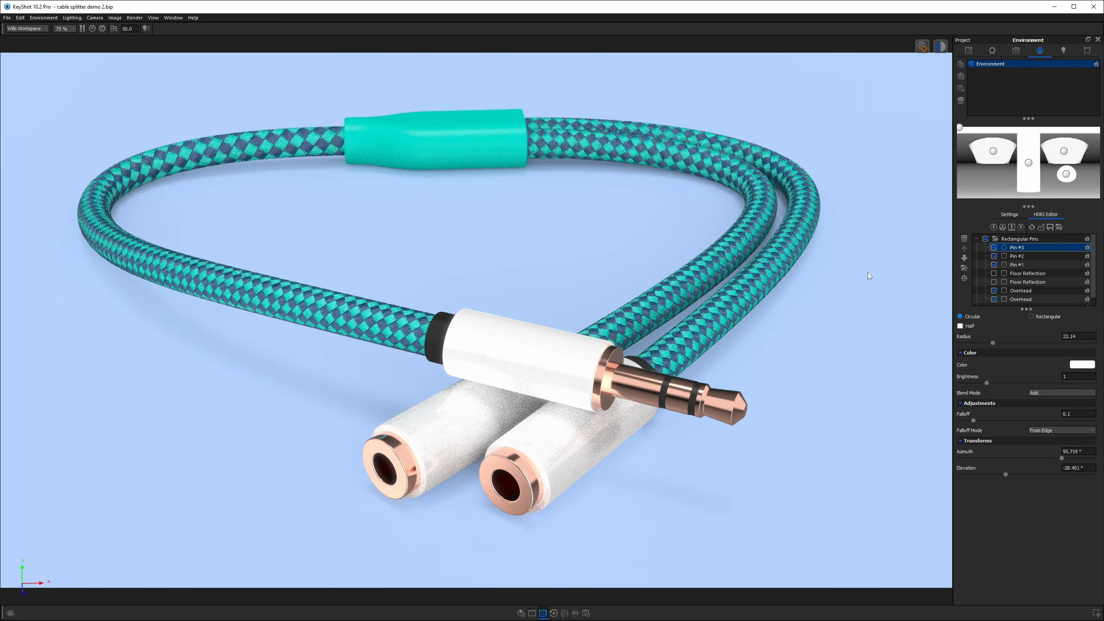
left_click(920, 46)
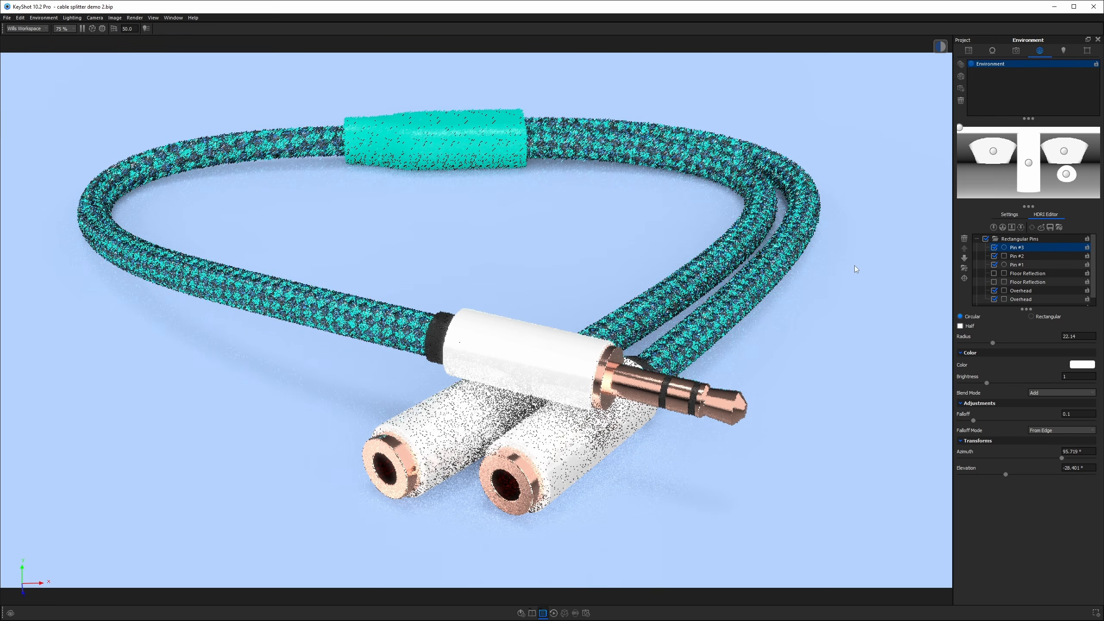
Add a ground plane to the scene.
left_click(969, 50)
left_click(739, 323)
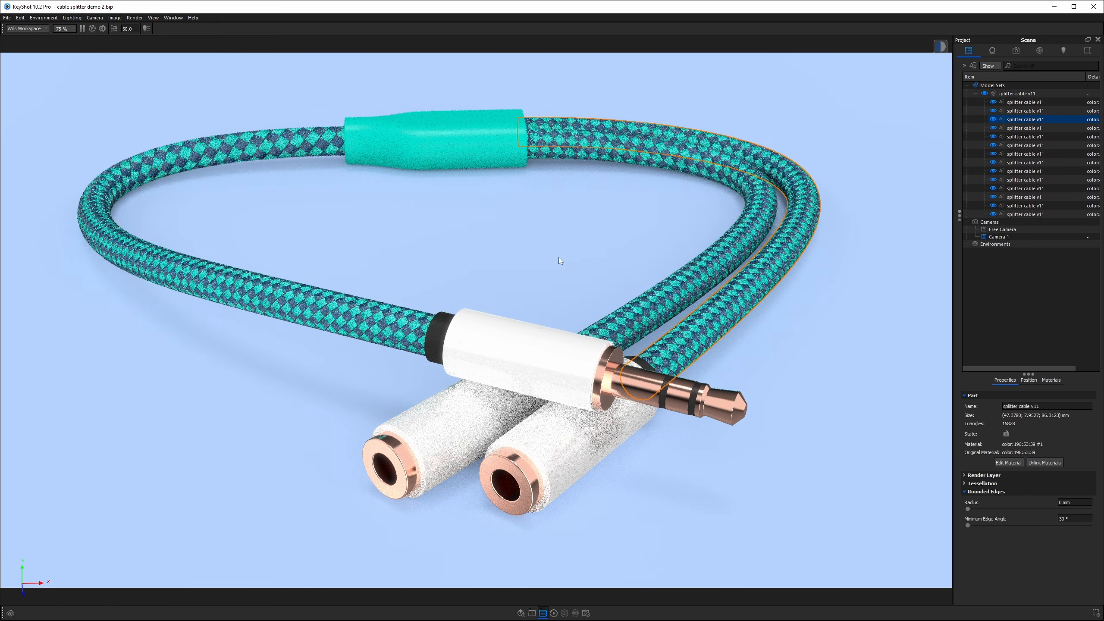
left_click(757, 356)
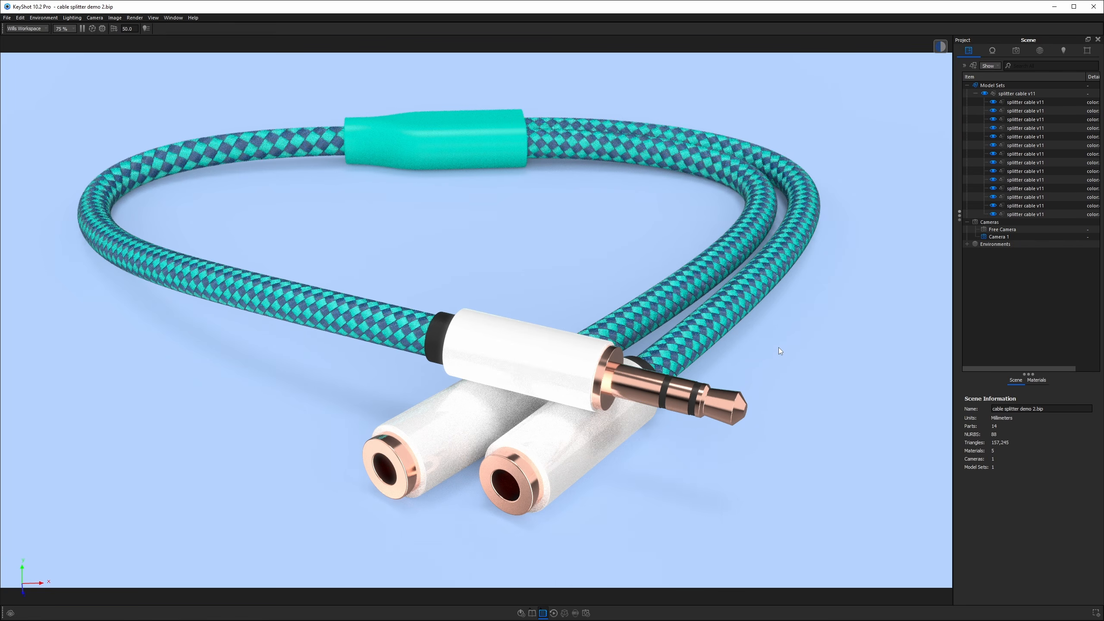
key("ctrl+g")
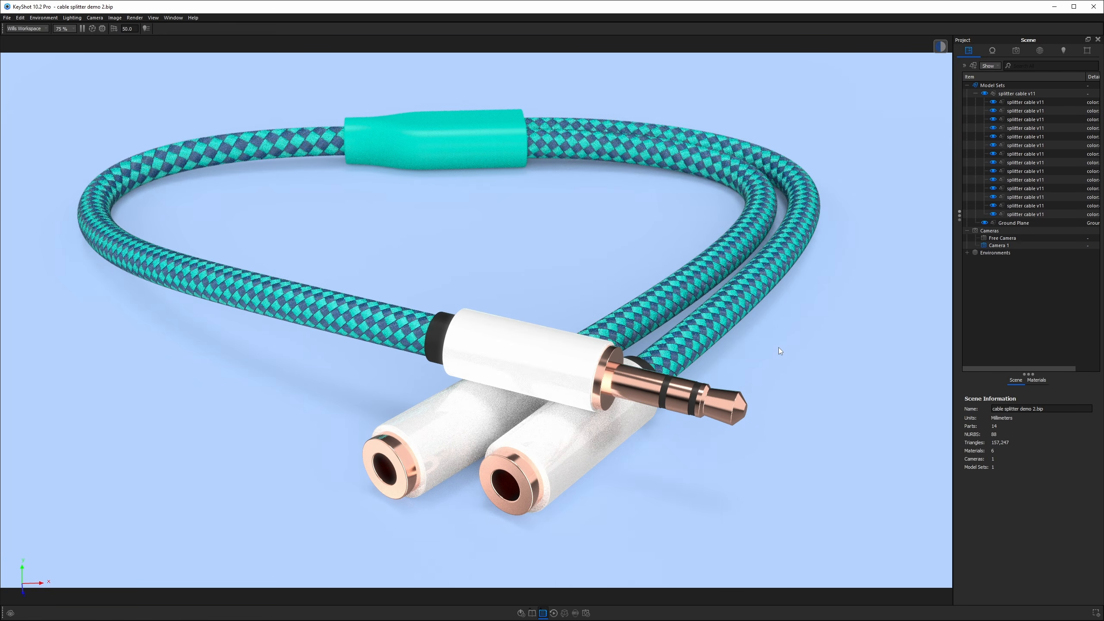
Change the ground plane's material type to Diffuse and color it with the pale blue swatch.
double_click(741, 340)
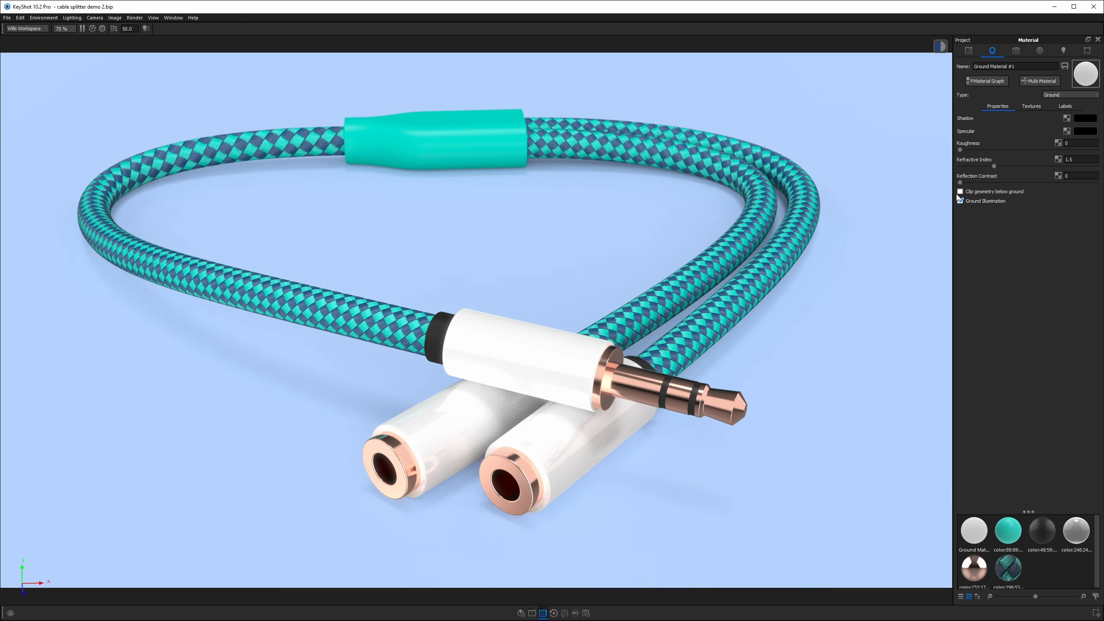
left_click(1058, 93)
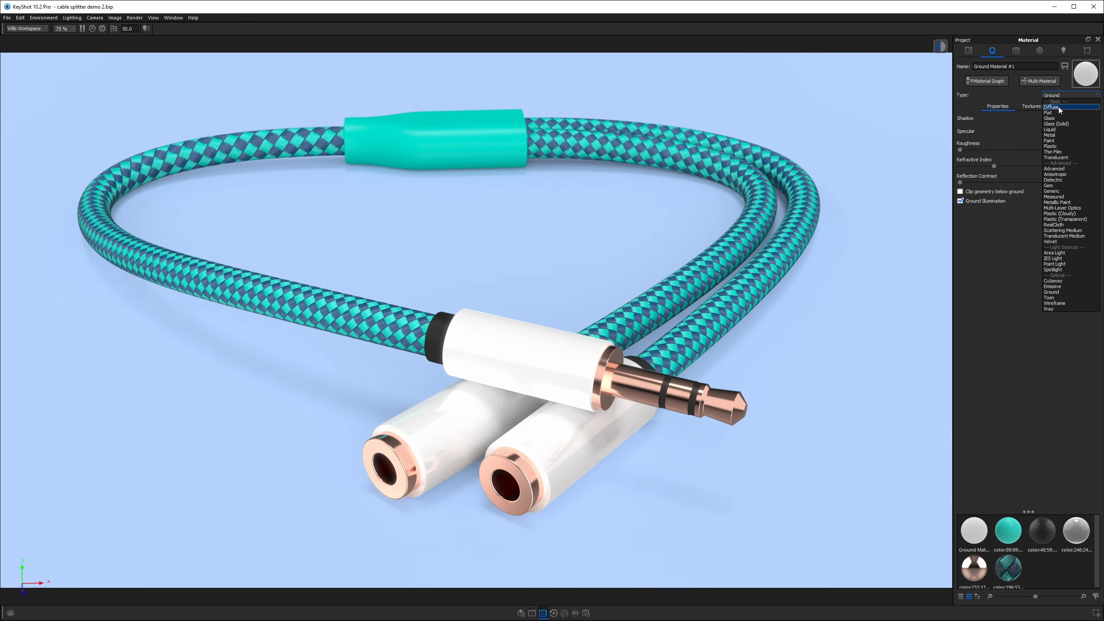
left_click(1058, 107)
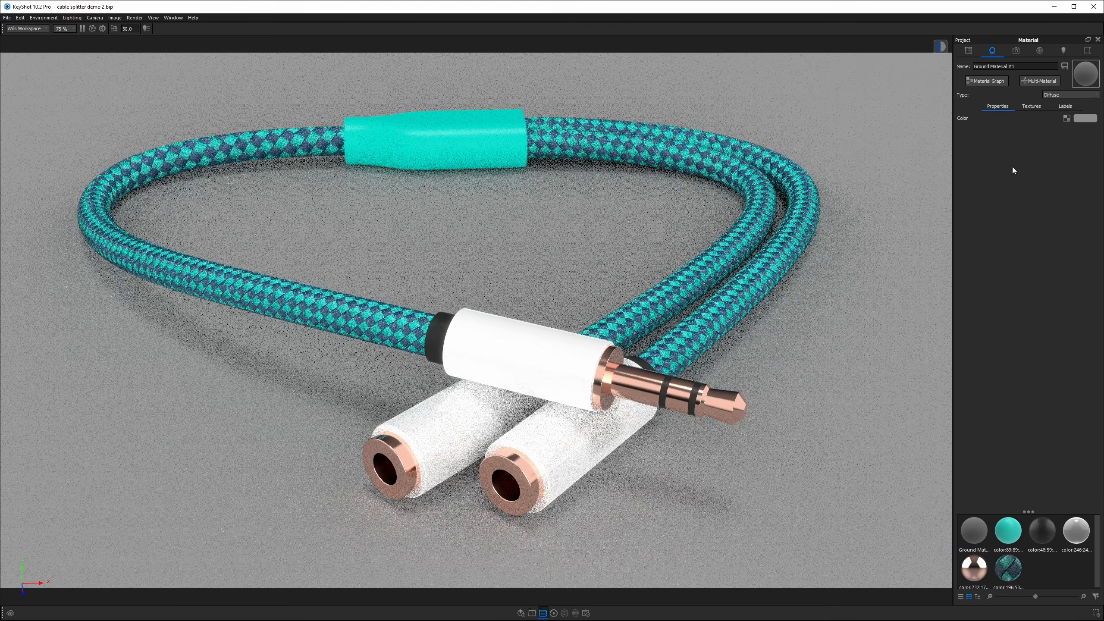
left_click(1090, 118)
left_click(878, 271)
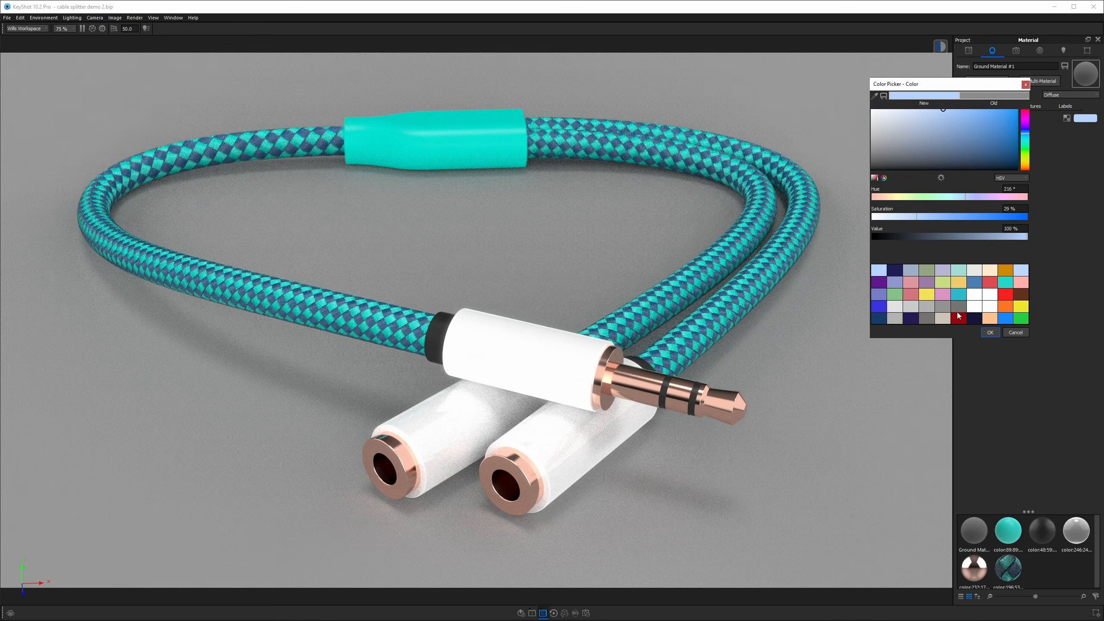
left_click(990, 332)
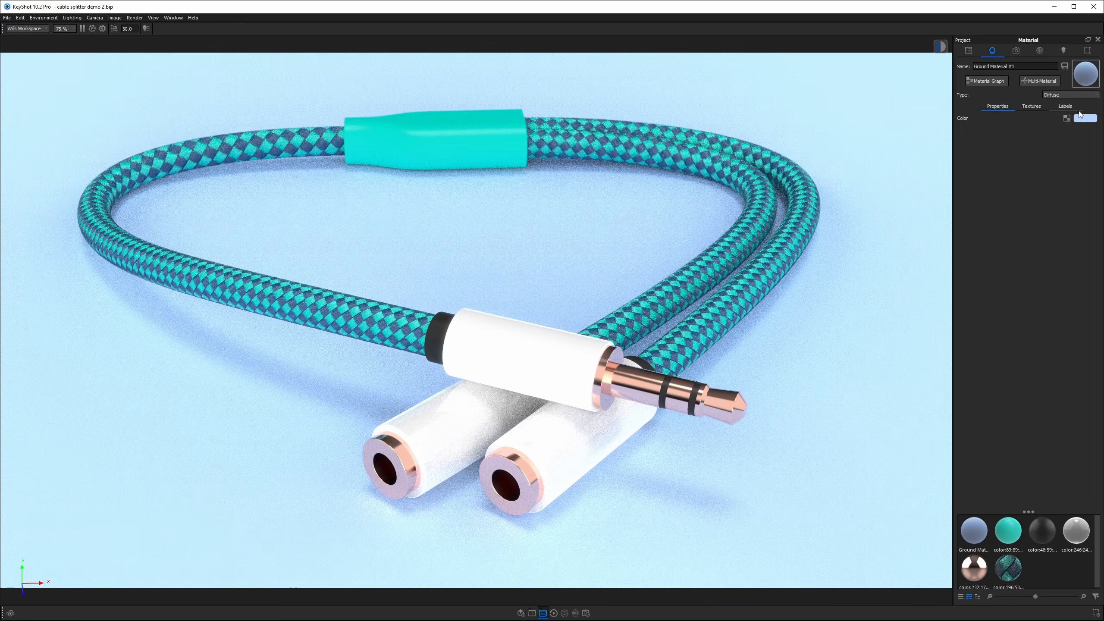
Lower the ground color's value to about 85%.
left_click(1082, 119)
left_click(1004, 237)
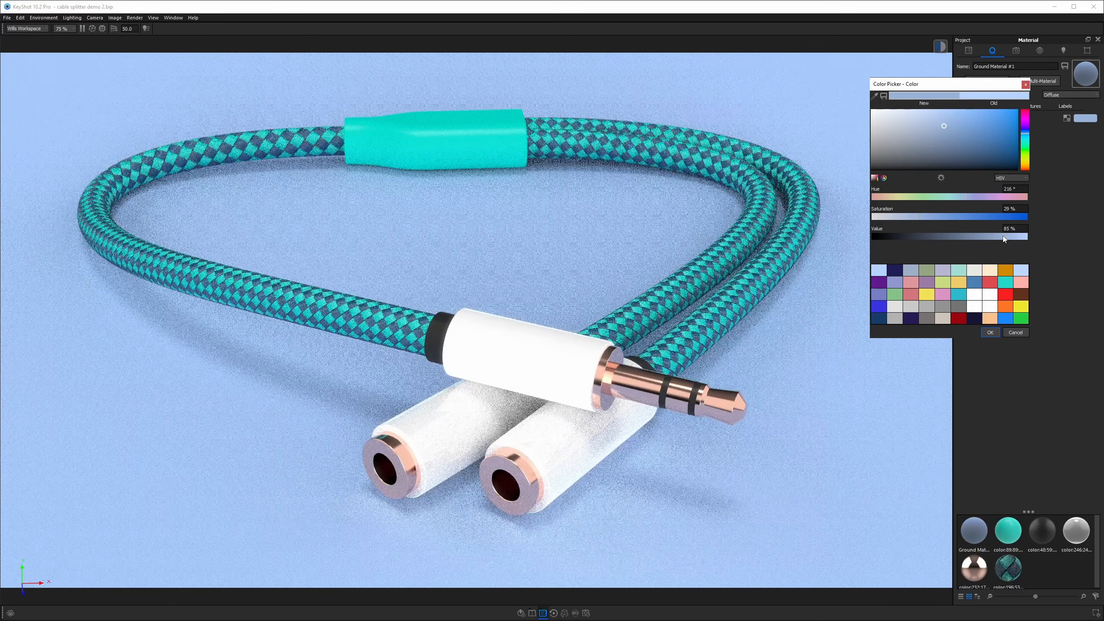
left_click(1007, 238)
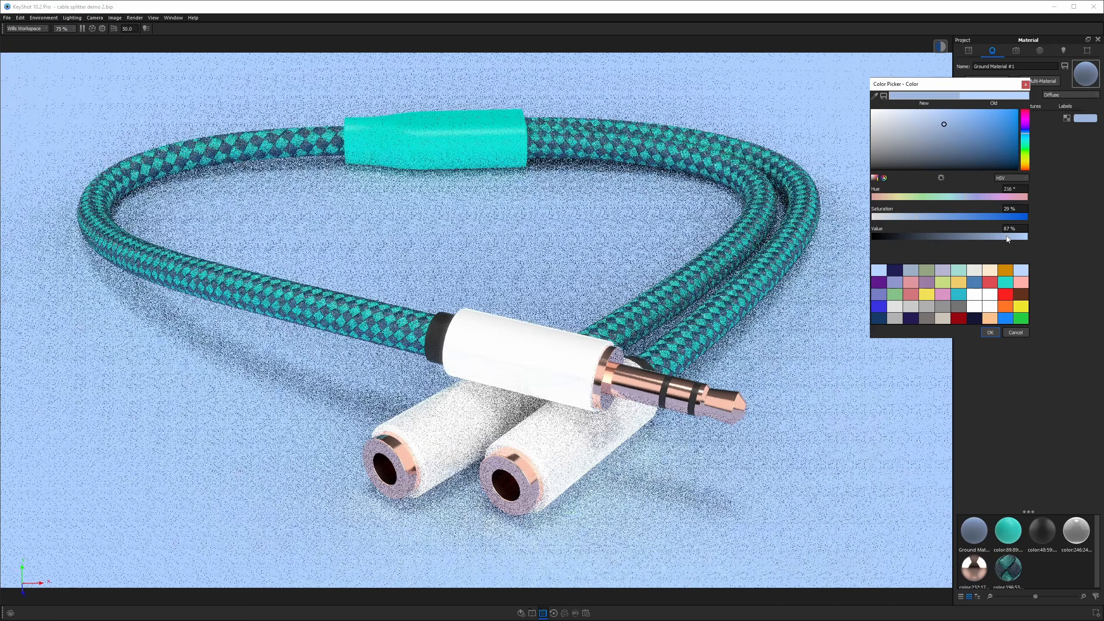
left_click(1005, 238)
left_click(990, 332)
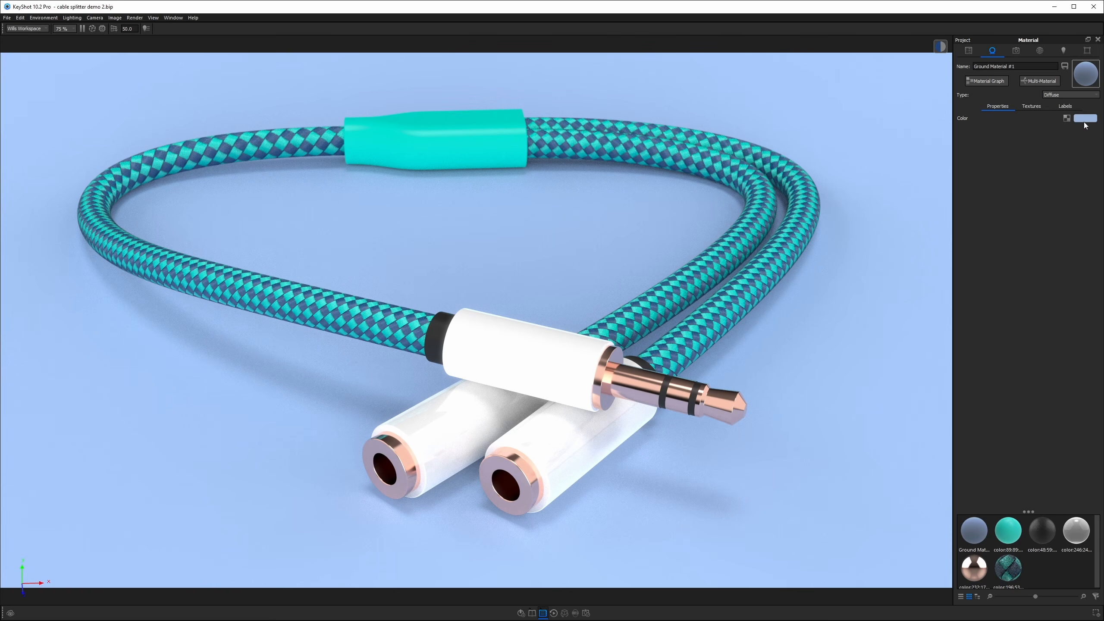
Change the ground plane's material type to Plastic.
left_click(1069, 95)
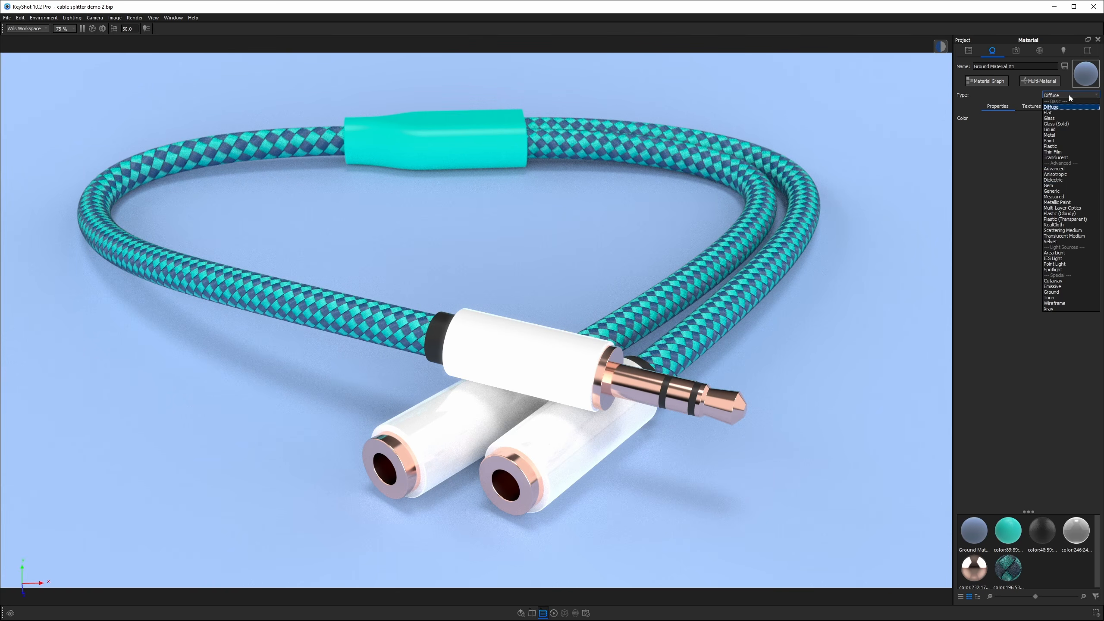
left_click(1051, 147)
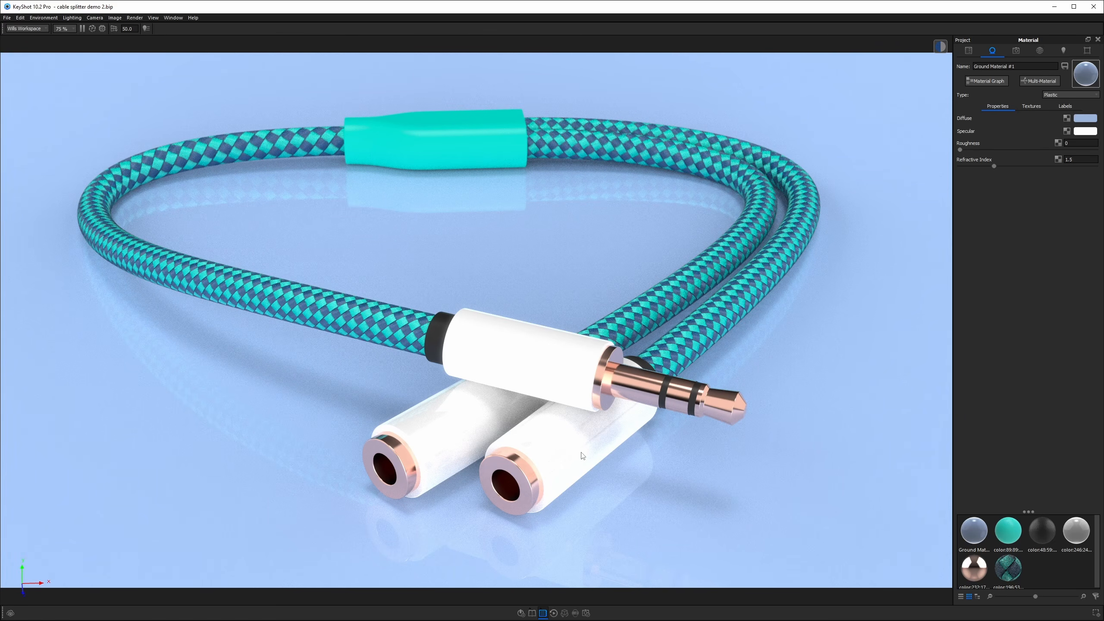
Select the white plug material and lower its diffuse color's value to 75%.
double_click(552, 371)
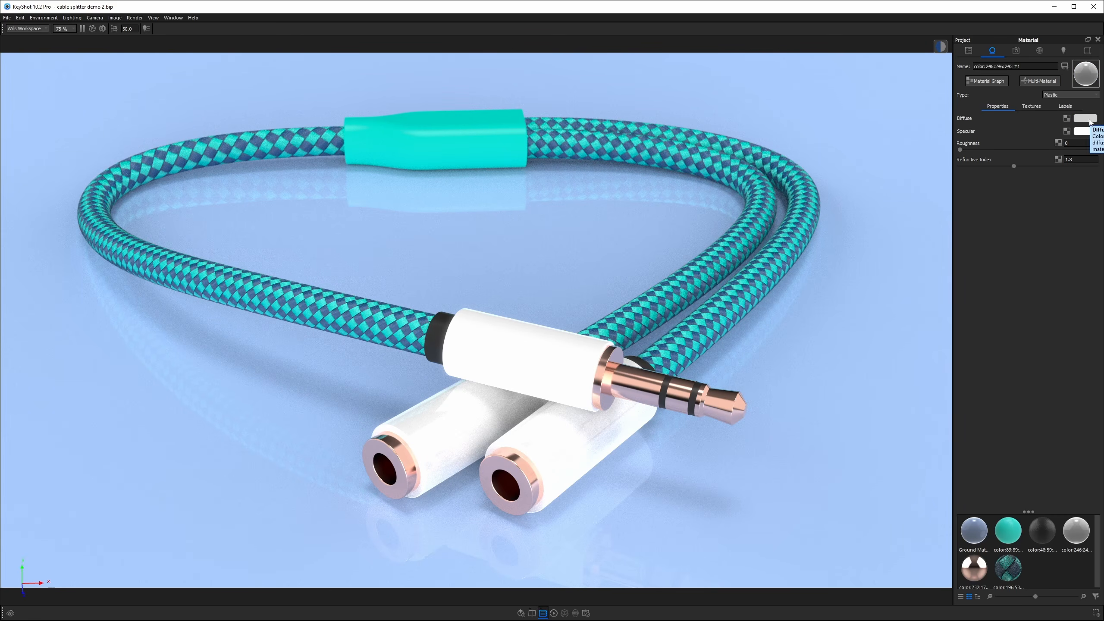
left_click(1088, 120)
double_click(1017, 227)
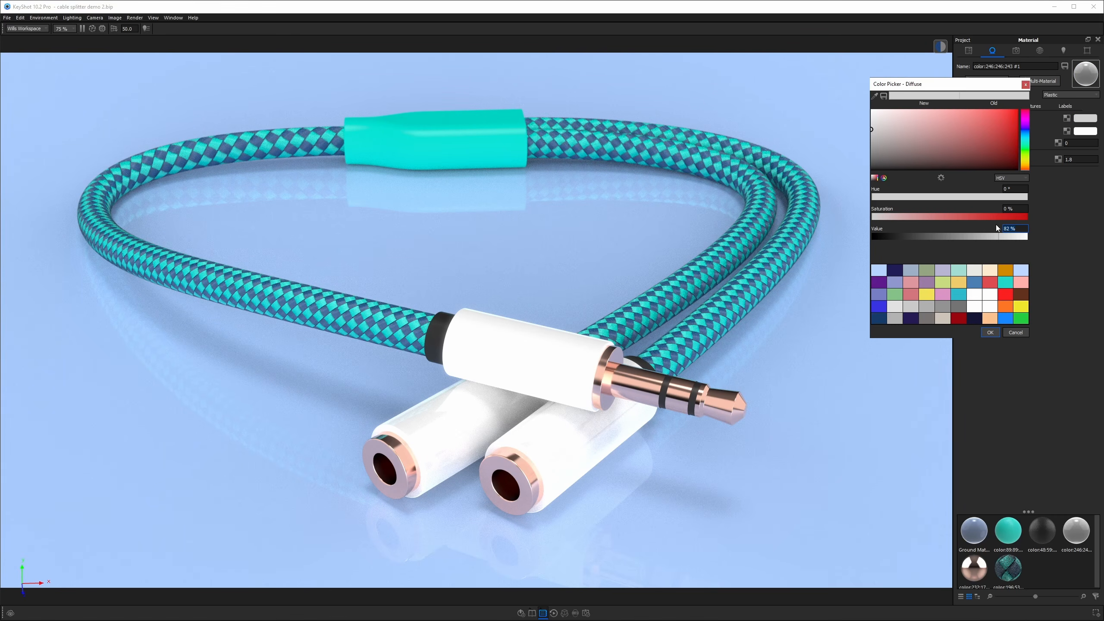
type("80")
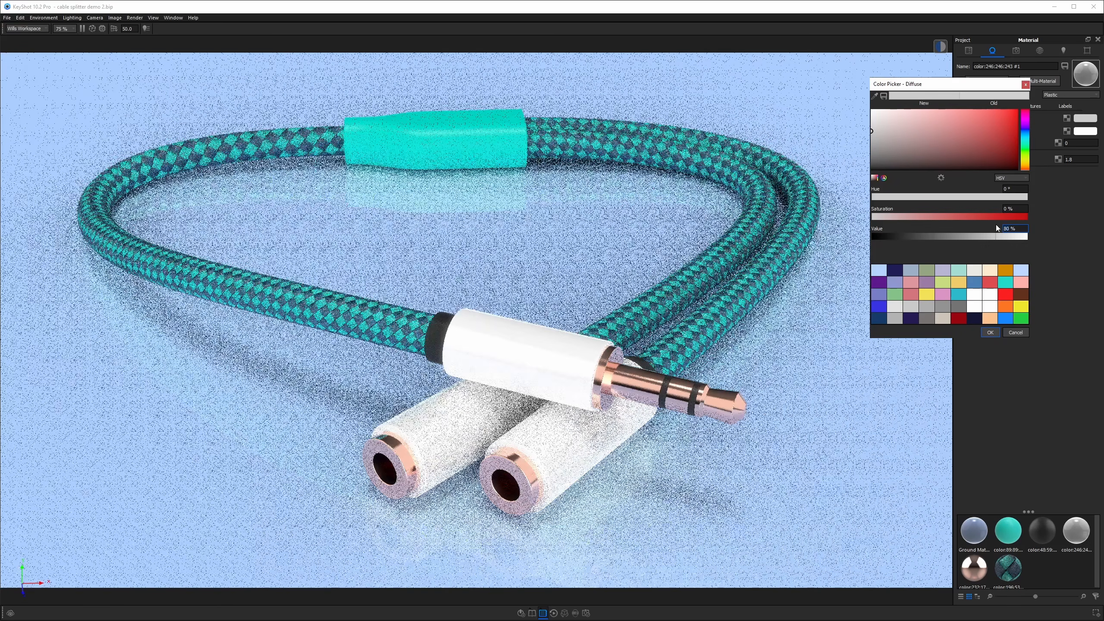
key("Down")
key("Down")
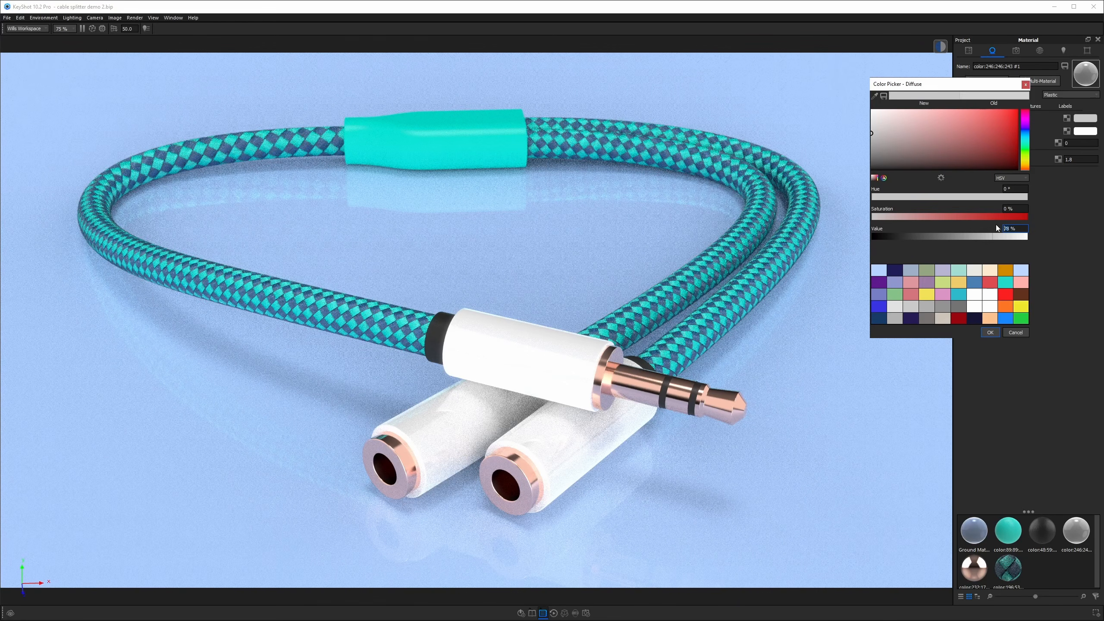
key("Down")
key("Down")
key("Down")
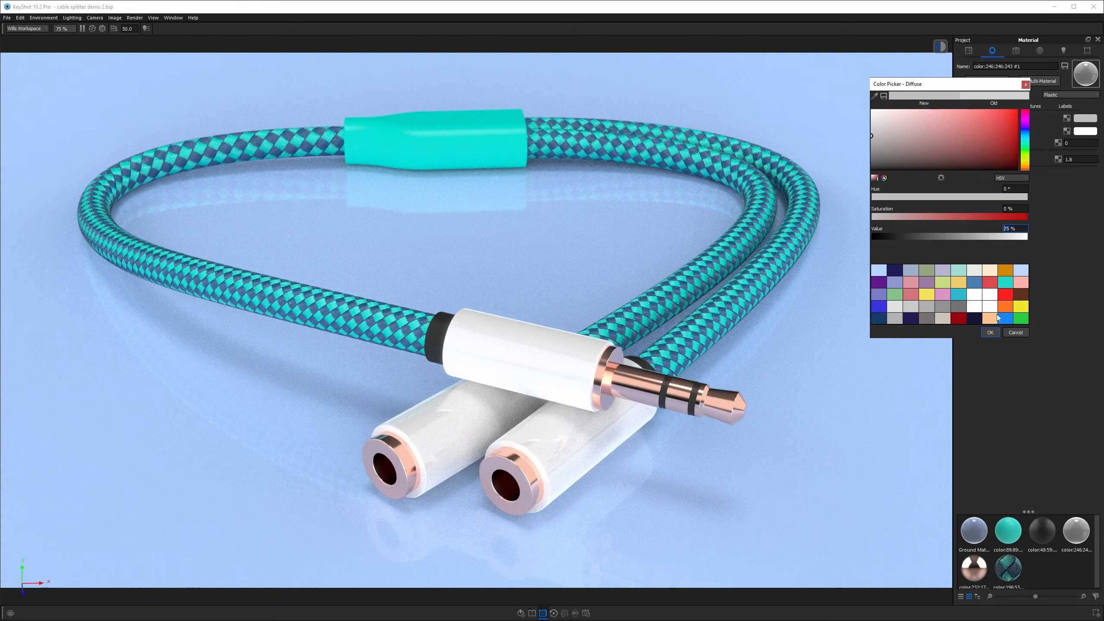
left_click(990, 332)
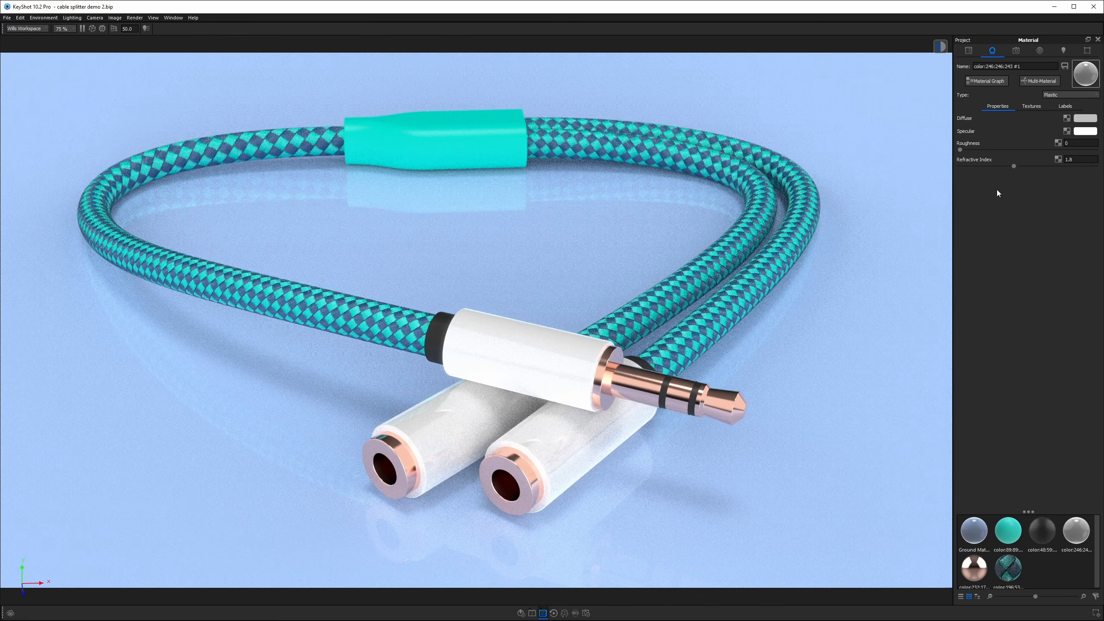
Select the ground material and set its roughness to 0.1.
double_click(905, 219)
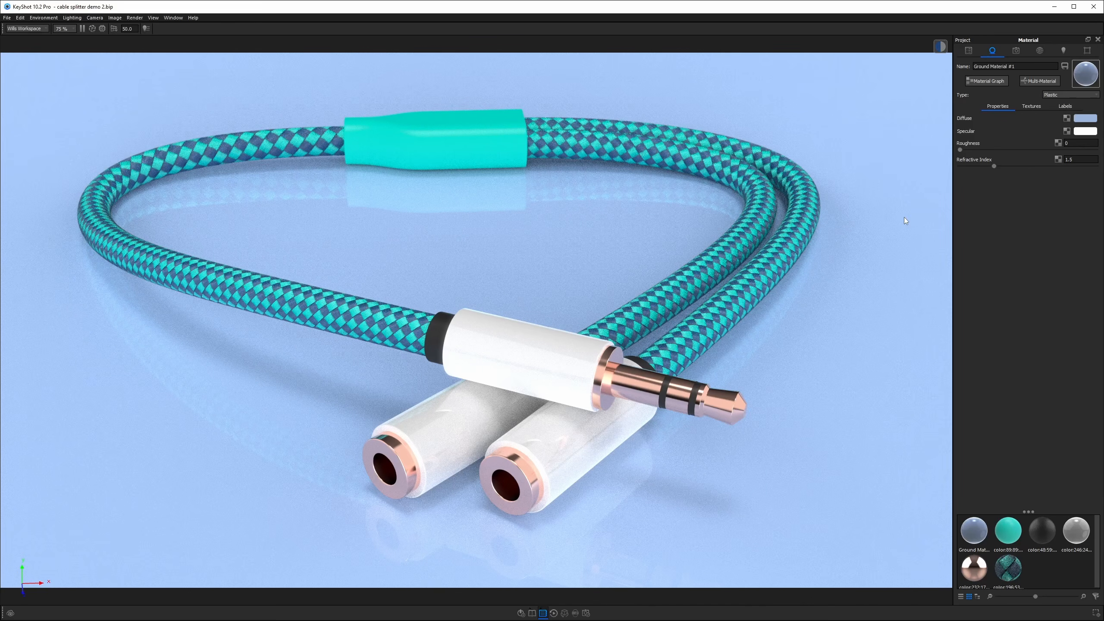
left_click(1078, 144)
type(".1")
key("Return")
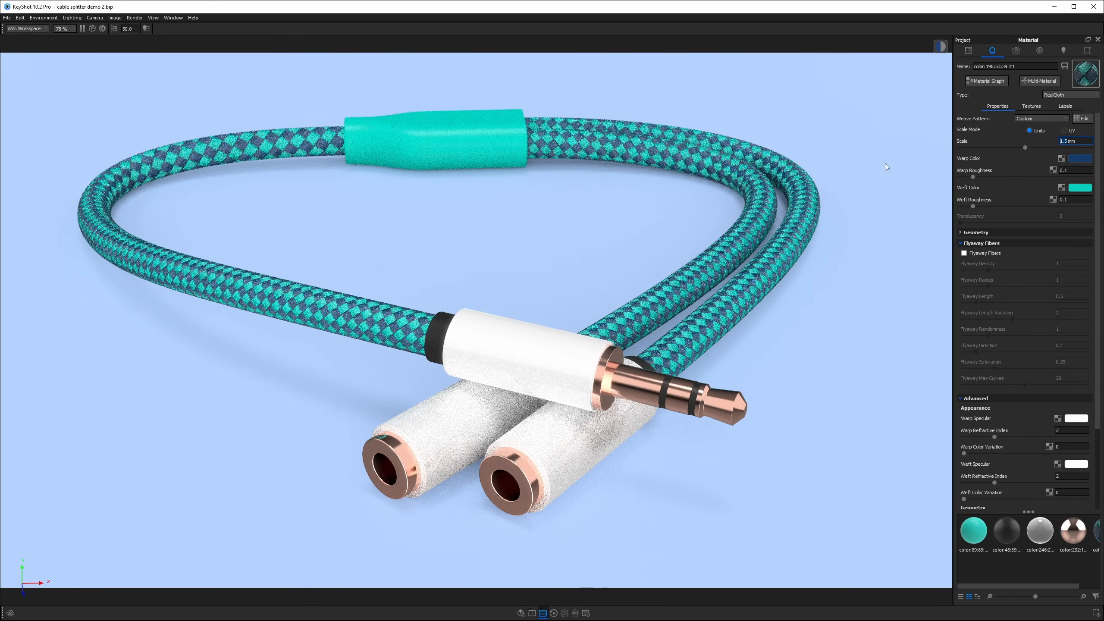
Open the render settings and apply the 16:9 resolution preset for a 2560 × 1440 px image.
left_click(586, 612)
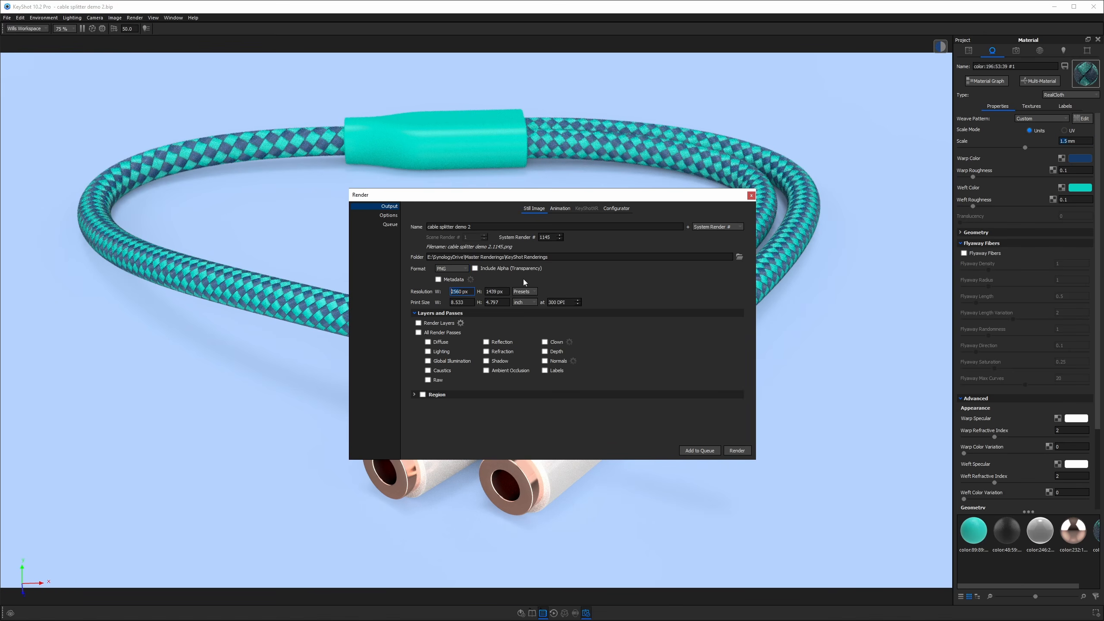
left_click(494, 292)
key("BackSpace")
left_click(115, 17)
mouse_move(135, 27)
mouse_move(198, 27)
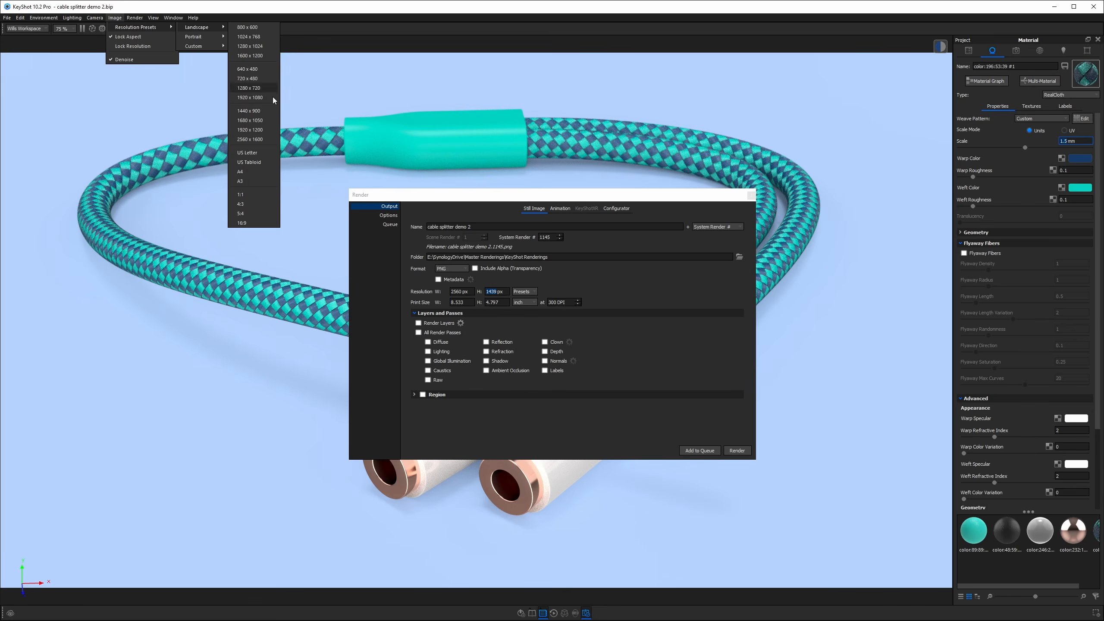
left_click(242, 223)
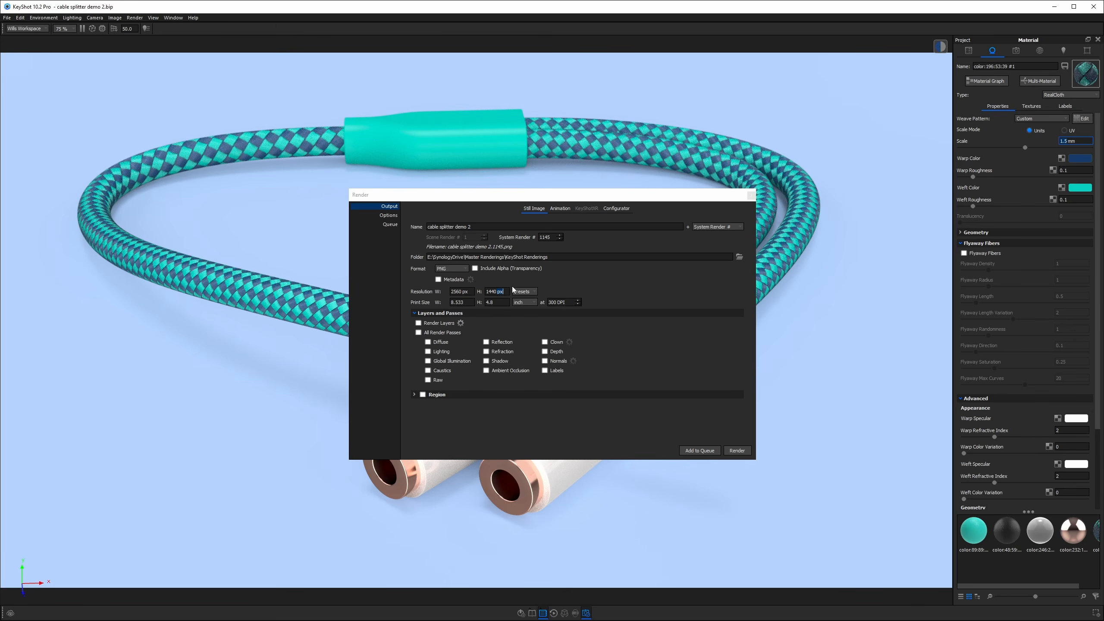
Start rendering the final still image and move the render output window into view.
left_click(415, 312)
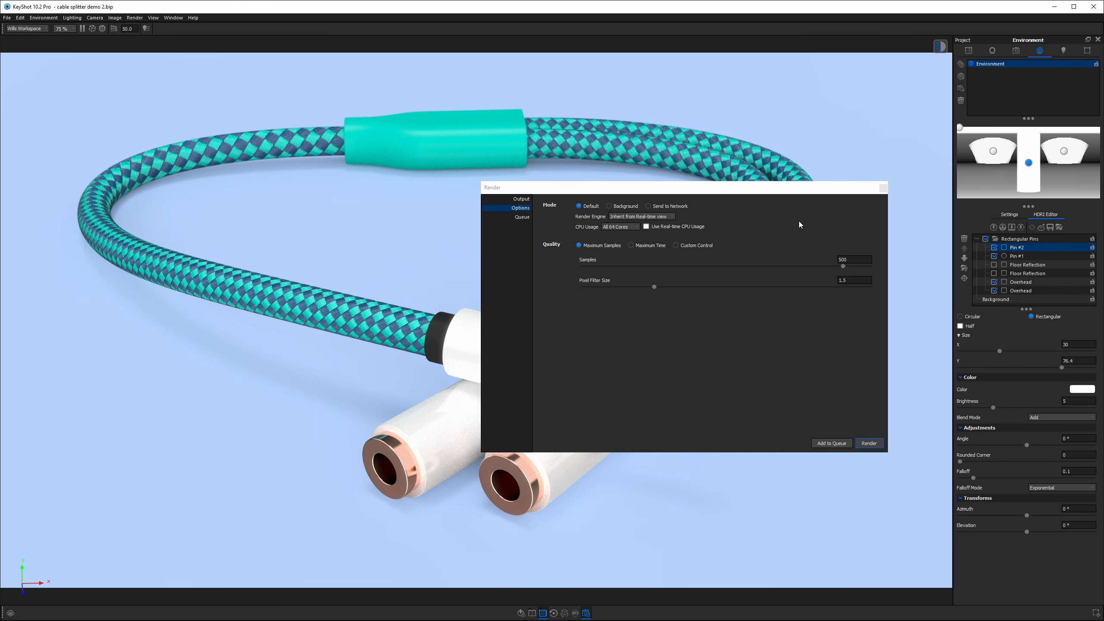
left_click(869, 443)
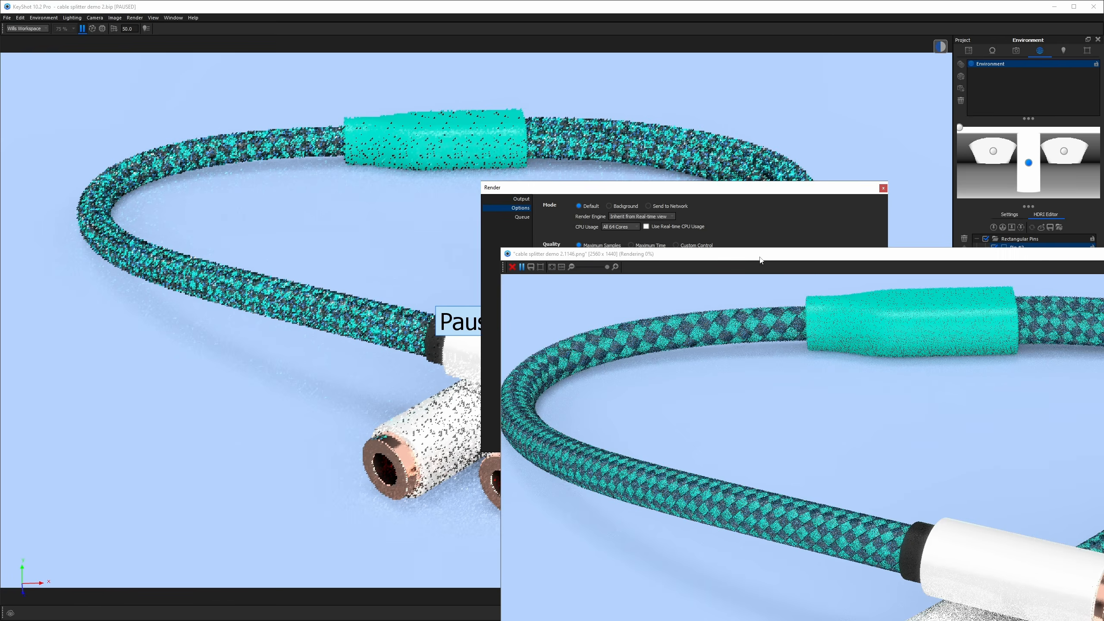
left_click_drag(761, 254, 366, 49)
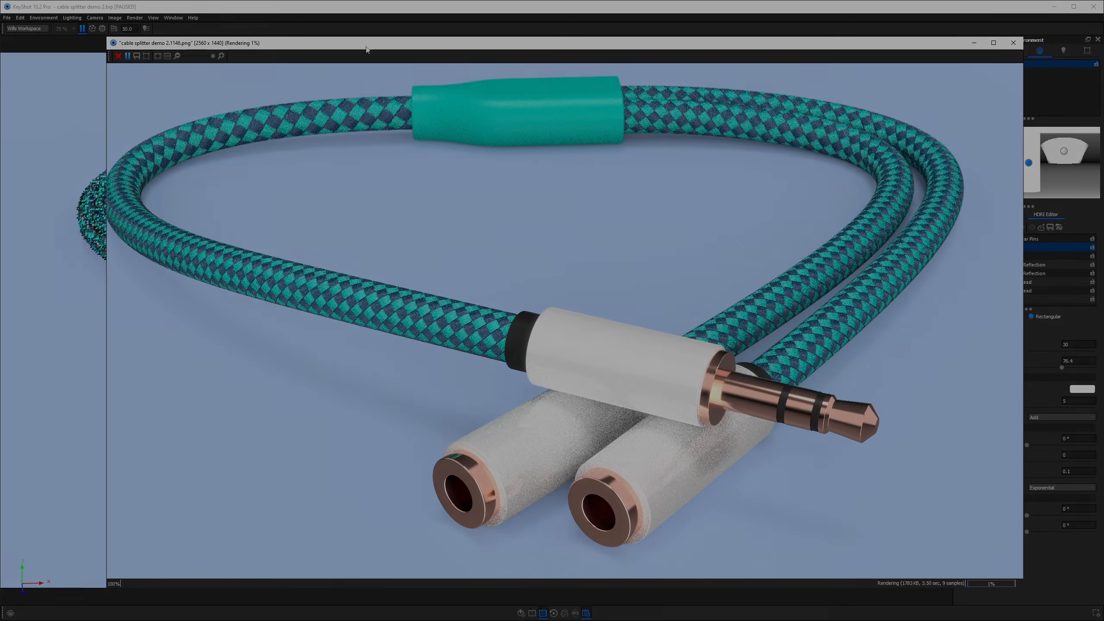